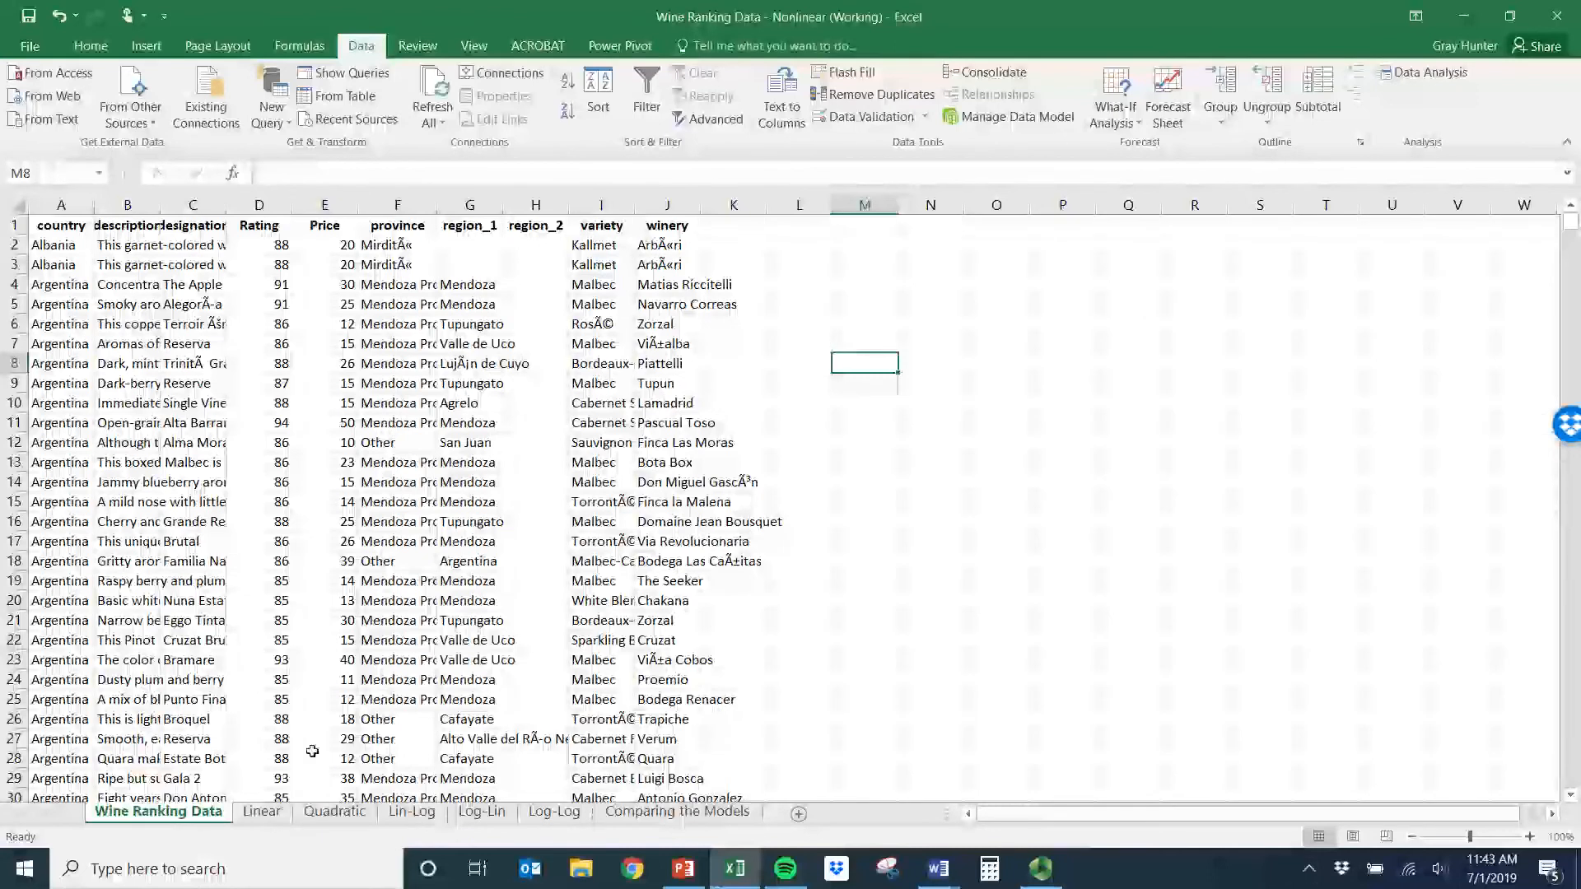
- Open the Linear sheet and examine its Price and Rating columns against the linear model equation
{"action": "left_click", "coordinate": [265, 812]}
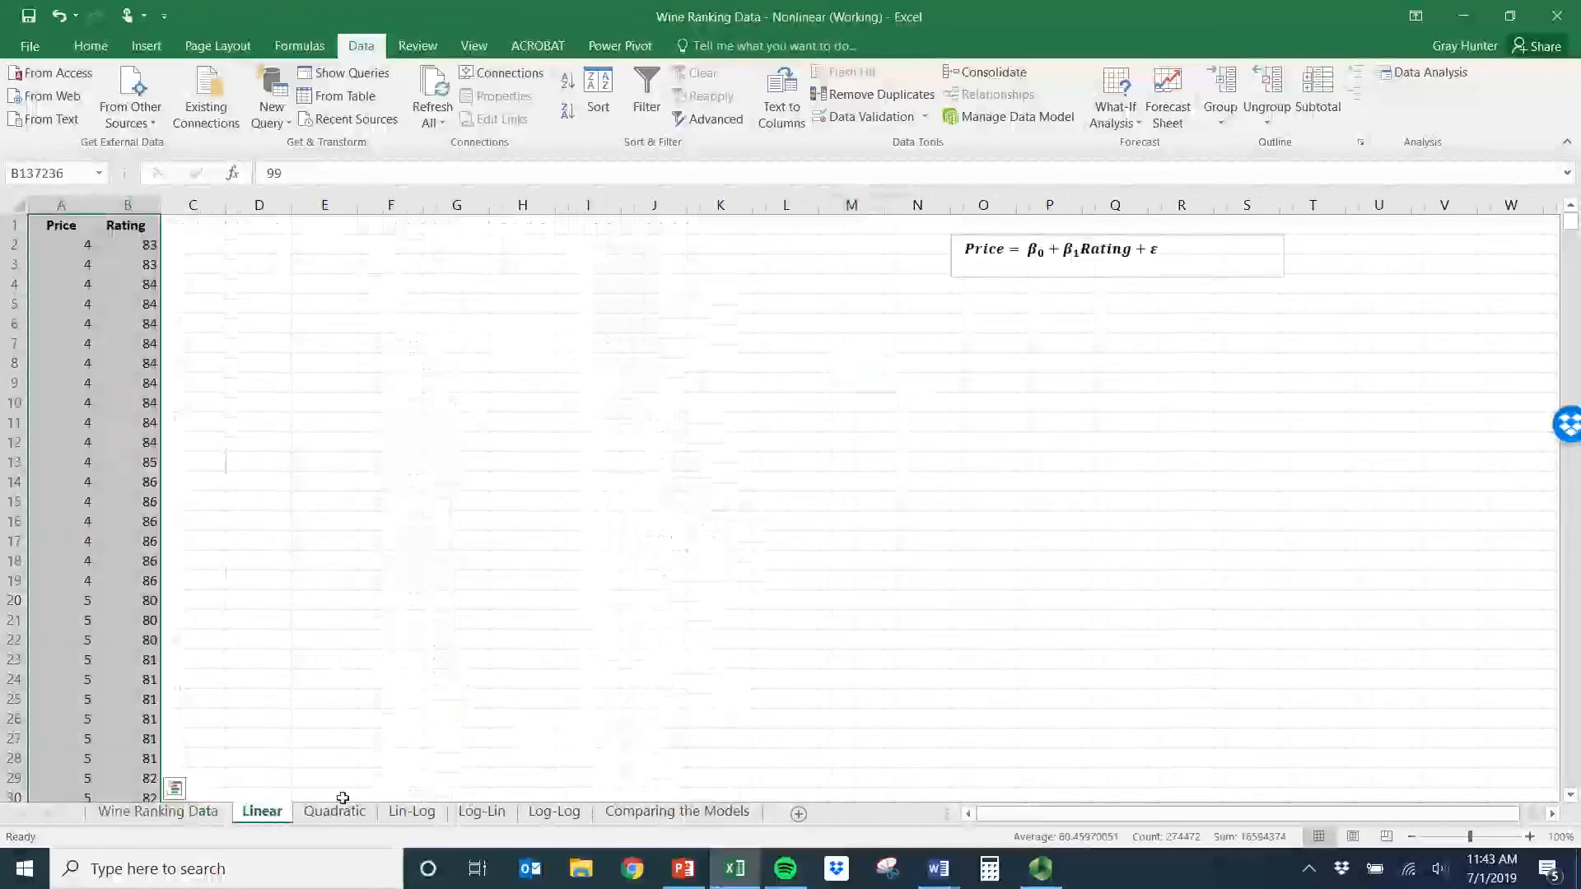
{"action": "left_click", "coordinate": [73, 284]}
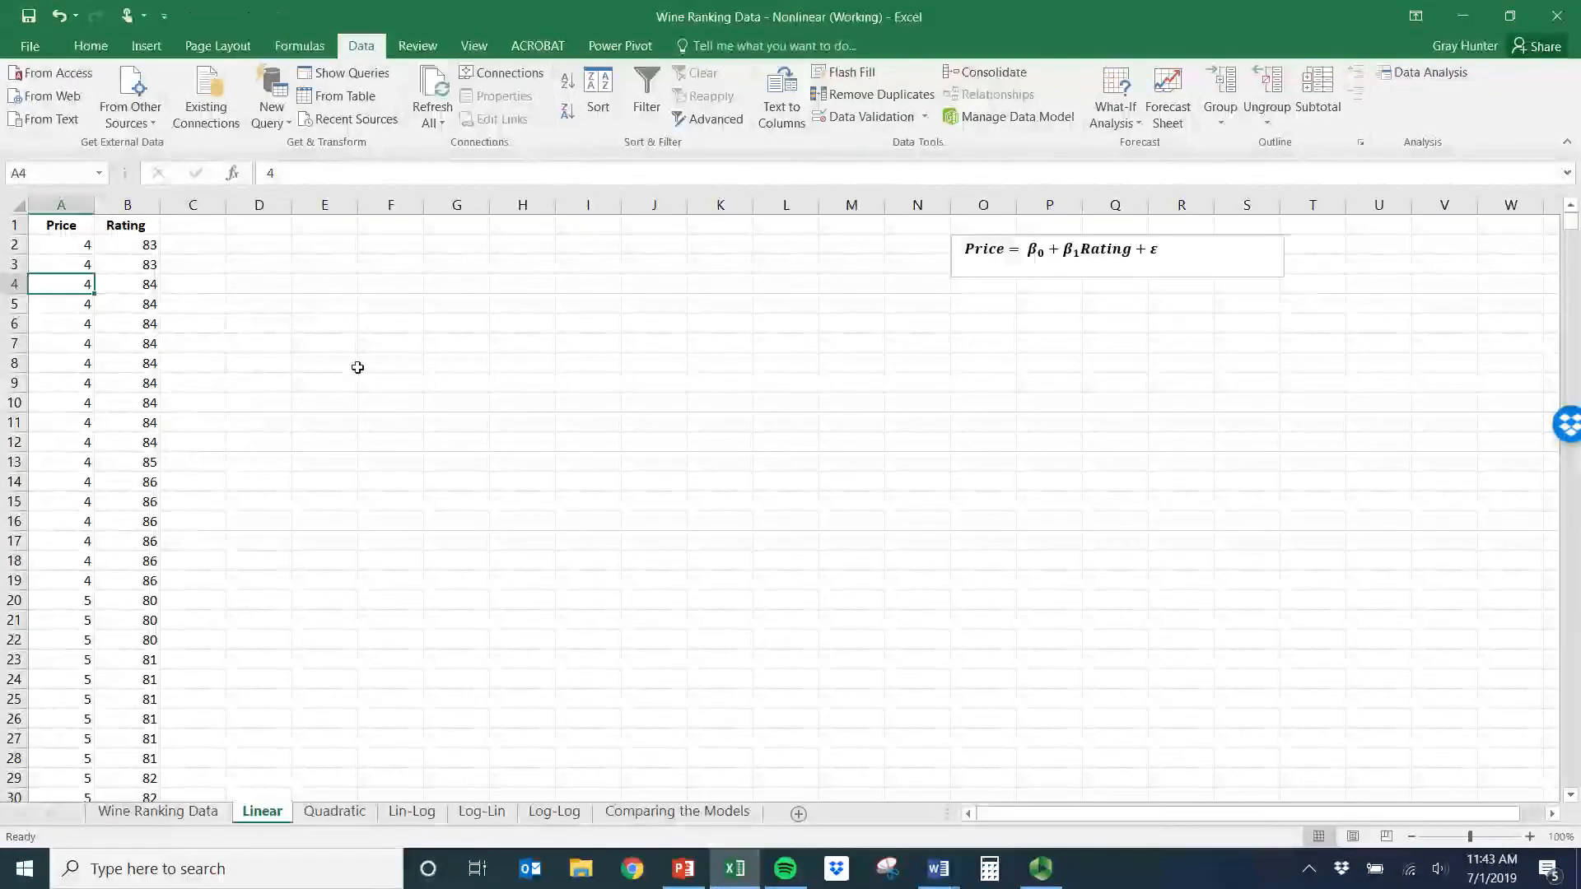
{"action": "left_click", "coordinate": [82, 207]}
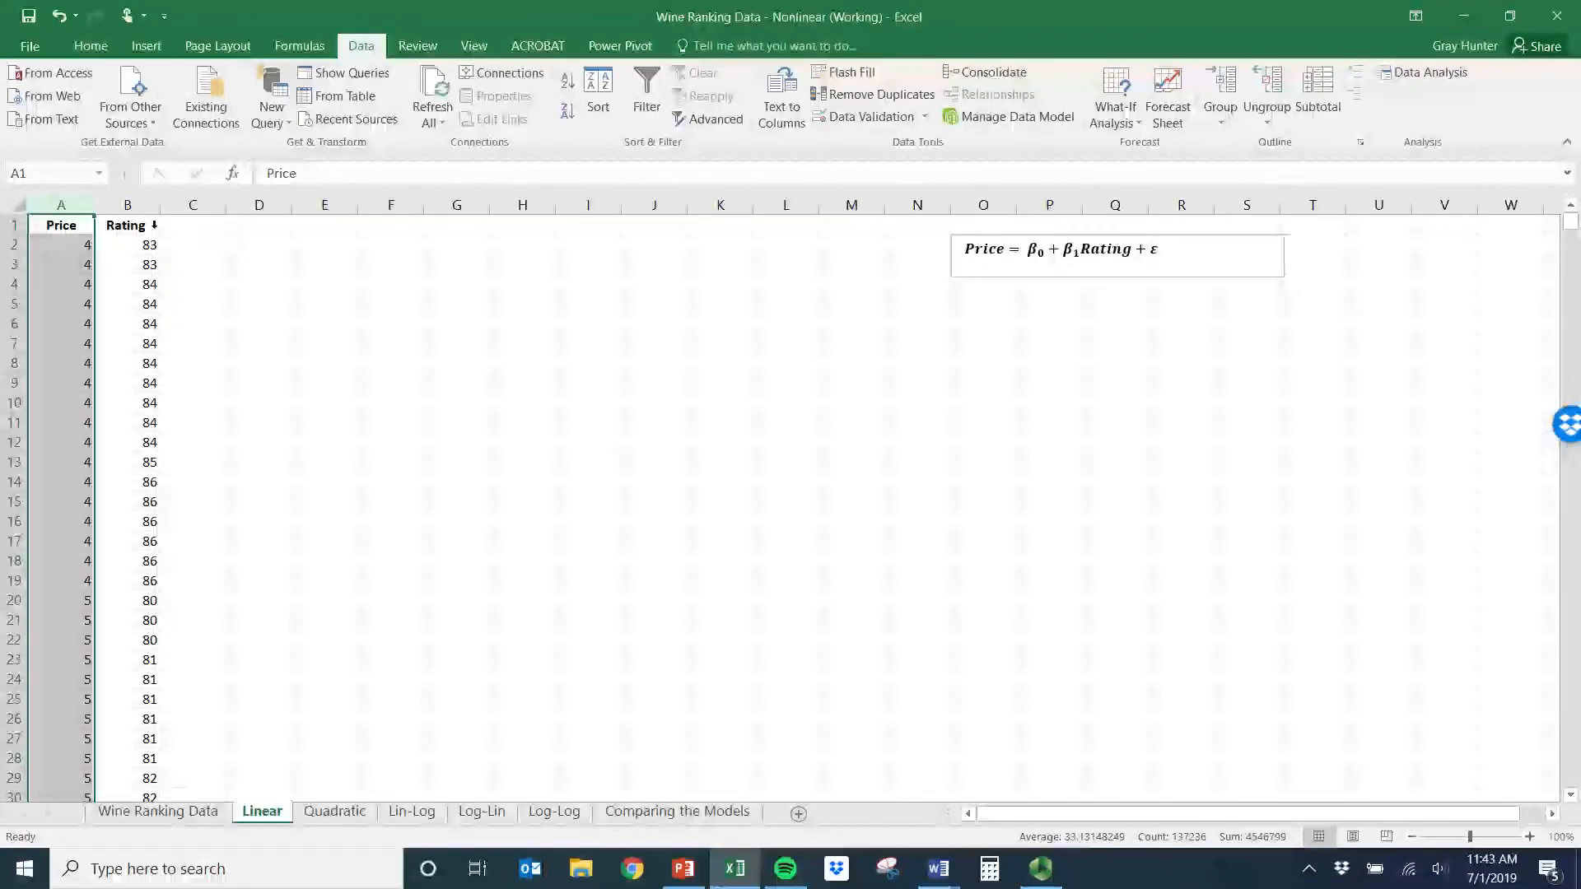
{"action": "left_click", "coordinate": [142, 218]}
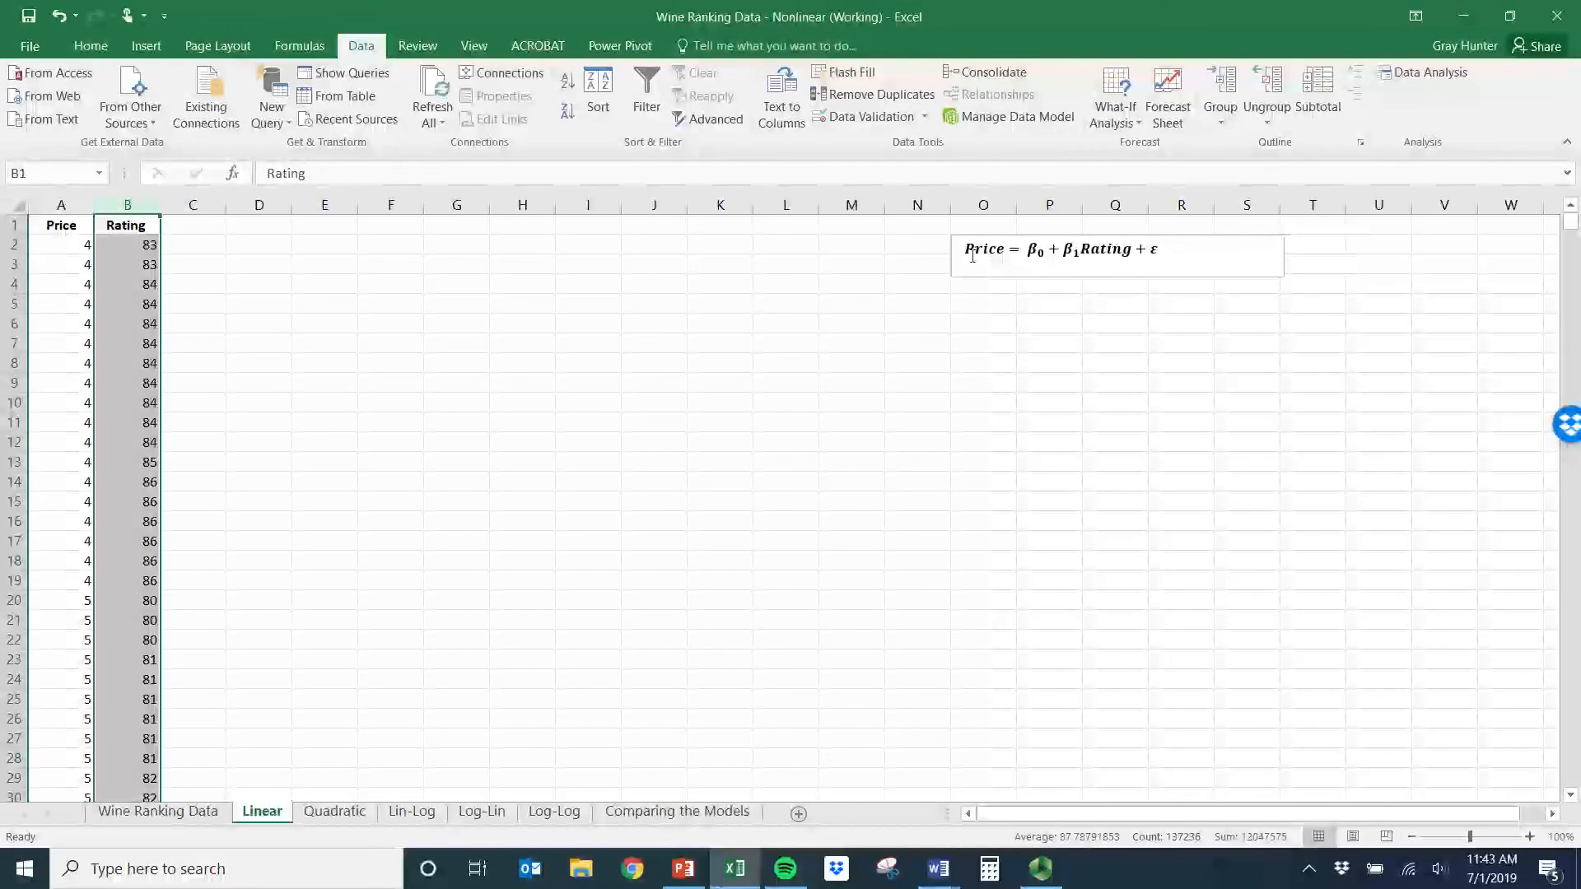
{"action": "double_click", "coordinate": [973, 256]}
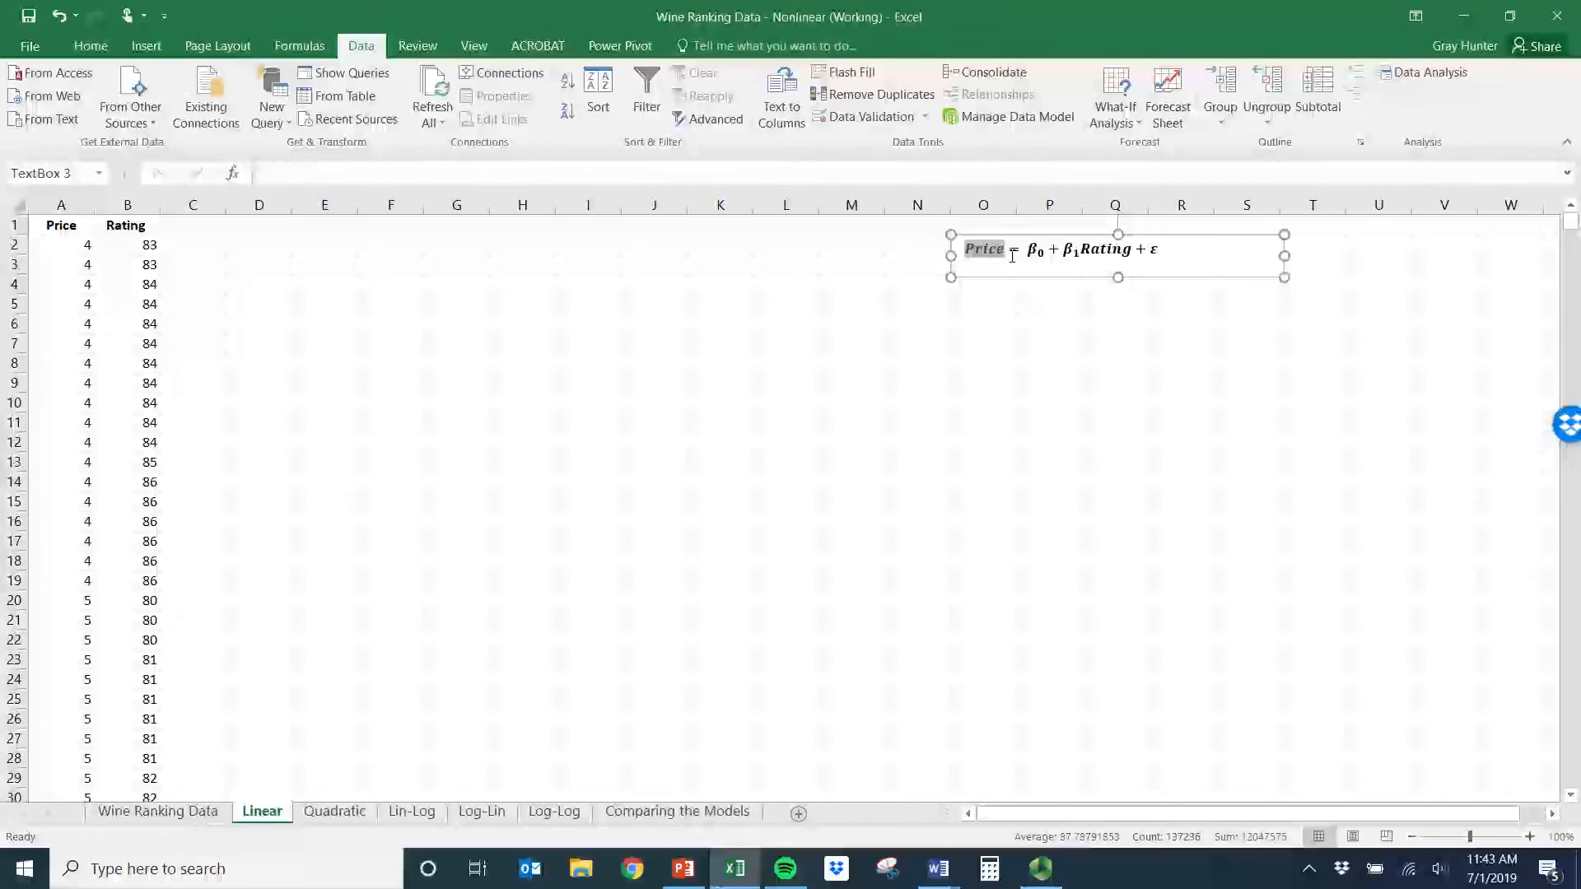
{"action": "left_click_drag", "start_coordinate": [1092, 250], "coordinate": [1133, 250]}
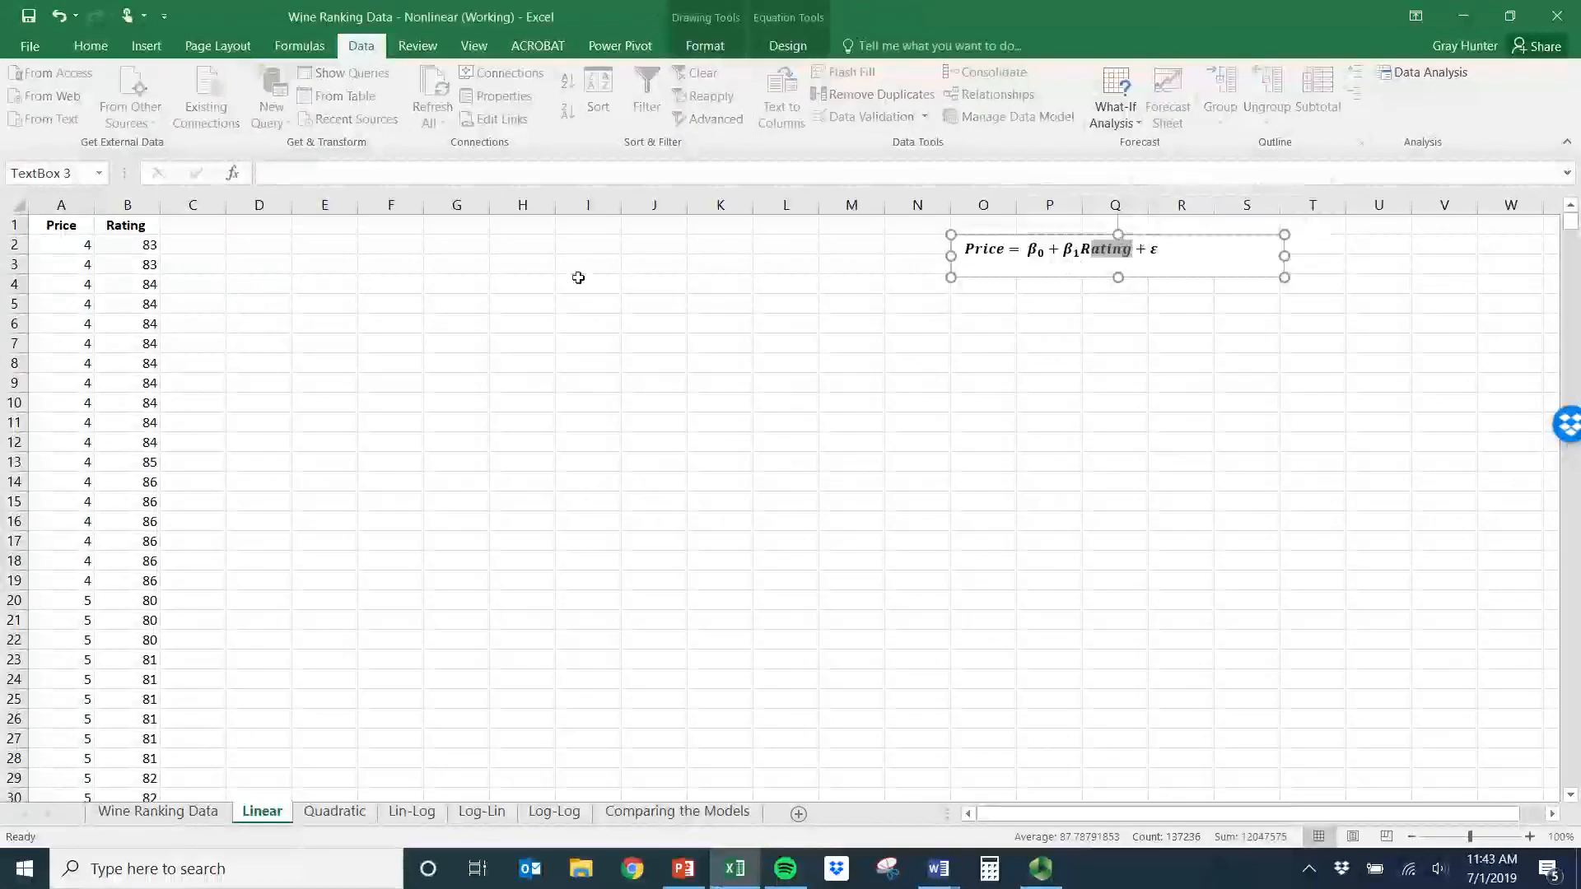
{"action": "left_click", "coordinate": [256, 243]}
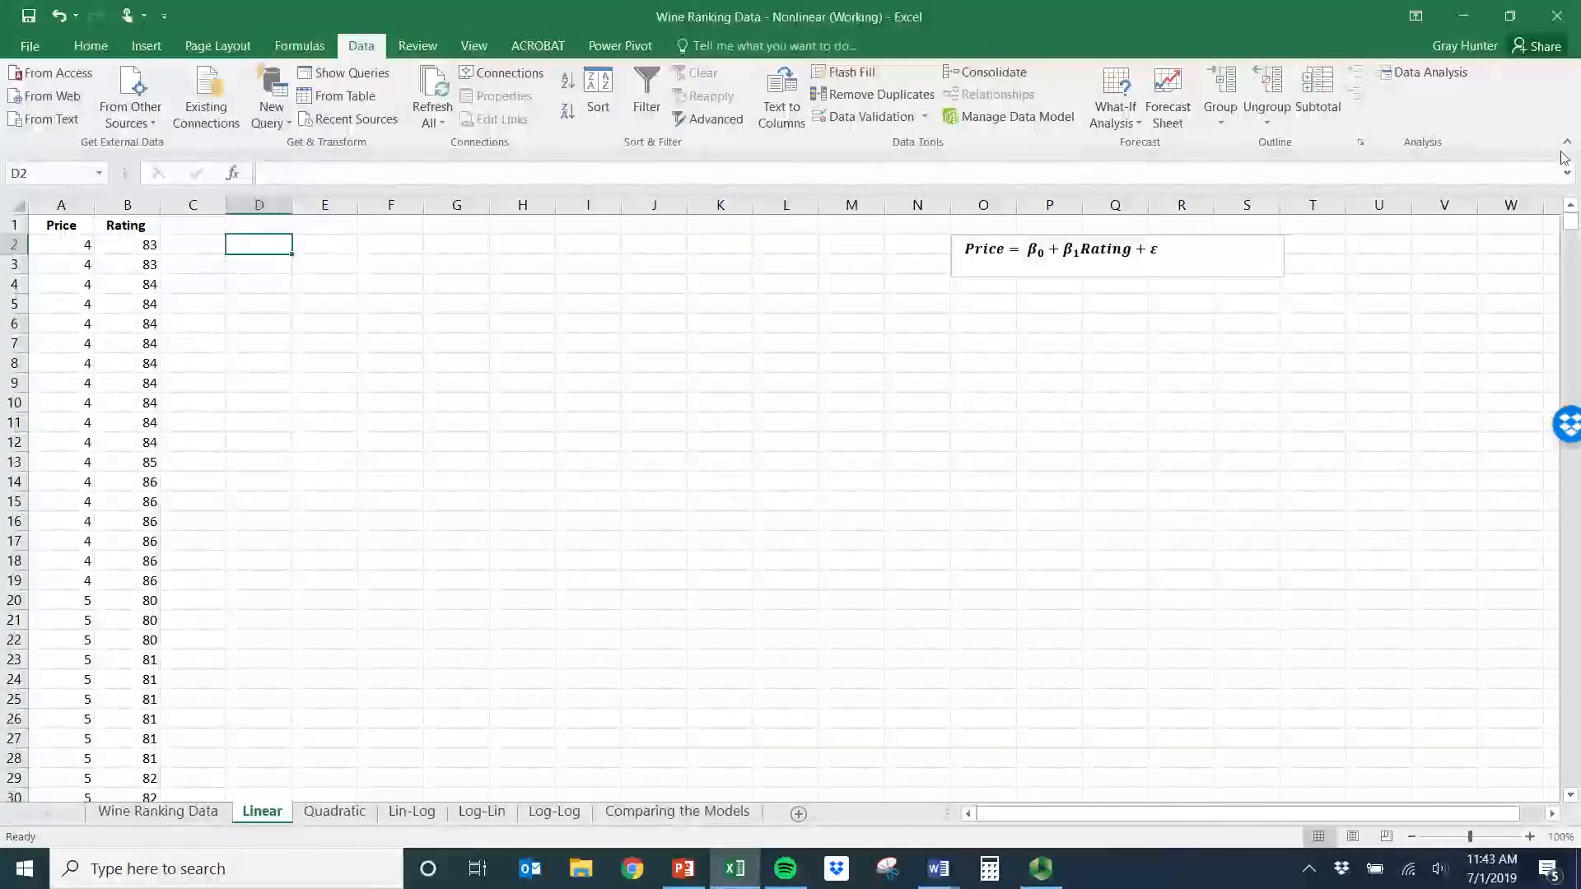
- Start a Regression analysis and set the input Y range to the Price data with its header, $A$1:$A$137236
{"action": "left_click", "coordinate": [1421, 74]}
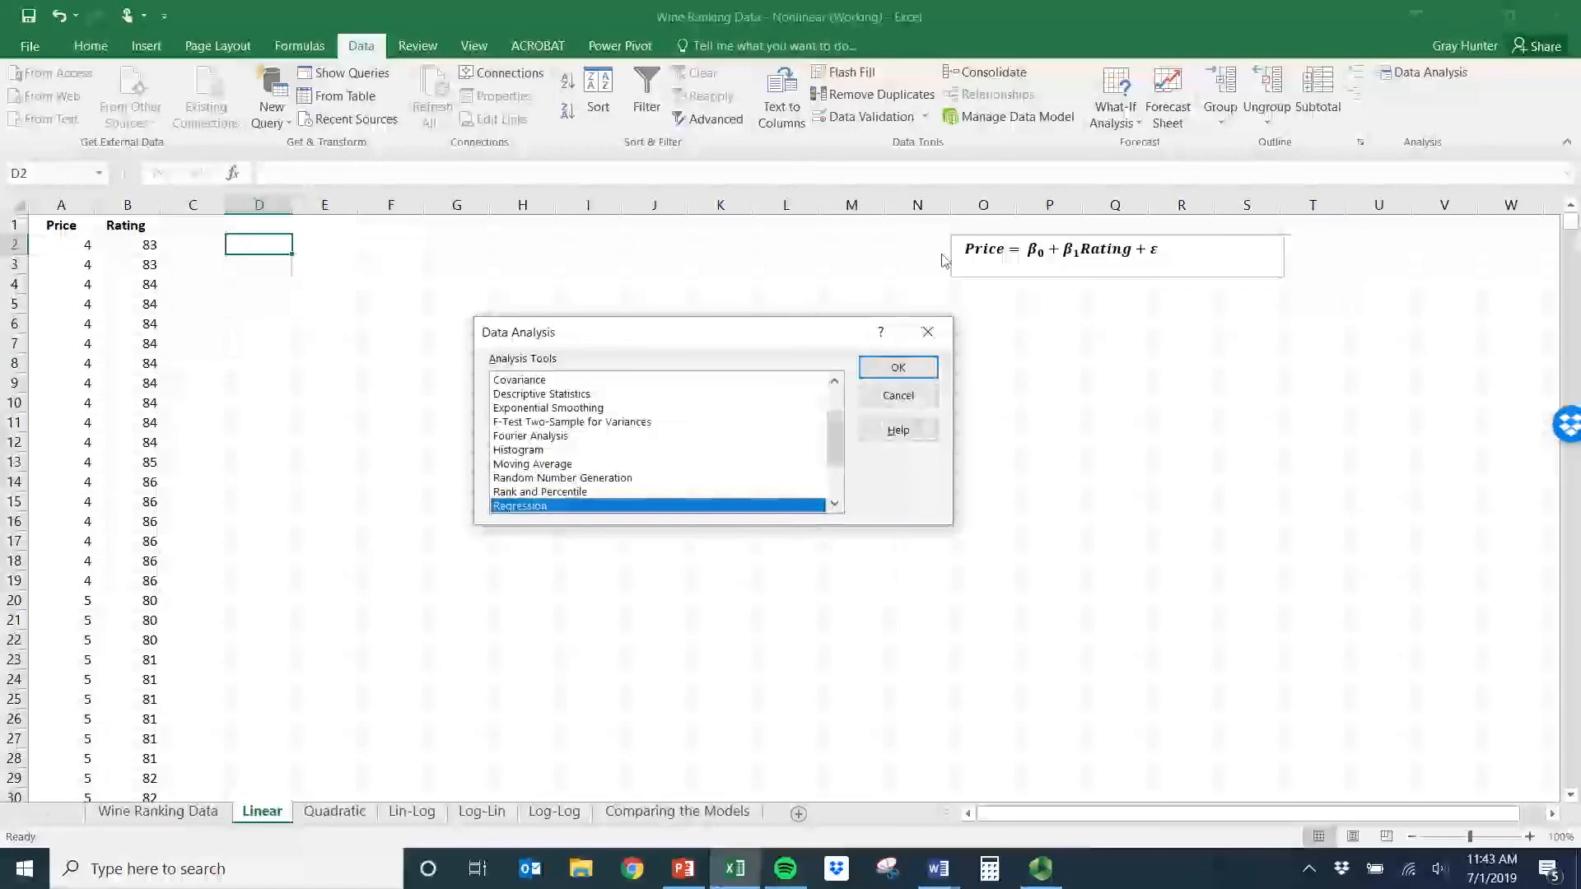
{"action": "scroll", "coordinate": [835, 408], "scroll_direction": "up", "scroll_amount": 1}
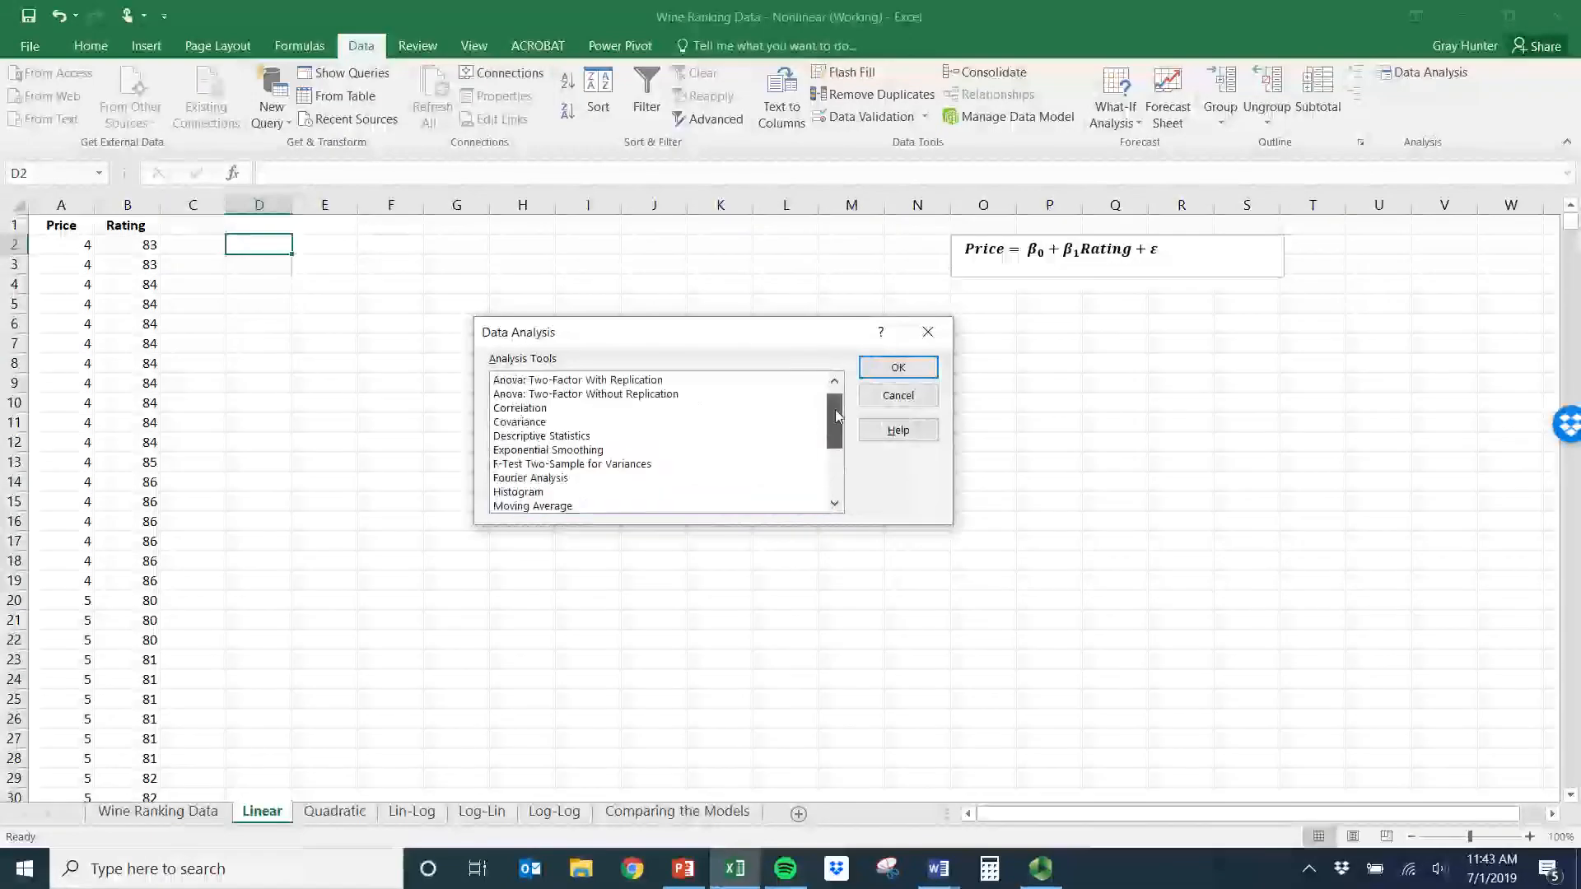
{"action": "left_click_drag", "start_coordinate": [835, 409], "coordinate": [765, 456]}
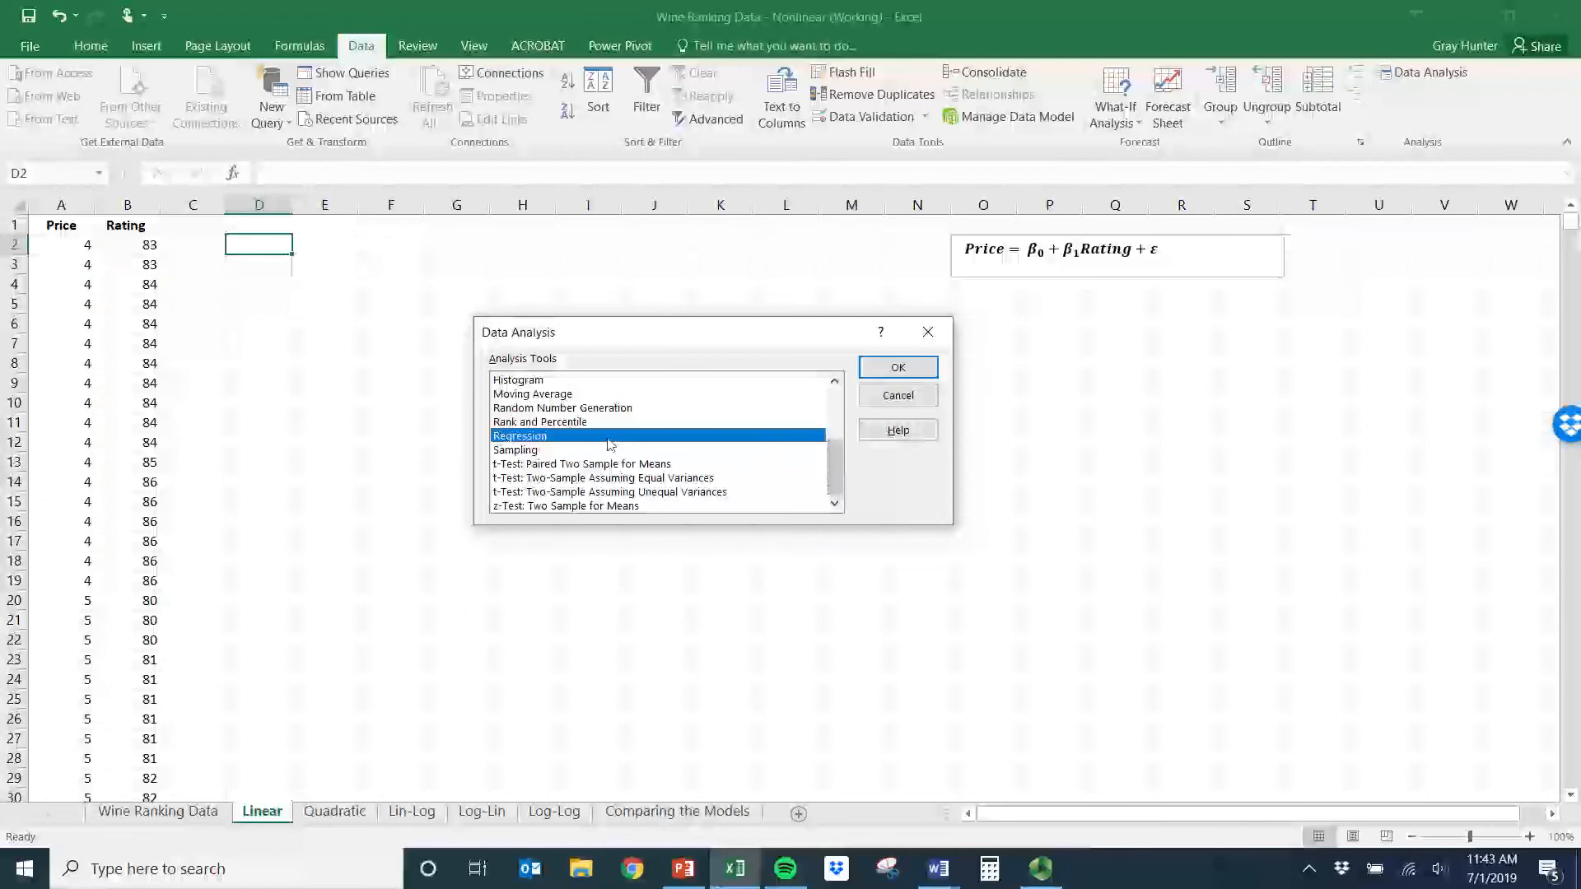
{"action": "left_click", "coordinate": [888, 376]}
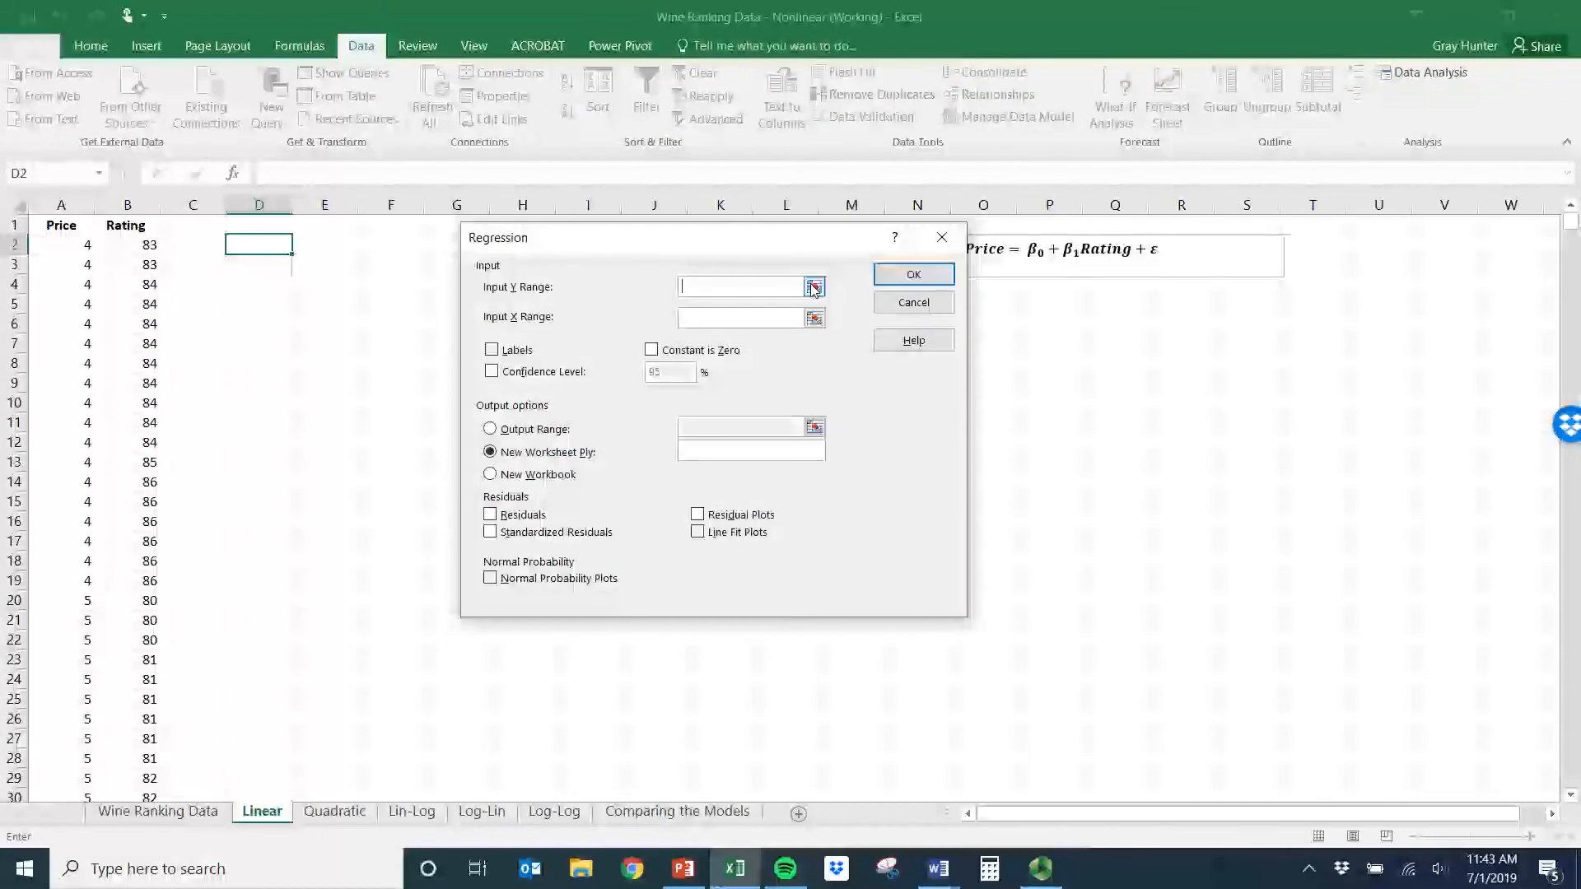
{"action": "left_click", "coordinate": [814, 288]}
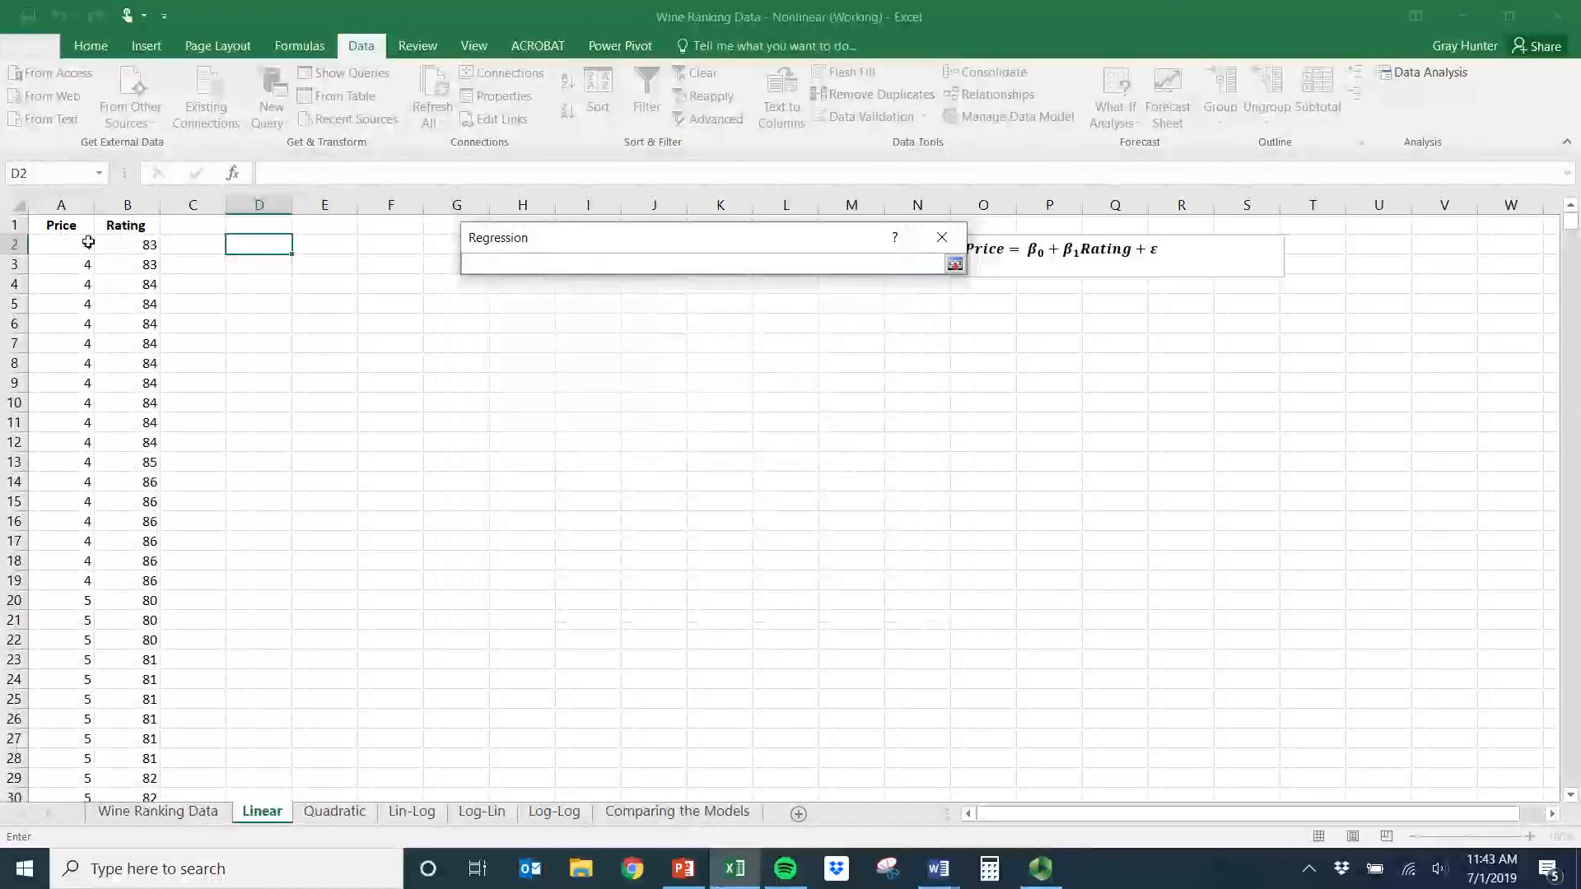
{"action": "left_click", "coordinate": [62, 229]}
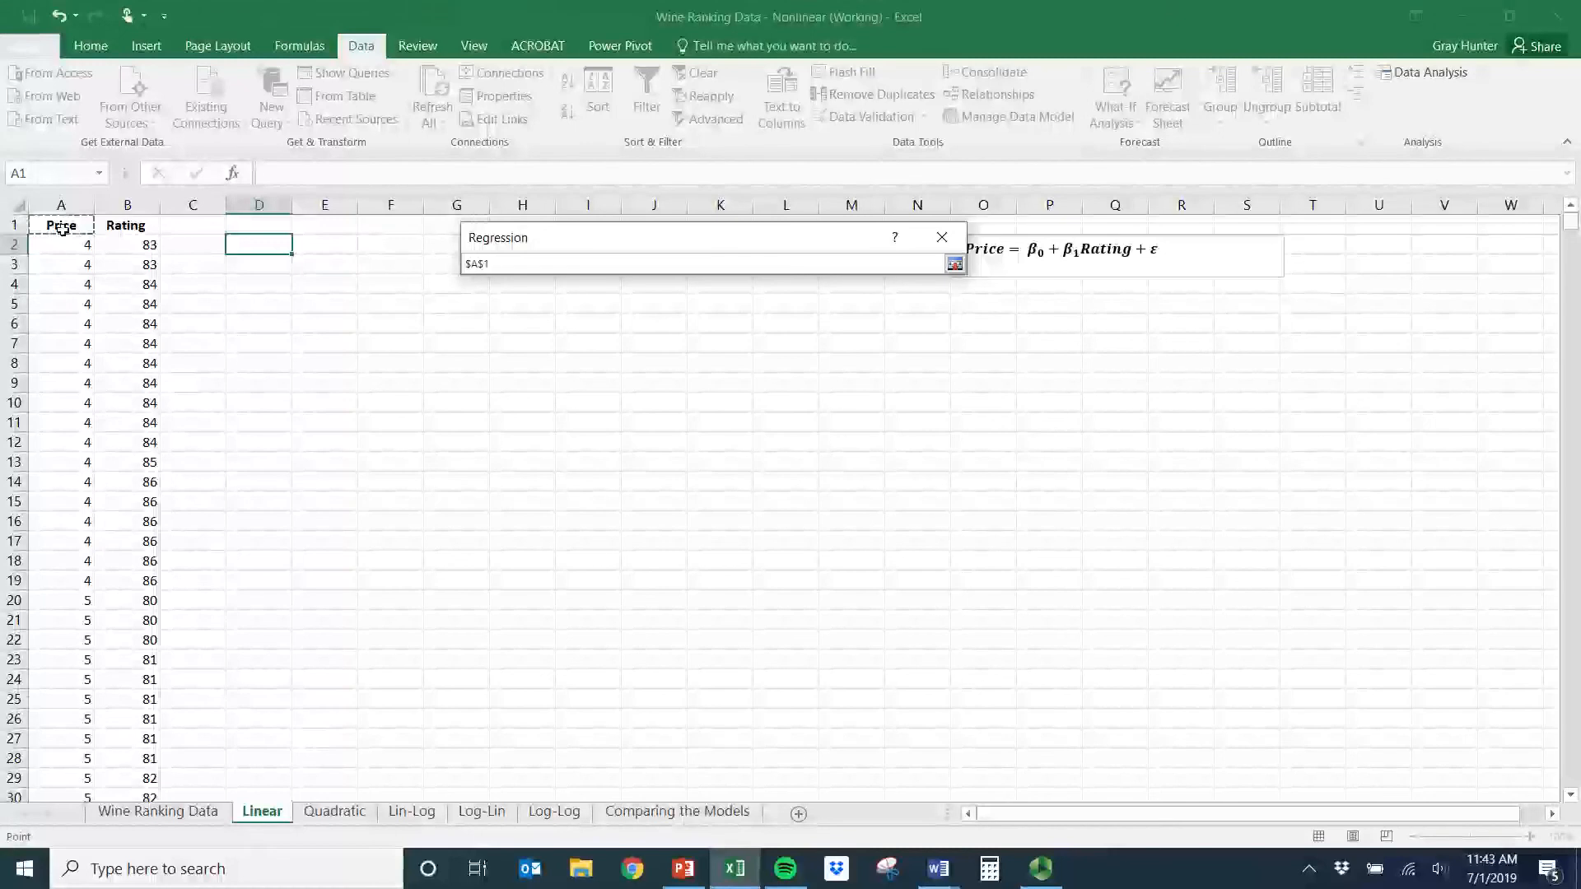
{"action": "key", "text": "ctrl+shift+Down"}
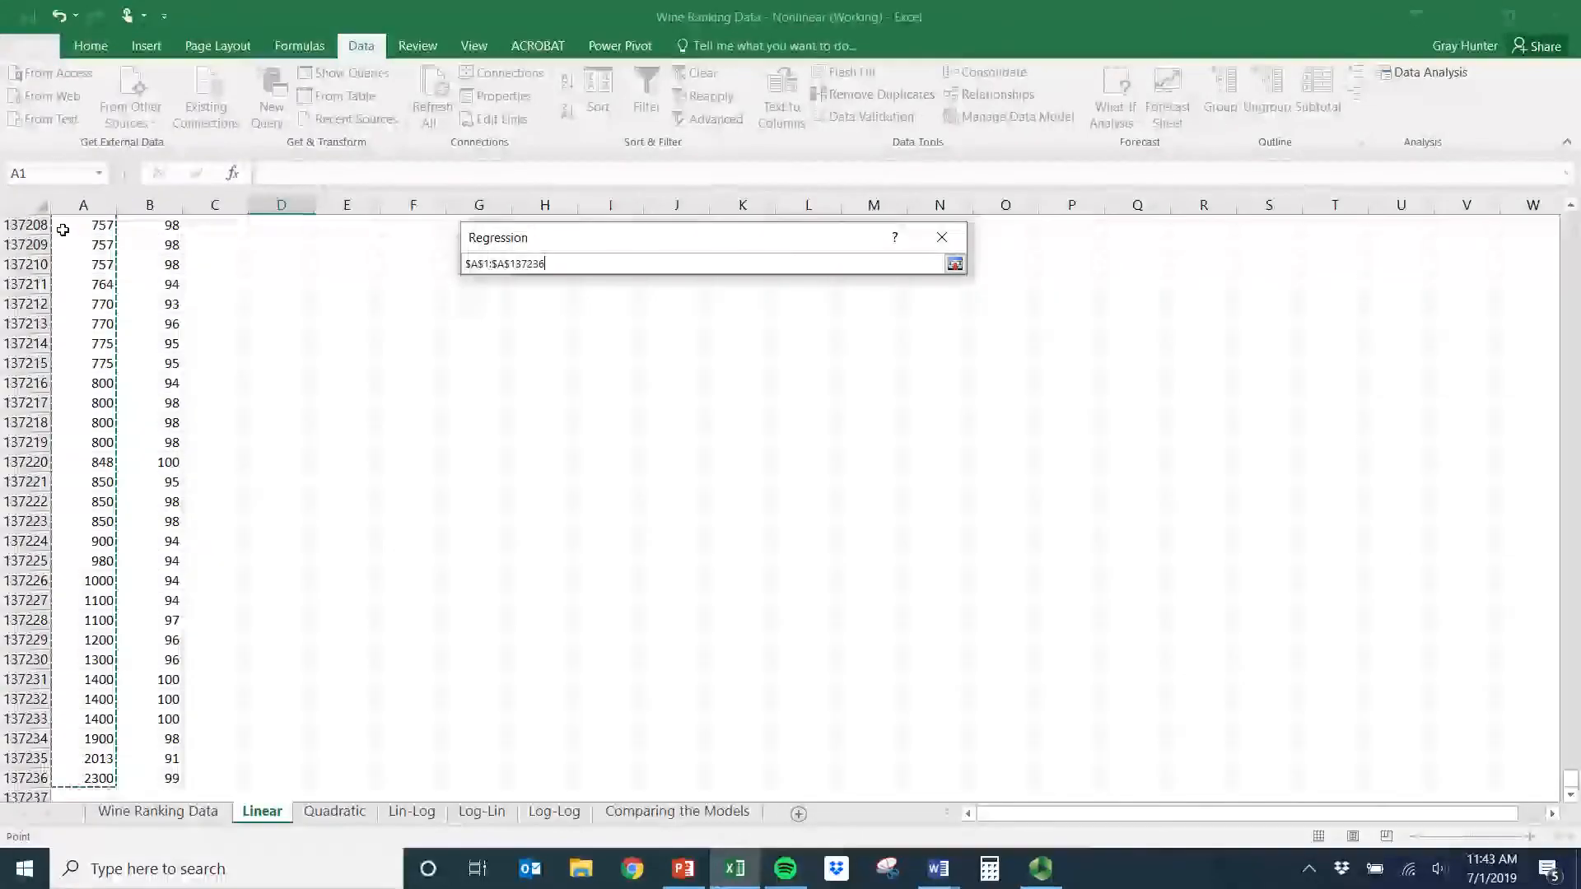
{"action": "key", "text": "Return"}
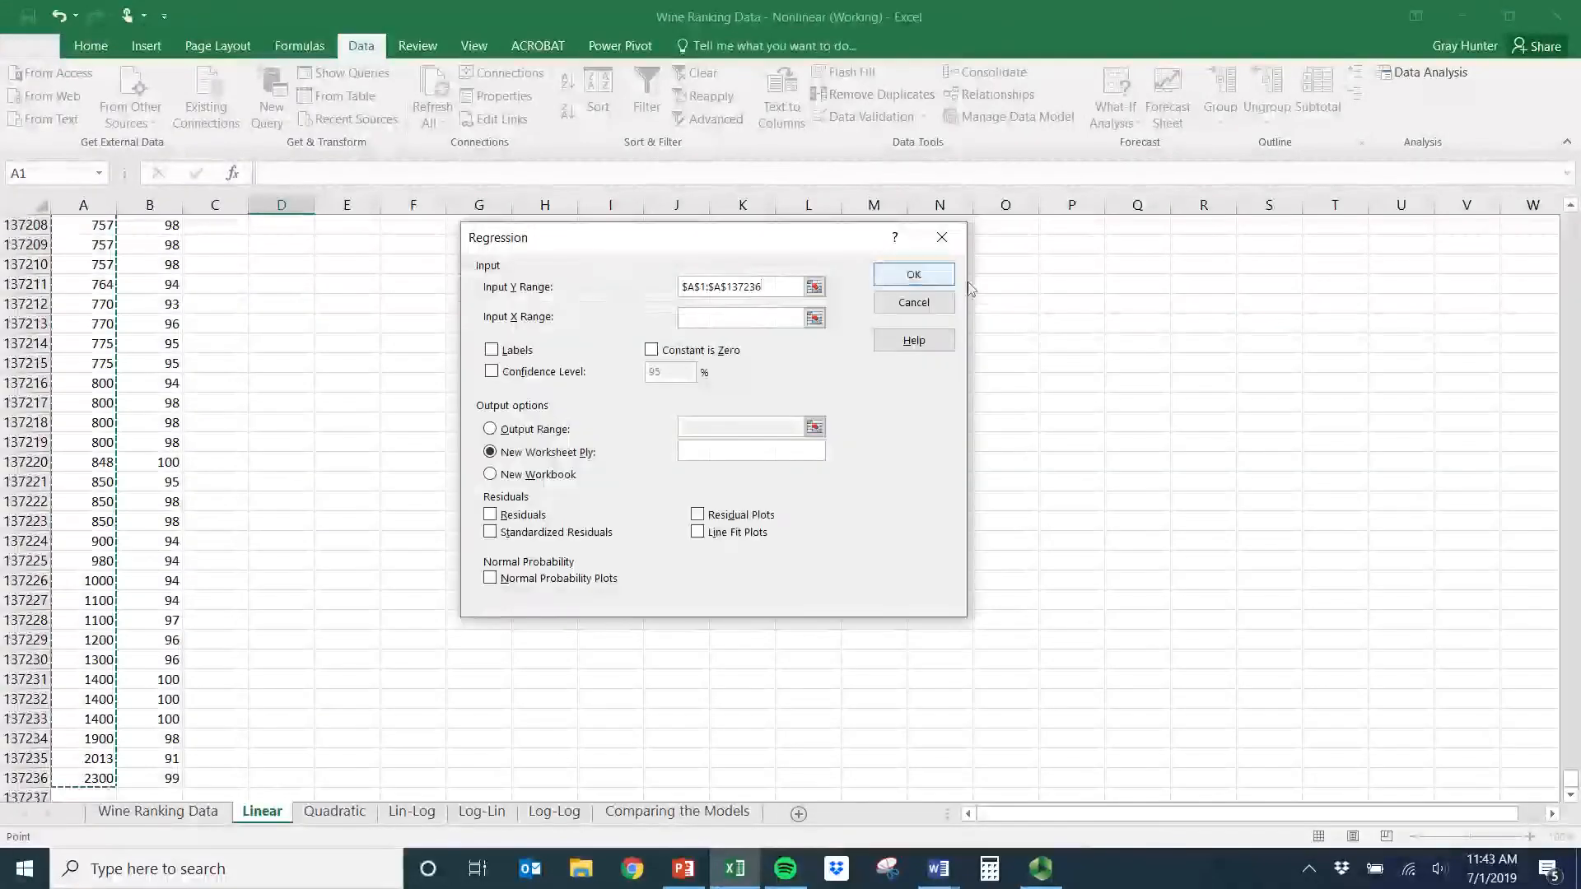
- Set the regression's input X range to the Rating data with its header, $B$1:$B$137236
{"action": "left_click", "coordinate": [814, 319]}
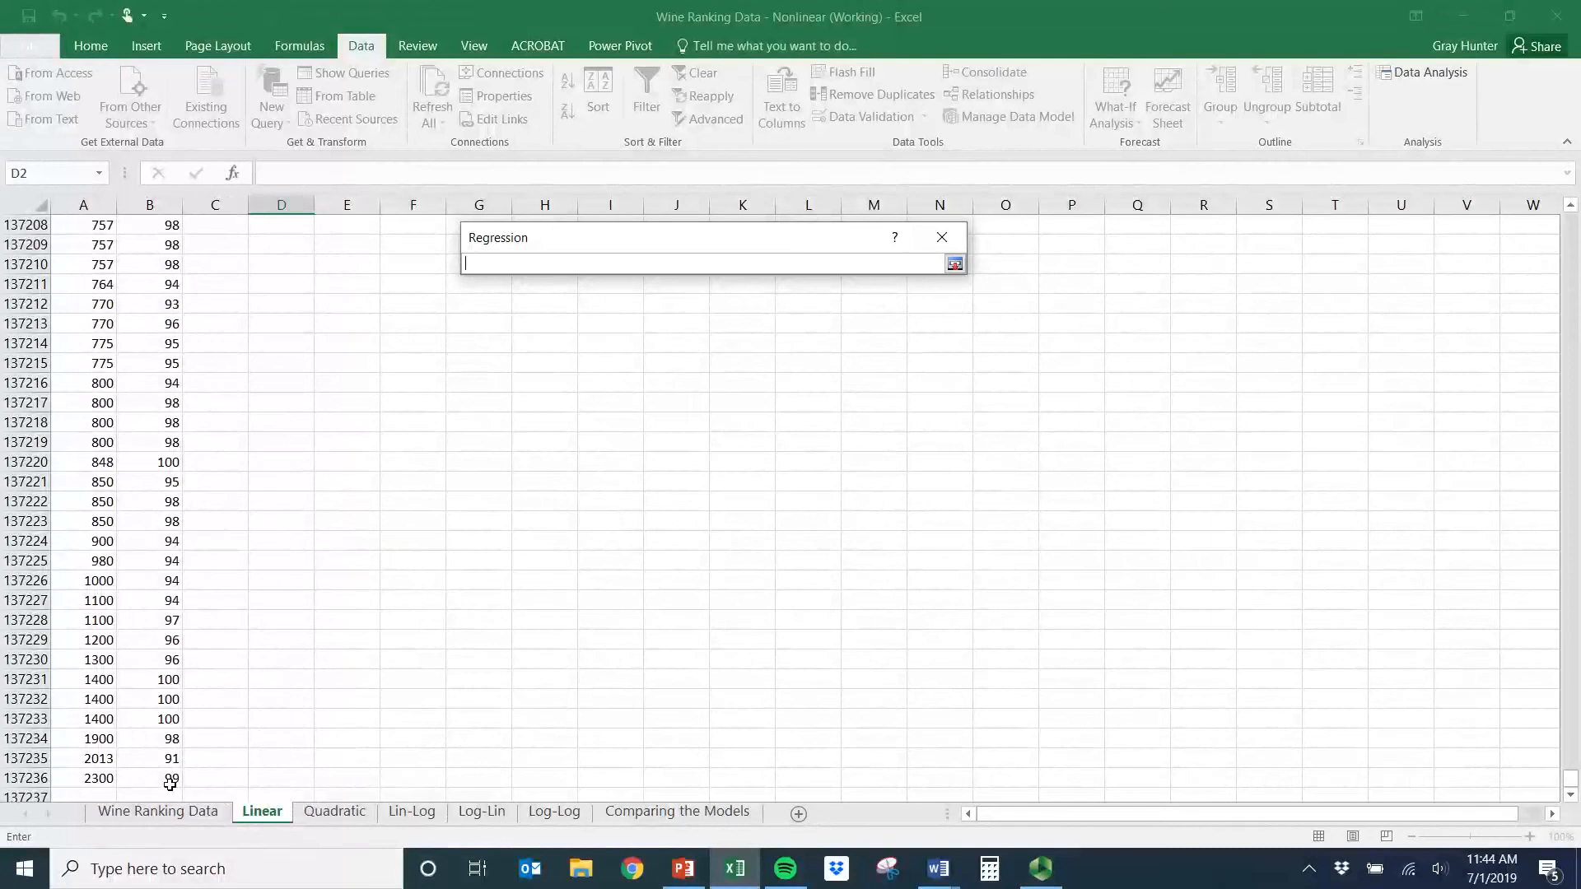
{"action": "left_click", "coordinate": [171, 784]}
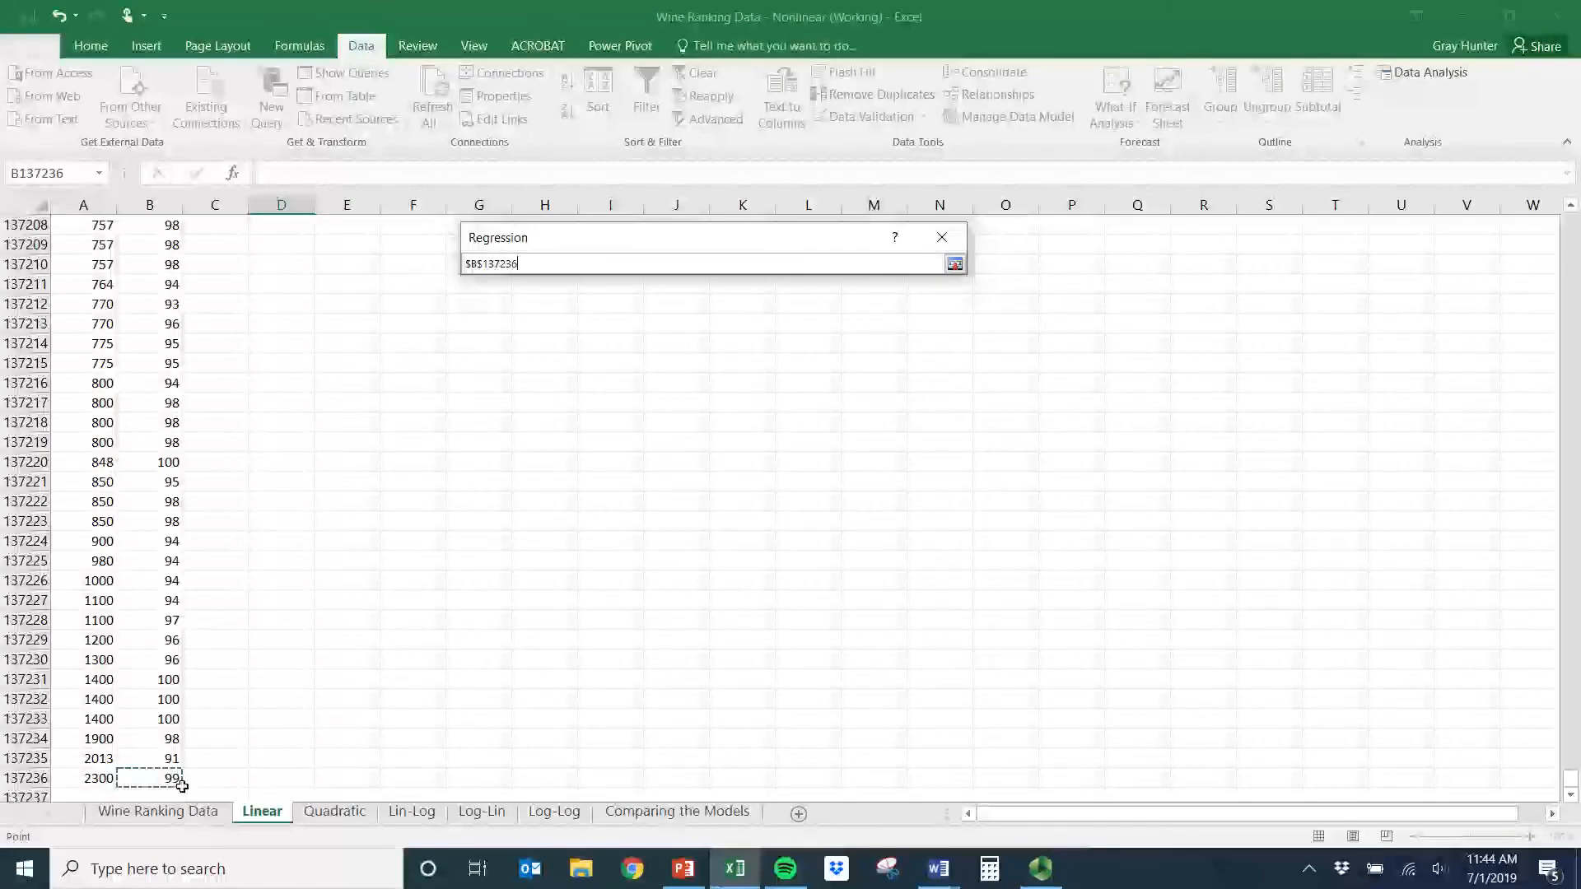
{"action": "key", "text": "ctrl+shift+Up"}
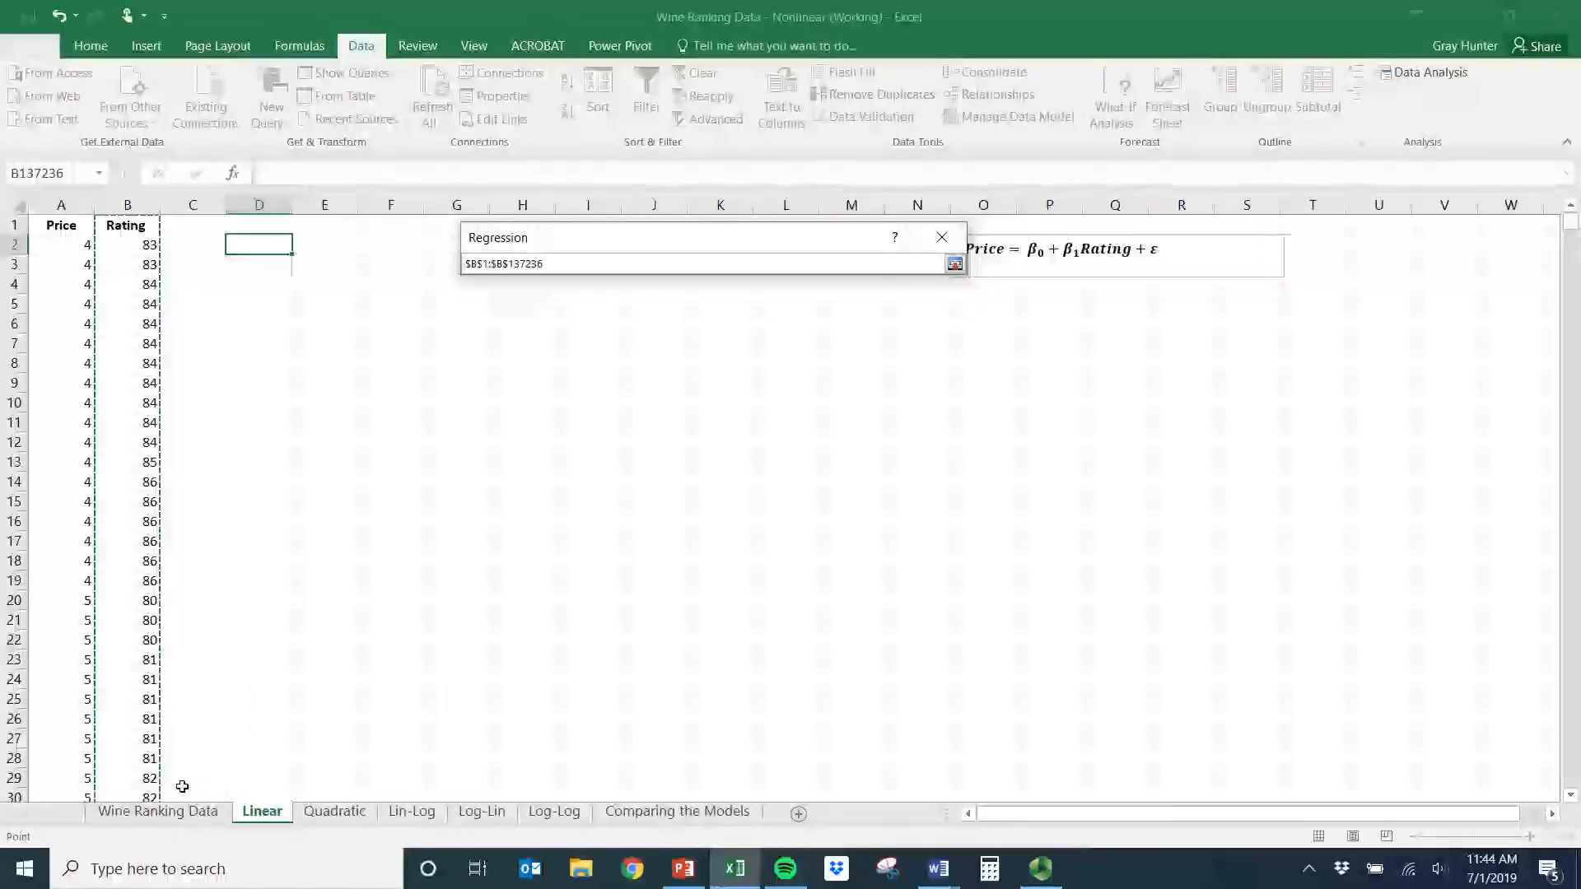
{"action": "key", "text": "Return"}
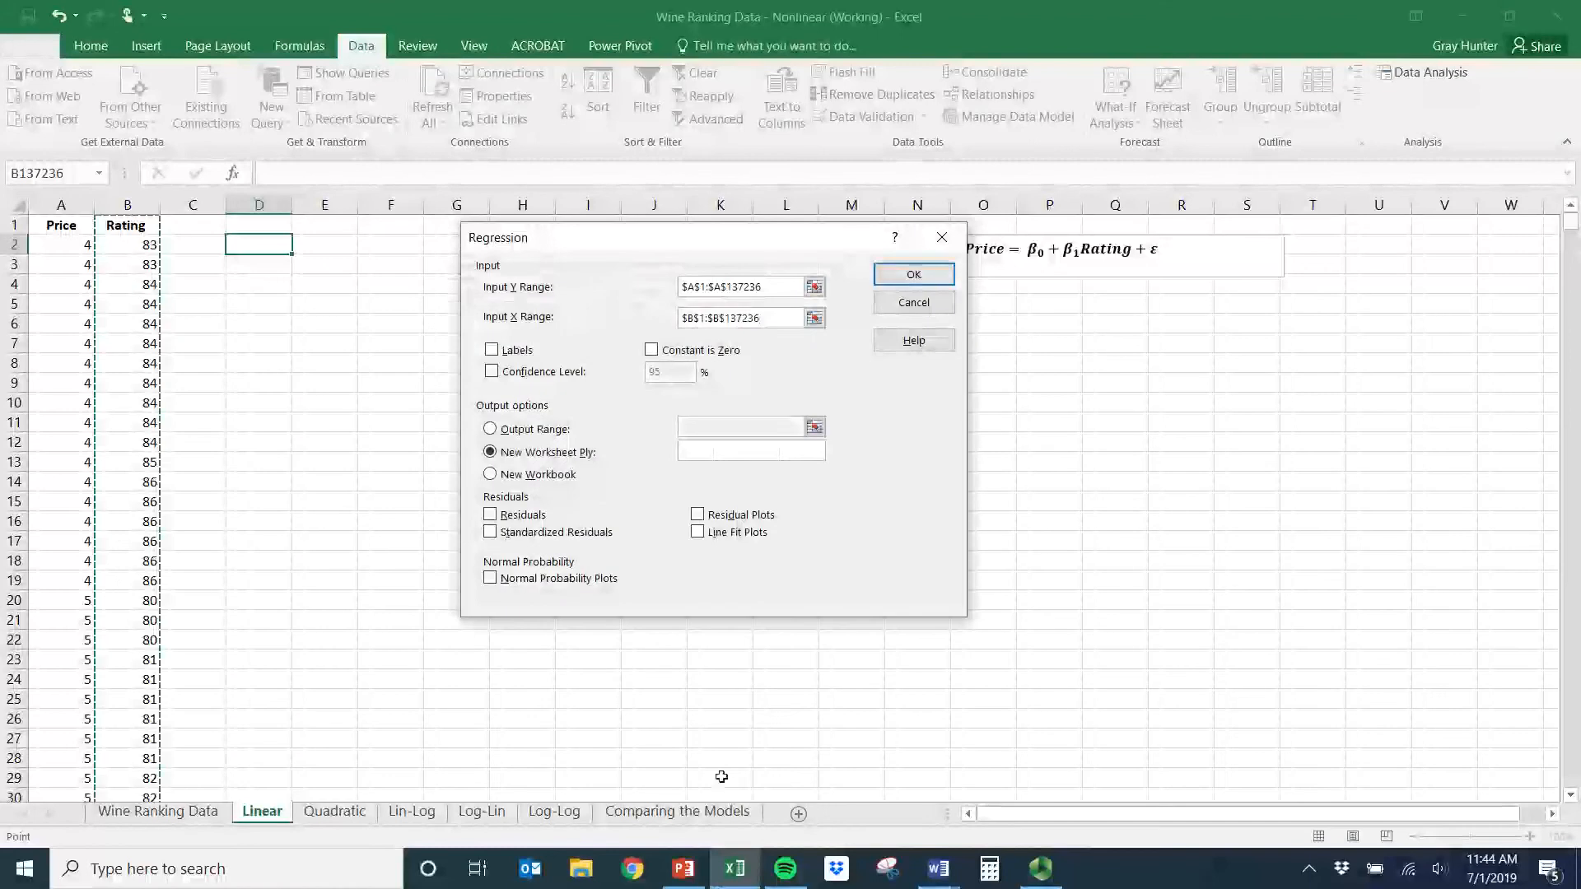
- Enable labels for the regression and set its output range to cell $E$2 on this sheet
{"action": "left_click", "coordinate": [492, 350]}
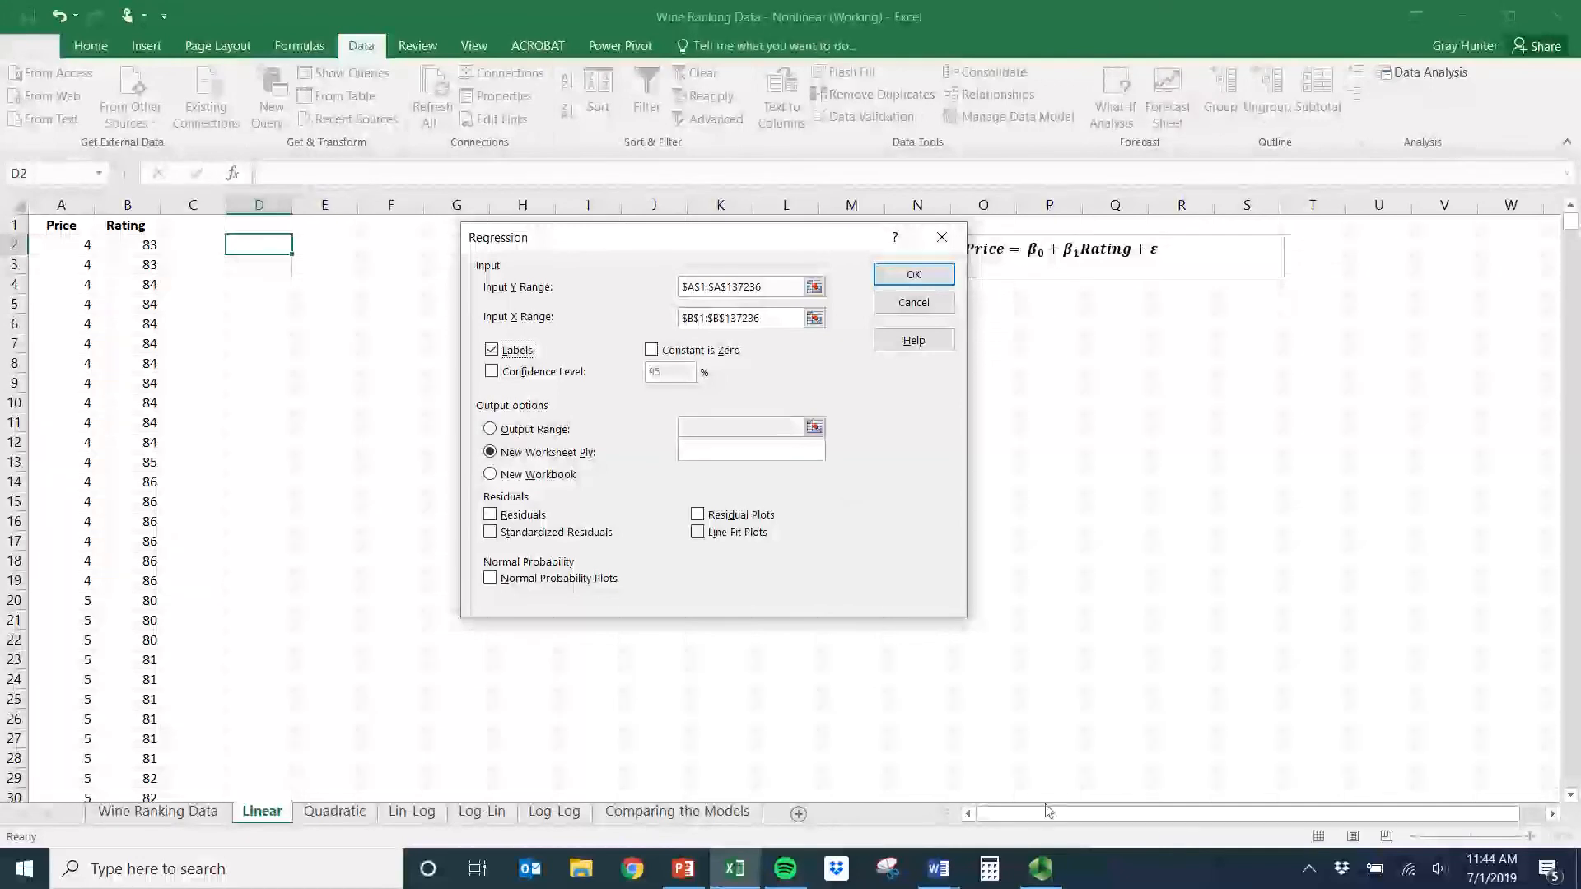
{"action": "left_click", "coordinate": [490, 429]}
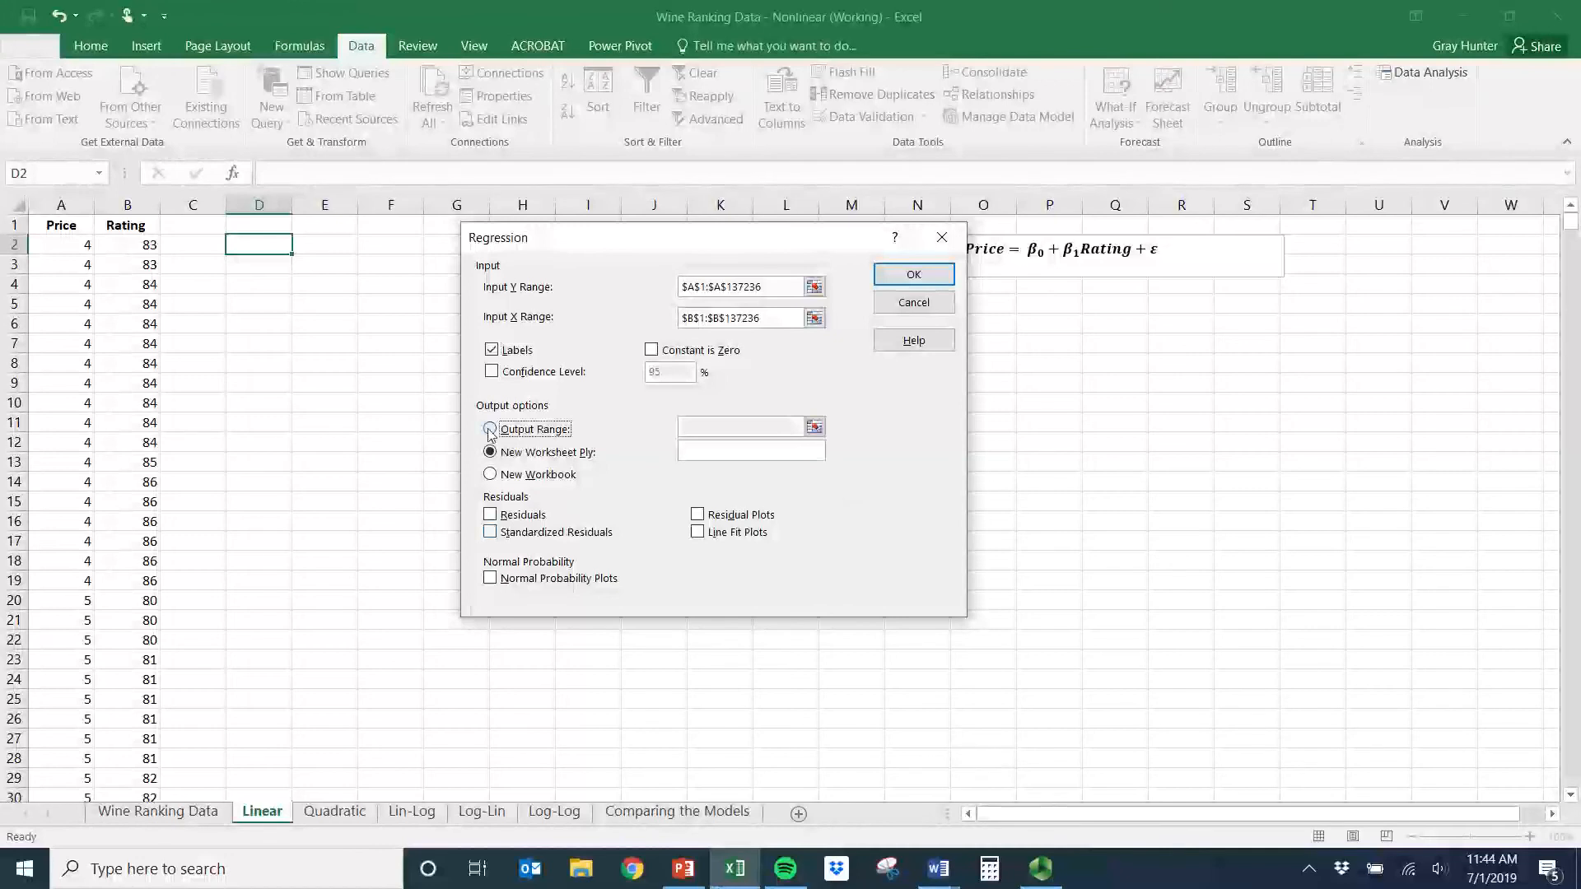
{"action": "left_click", "coordinate": [809, 422]}
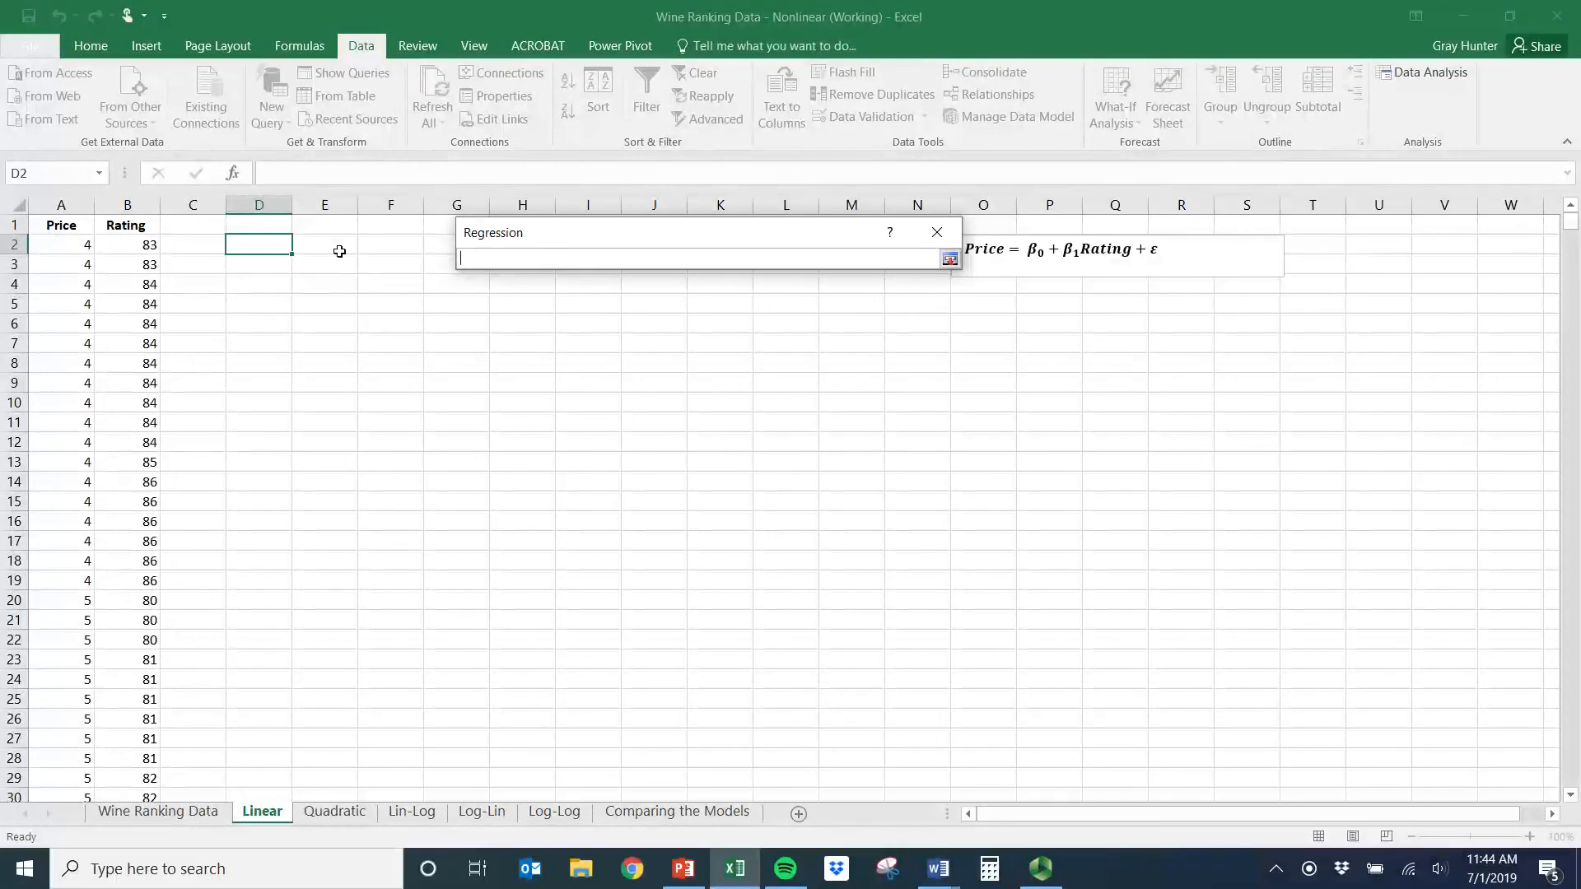
{"action": "left_click", "coordinate": [339, 251]}
{"action": "key", "text": "Return"}
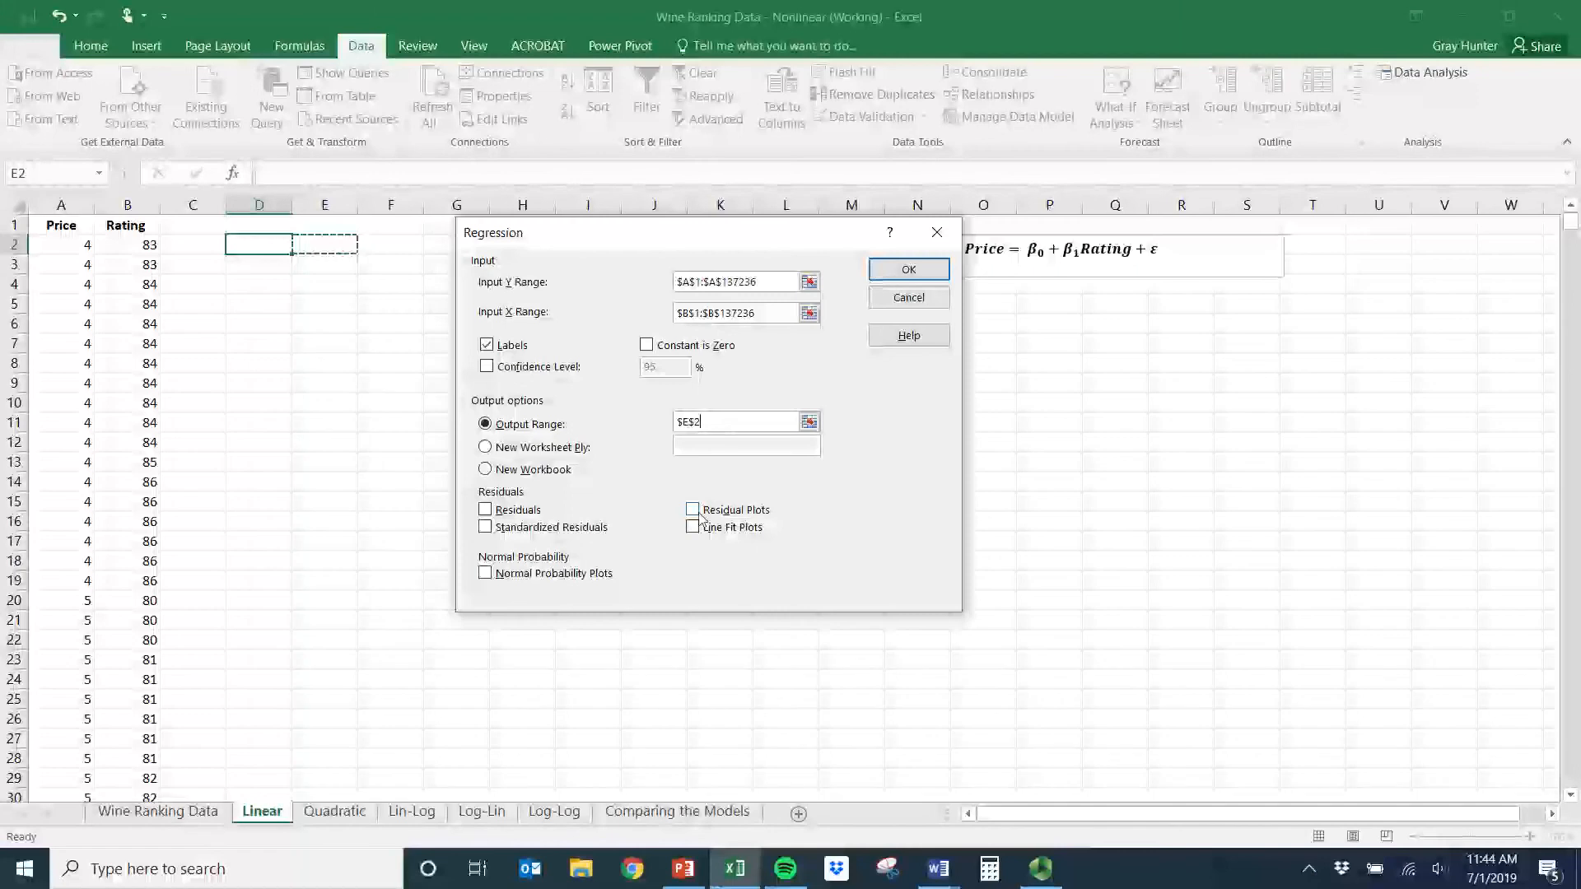
- Run the regression with residual plots included and place the residual plot just below the model equation
{"action": "left_click", "coordinate": [698, 515]}
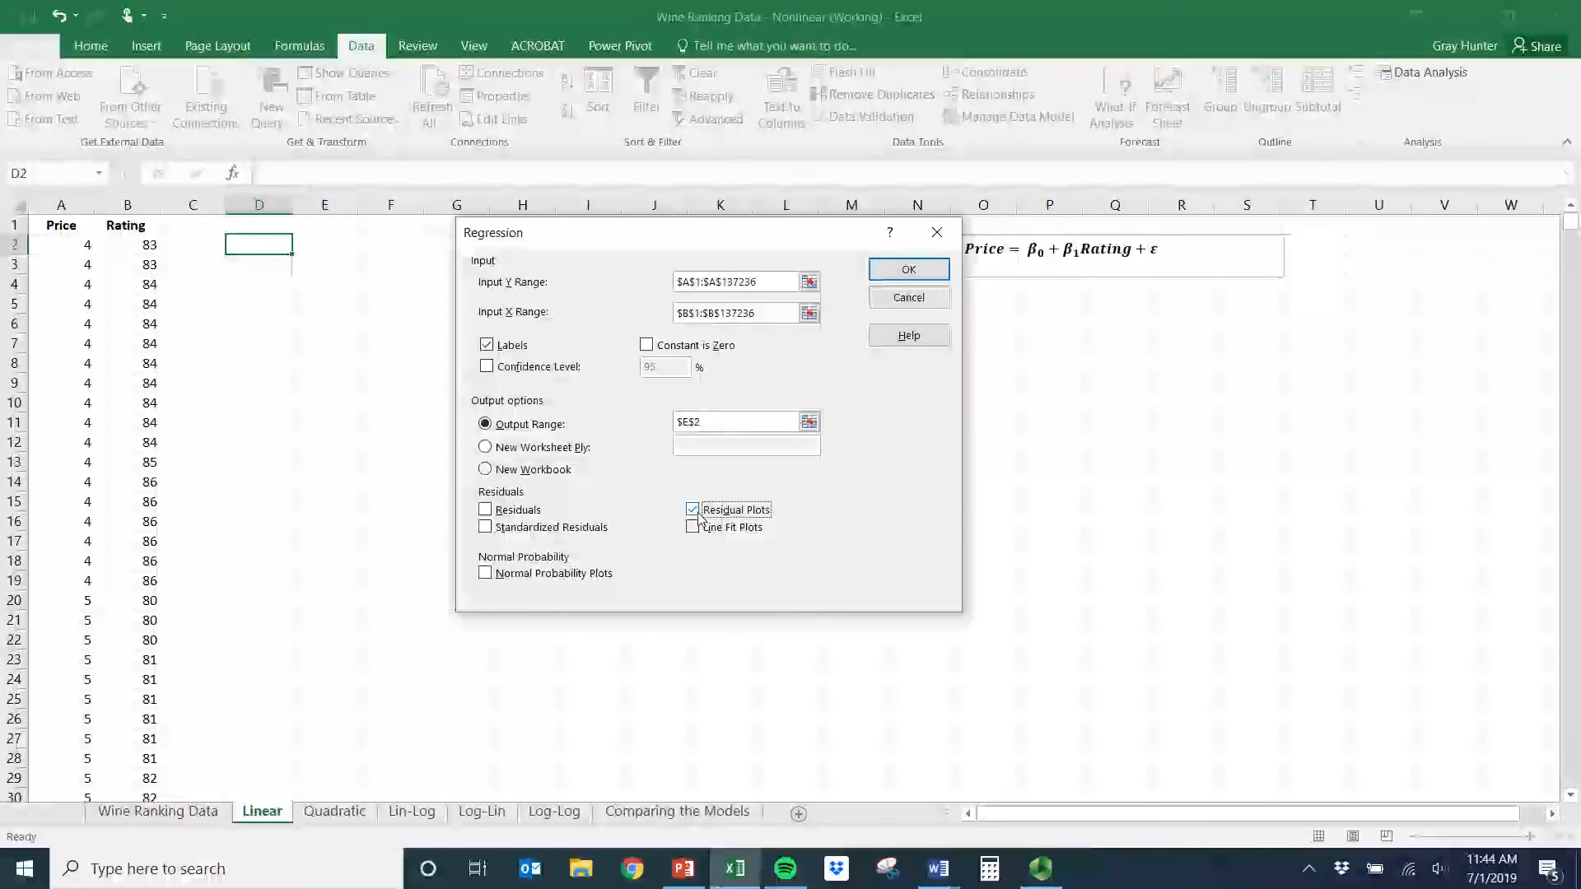
{"action": "left_click", "coordinate": [914, 281]}
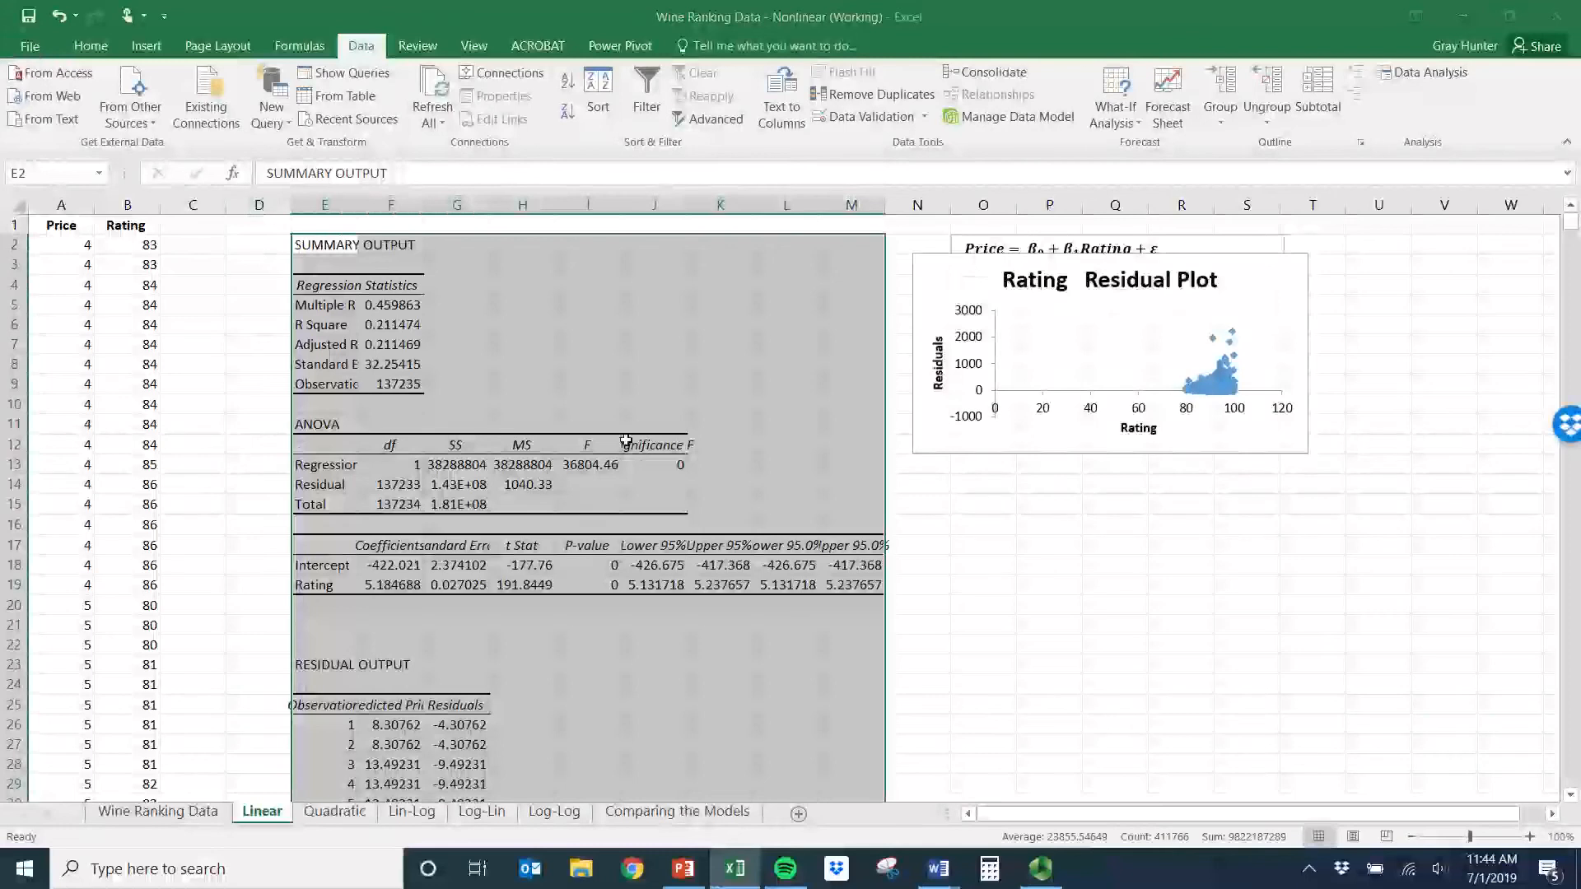
{"action": "mouse_move", "coordinate": [952, 314]}
{"action": "left_mouse_down"}
{"action": "mouse_move", "coordinate": [972, 420]}
{"action": "mouse_move", "coordinate": [974, 324]}
{"action": "left_mouse_up"}
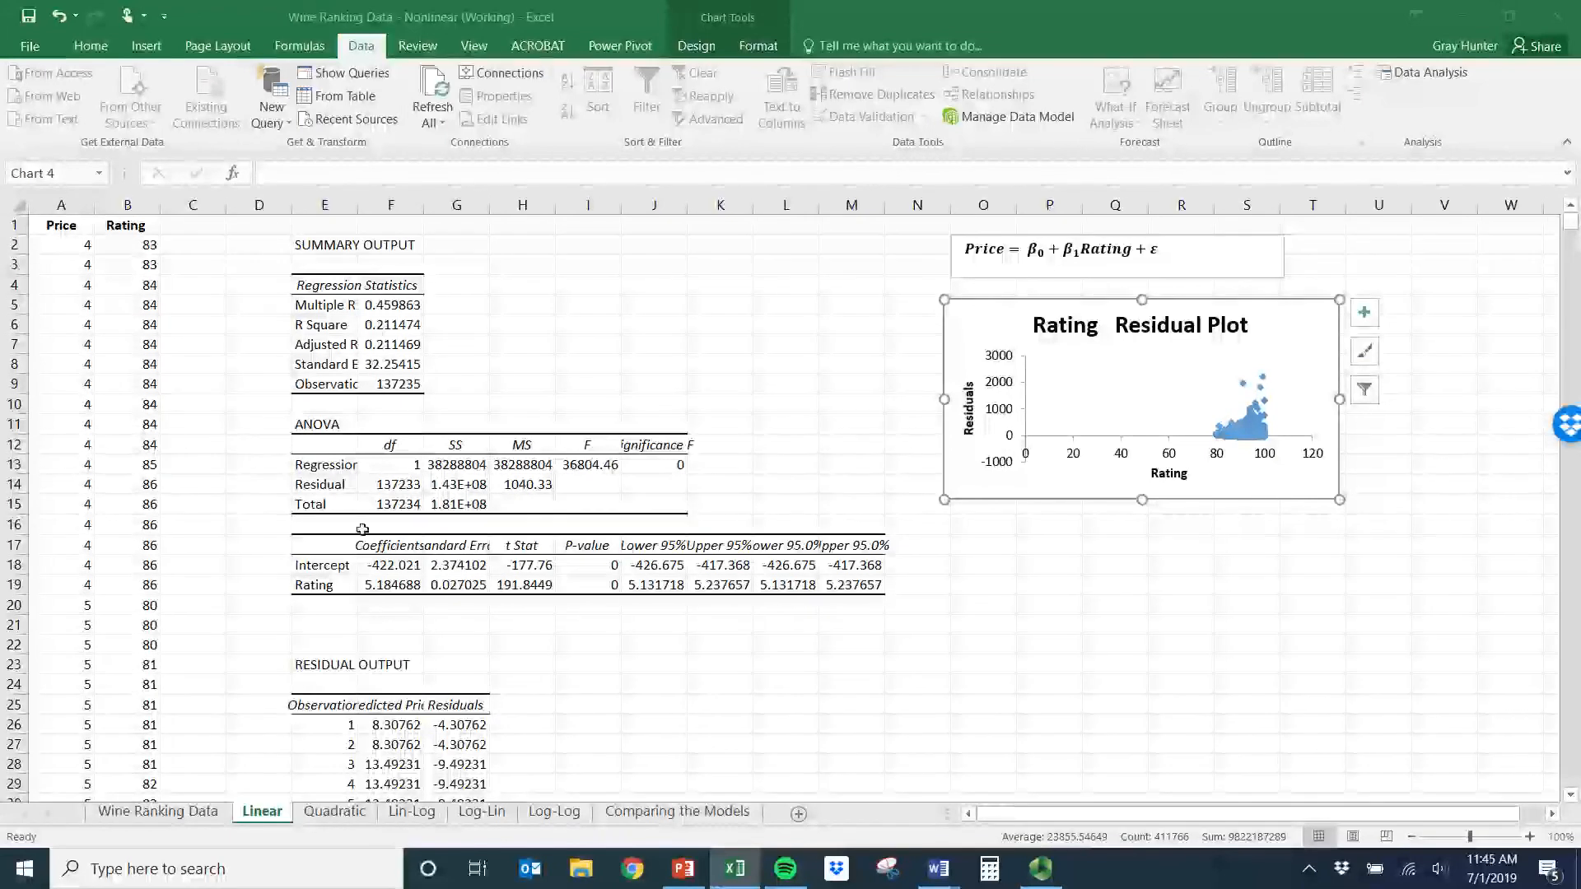
- Look through the Quadratic, Lin-Log, Log-Lin, Log-Log and Comparing the Models sheets, then return to the Linear results
{"action": "left_click", "coordinate": [336, 812]}
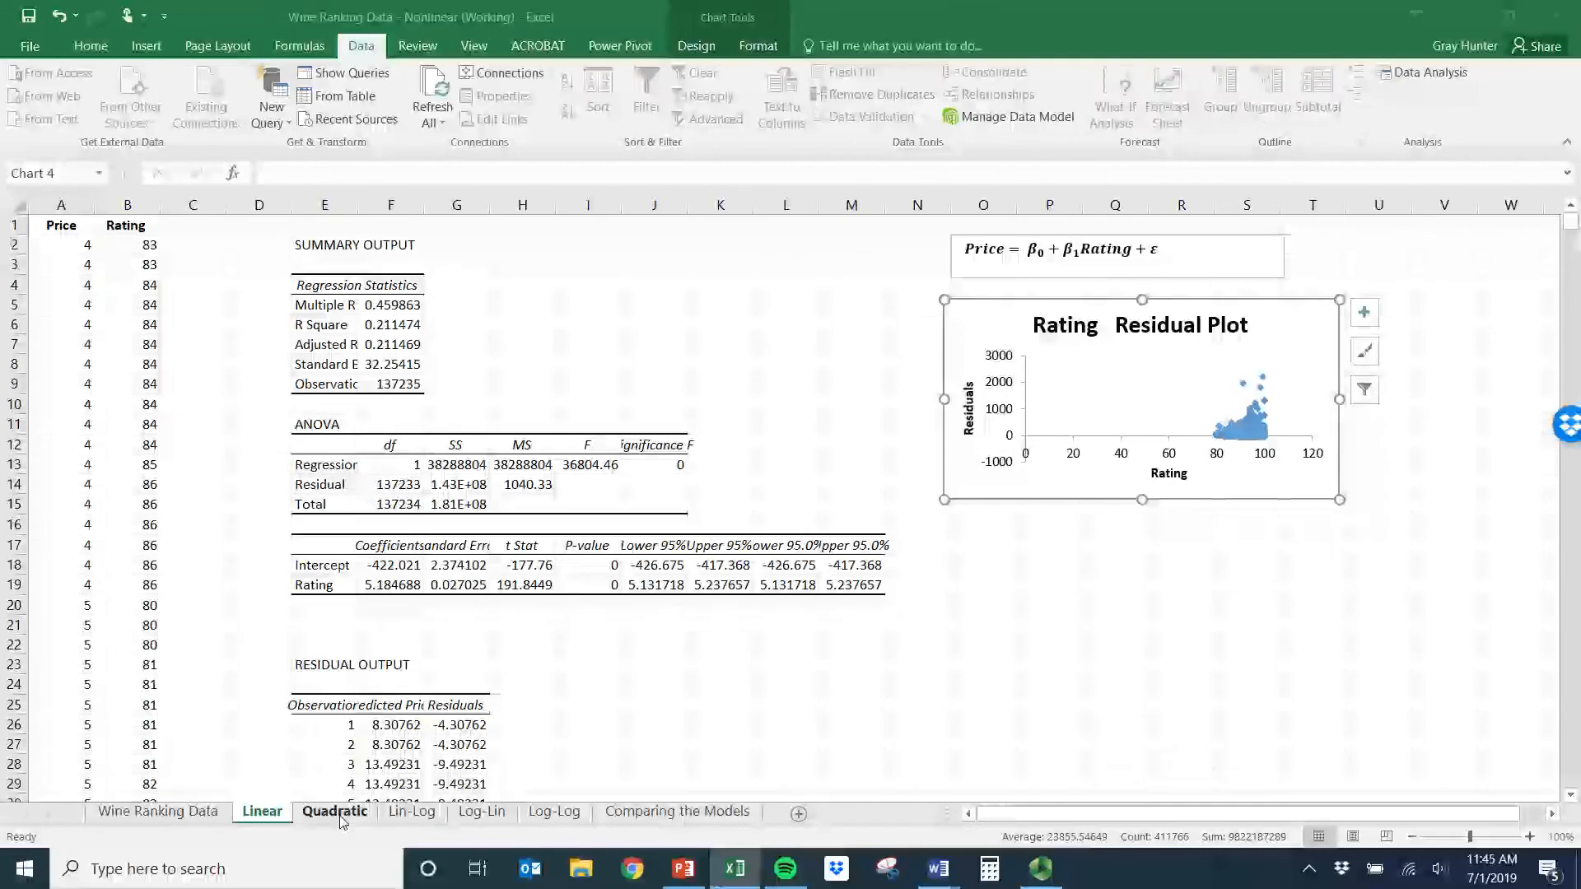
{"action": "left_click", "coordinate": [414, 813]}
{"action": "left_click", "coordinate": [482, 813]}
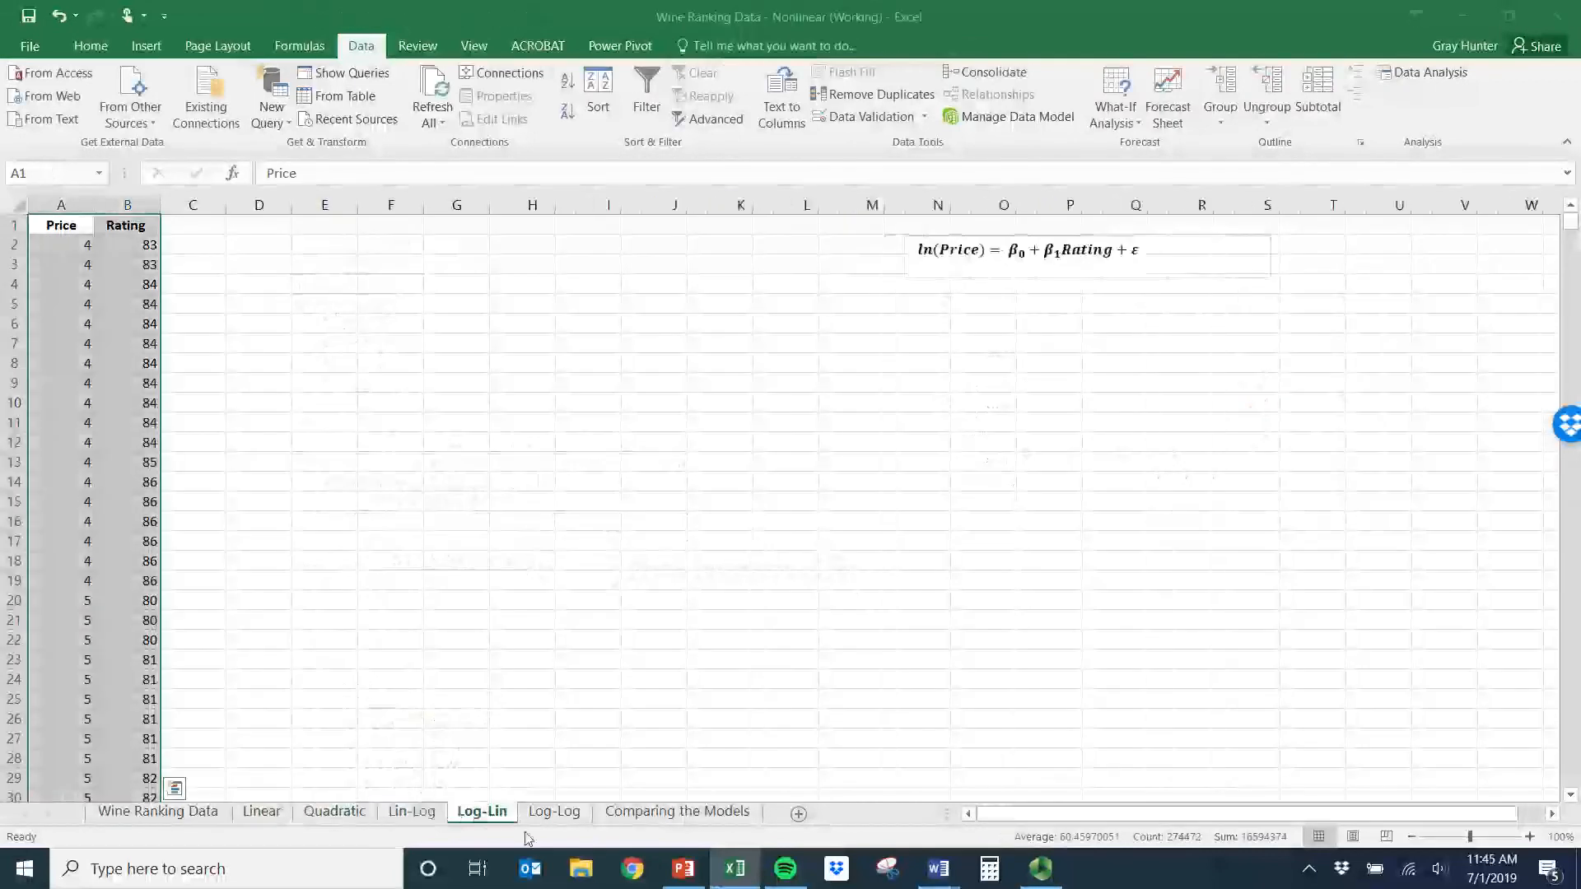
{"action": "left_click", "coordinate": [562, 814]}
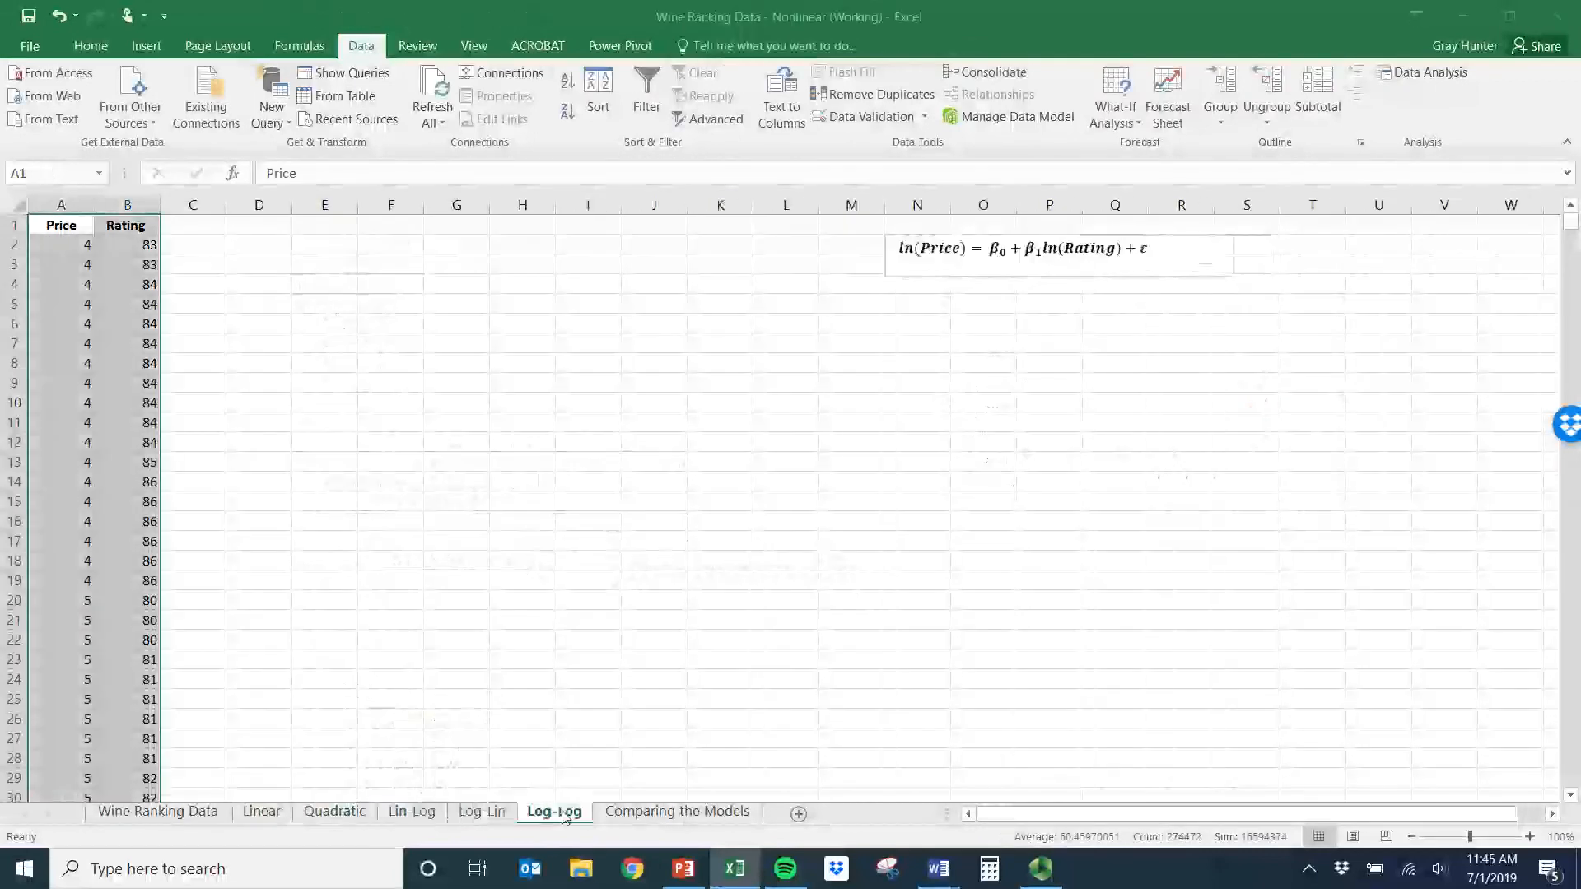
{"action": "left_click", "coordinate": [681, 814]}
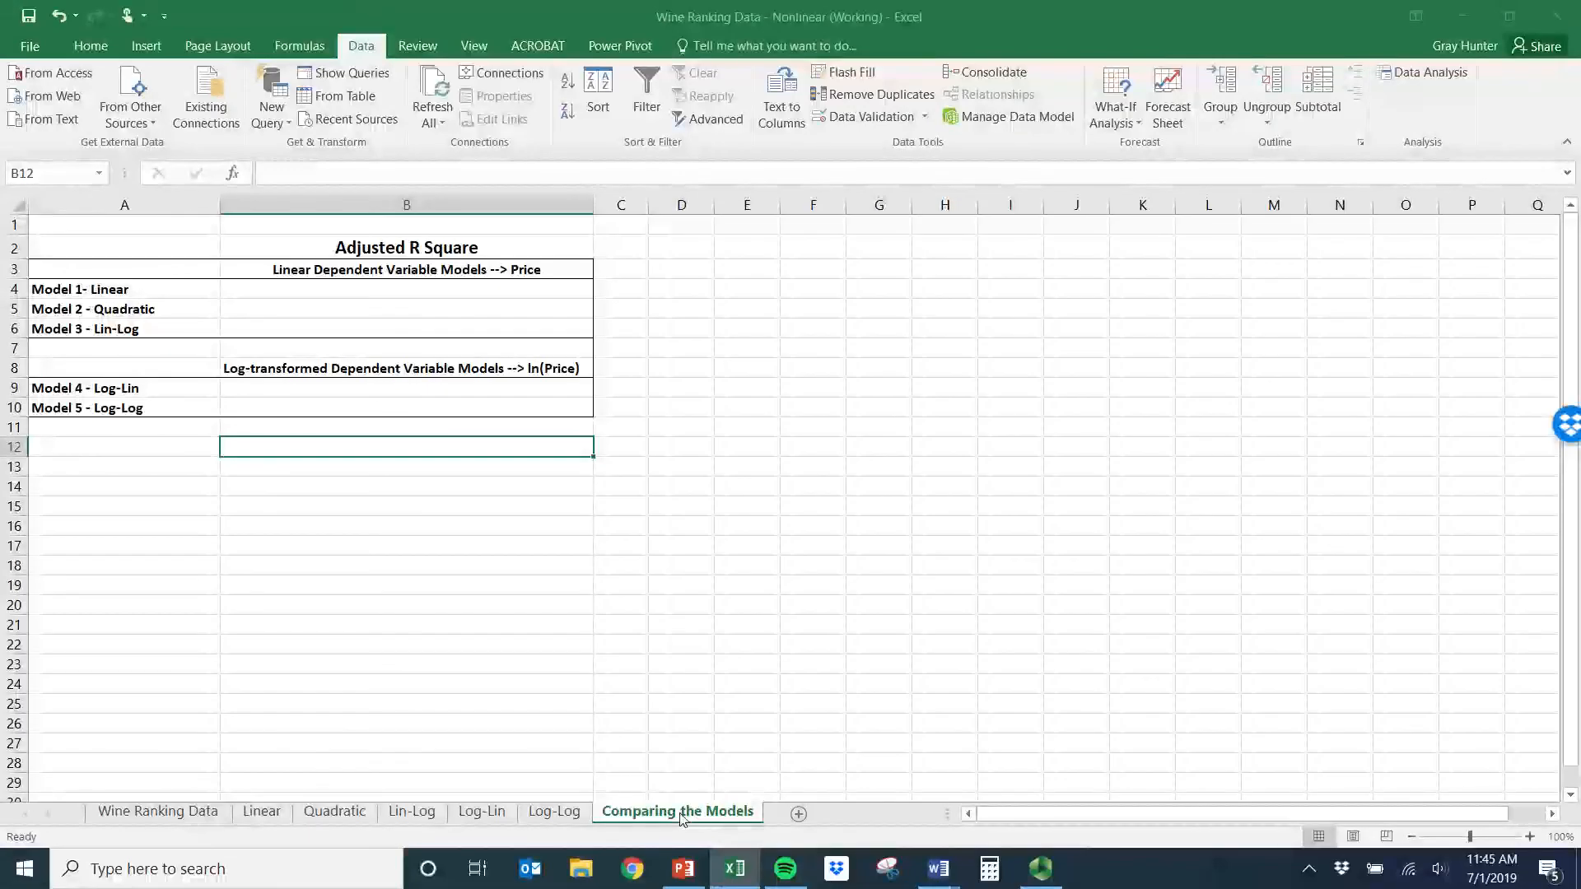
{"action": "left_click", "coordinate": [482, 813]}
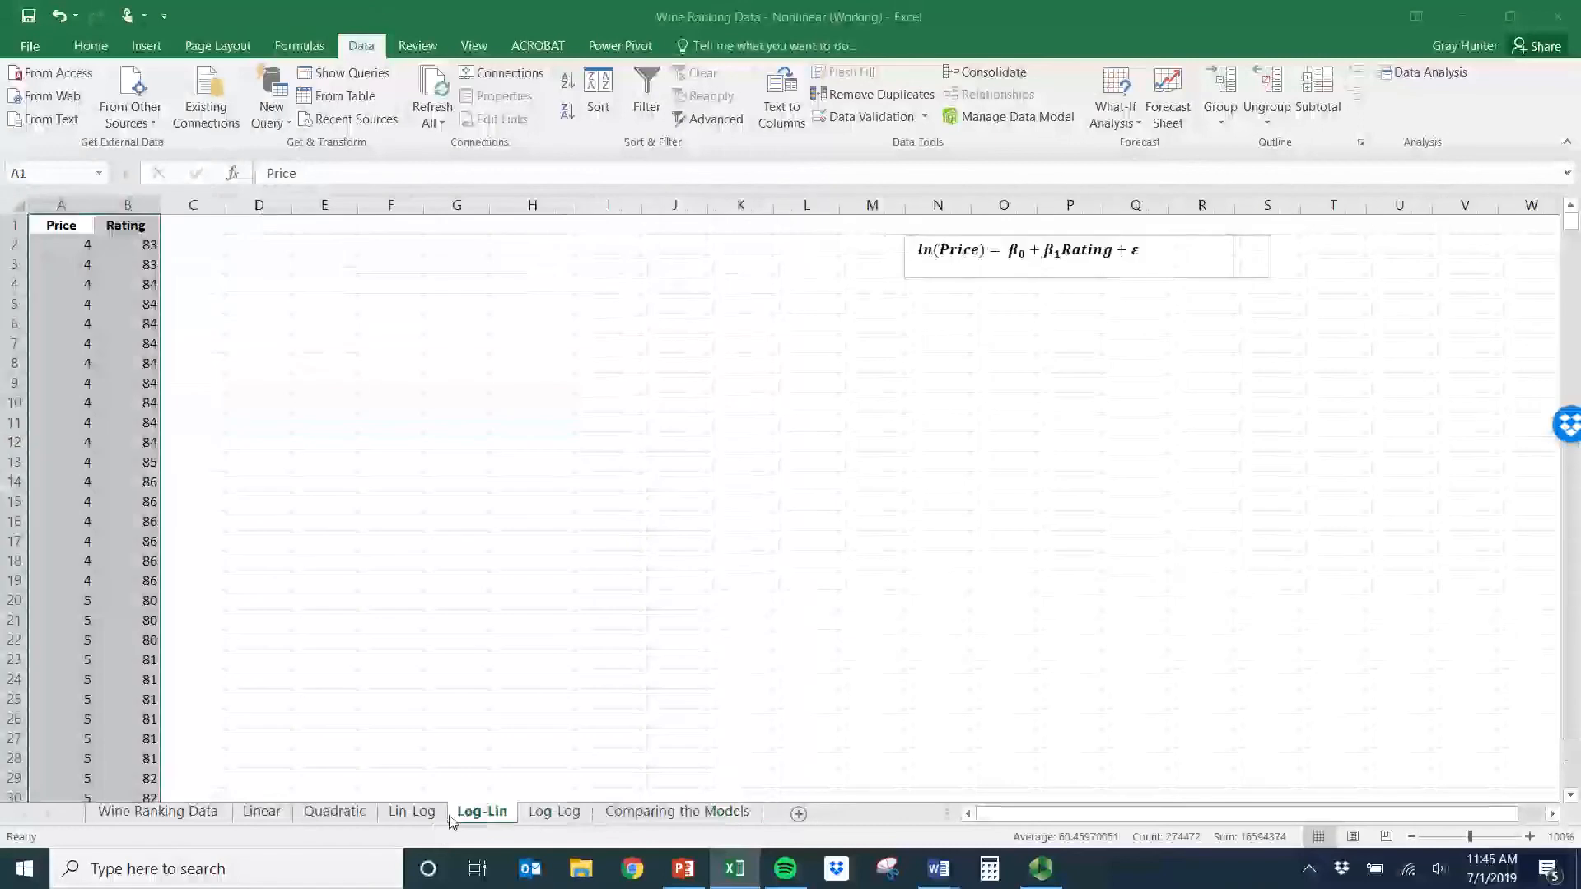
{"action": "left_click", "coordinate": [411, 813]}
{"action": "left_click", "coordinate": [363, 815]}
{"action": "left_click", "coordinate": [276, 815]}
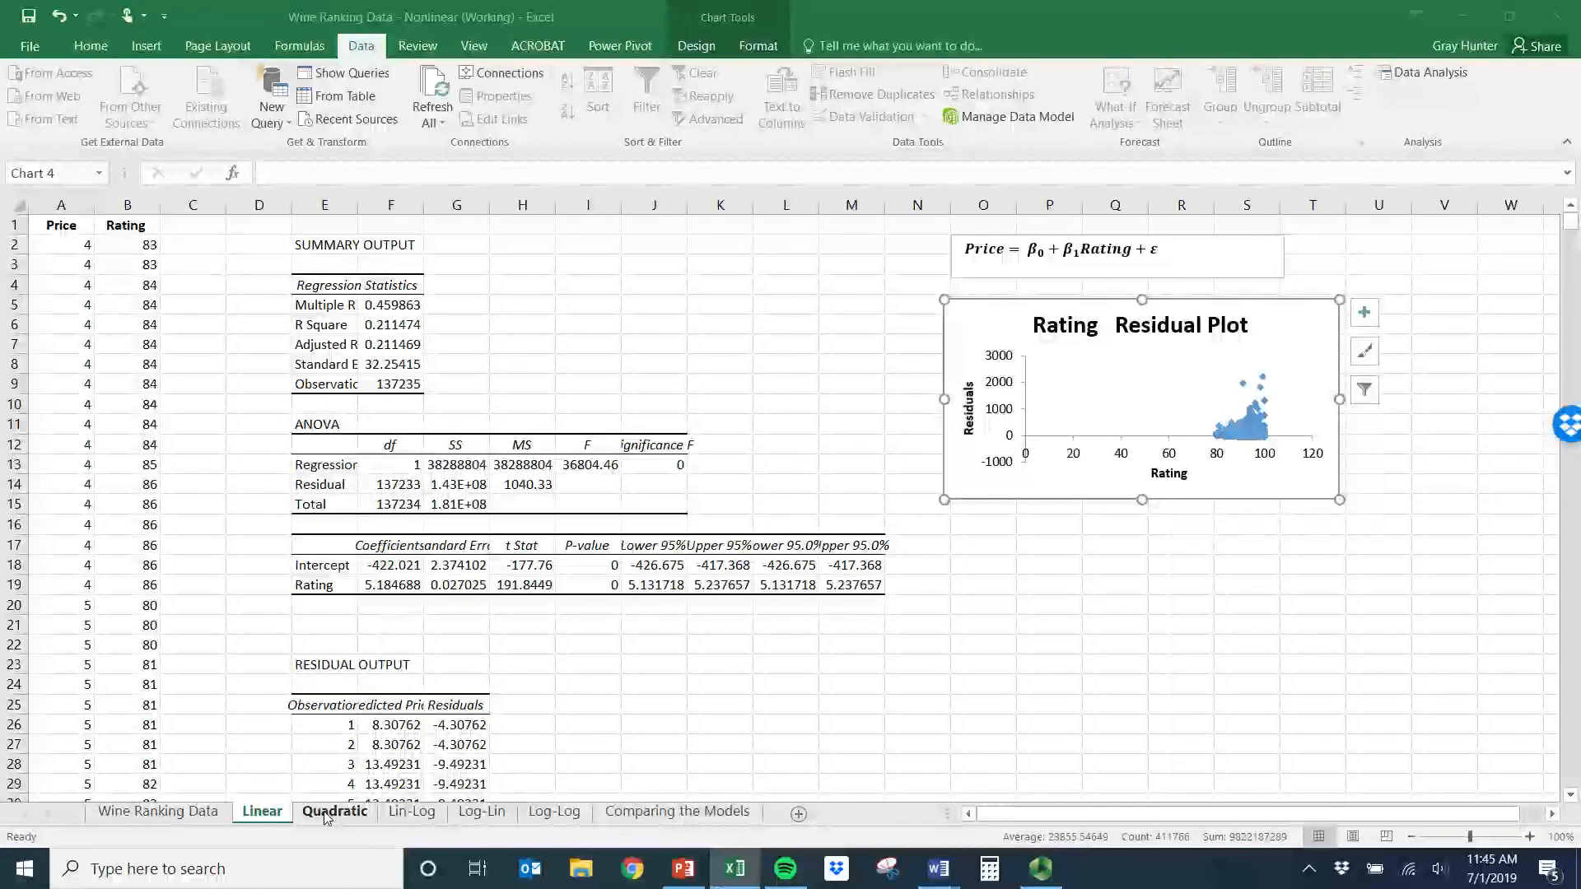
- Go to the Quadratic sheet and review its Price and Rating columns against the Price, Rating and Rating² terms of the model equation
{"action": "left_click", "coordinate": [327, 812]}
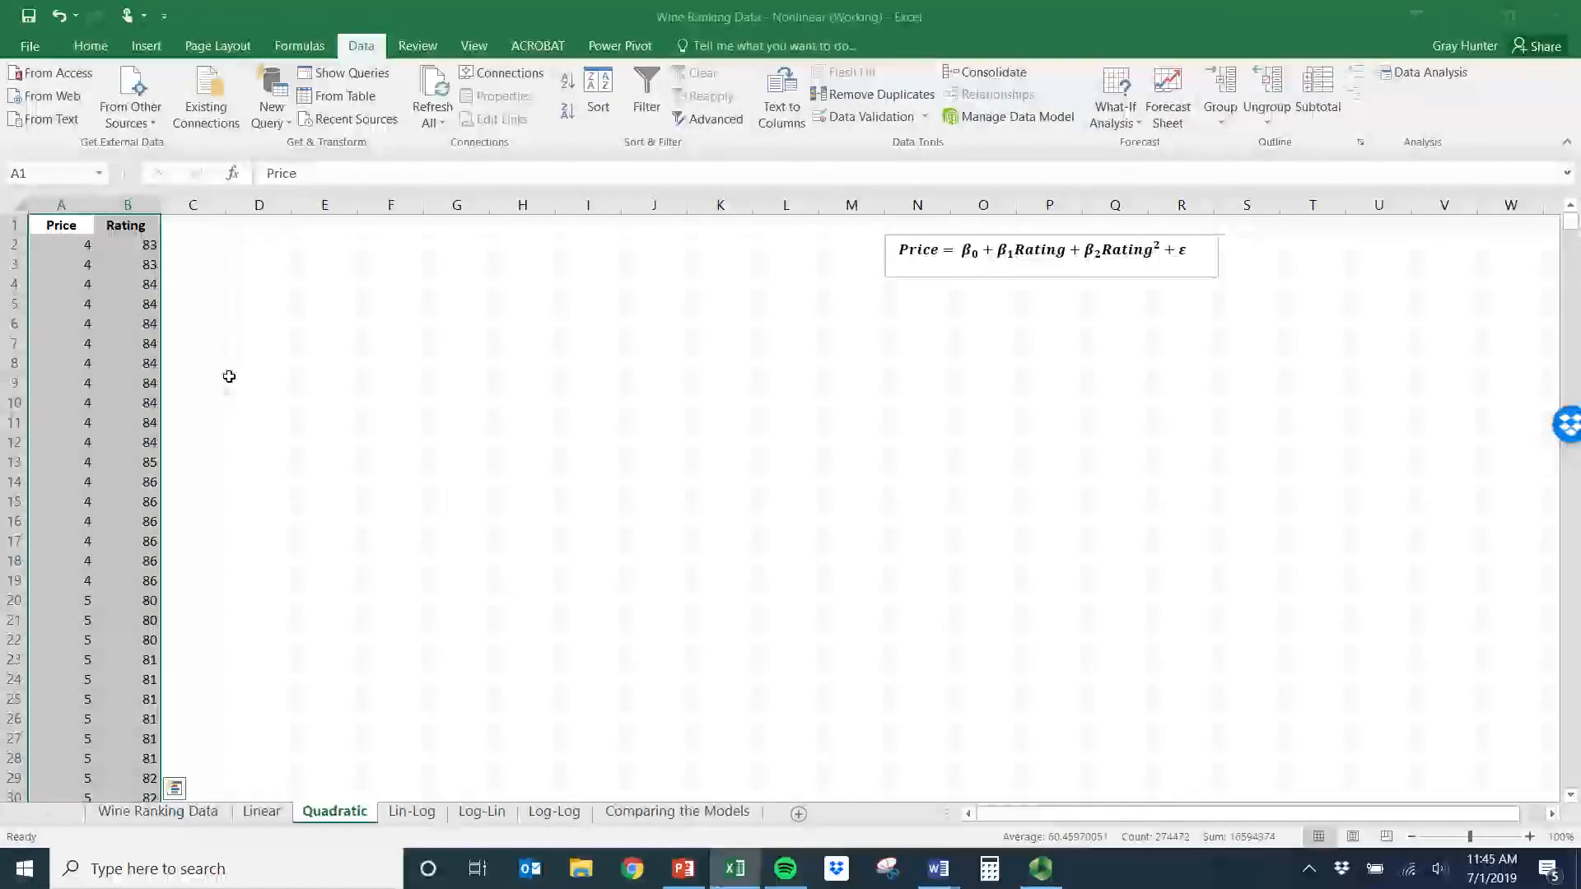
{"action": "left_click", "coordinate": [74, 229]}
{"action": "left_click", "coordinate": [132, 227]}
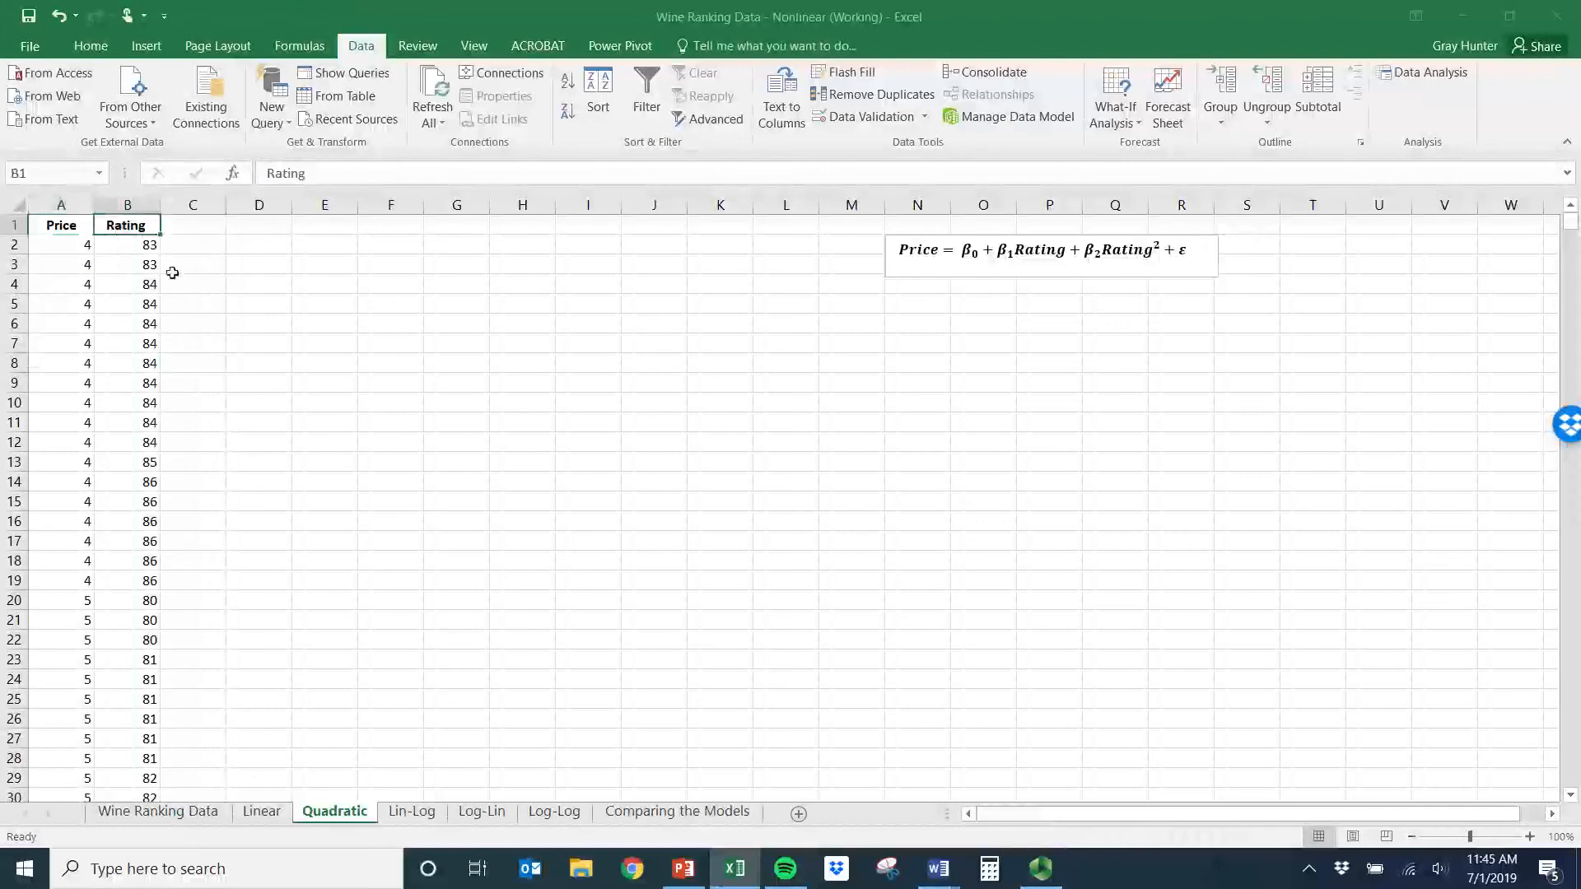
{"action": "double_click", "coordinate": [906, 254]}
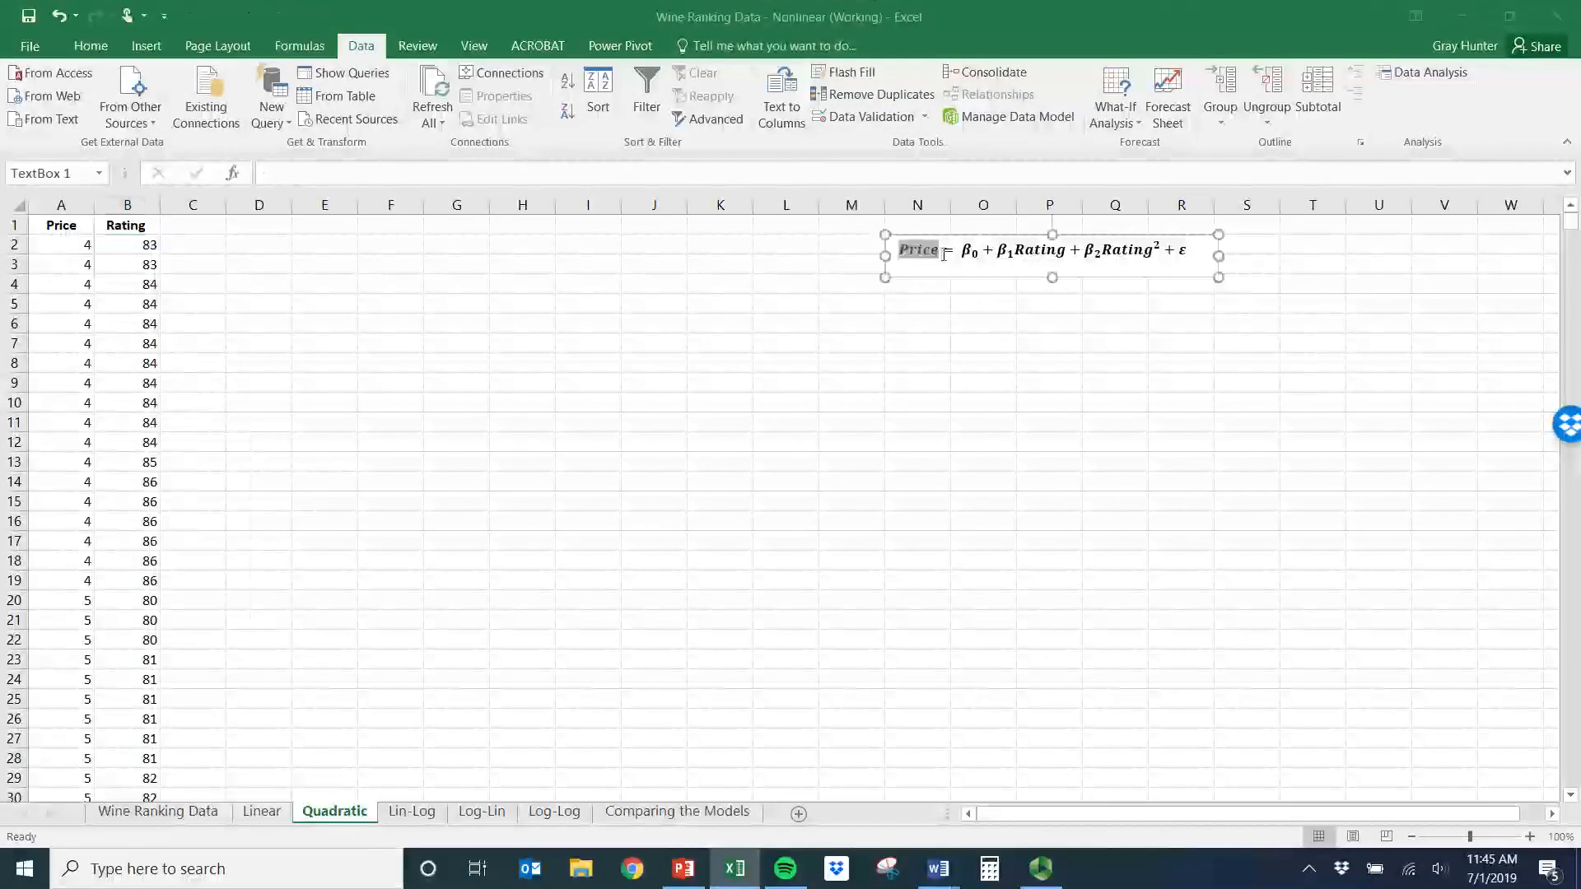
{"action": "double_click", "coordinate": [1057, 257]}
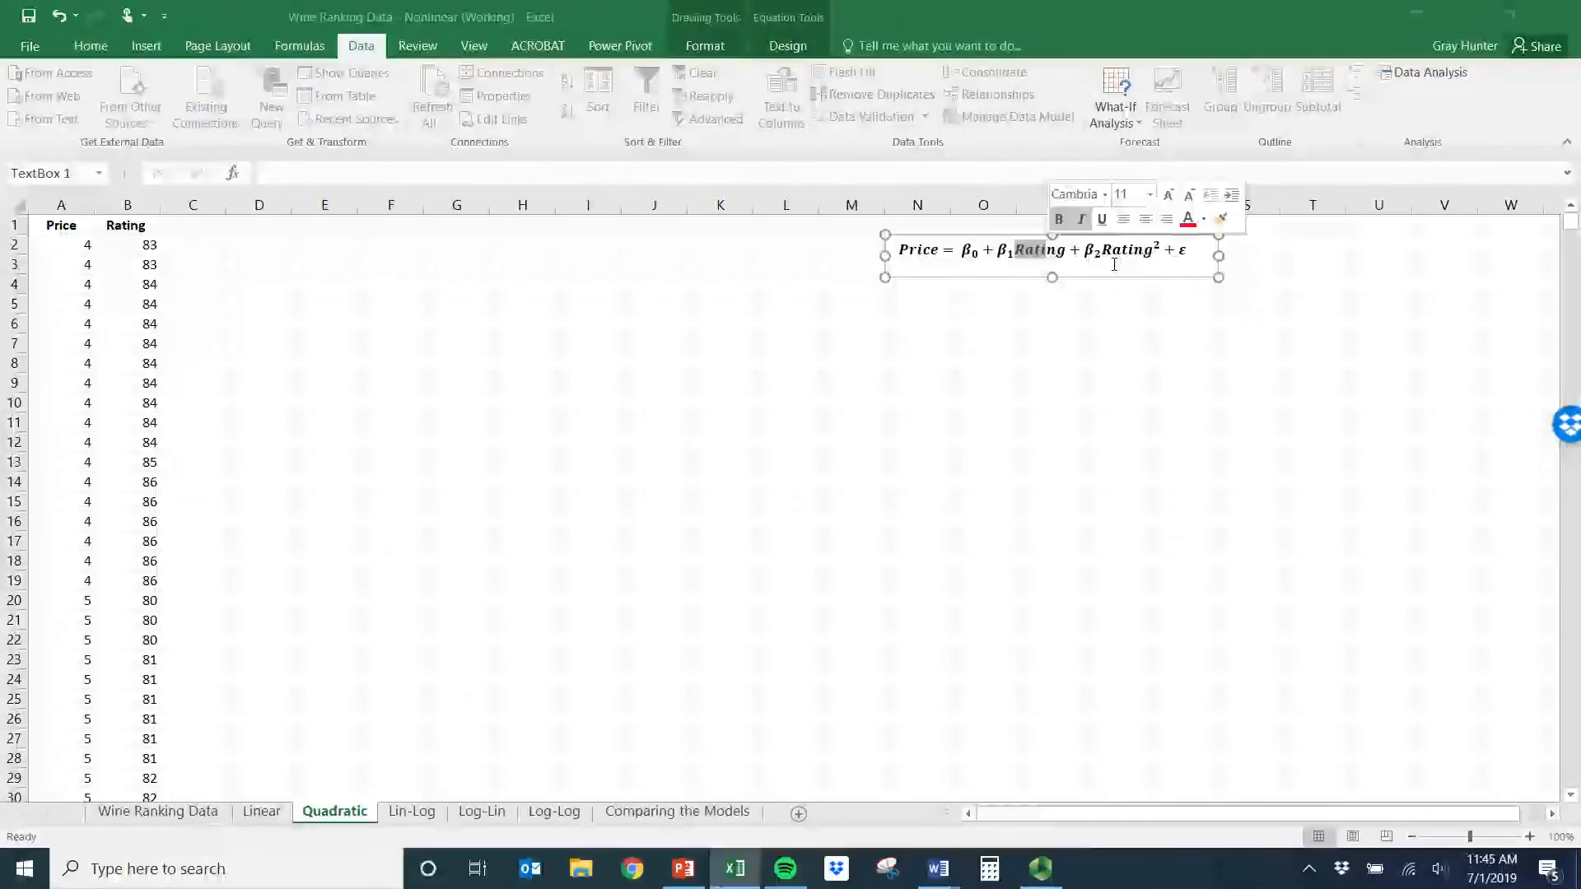
{"action": "double_click", "coordinate": [1126, 251]}
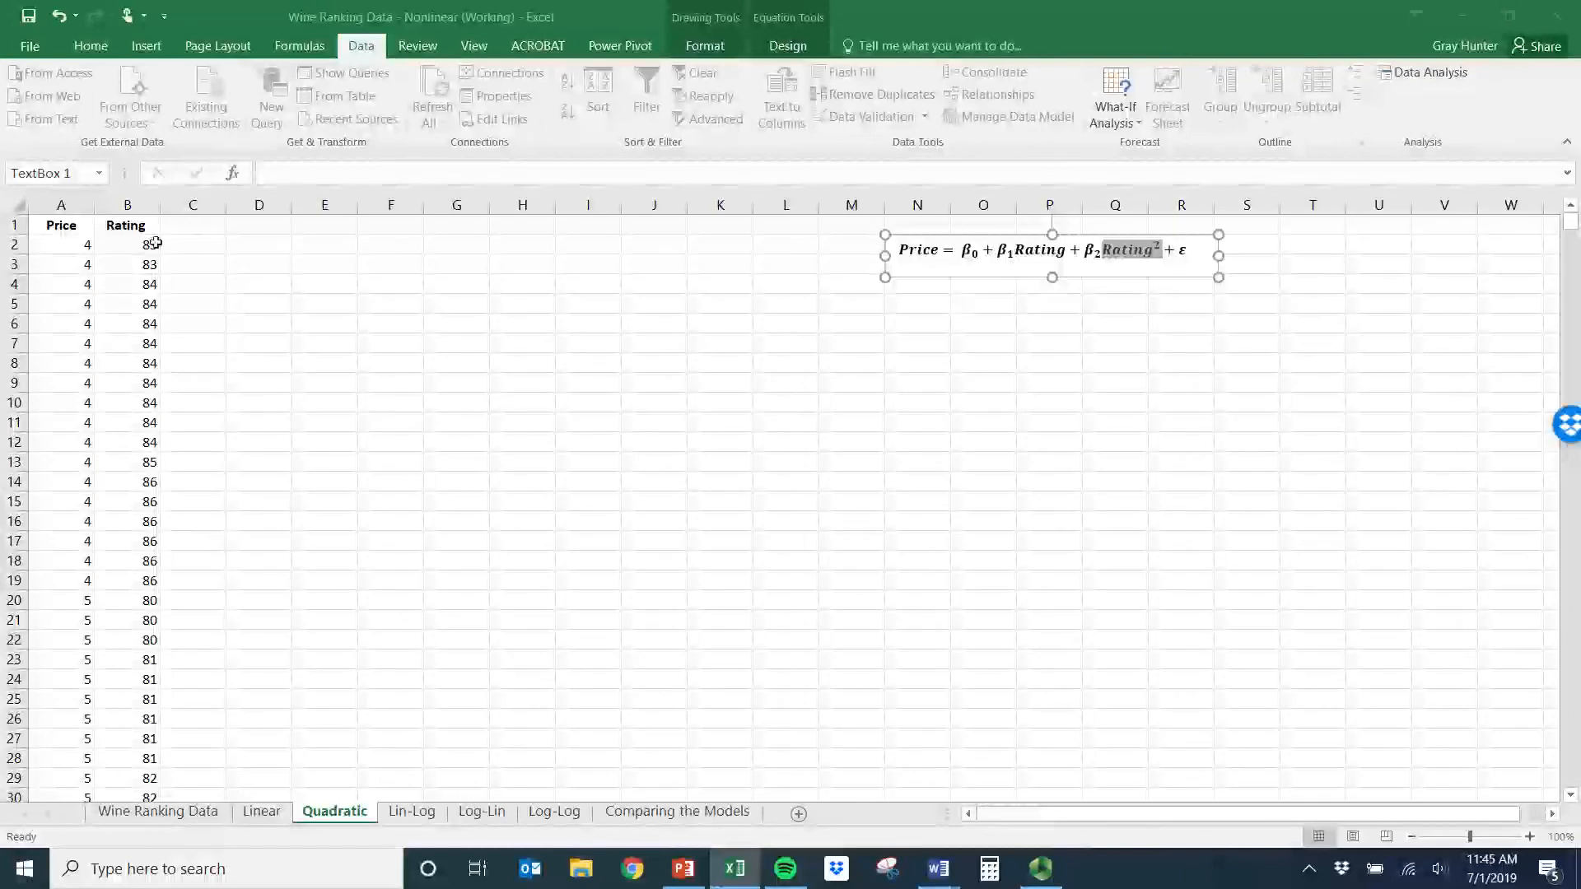
- Enter the header Rating^2 in cell C1, beside the Rating column
{"action": "left_click", "coordinate": [200, 227]}
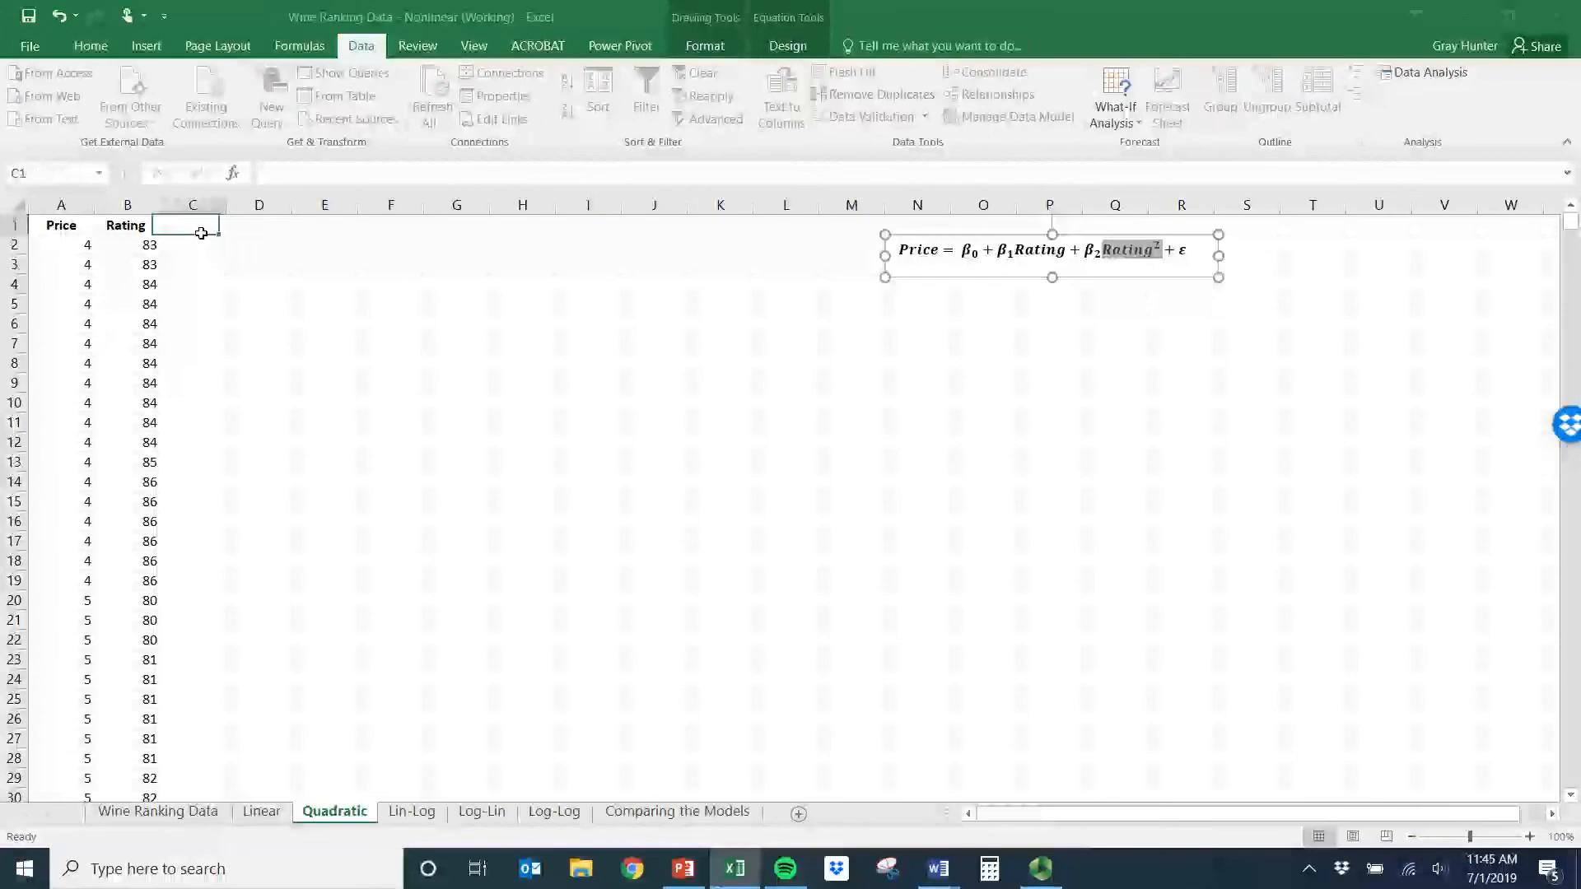
{"action": "type", "text": "Rating Sq"}
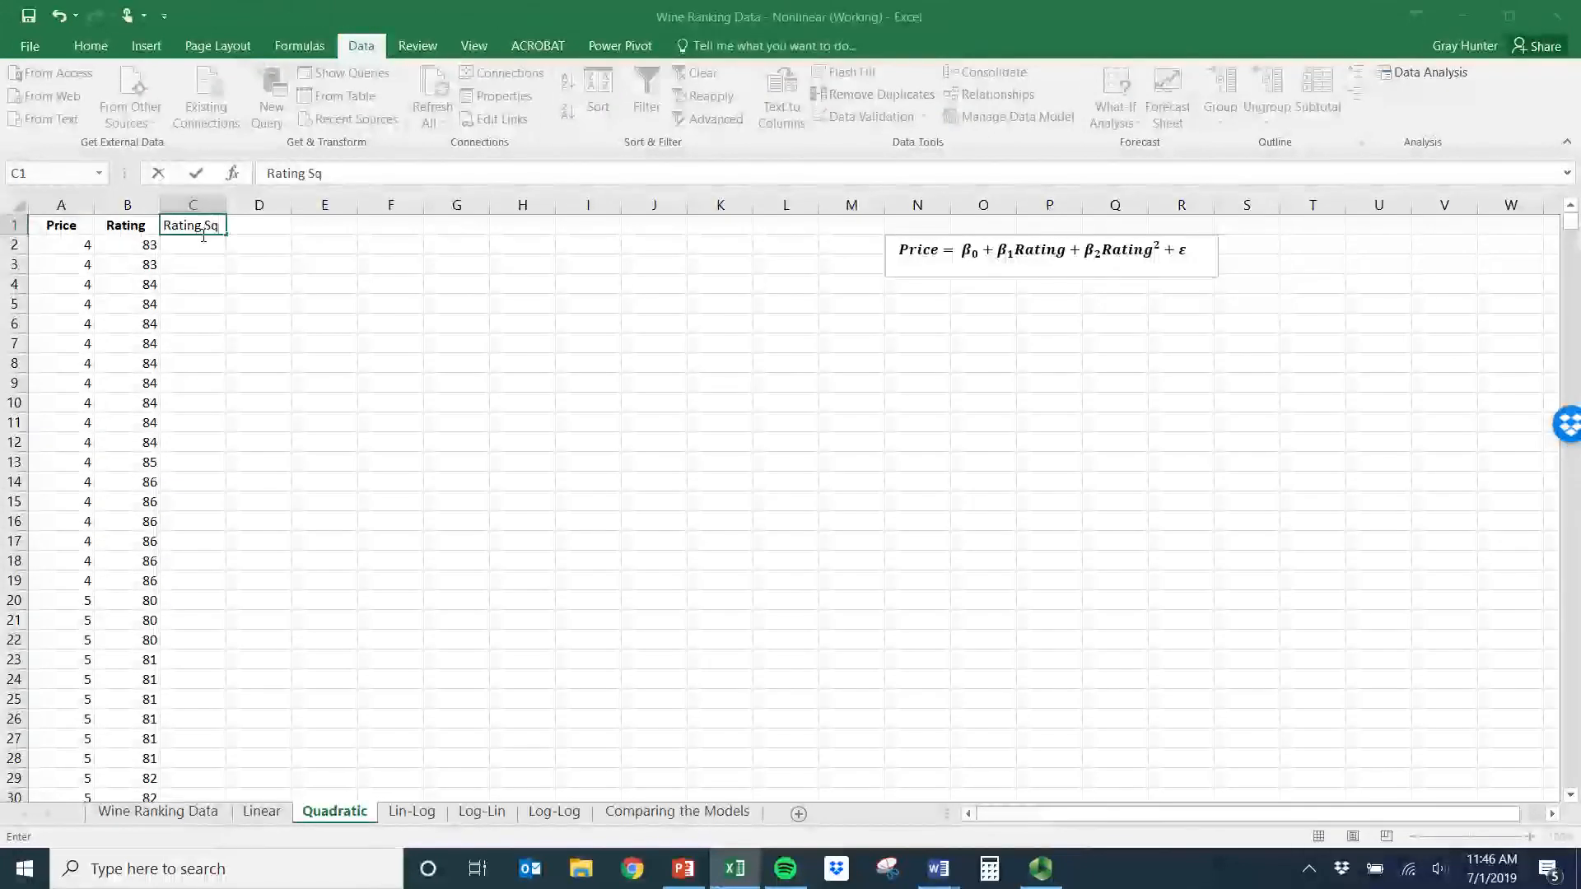
{"action": "type", "text": "uared"}
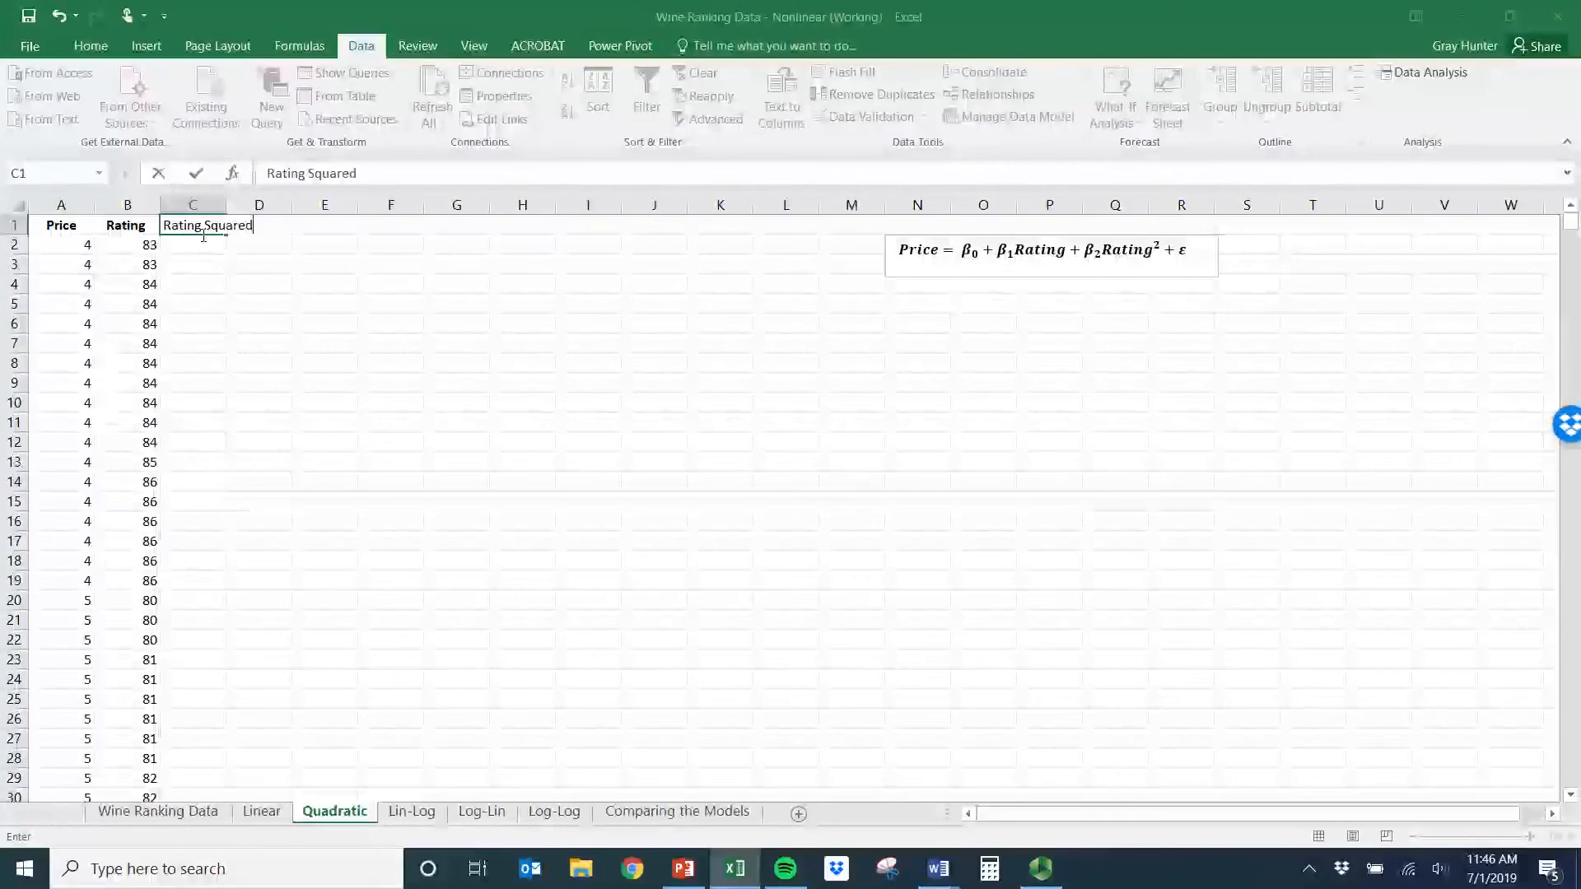
{"action": "key", "text": "BackSpace"}
{"action": "key", "text": "BackSpace"}
{"action": "key", "text": "BackSpace"}
{"action": "key", "text": "BackSpace"}
{"action": "key", "text": "BackSpace"}
{"action": "key", "text": "BackSpace"}
{"action": "key", "text": "BackSpace"}
{"action": "key", "text": "BackSpace"}
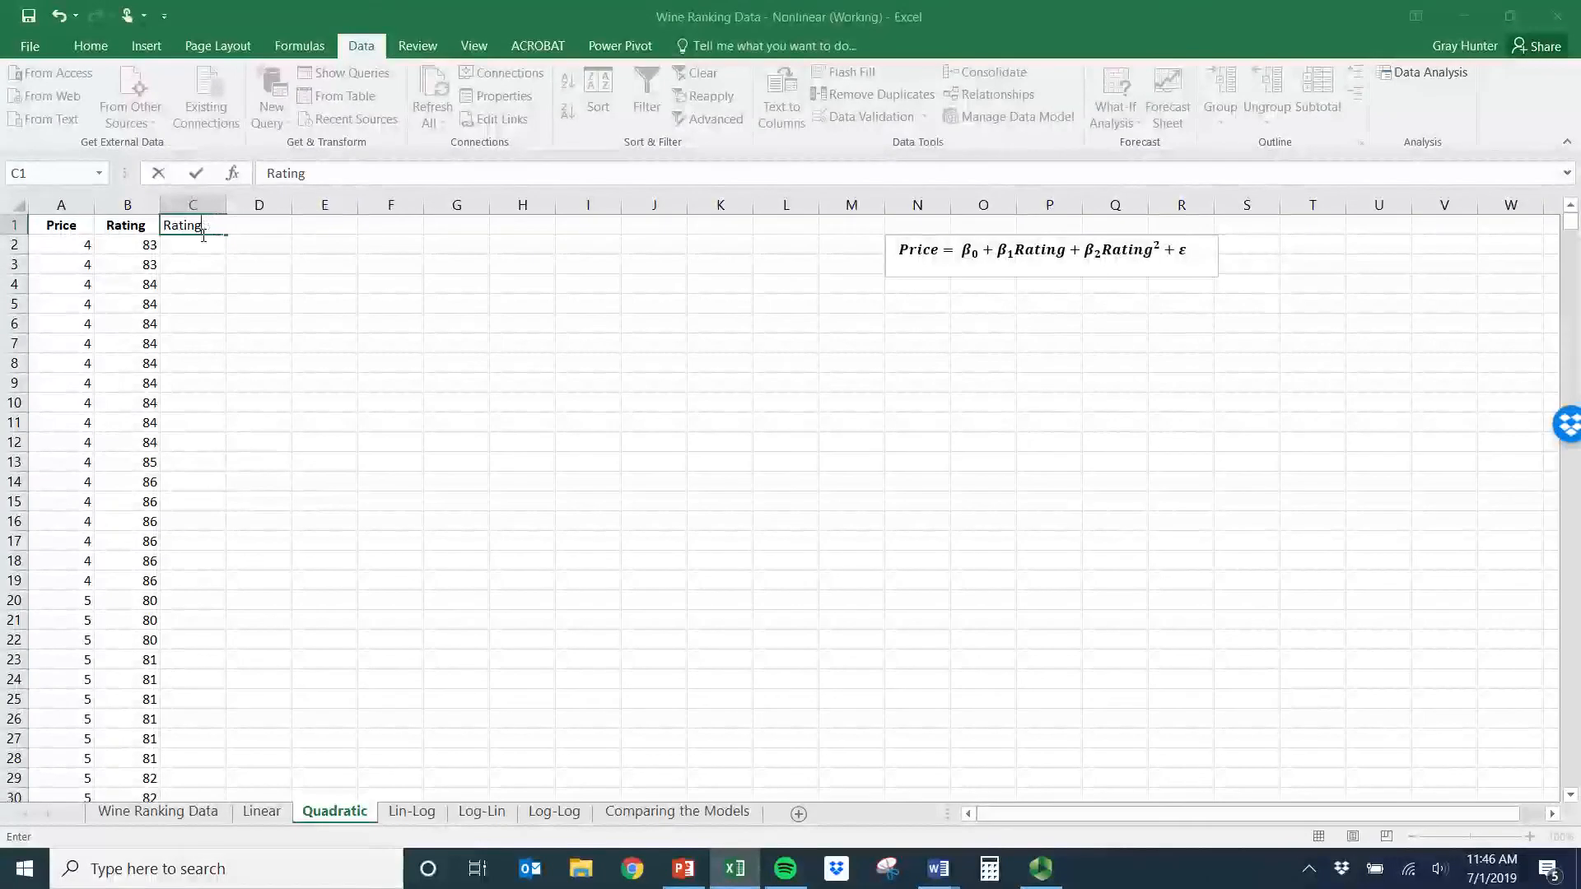
{"action": "type", "text": "^2"}
{"action": "key", "text": "Return"}
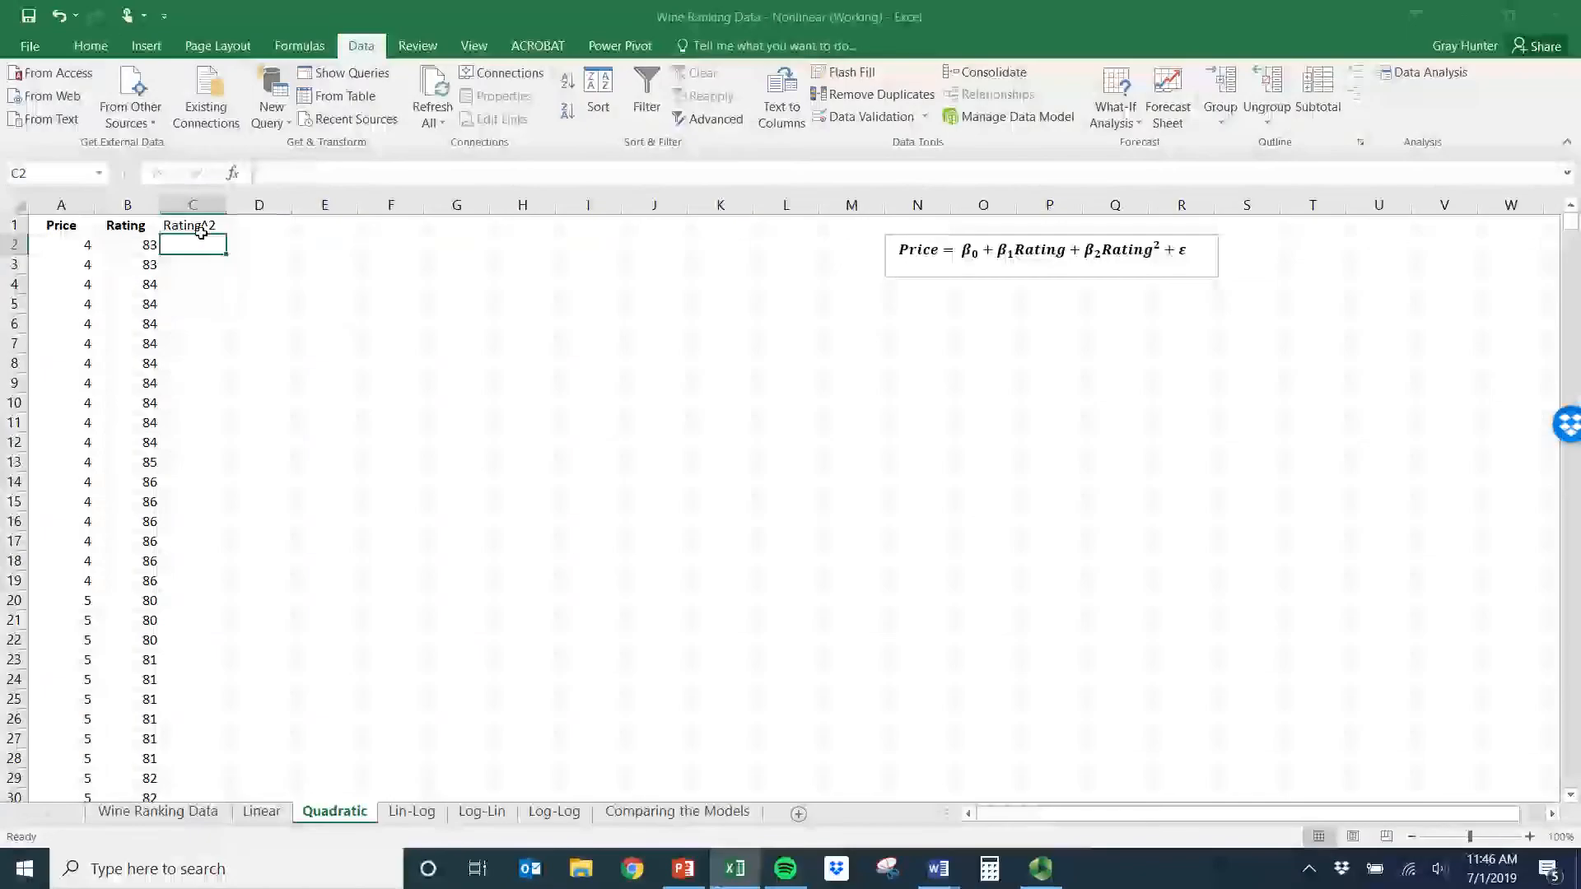
- Square the rating in C2 with =B2^2 and fill the formula down the whole Rating^2 column
{"action": "type", "text": "="}
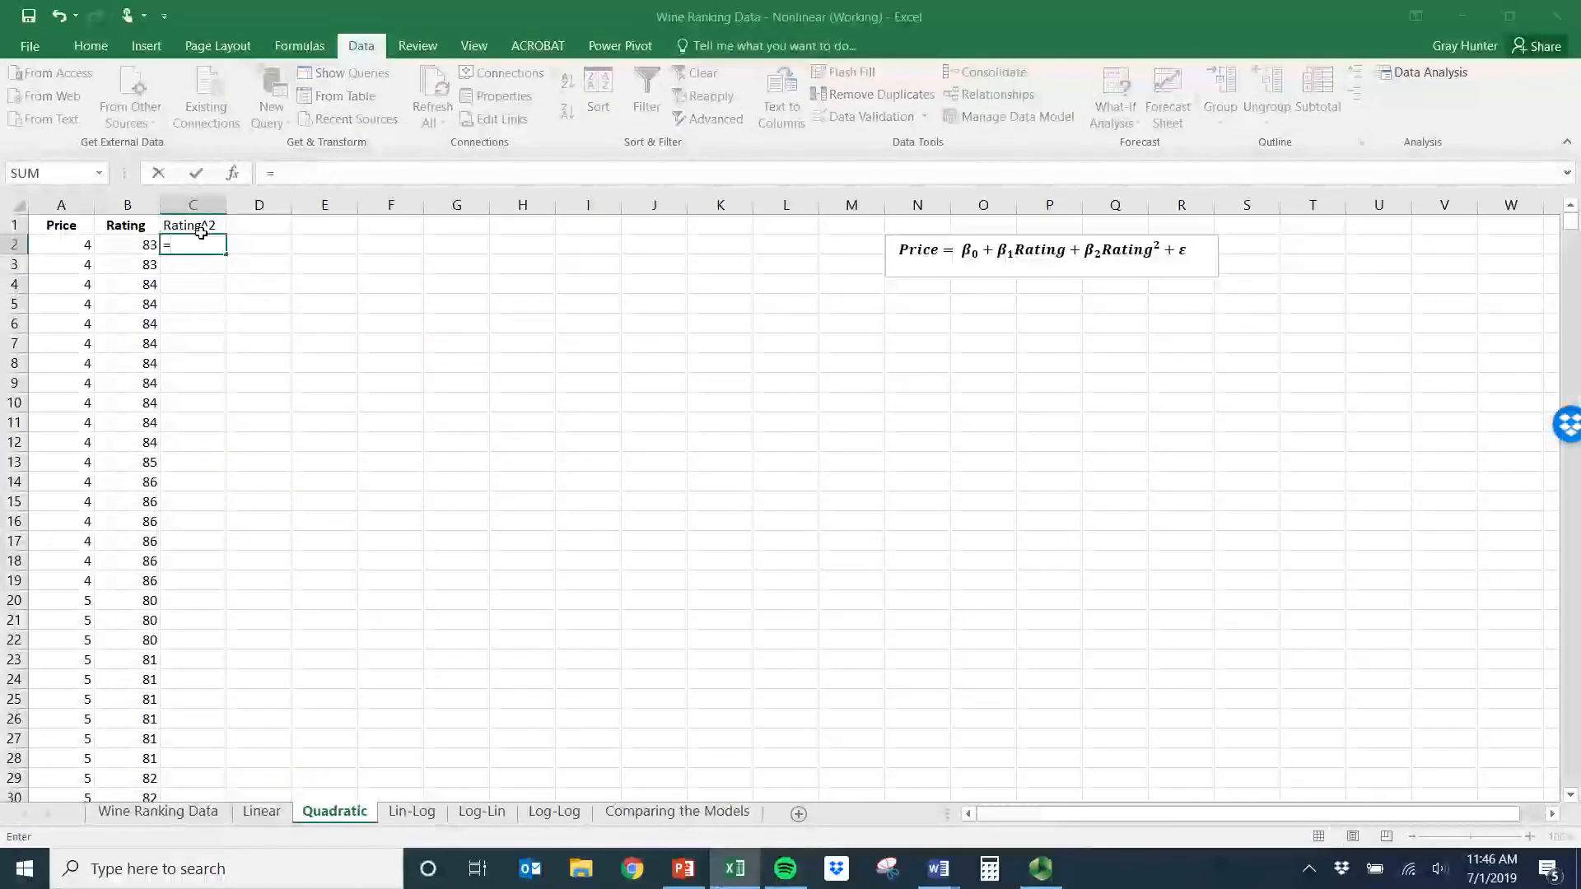
{"action": "left_click", "coordinate": [147, 250]}
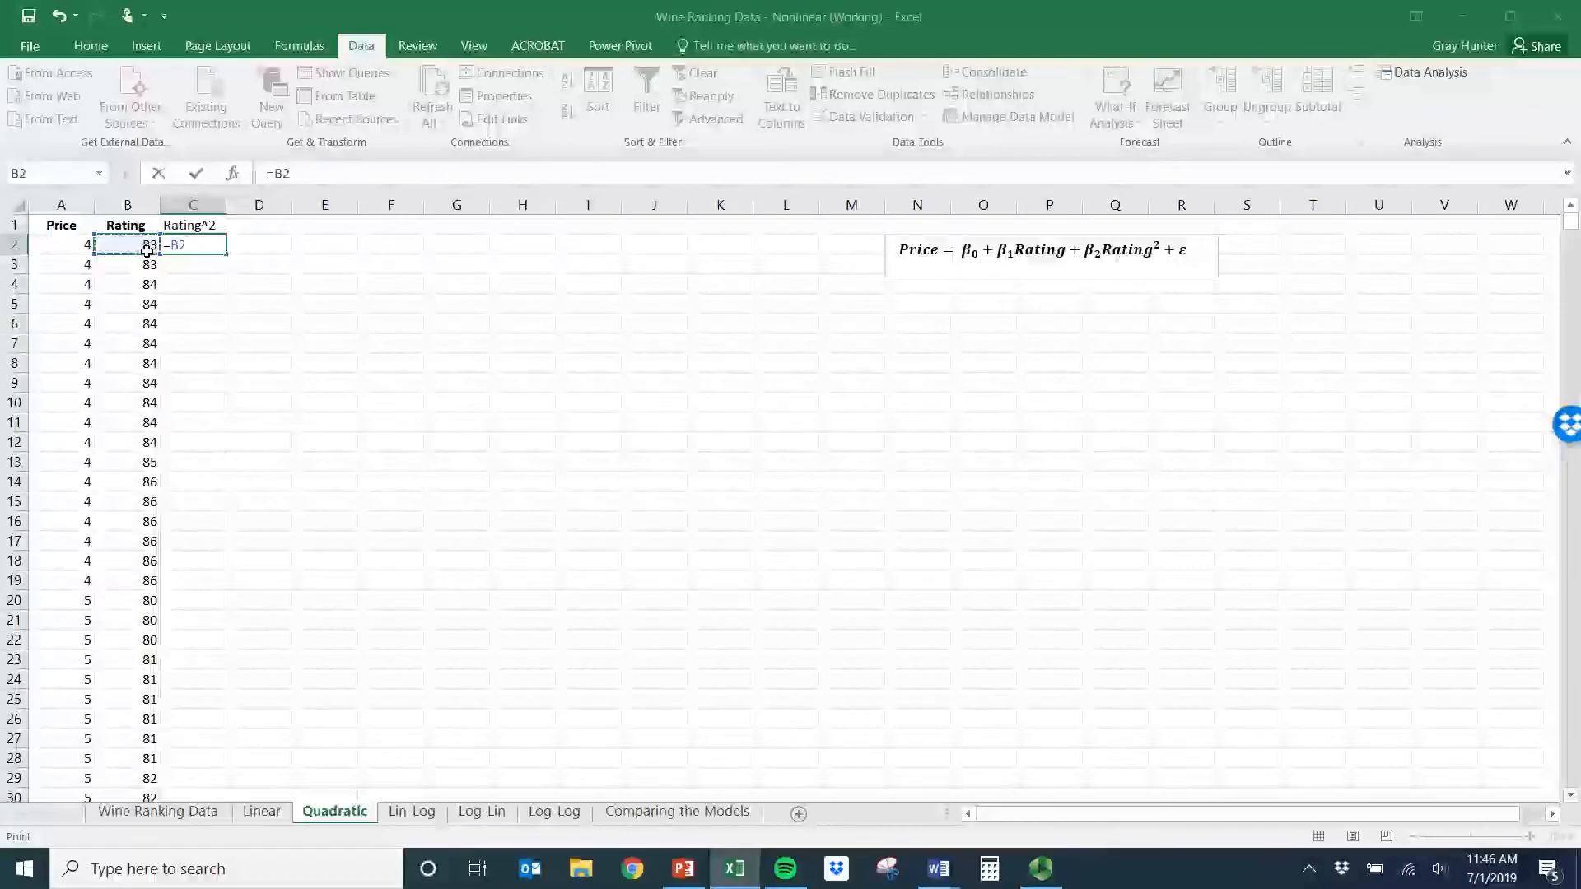
{"action": "type", "text": "^2"}
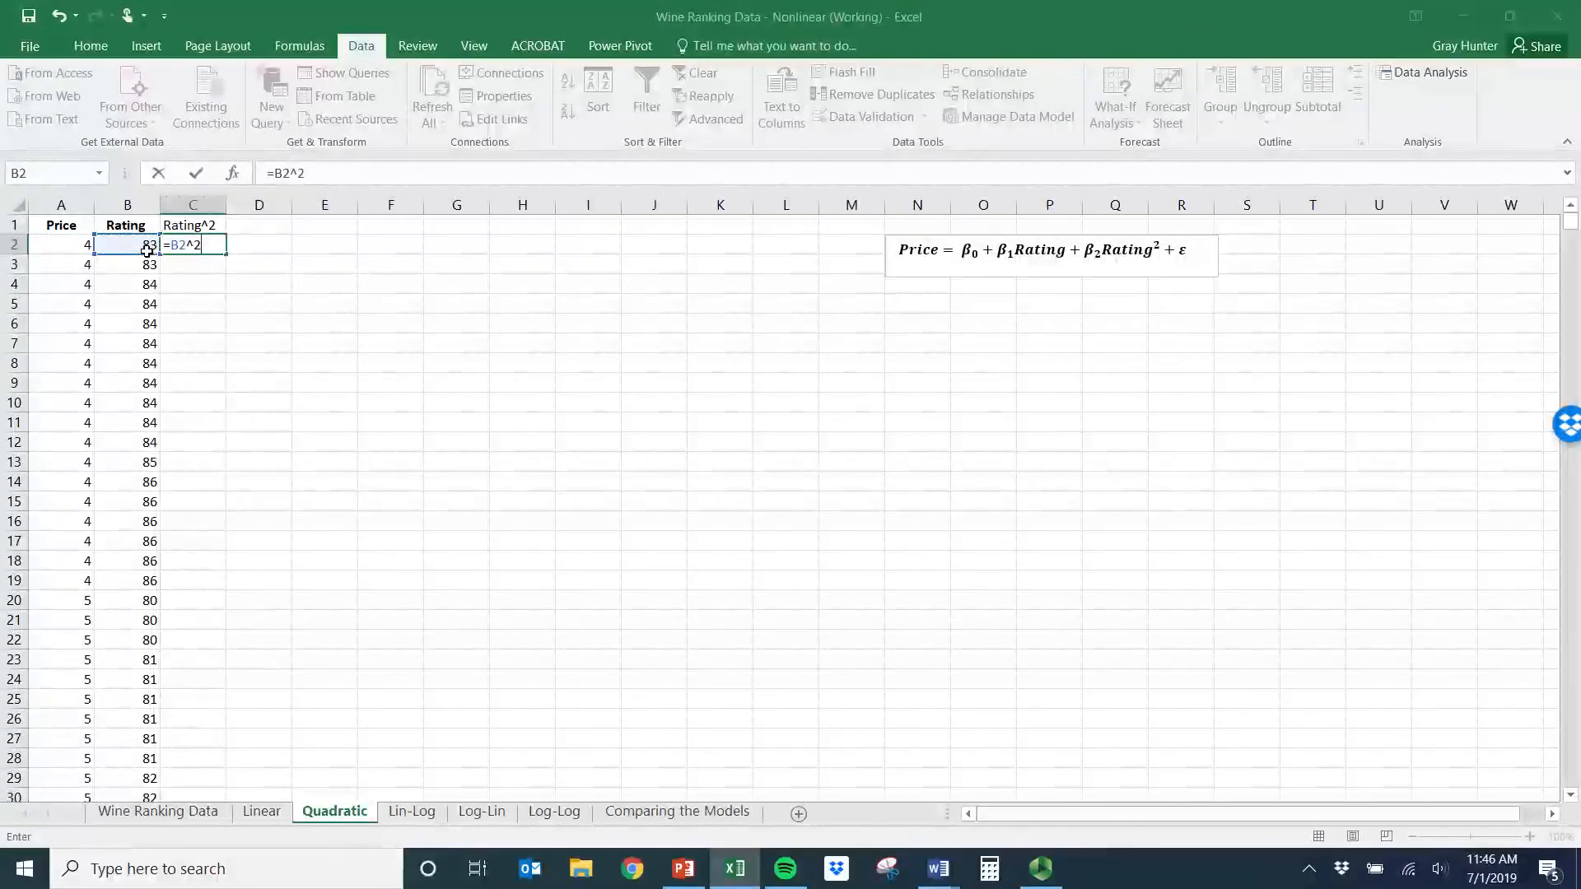
{"action": "key", "text": "Return"}
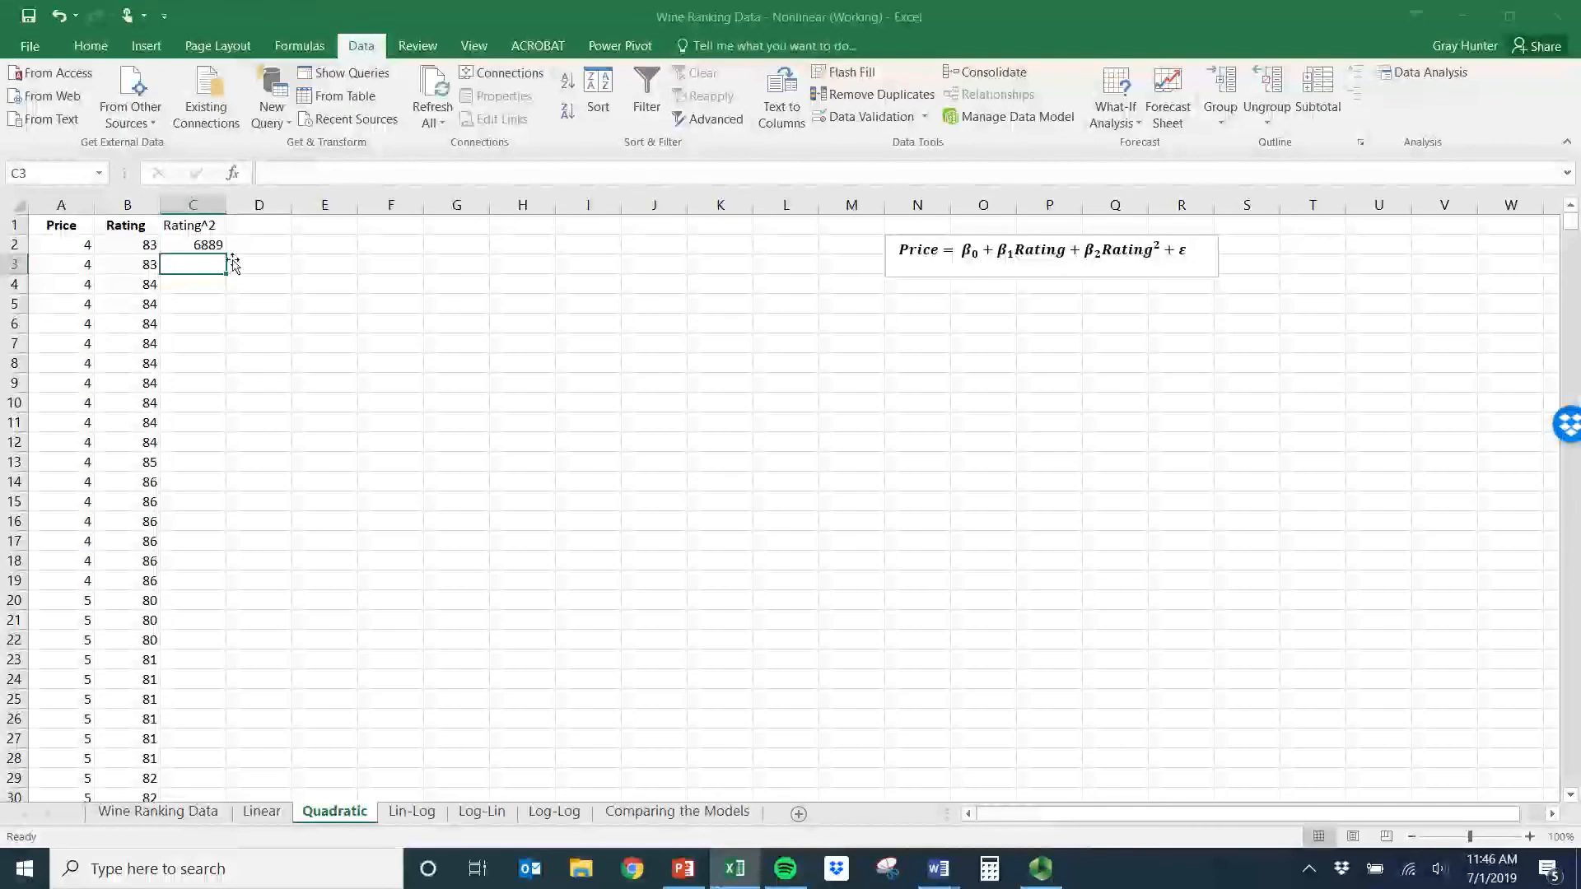
{"action": "left_click", "coordinate": [206, 244]}
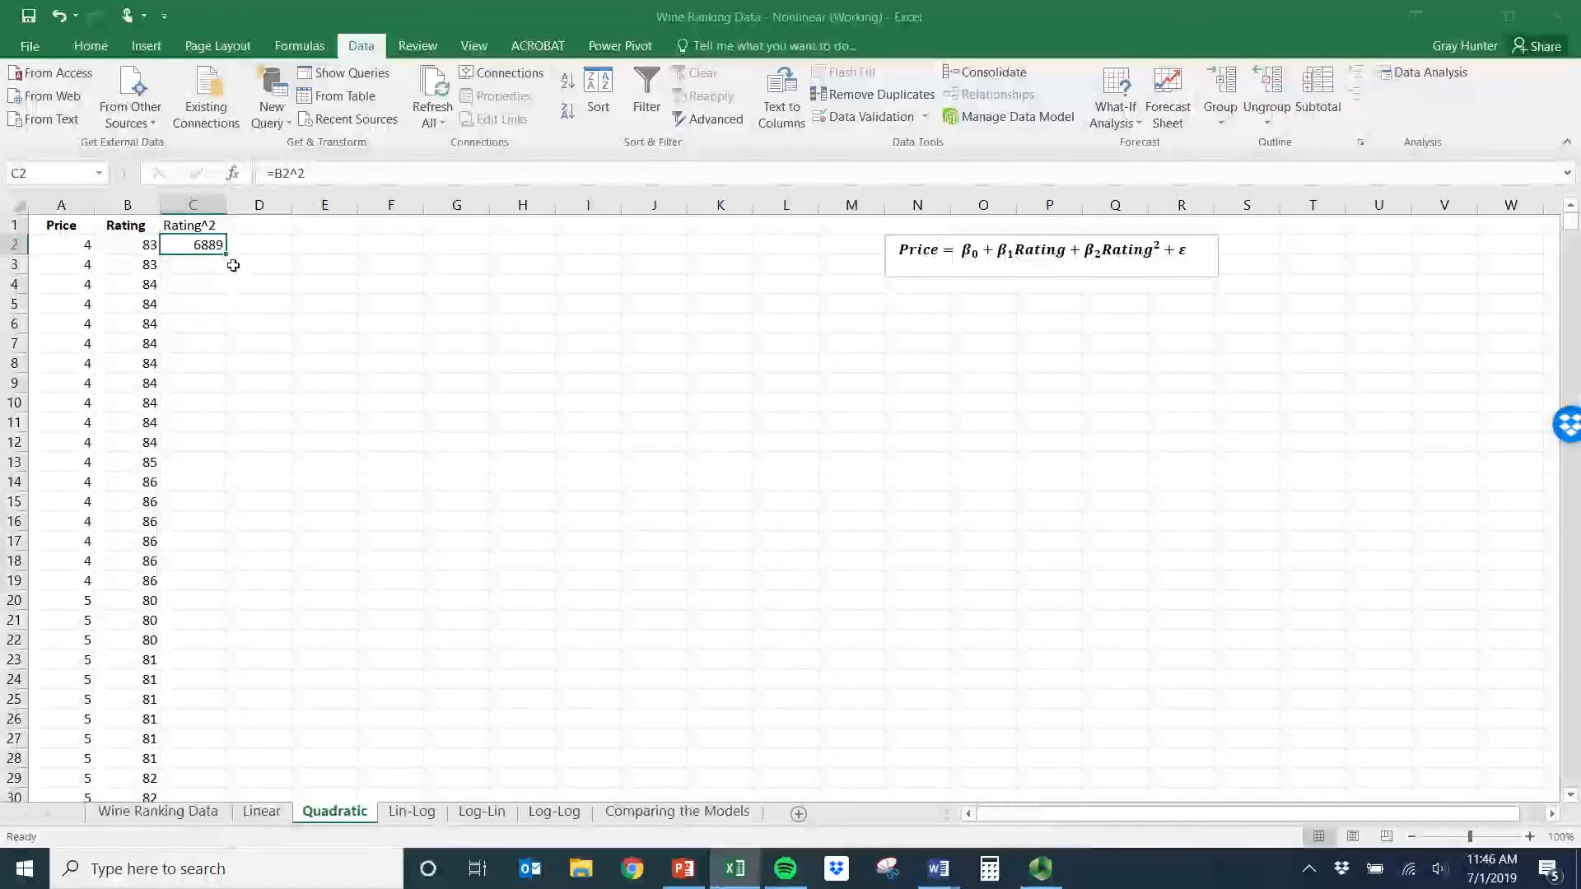
{"action": "double_click", "coordinate": [233, 261]}
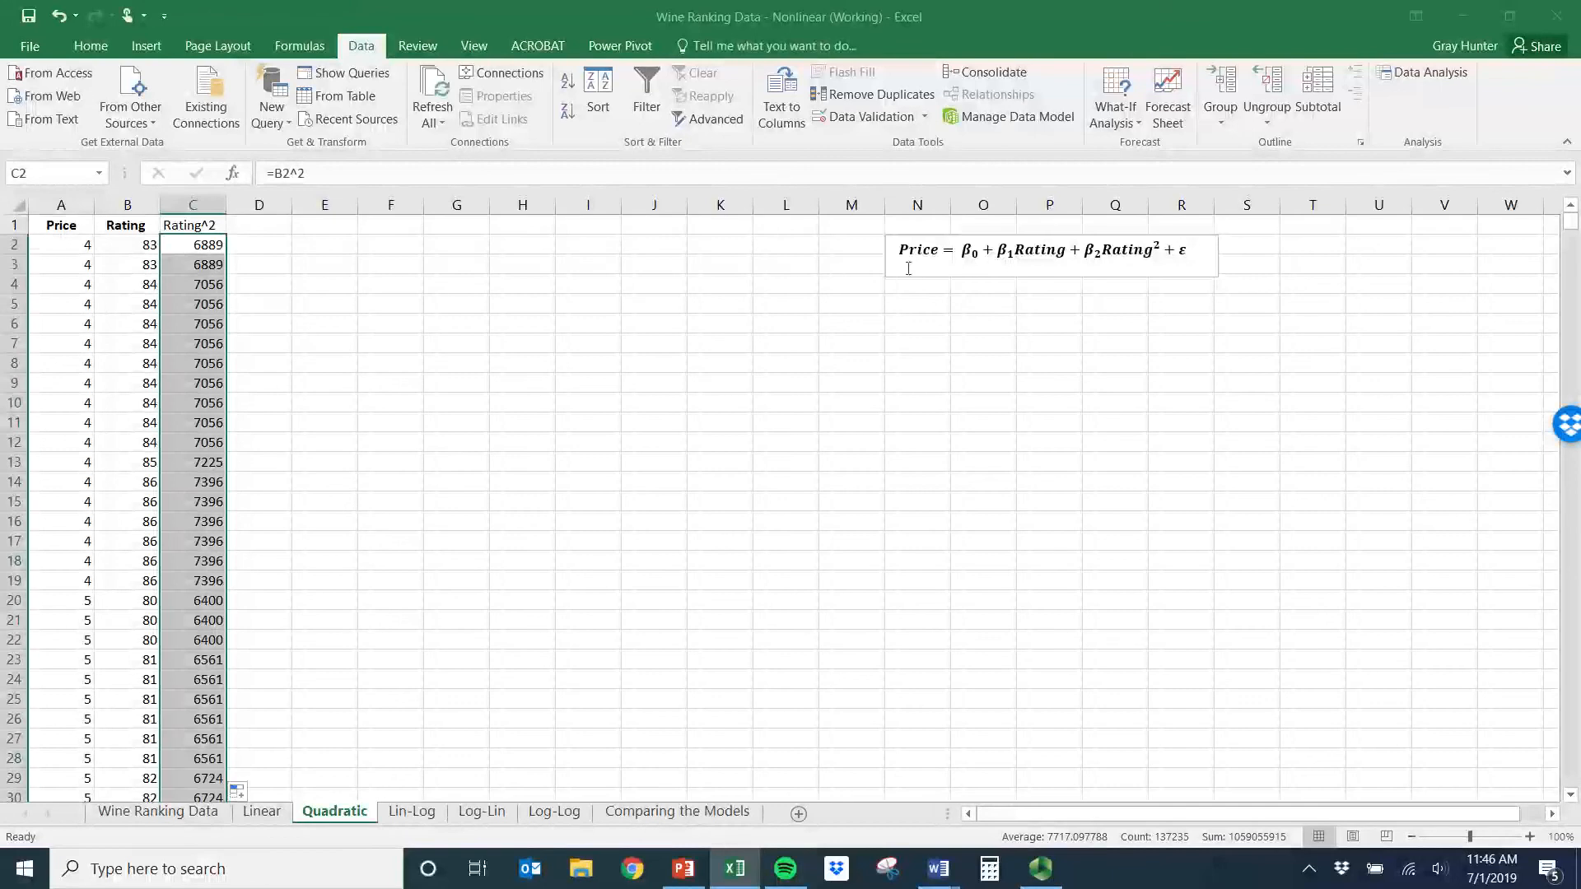
- Start a Regression analysis with the Price data and its header, $A$1:$A$137236, as the input Y range
{"action": "left_click_drag", "start_coordinate": [904, 262], "coordinate": [935, 259]}
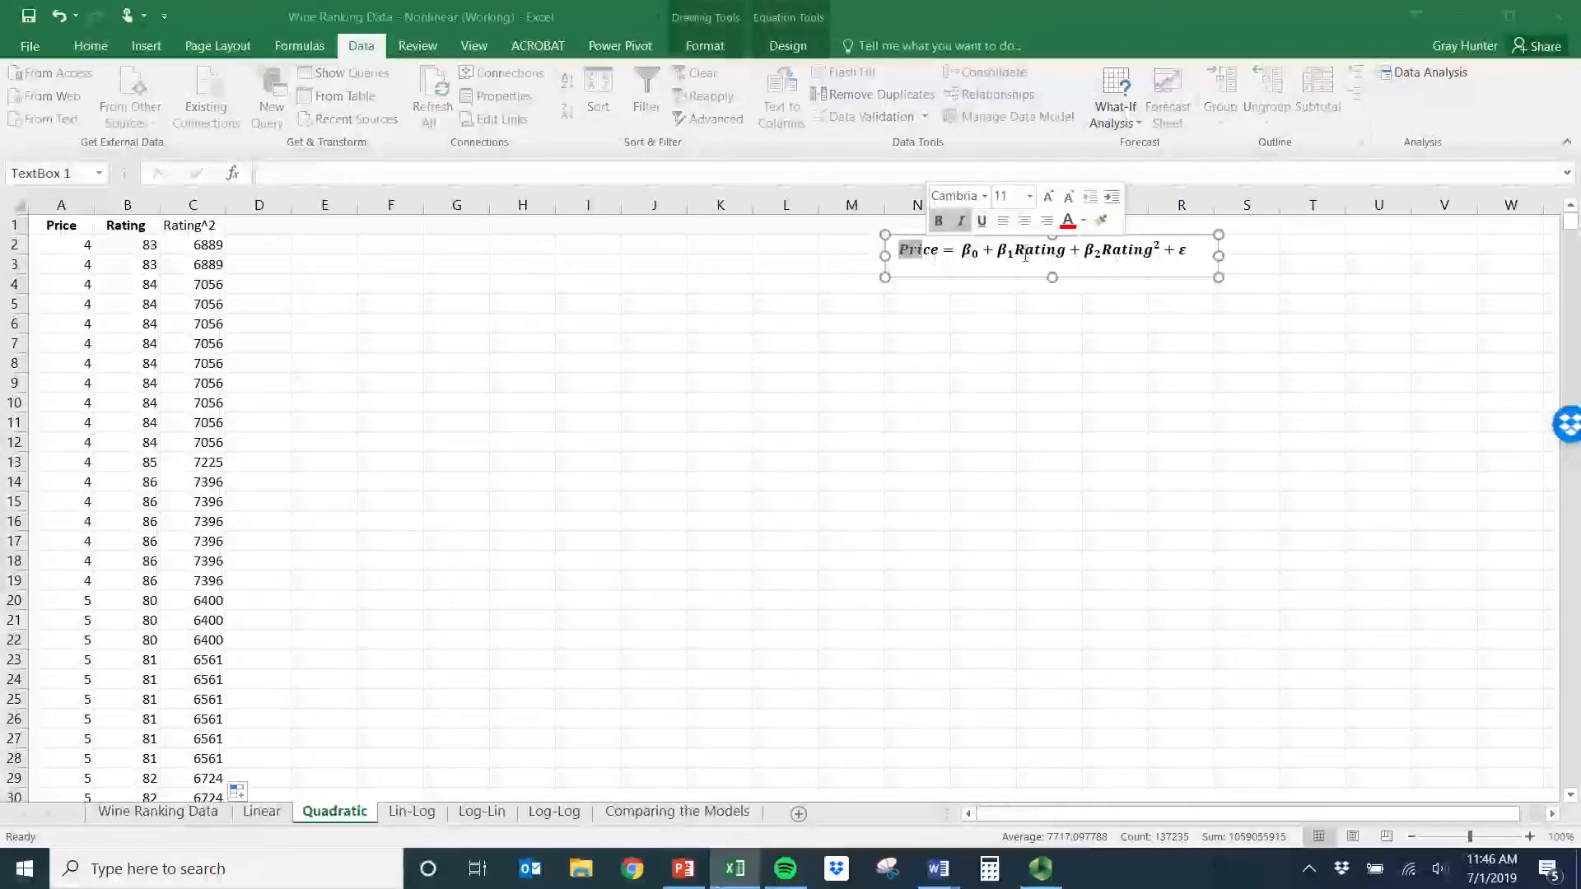
{"action": "left_click", "coordinate": [663, 286]}
{"action": "left_click", "coordinate": [1425, 73]}
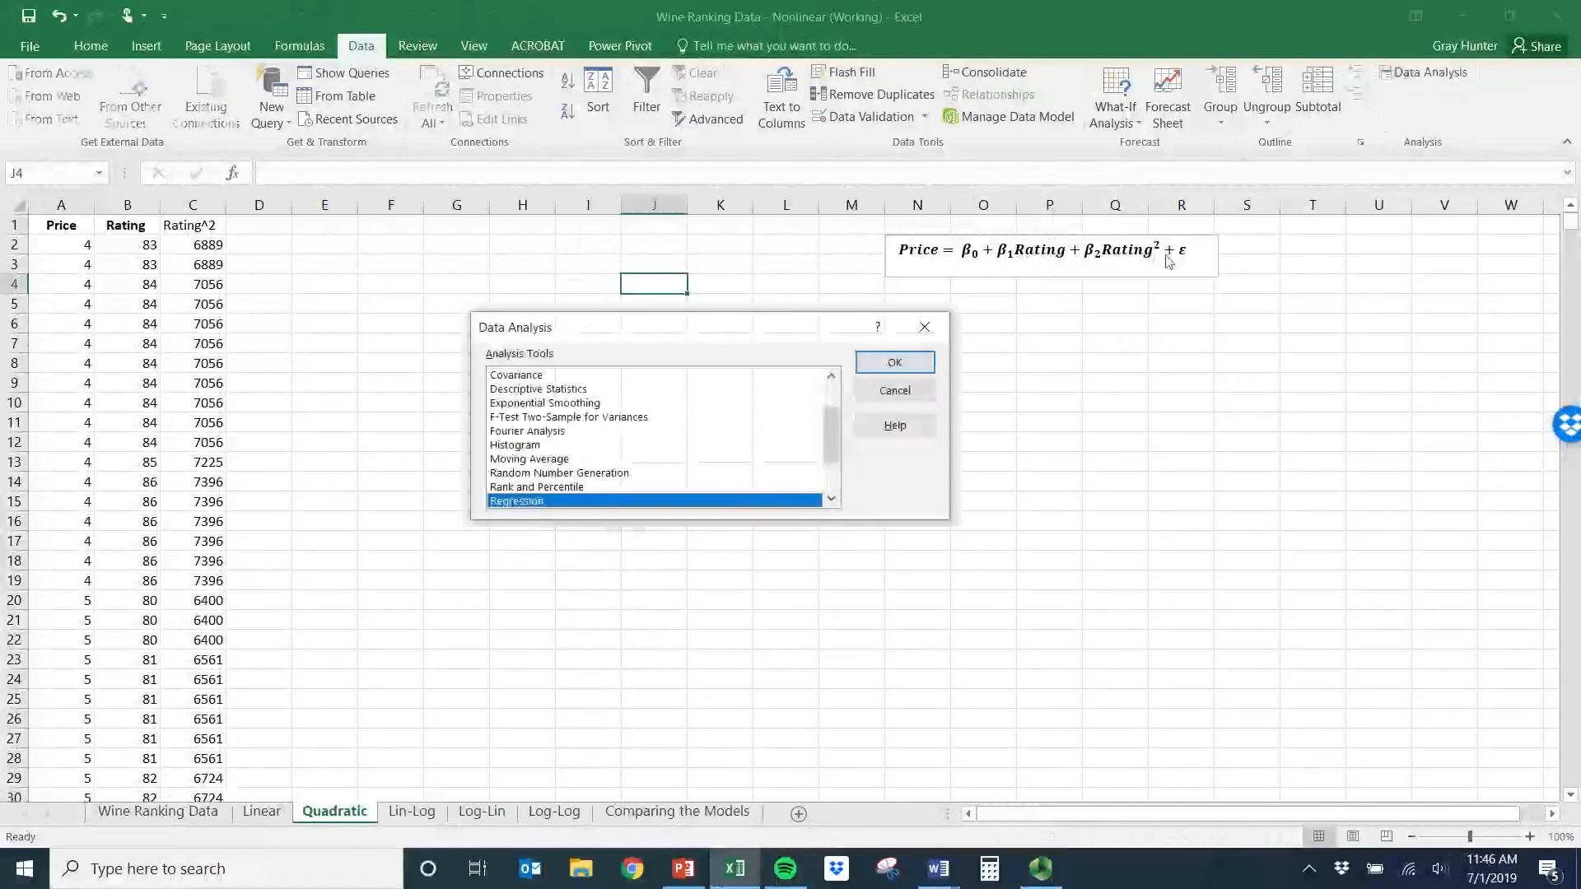
{"action": "left_click", "coordinate": [890, 363]}
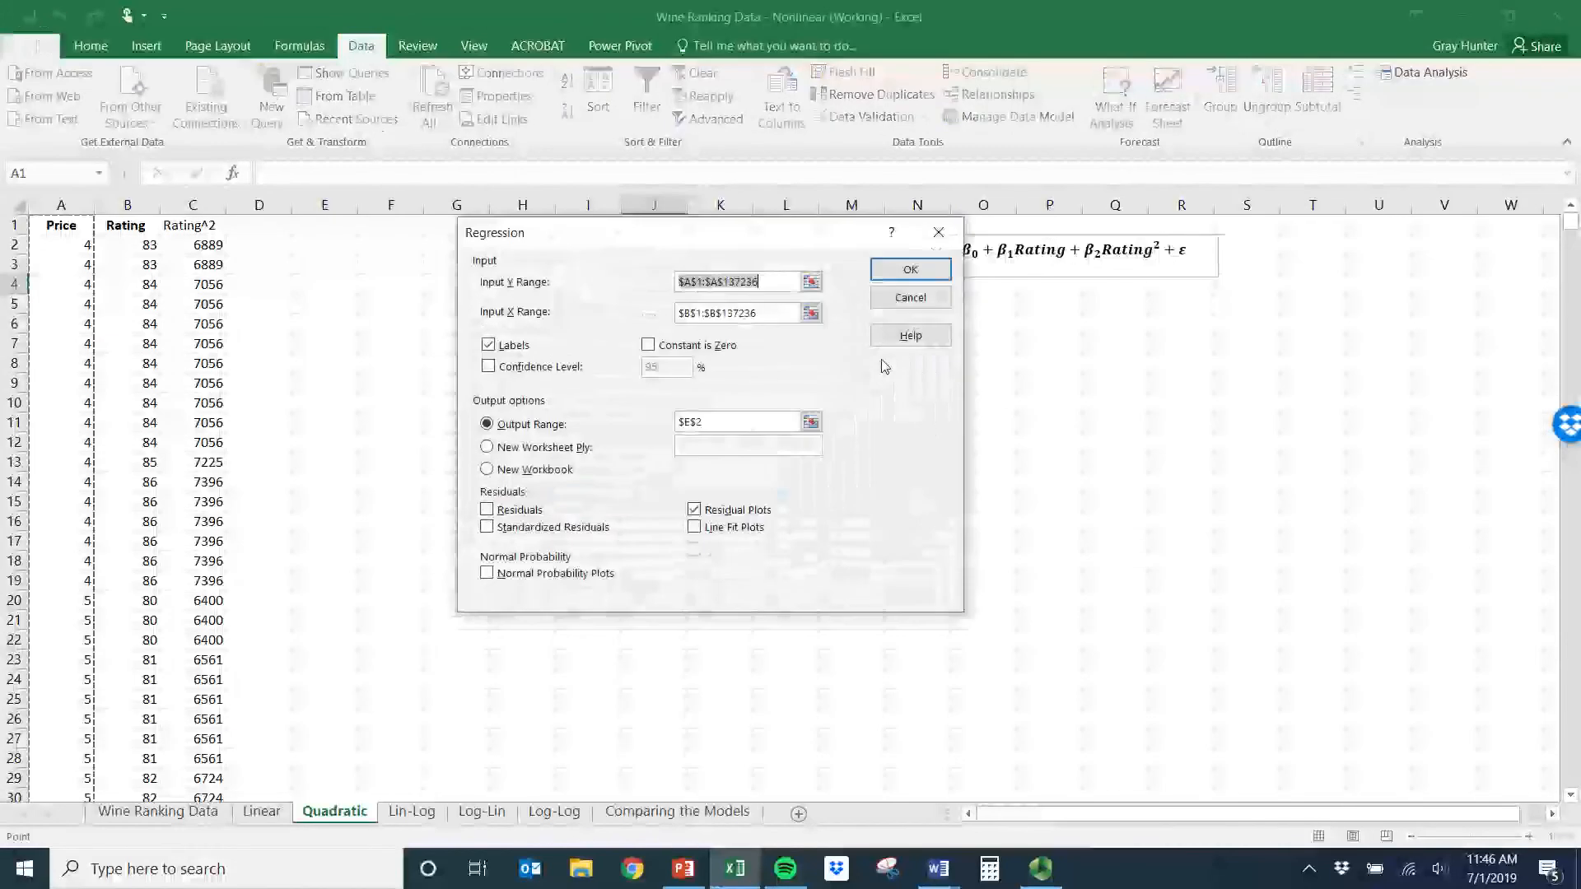
{"action": "left_click", "coordinate": [809, 283]}
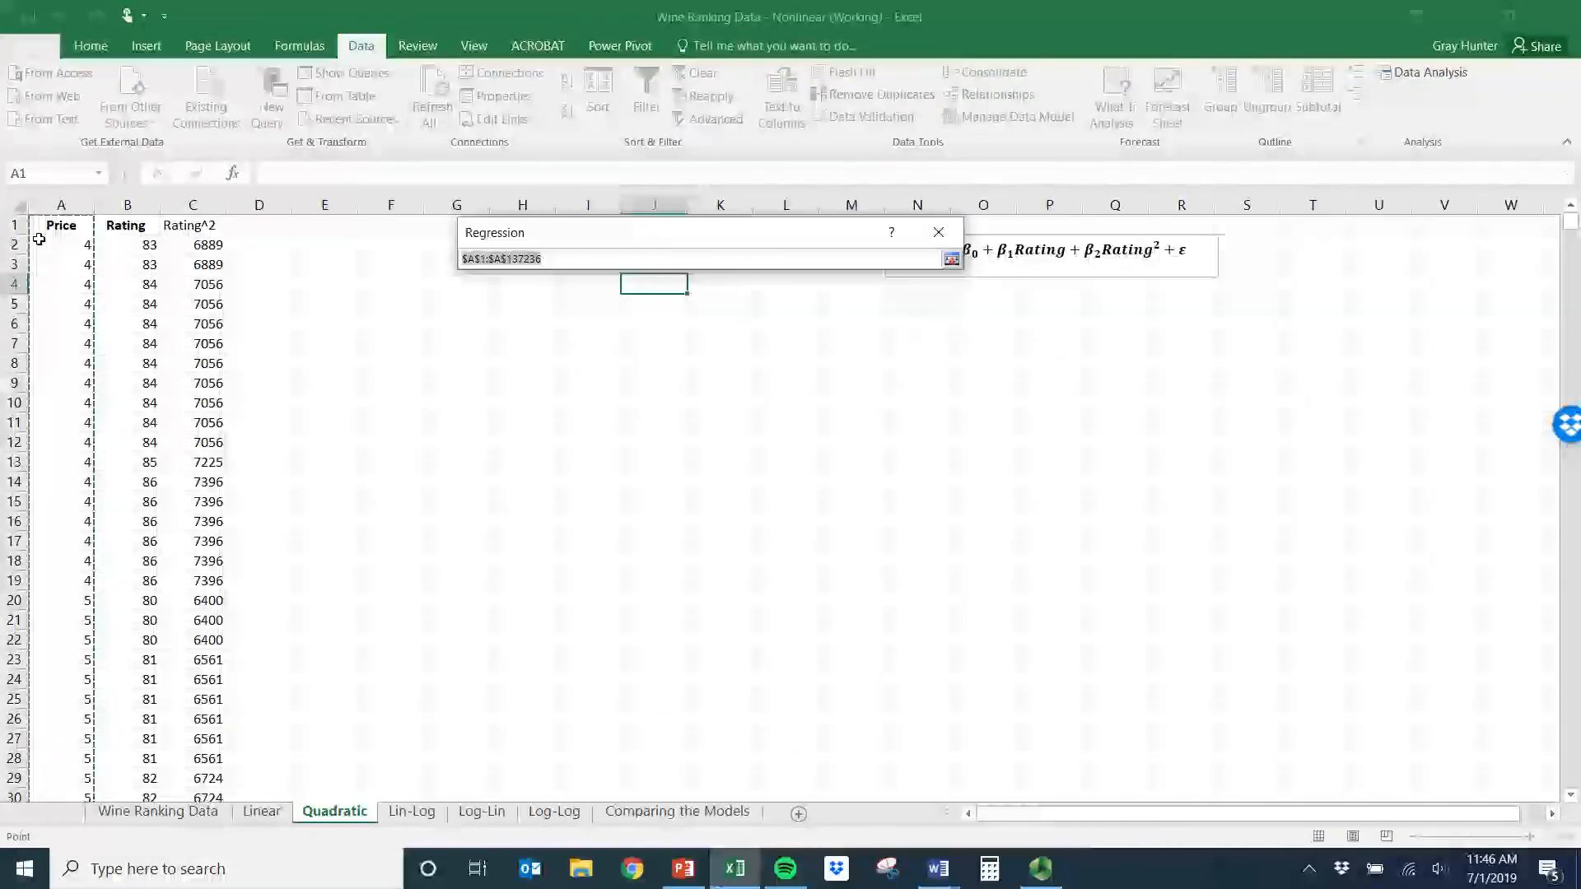
{"action": "left_click", "coordinate": [62, 227]}
{"action": "key", "text": "ctrl+shift+Down"}
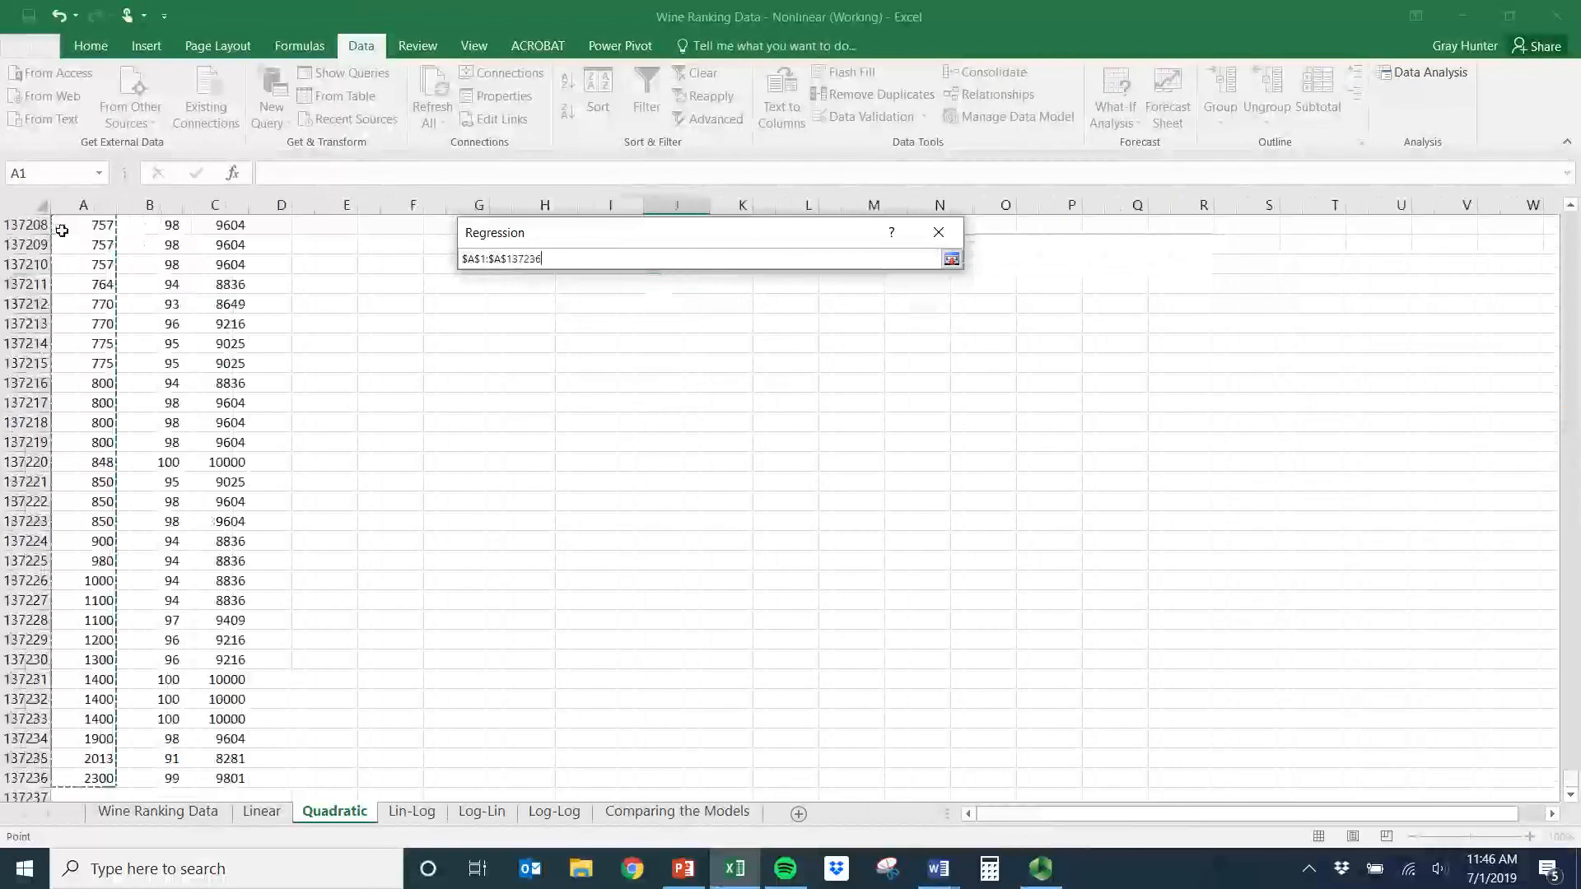
{"action": "key", "text": "Return"}
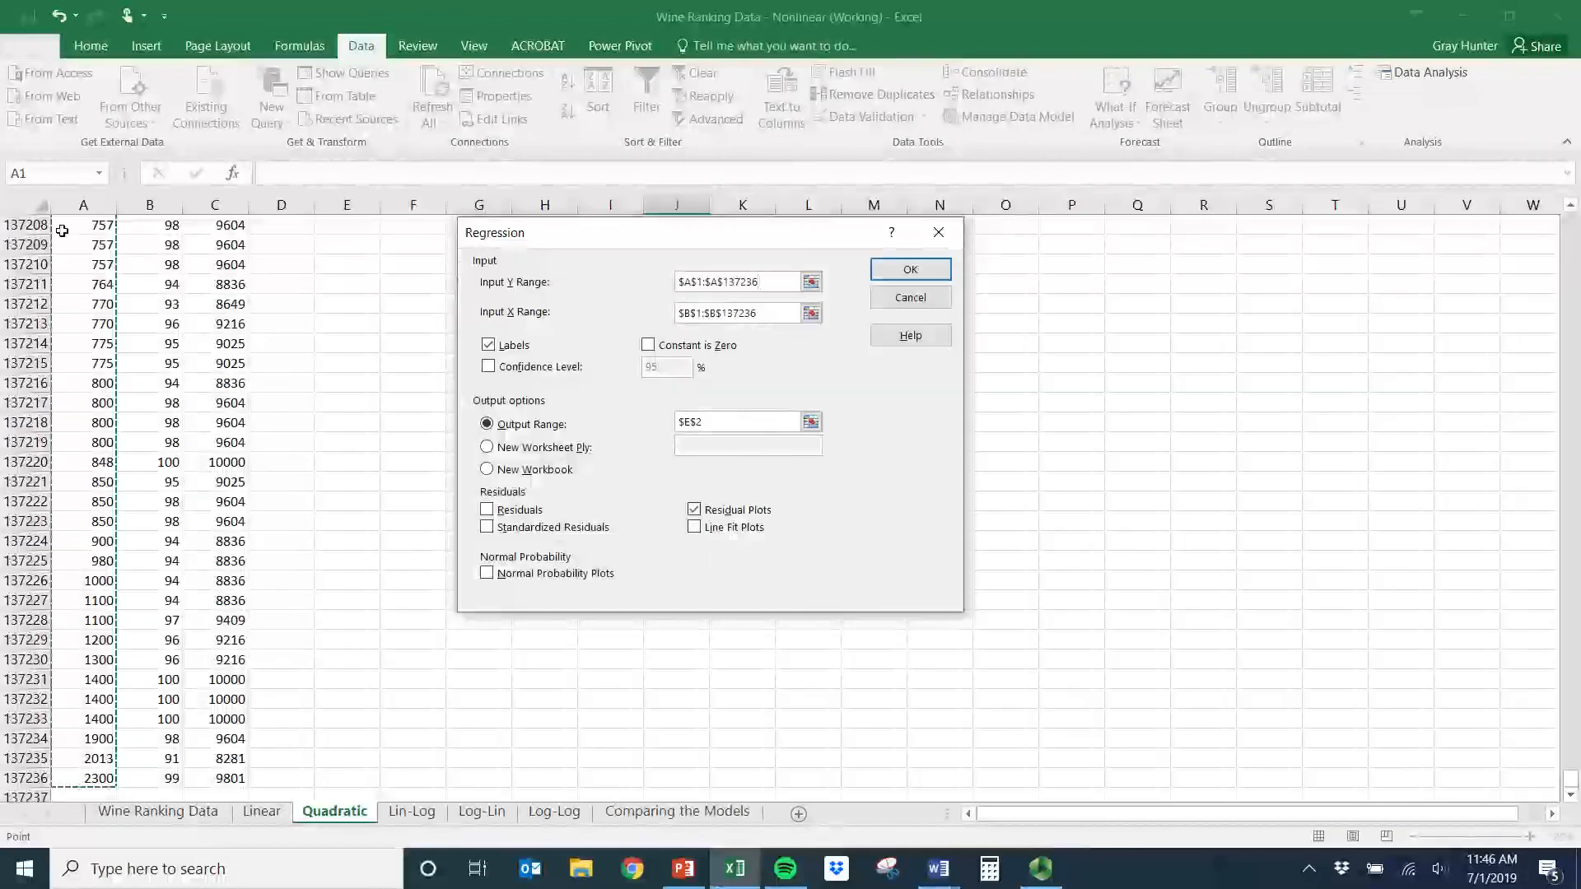
- Set the regression's input X range to both the Rating and Rating^2 columns with headers, $B$1:$C$137236
{"action": "left_click_drag", "start_coordinate": [787, 318], "coordinate": [582, 318]}
{"action": "key", "text": "BackSpace"}
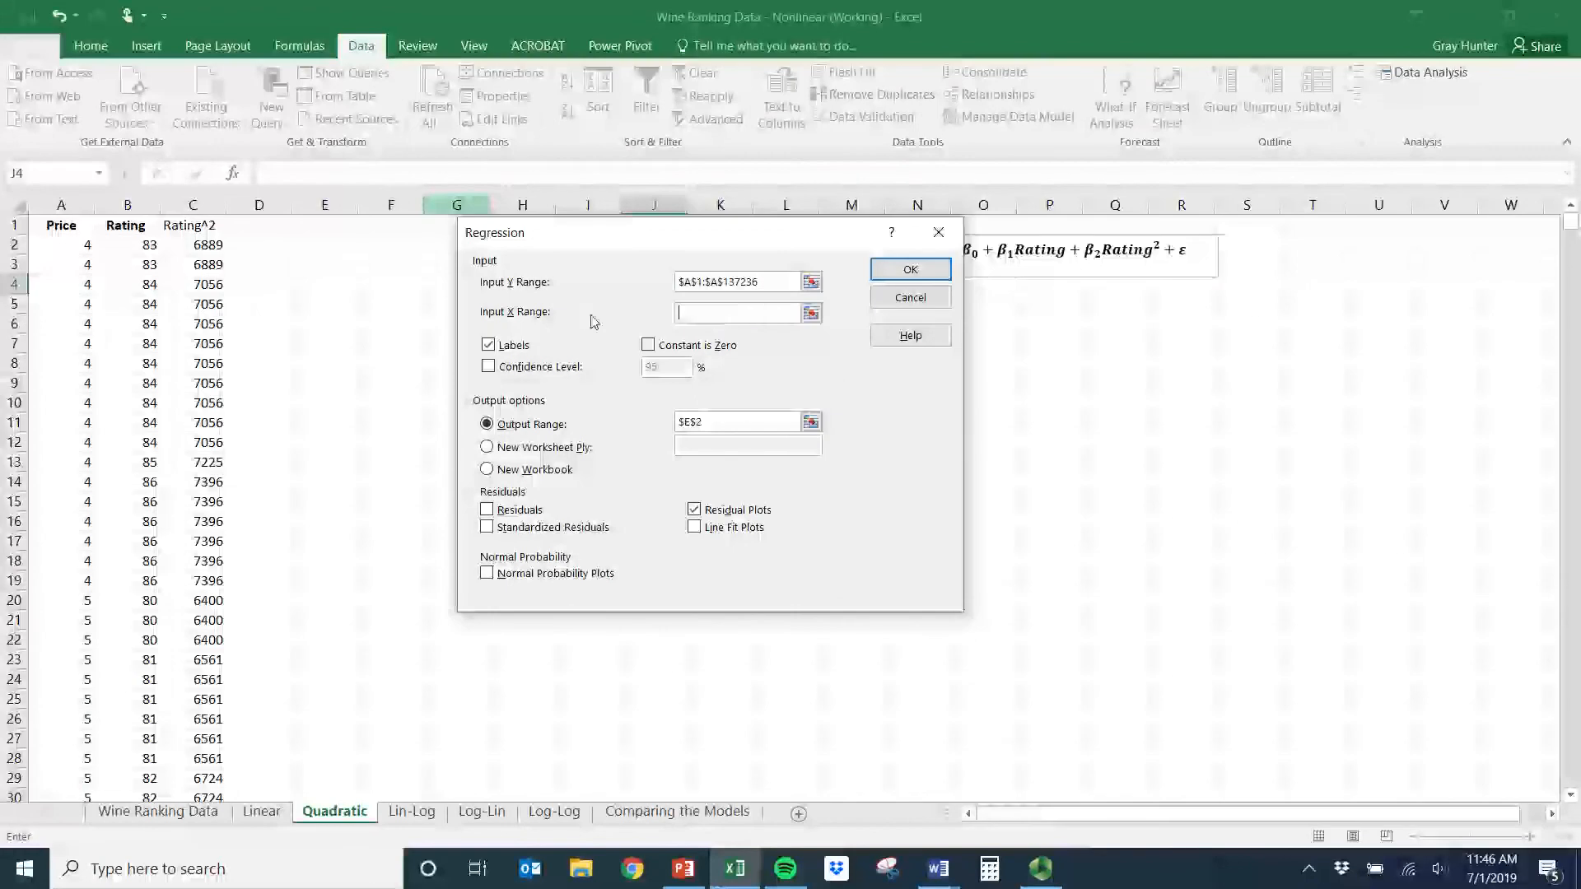
{"action": "left_click", "coordinate": [811, 313]}
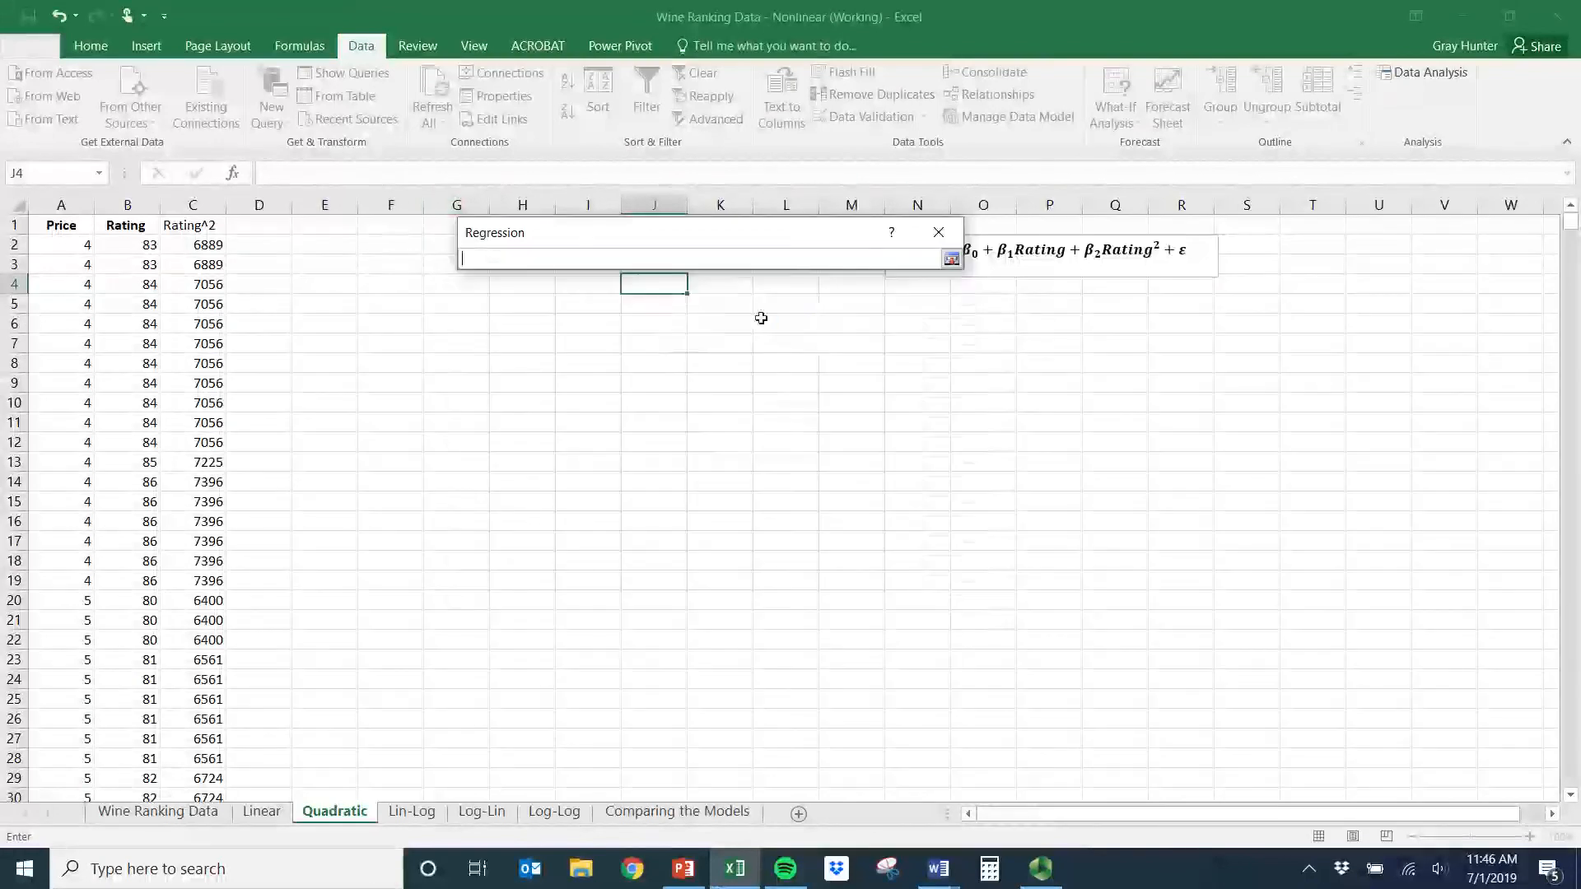
{"action": "left_click", "coordinate": [118, 229]}
{"action": "left_click_drag", "start_coordinate": [118, 229], "coordinate": [191, 224]}
{"action": "key", "text": "ctrl+shift+Down"}
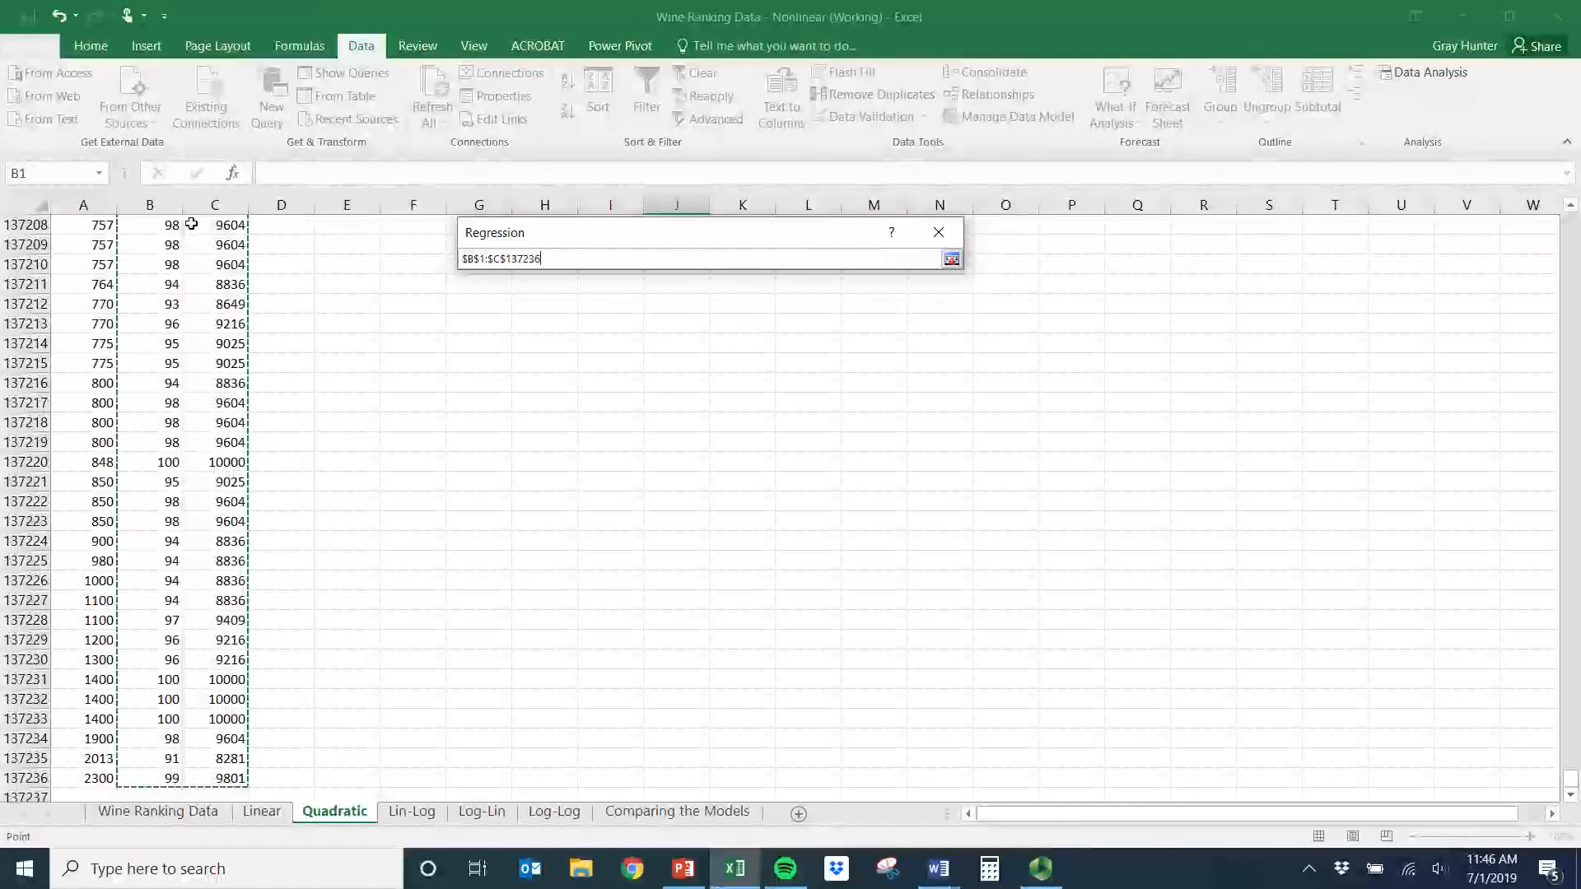
{"action": "key", "text": "Return"}
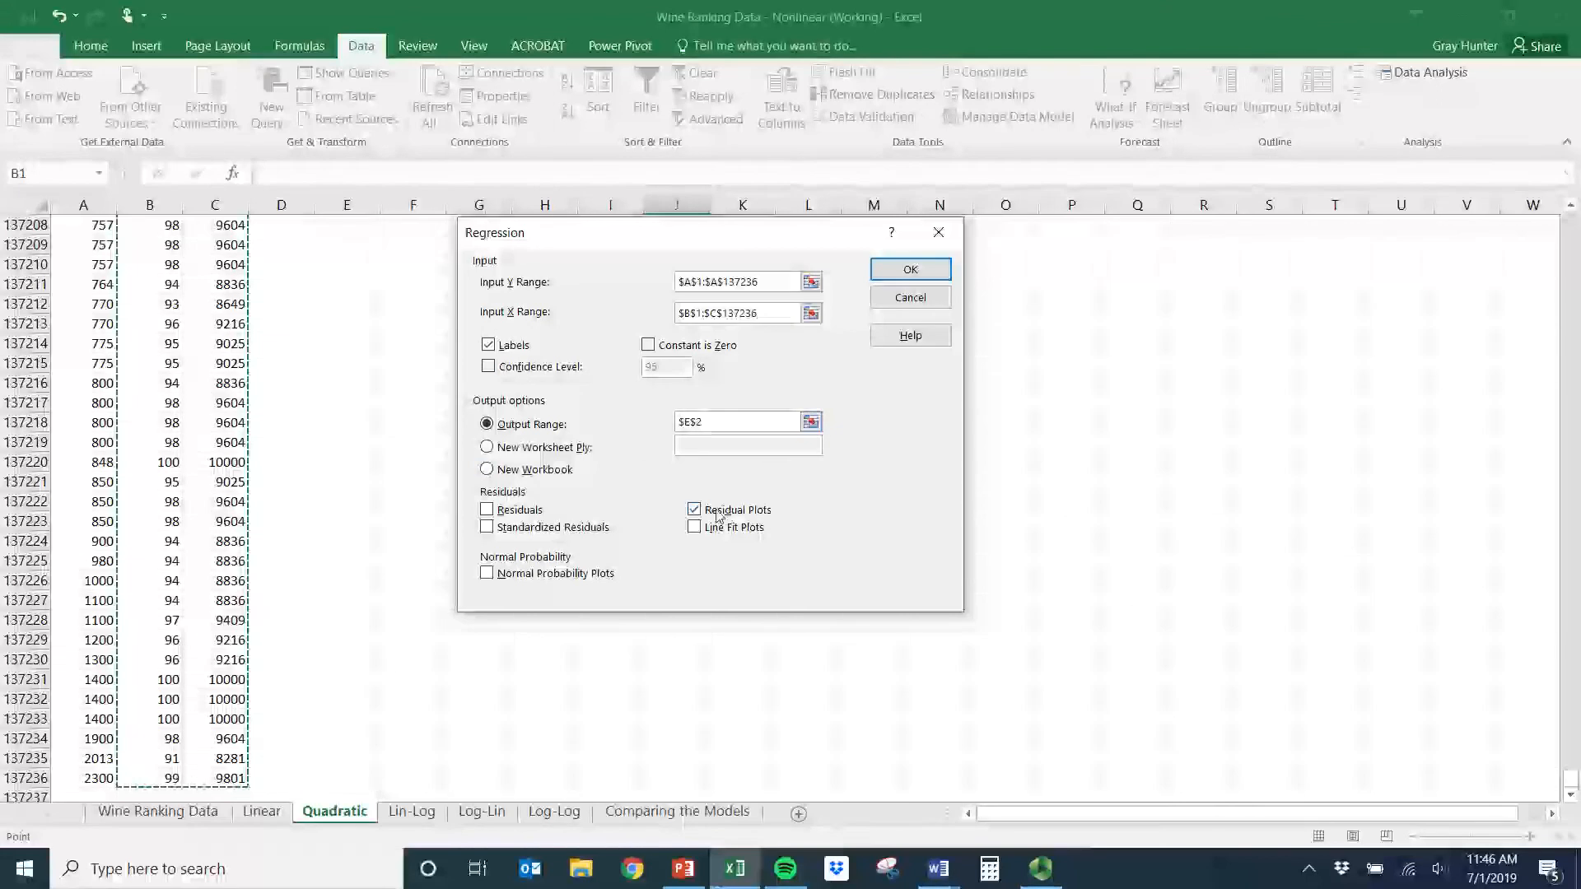
- Run the quadratic regression and move its Rating and Rating^2 residual plots below the model equation, aligned one above the other
{"action": "left_click", "coordinate": [915, 273]}
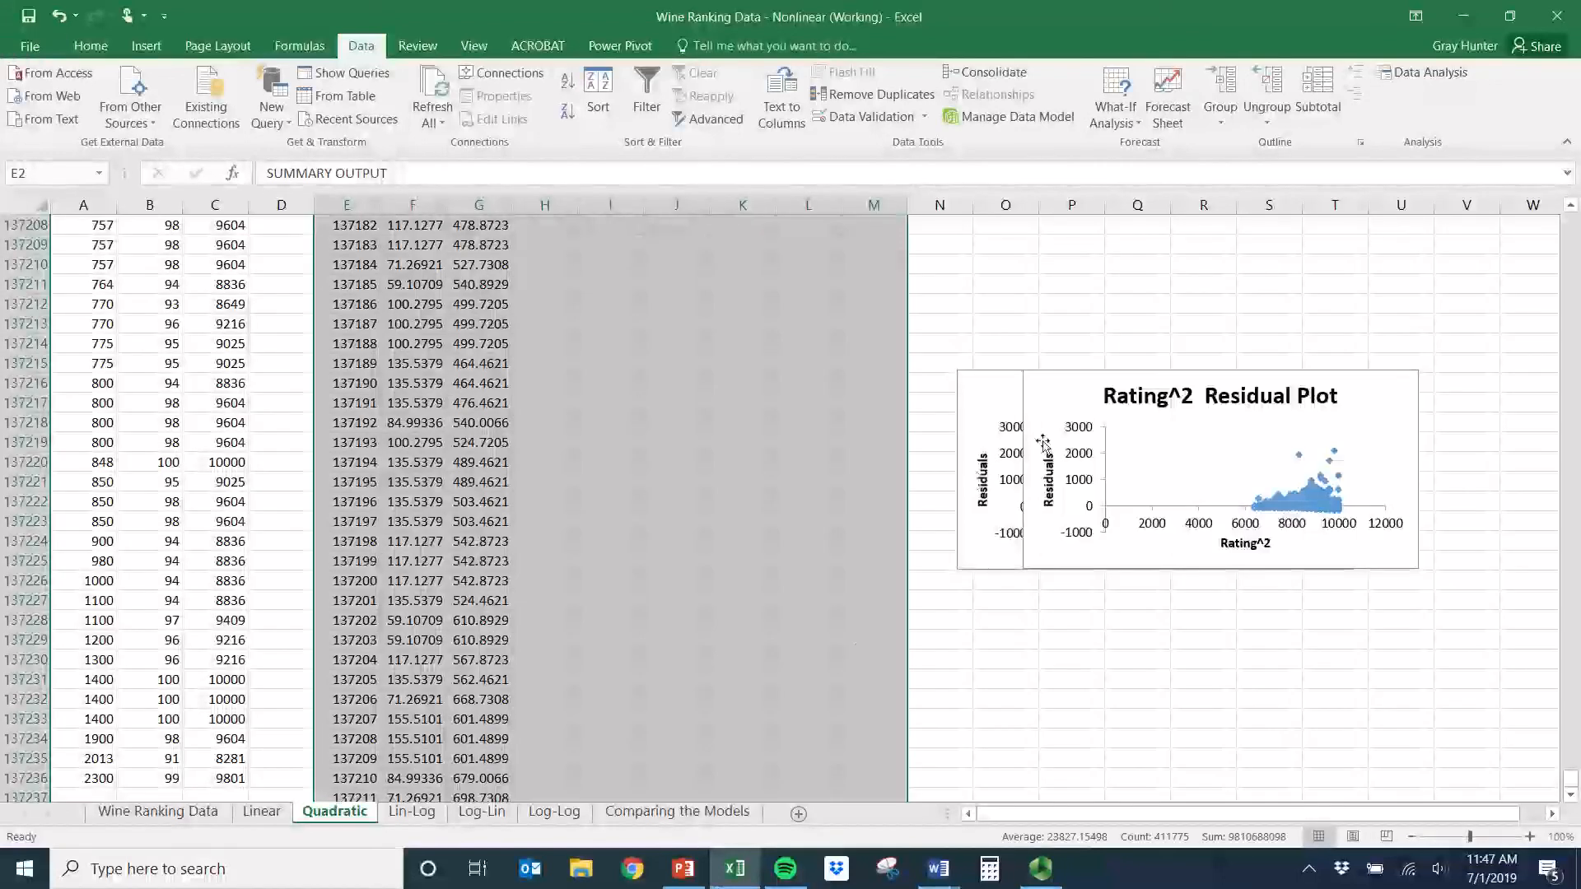
{"action": "mouse_move", "coordinate": [1046, 401]}
{"action": "left_mouse_down"}
{"action": "mouse_move", "coordinate": [1046, 526]}
{"action": "mouse_move", "coordinate": [962, 612]}
{"action": "left_mouse_up"}
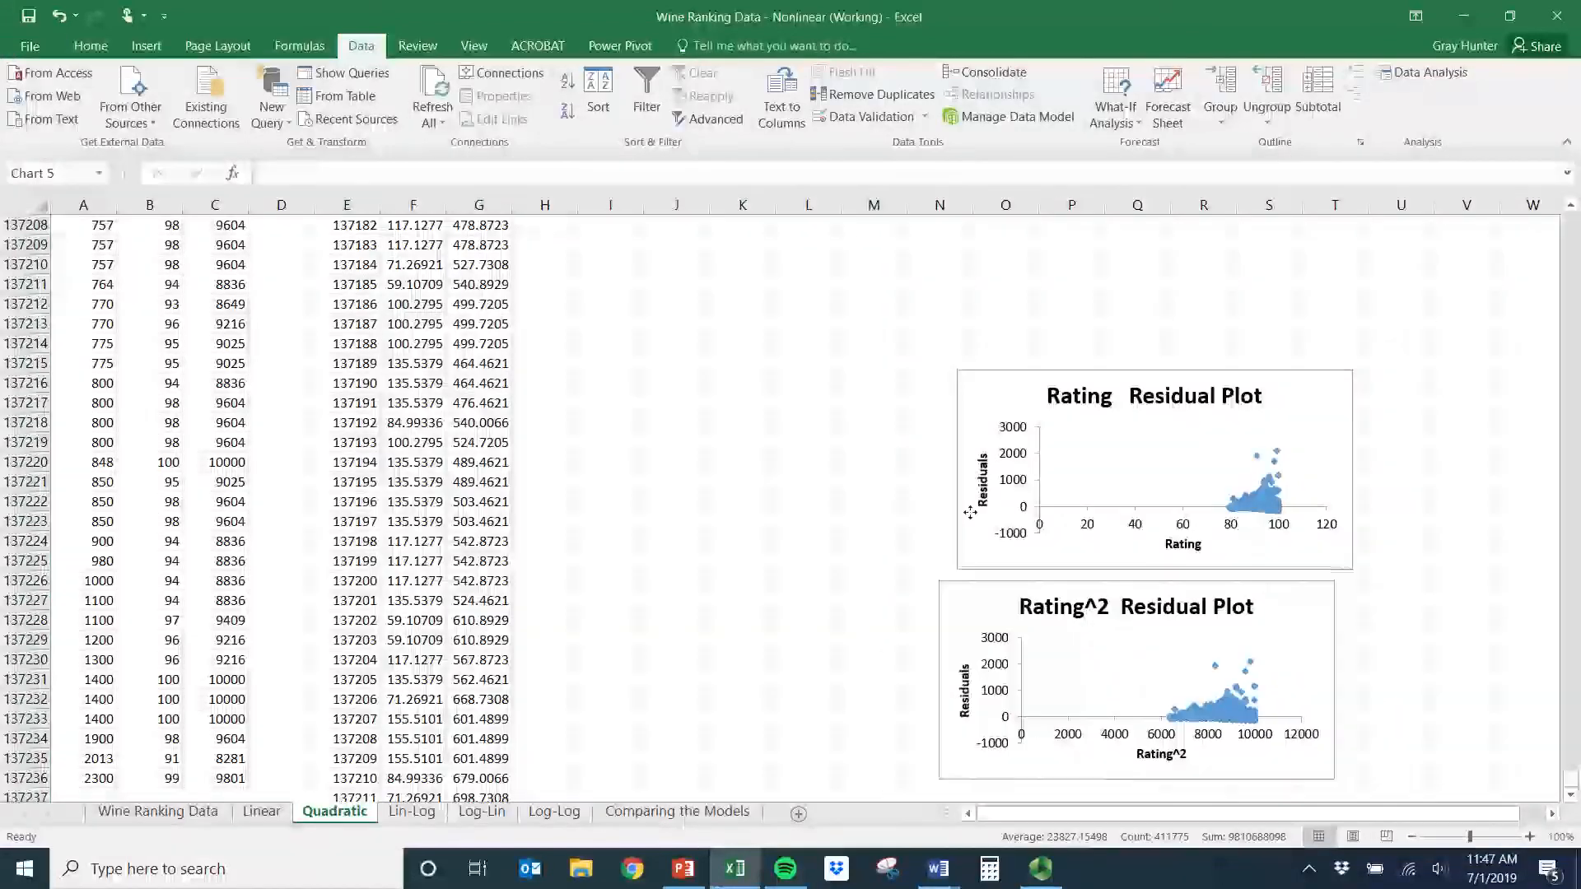
{"action": "left_click", "coordinate": [1002, 406], "text": "ctrl"}
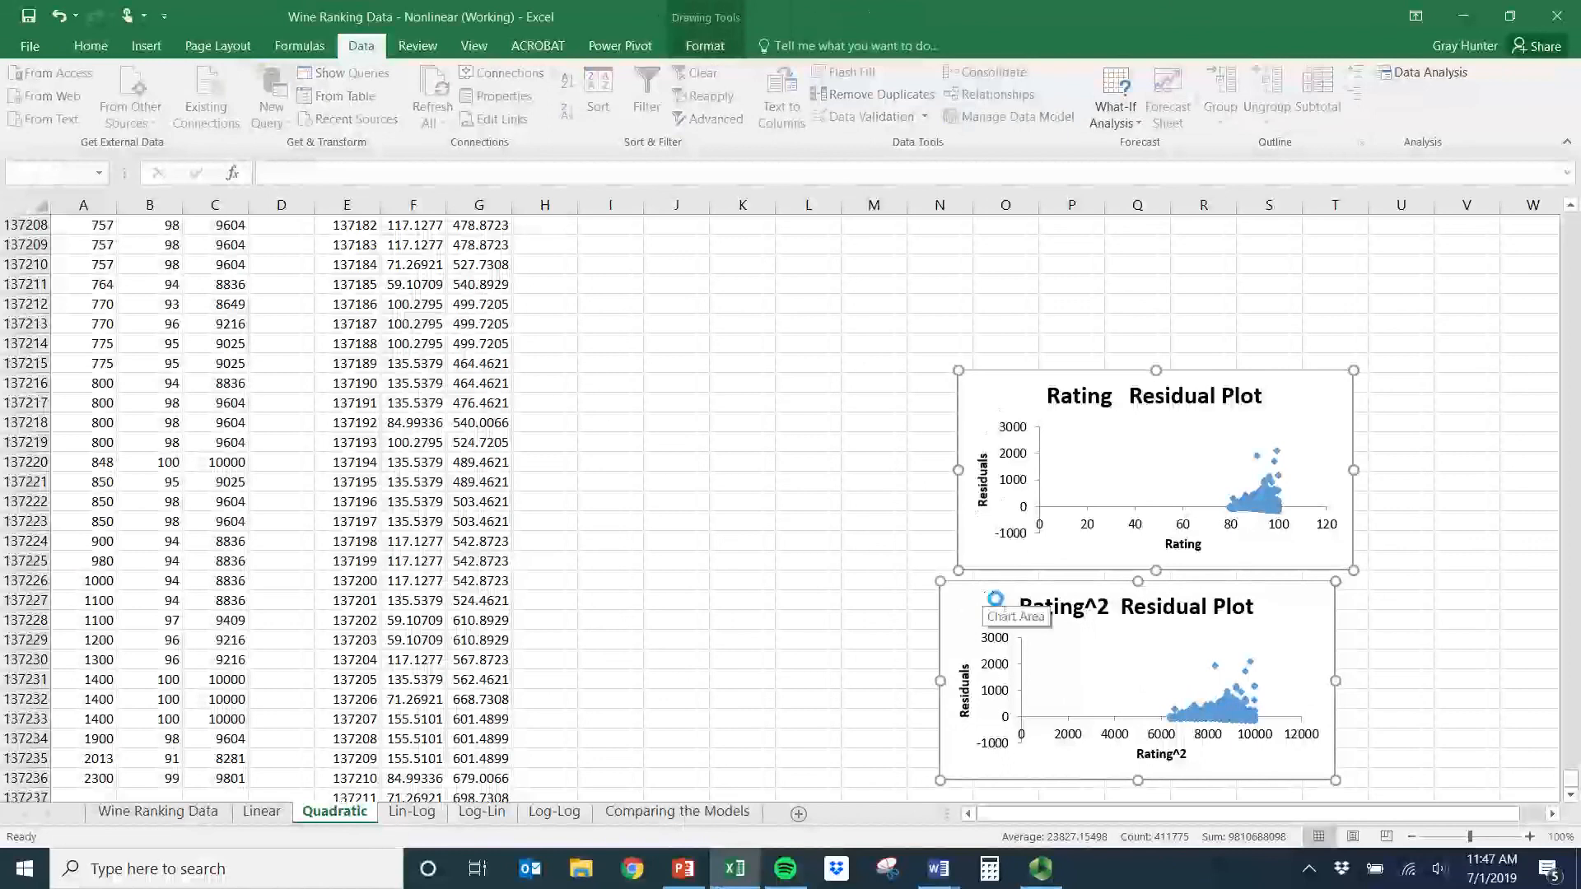
{"action": "key", "text": "ctrl+x"}
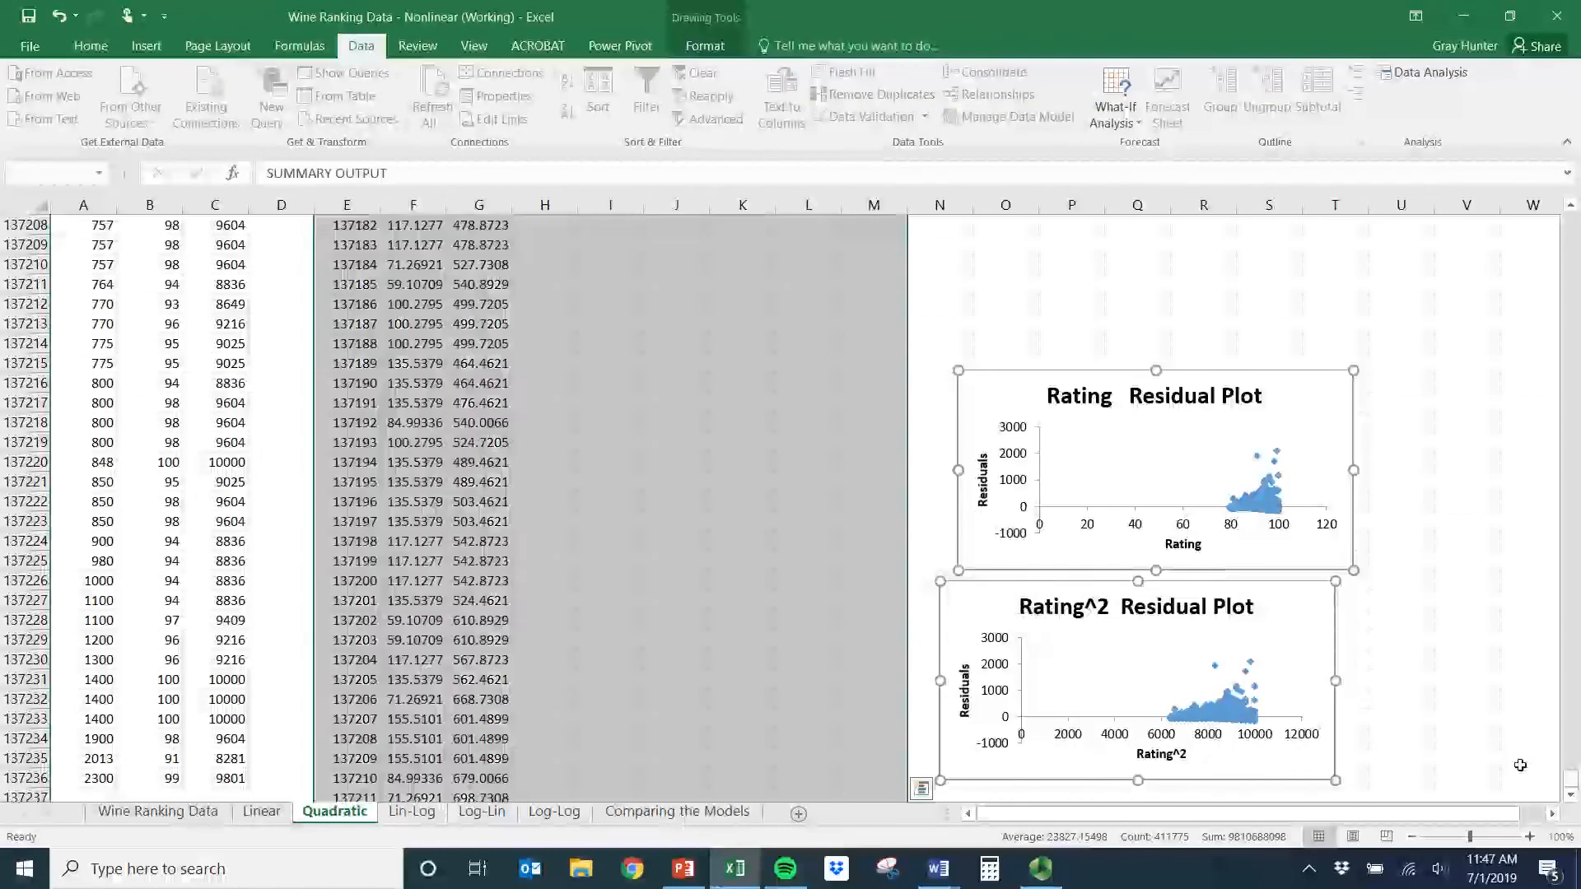
{"action": "left_click_drag", "start_coordinate": [1571, 779], "coordinate": [1564, 215]}
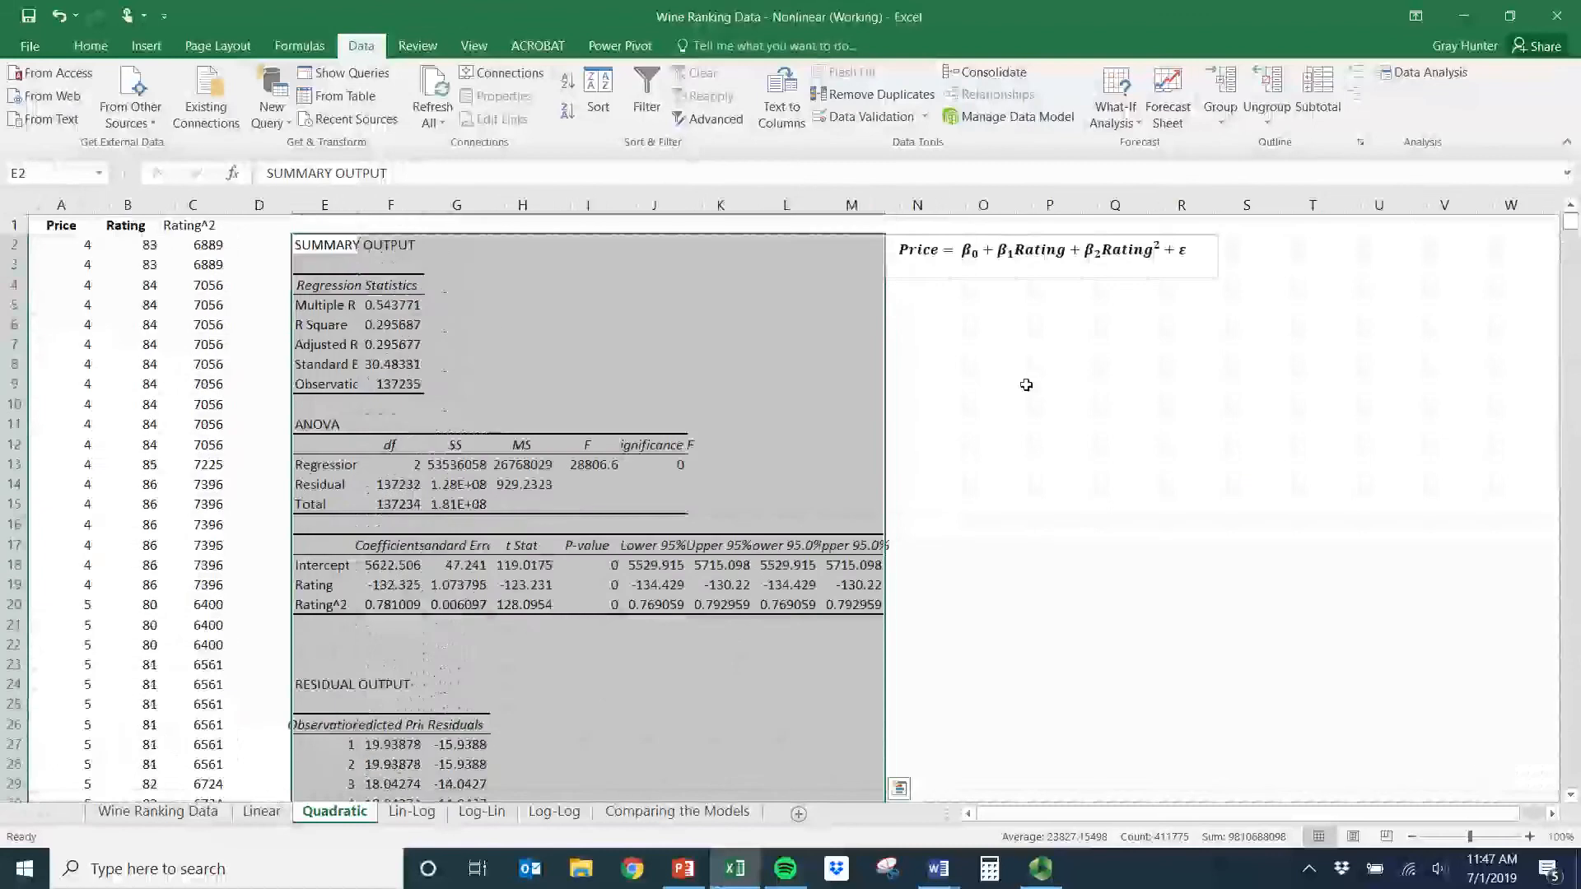
{"action": "left_click", "coordinate": [1001, 344]}
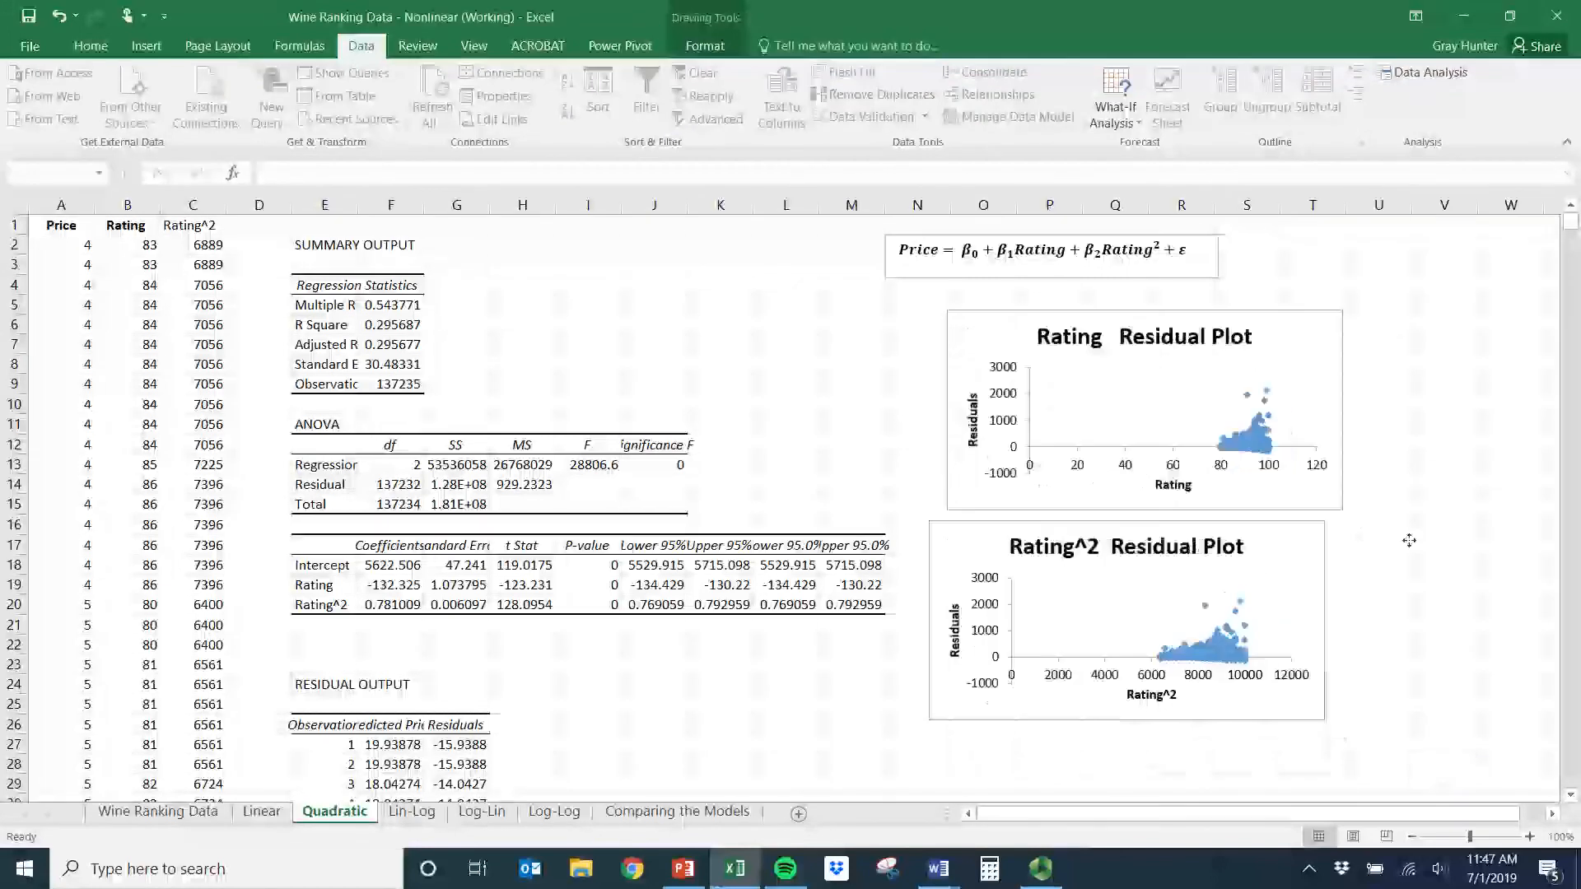
{"action": "left_click_drag", "start_coordinate": [958, 558], "coordinate": [976, 559]}
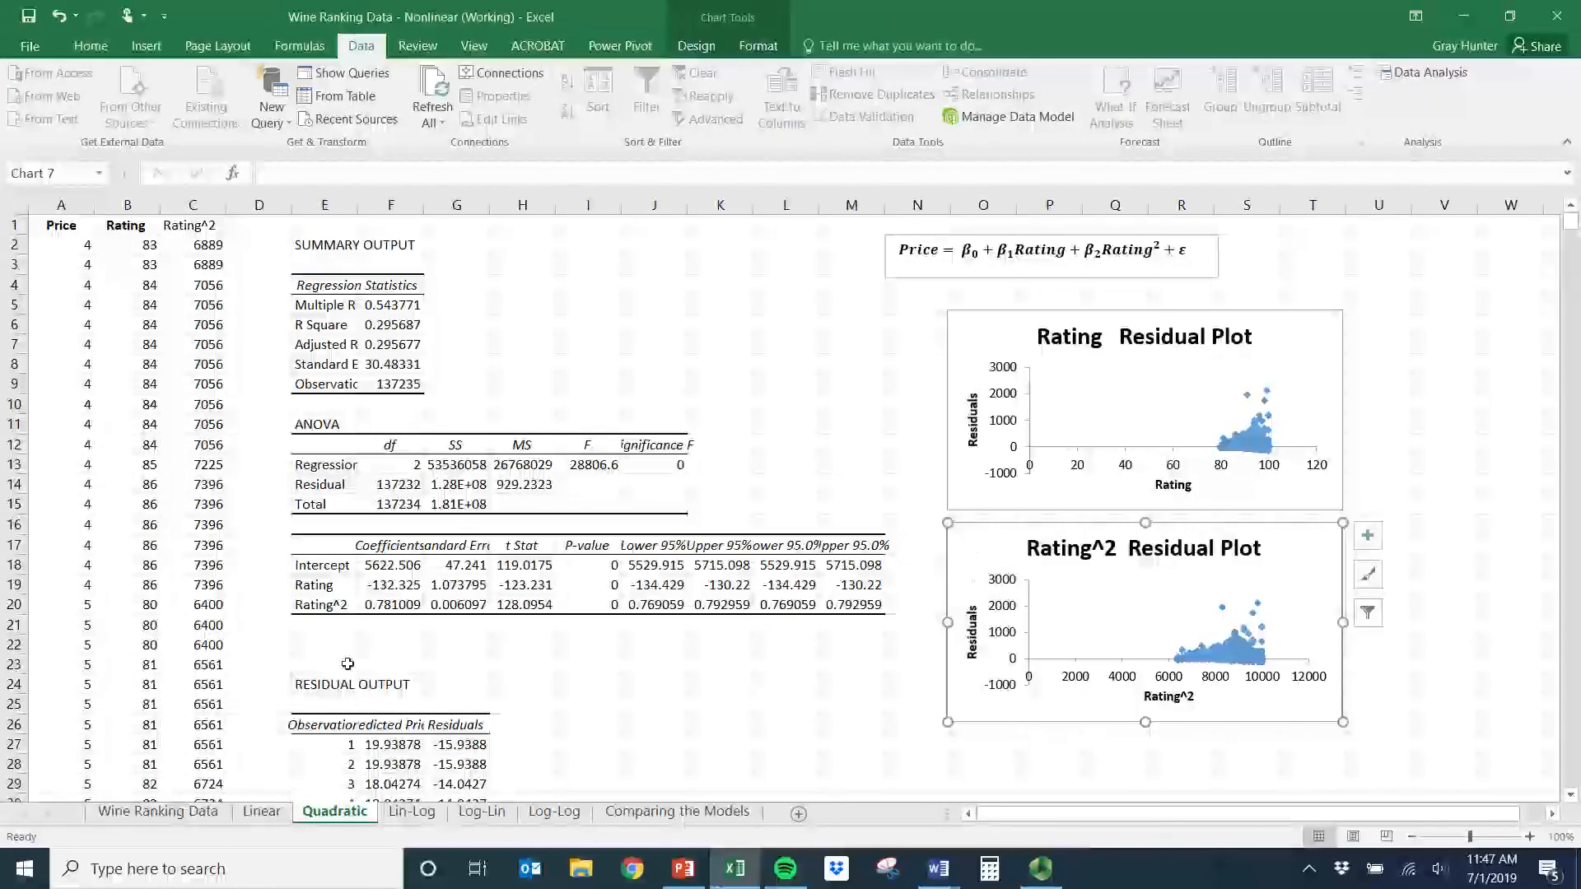
- Examine the Rating^2 row and its coefficient in the quadratic regression output
{"action": "left_click", "coordinate": [317, 609]}
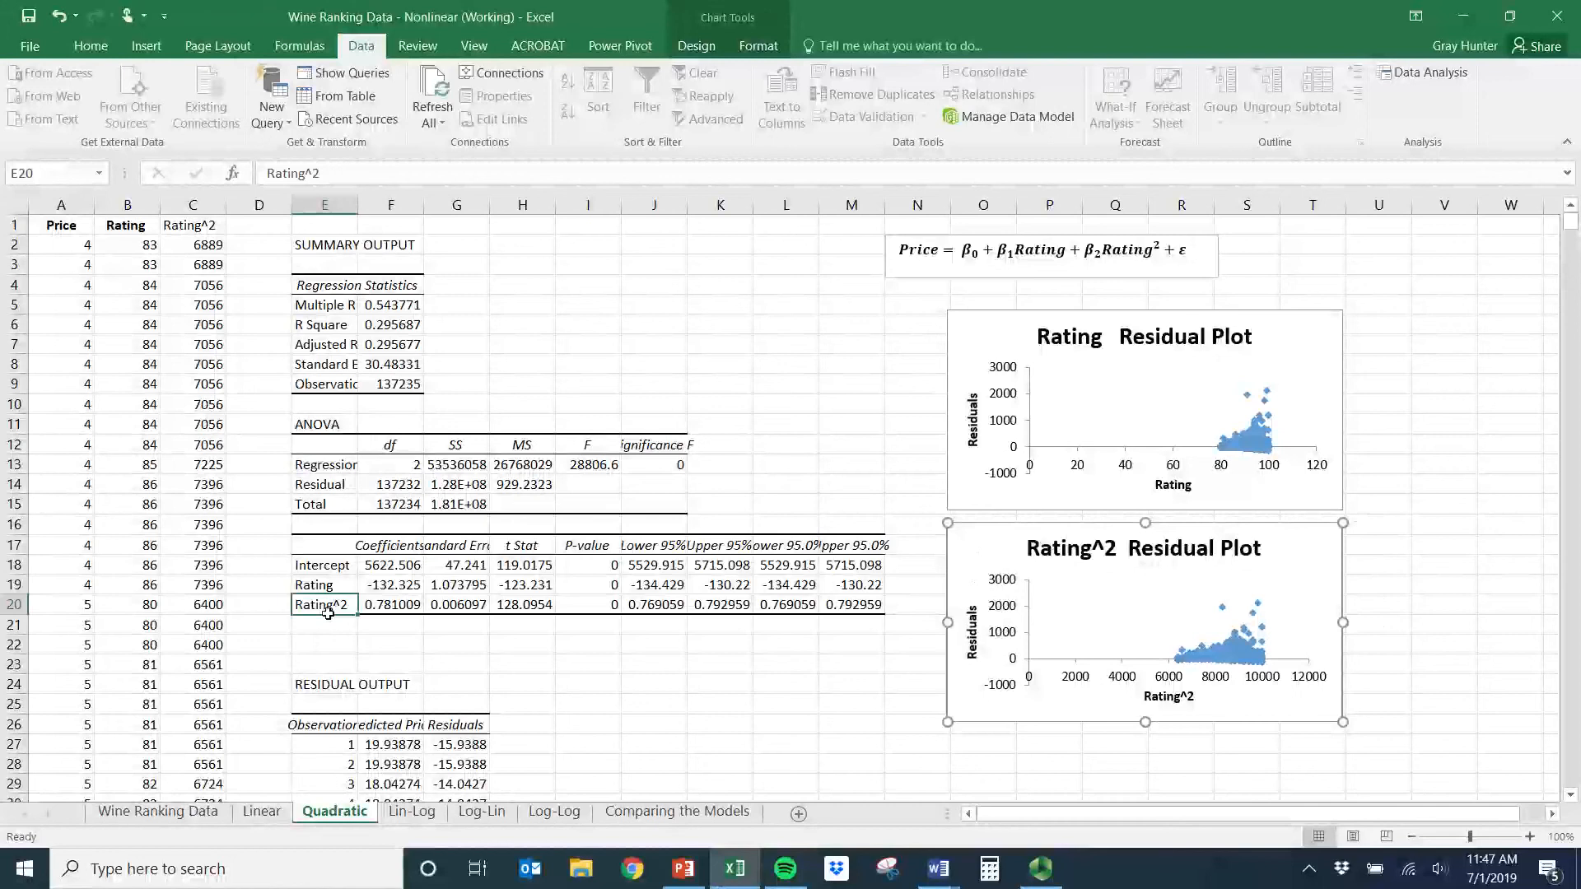
{"action": "left_click", "coordinate": [396, 614]}
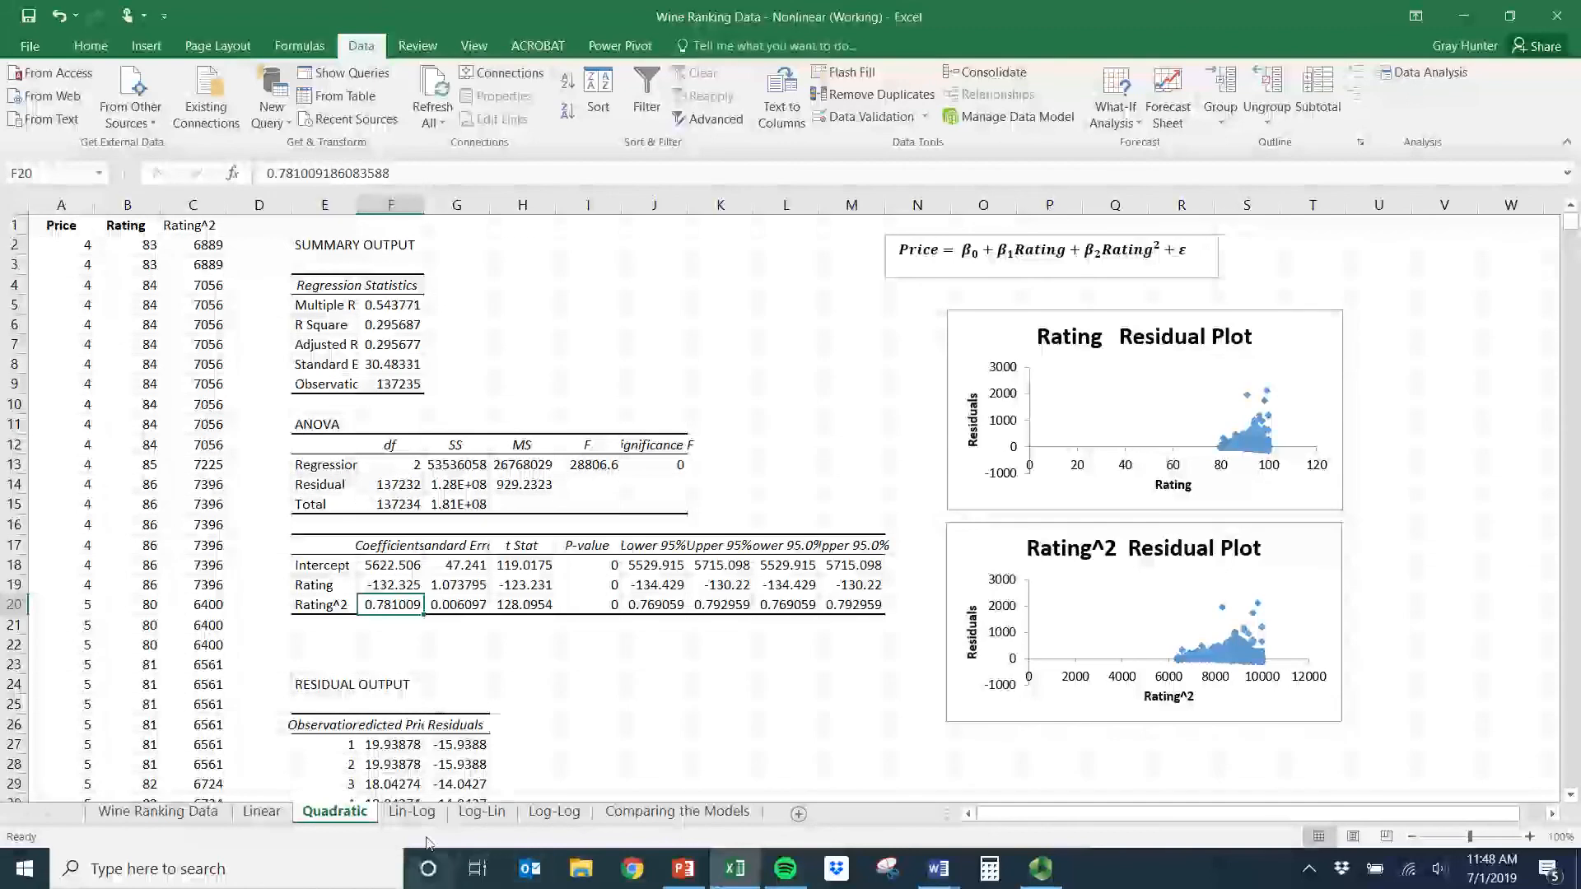
- On the Lin-Log sheet, review the model equation's Price and ln(Rating) terms and enter the header ln(rating) in C1
{"action": "left_click", "coordinate": [411, 811]}
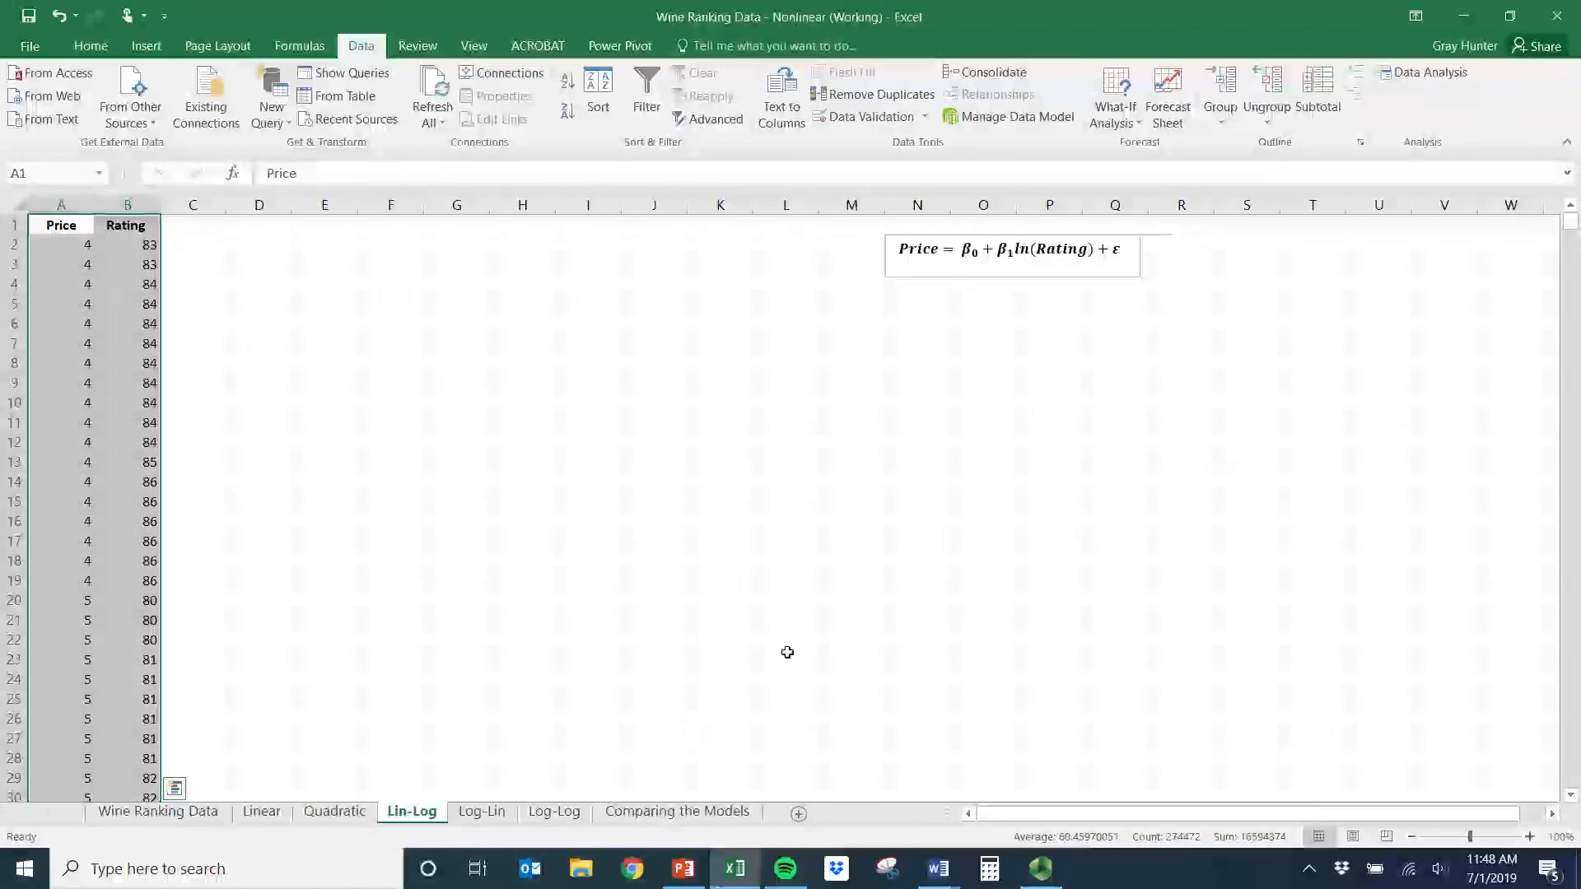
{"action": "left_click", "coordinate": [909, 259]}
{"action": "double_click", "coordinate": [909, 258]}
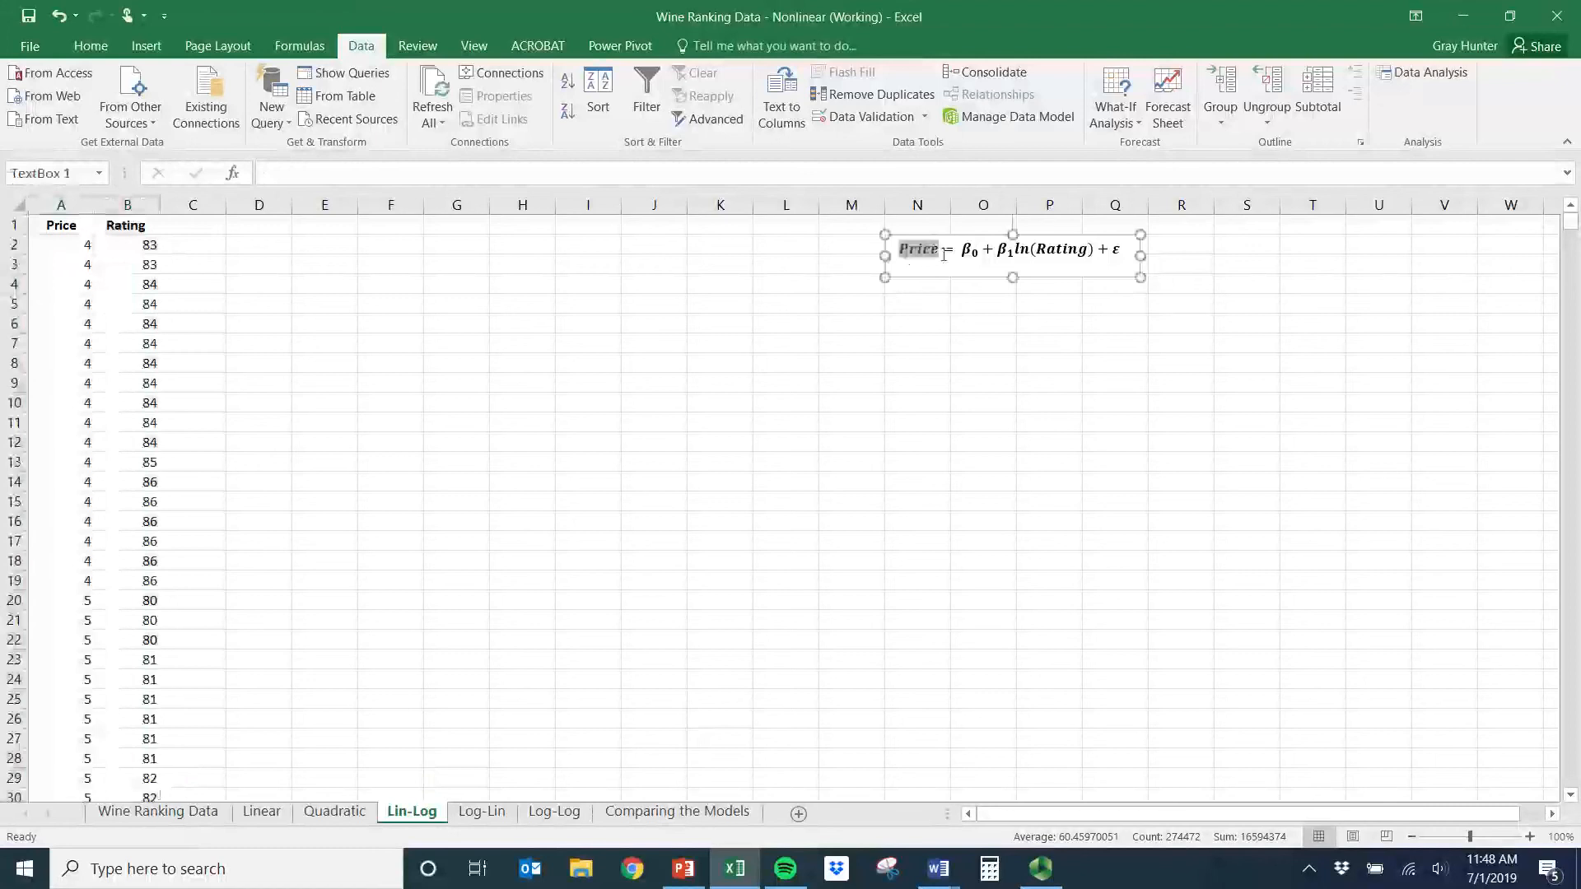
{"action": "double_click", "coordinate": [1072, 261]}
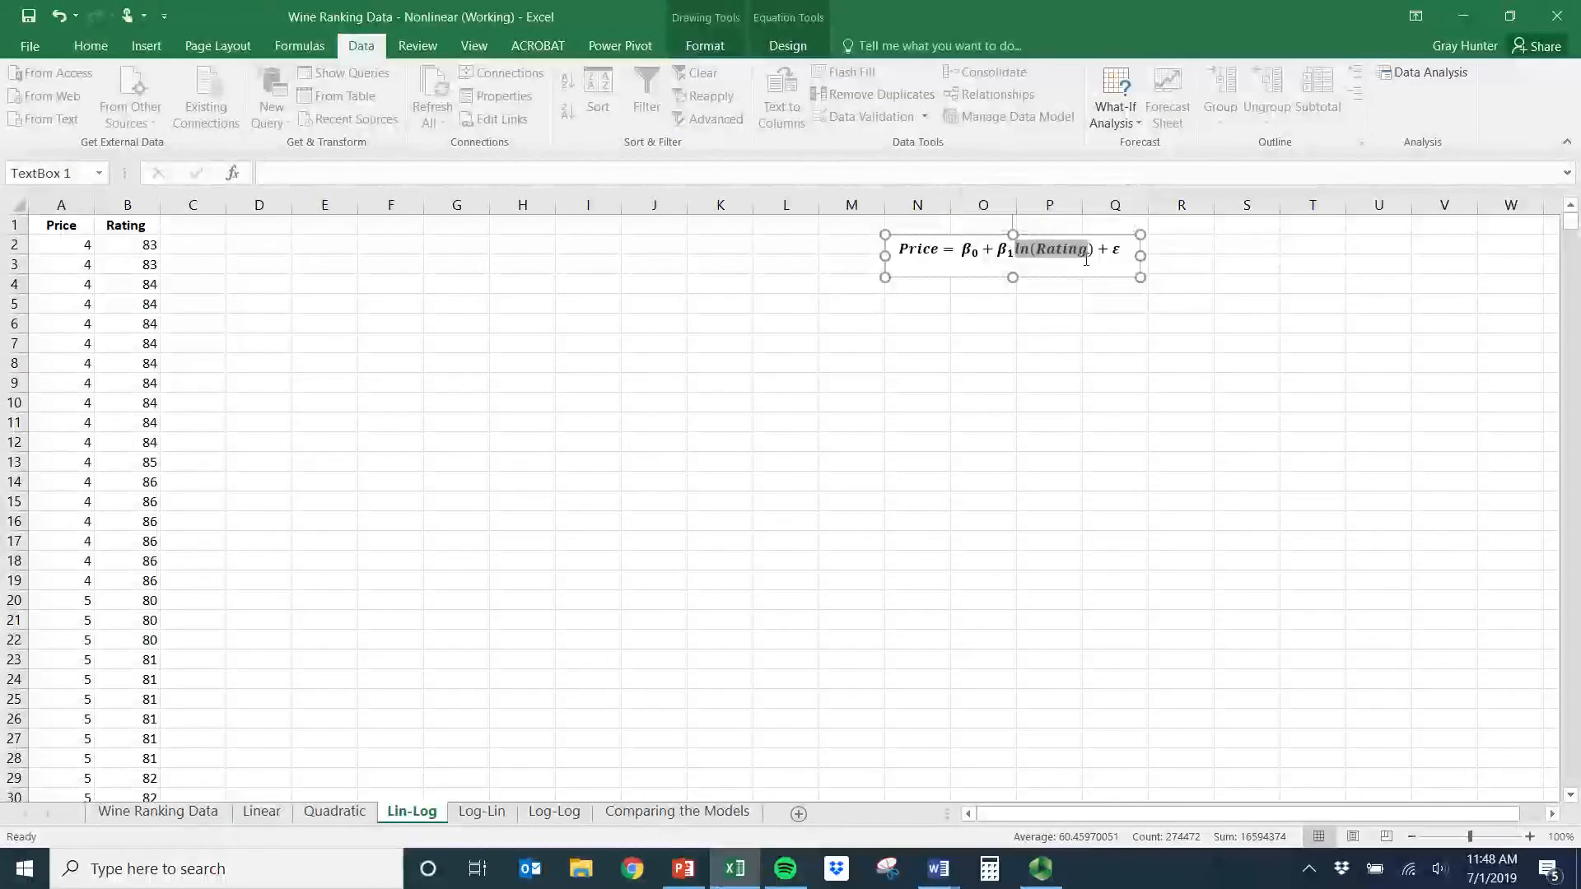
{"action": "left_click", "coordinate": [137, 228]}
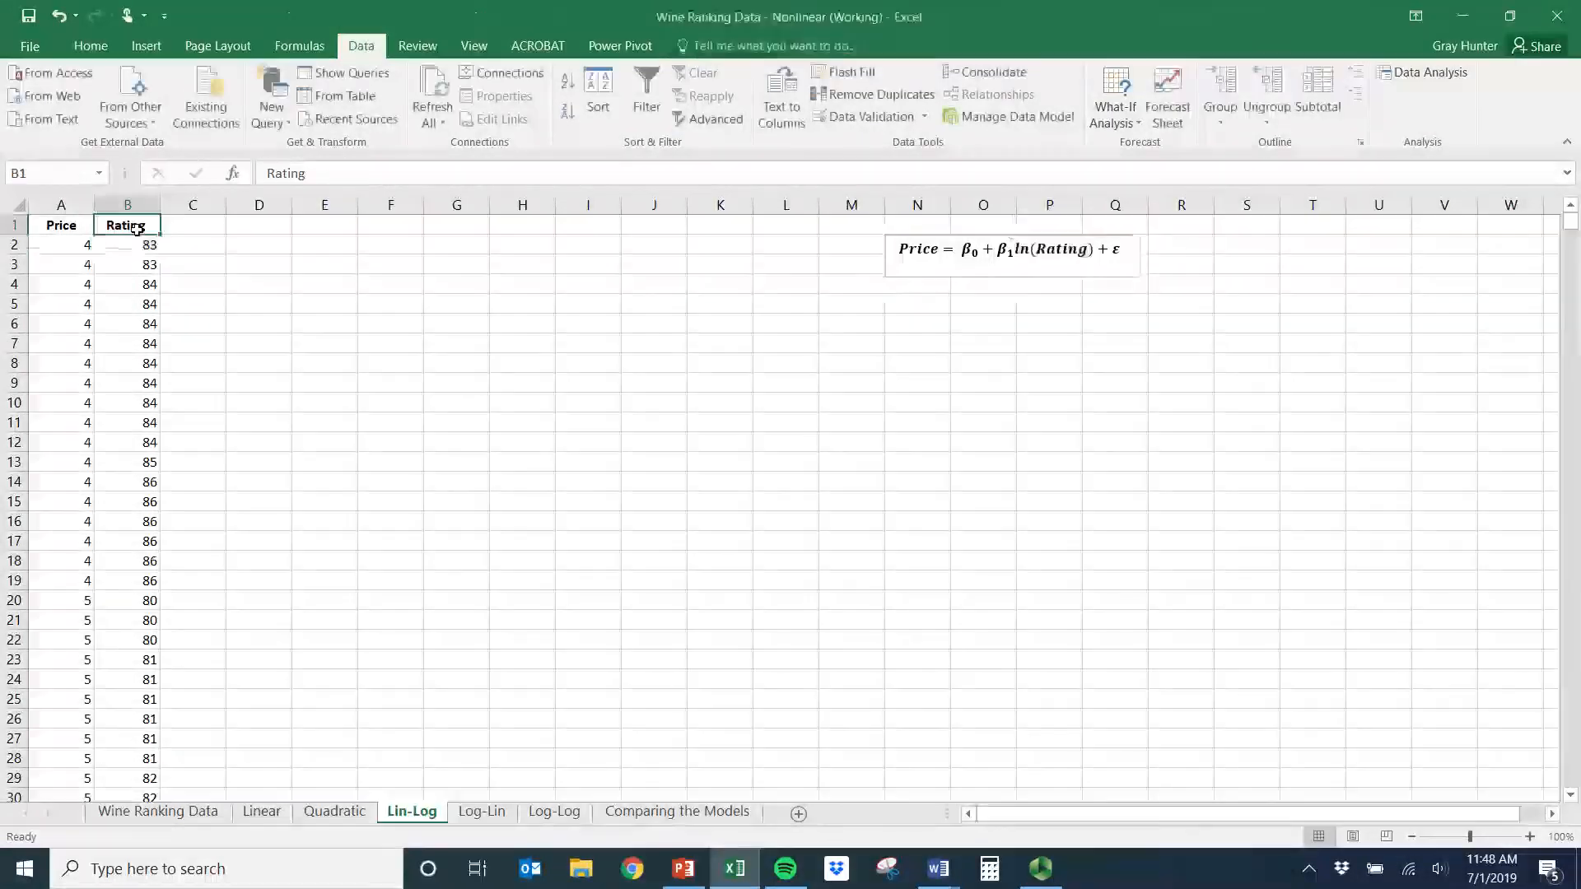
{"action": "left_click", "coordinate": [216, 221]}
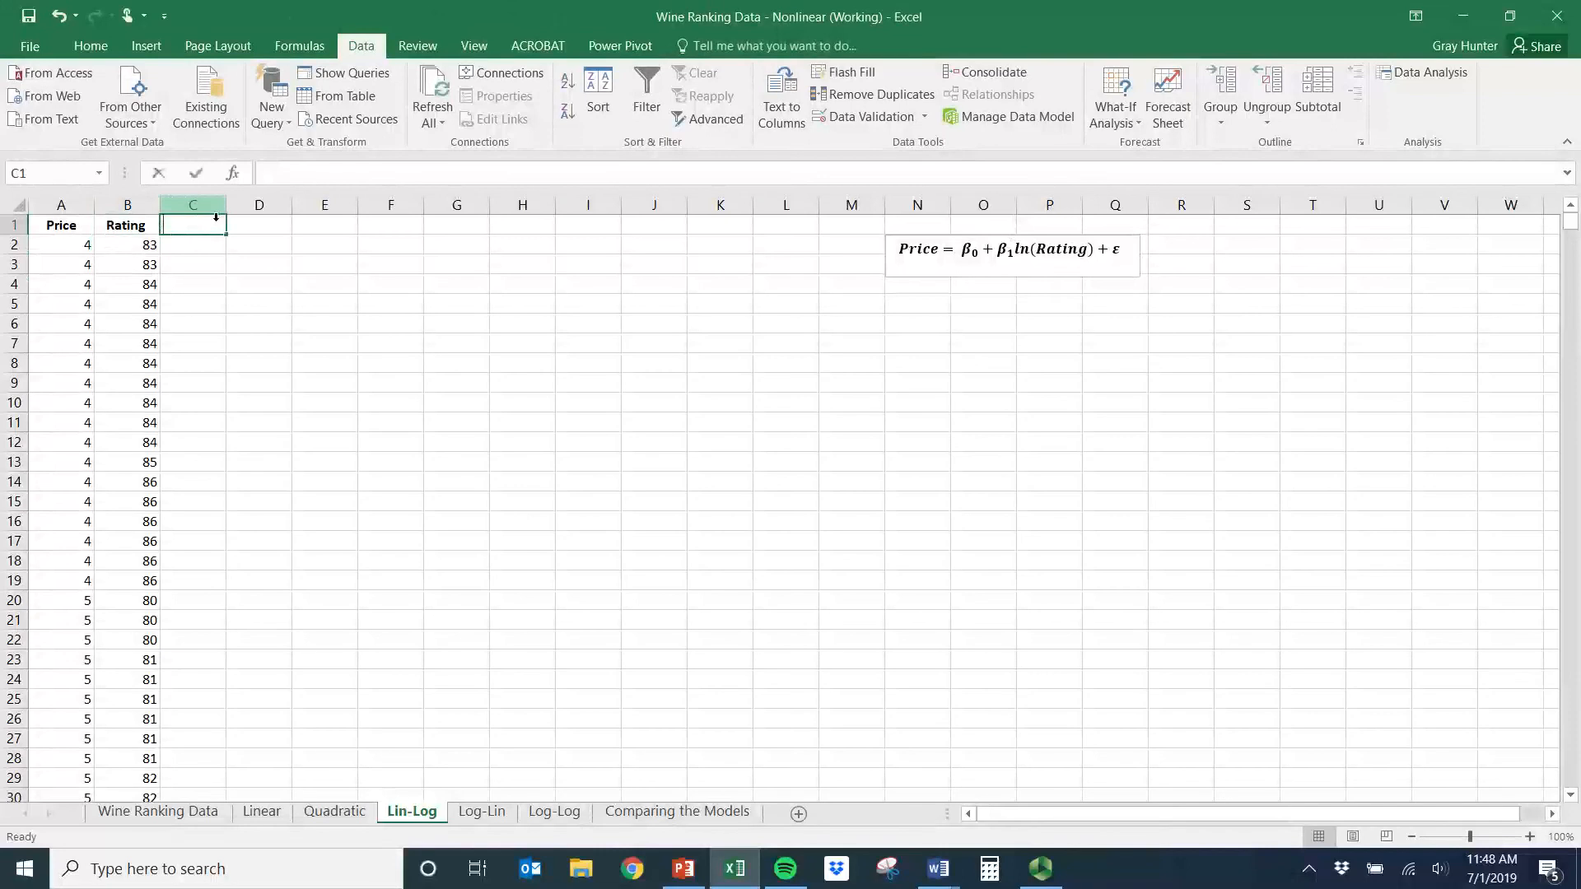
{"action": "type", "text": "ln(rating"}
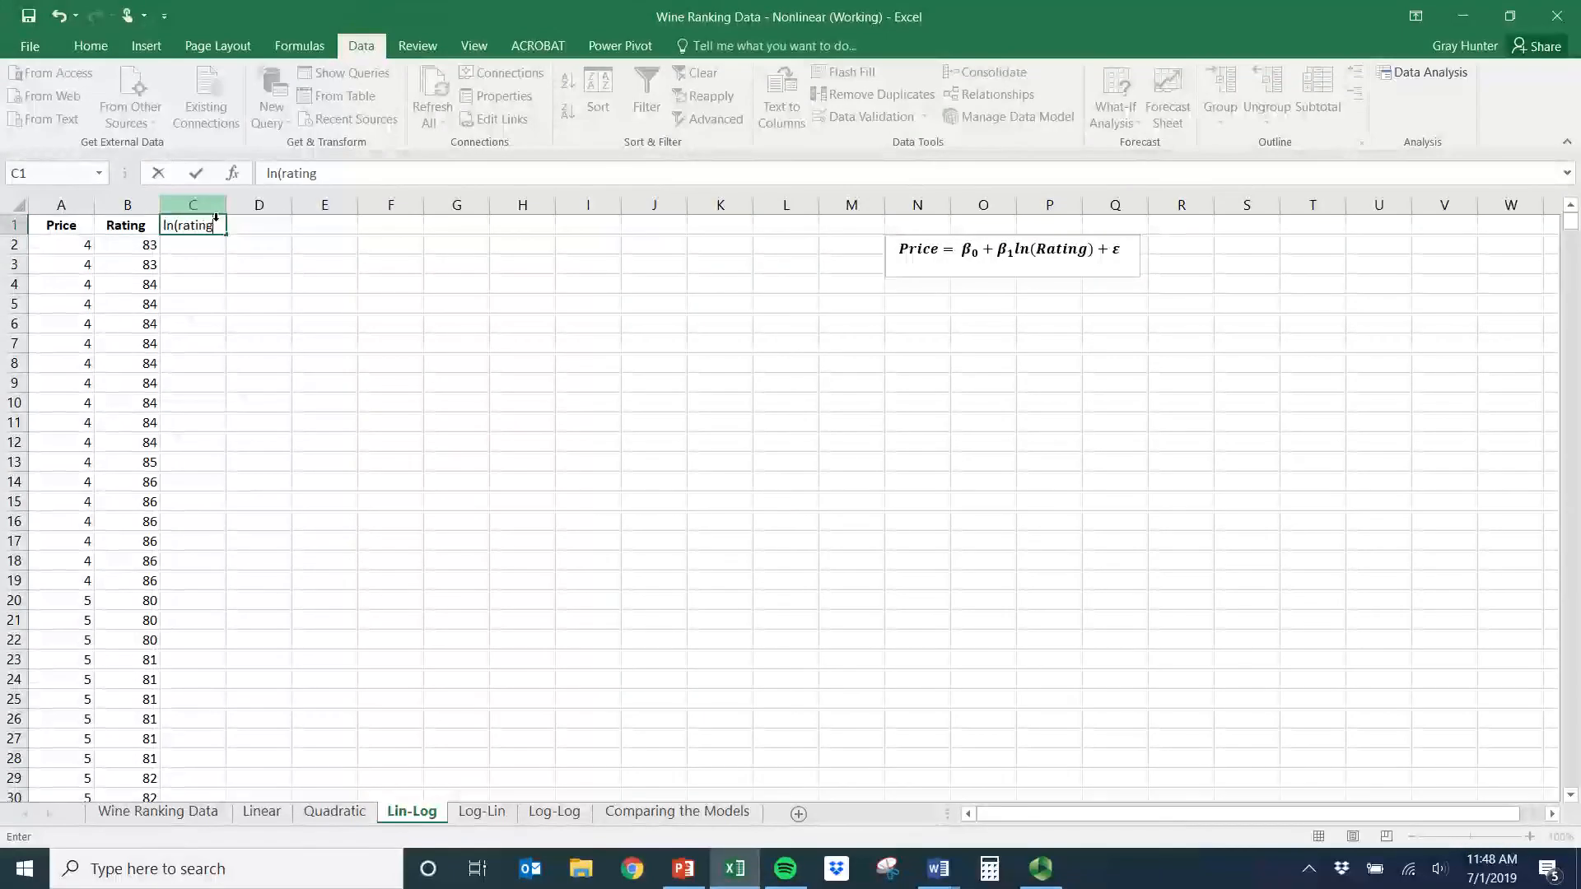
{"action": "type", "text": ")"}
{"action": "key", "text": "Return"}
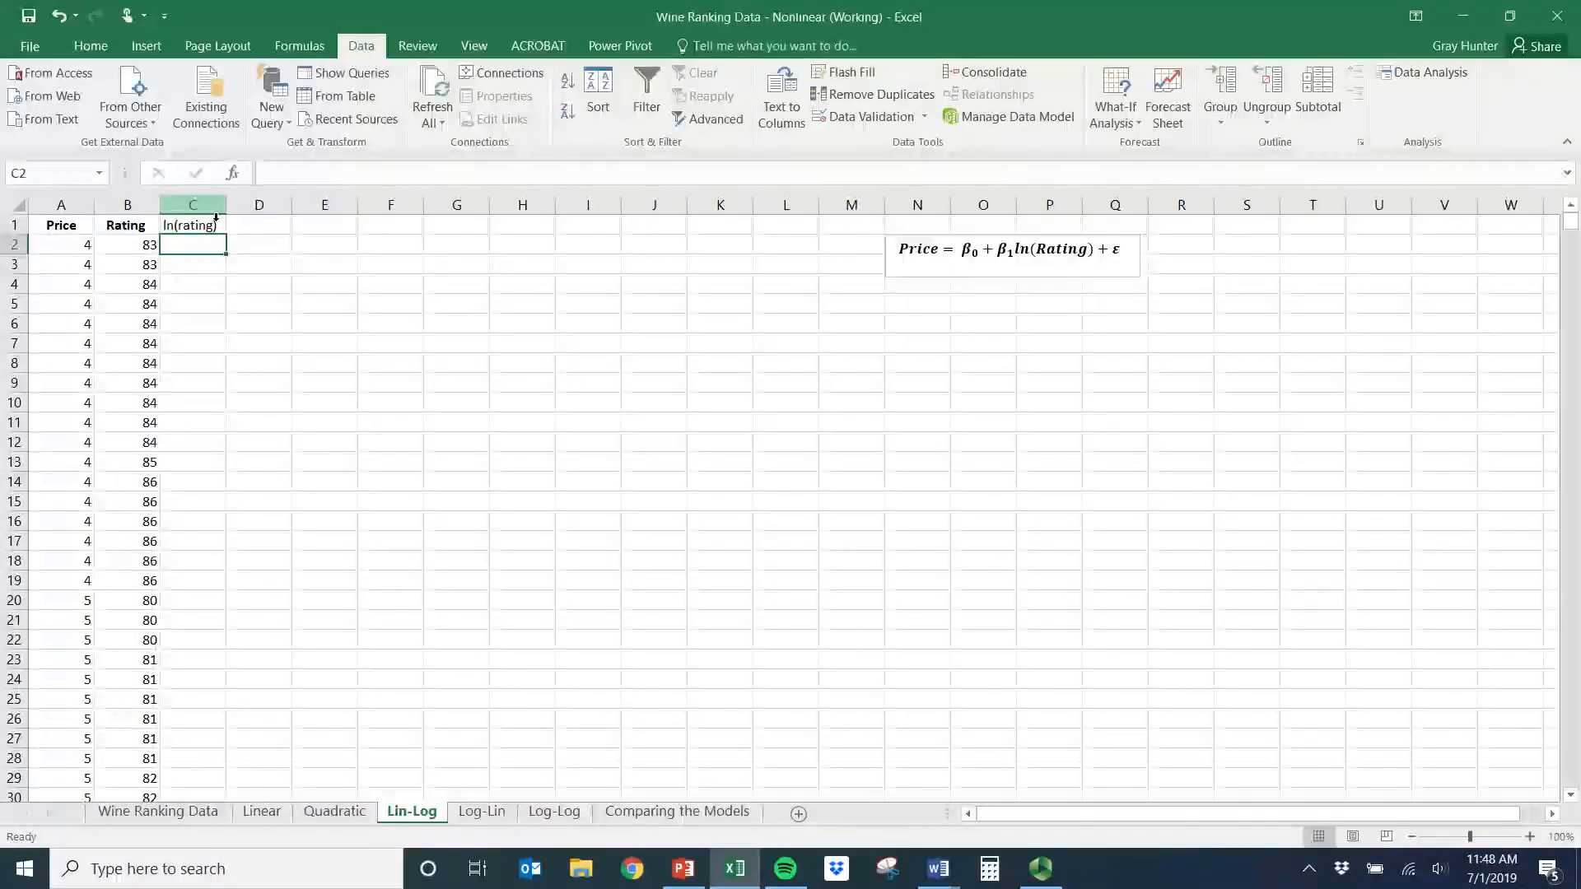
- Calculate the natural log of the rating with =LN(B2) in C2 and fill the formula down the whole ln(rating) column
{"action": "type", "text": "=l"}
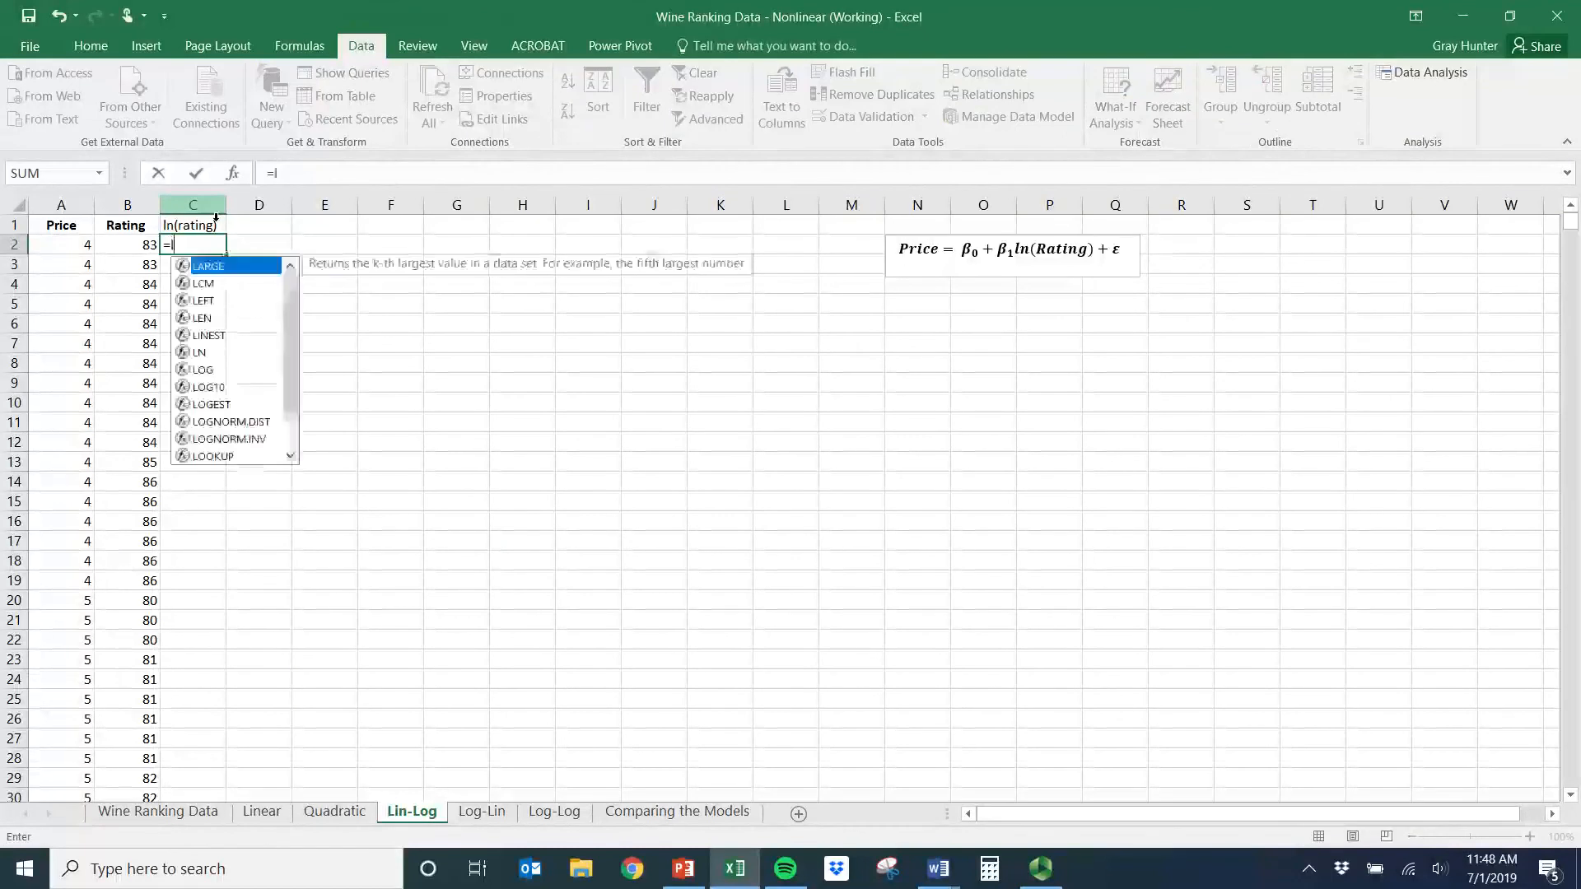
{"action": "type", "text": "n("}
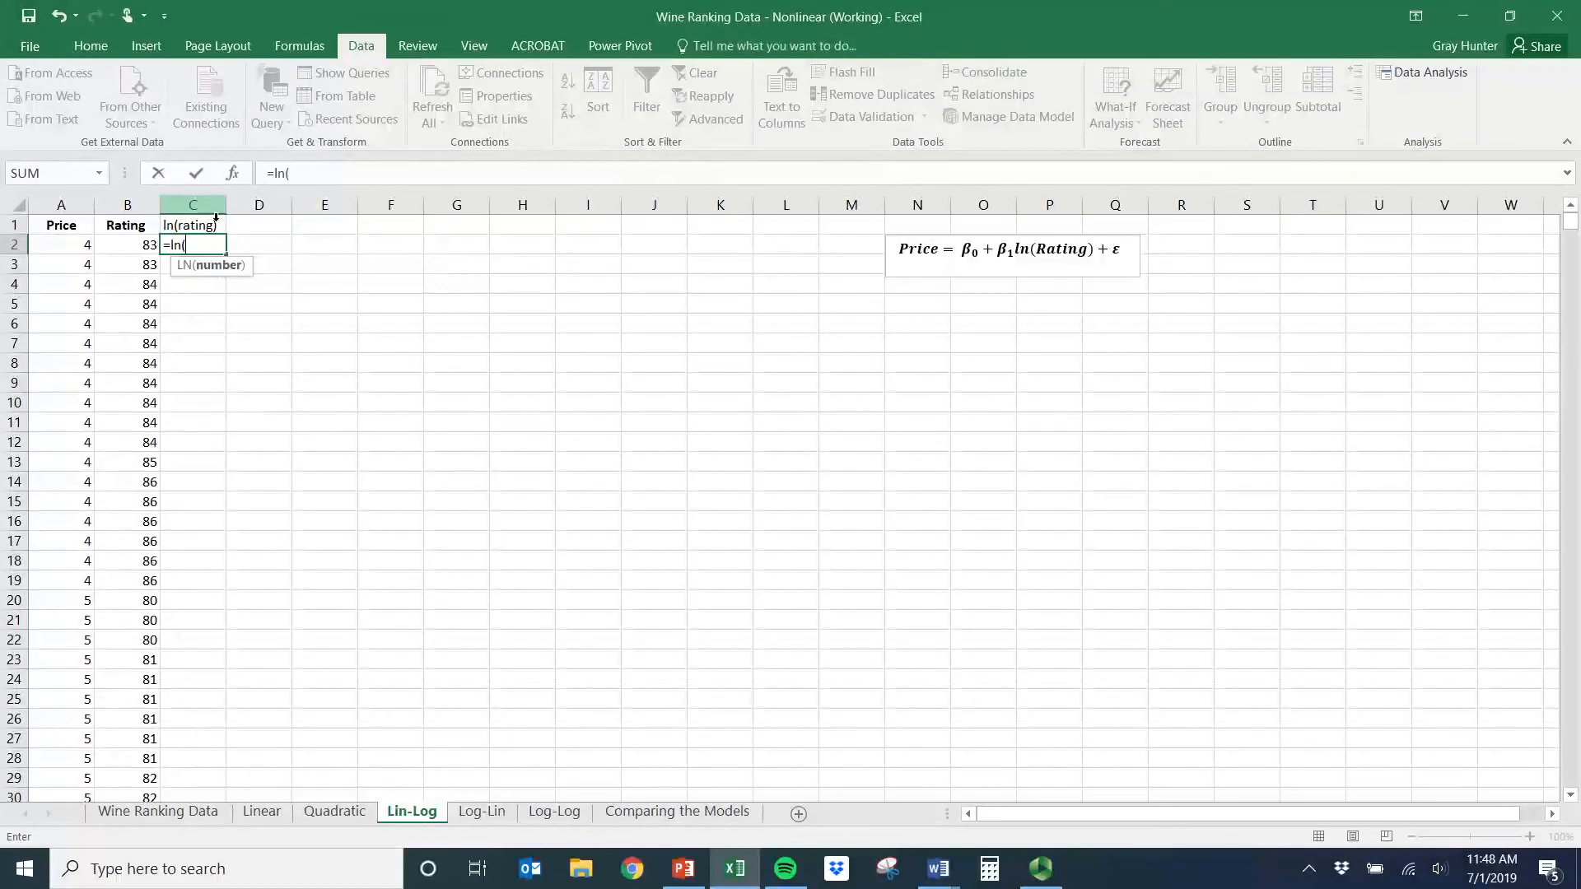
{"action": "left_click", "coordinate": [140, 252]}
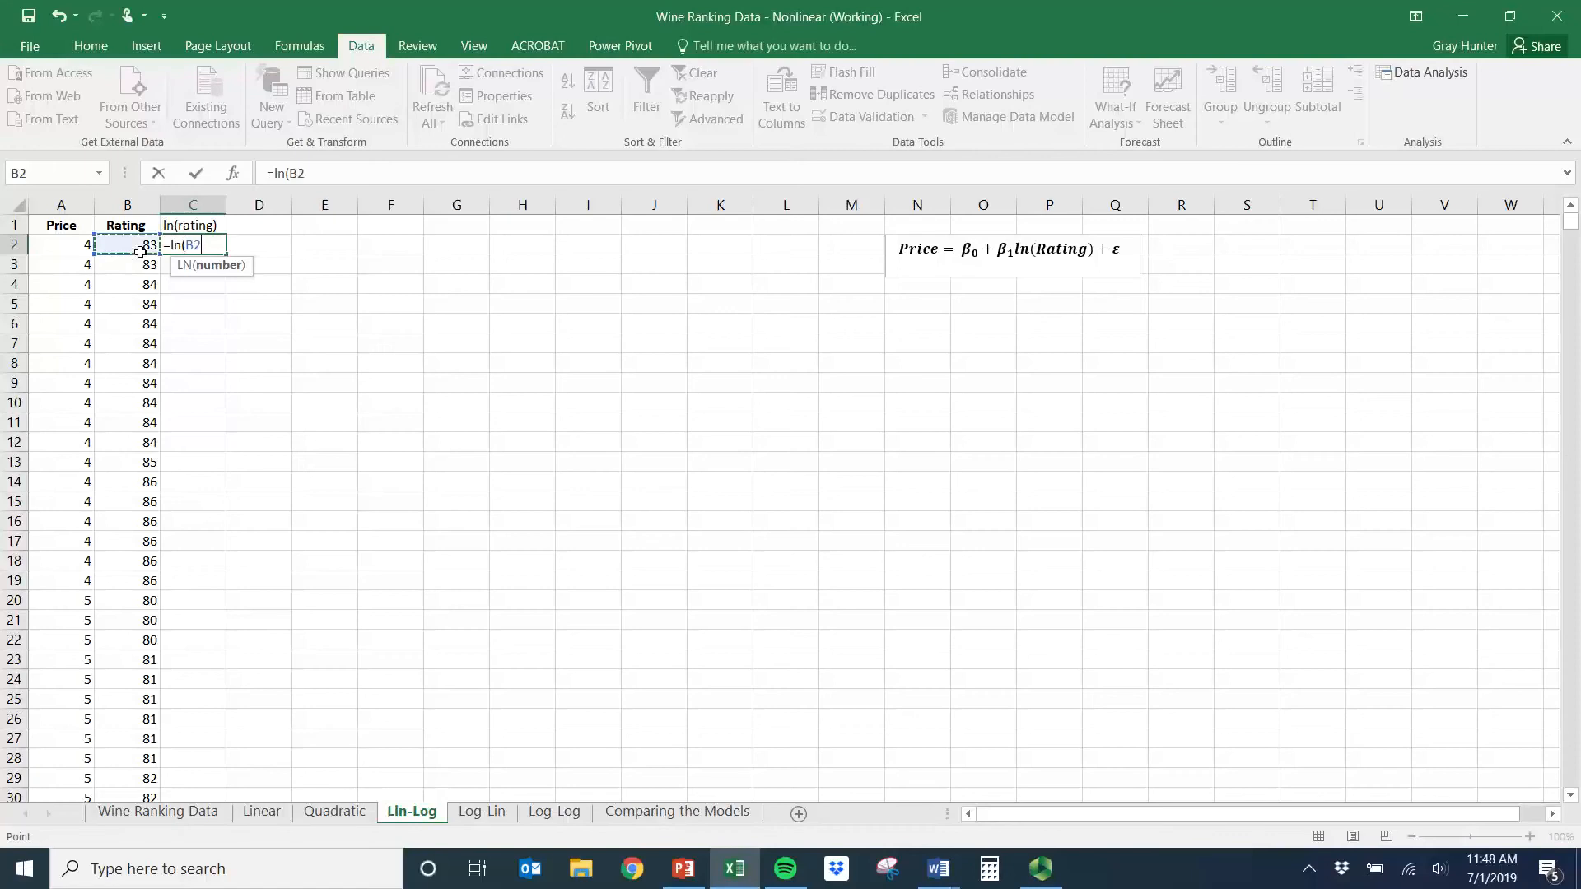
{"action": "key", "text": "Return"}
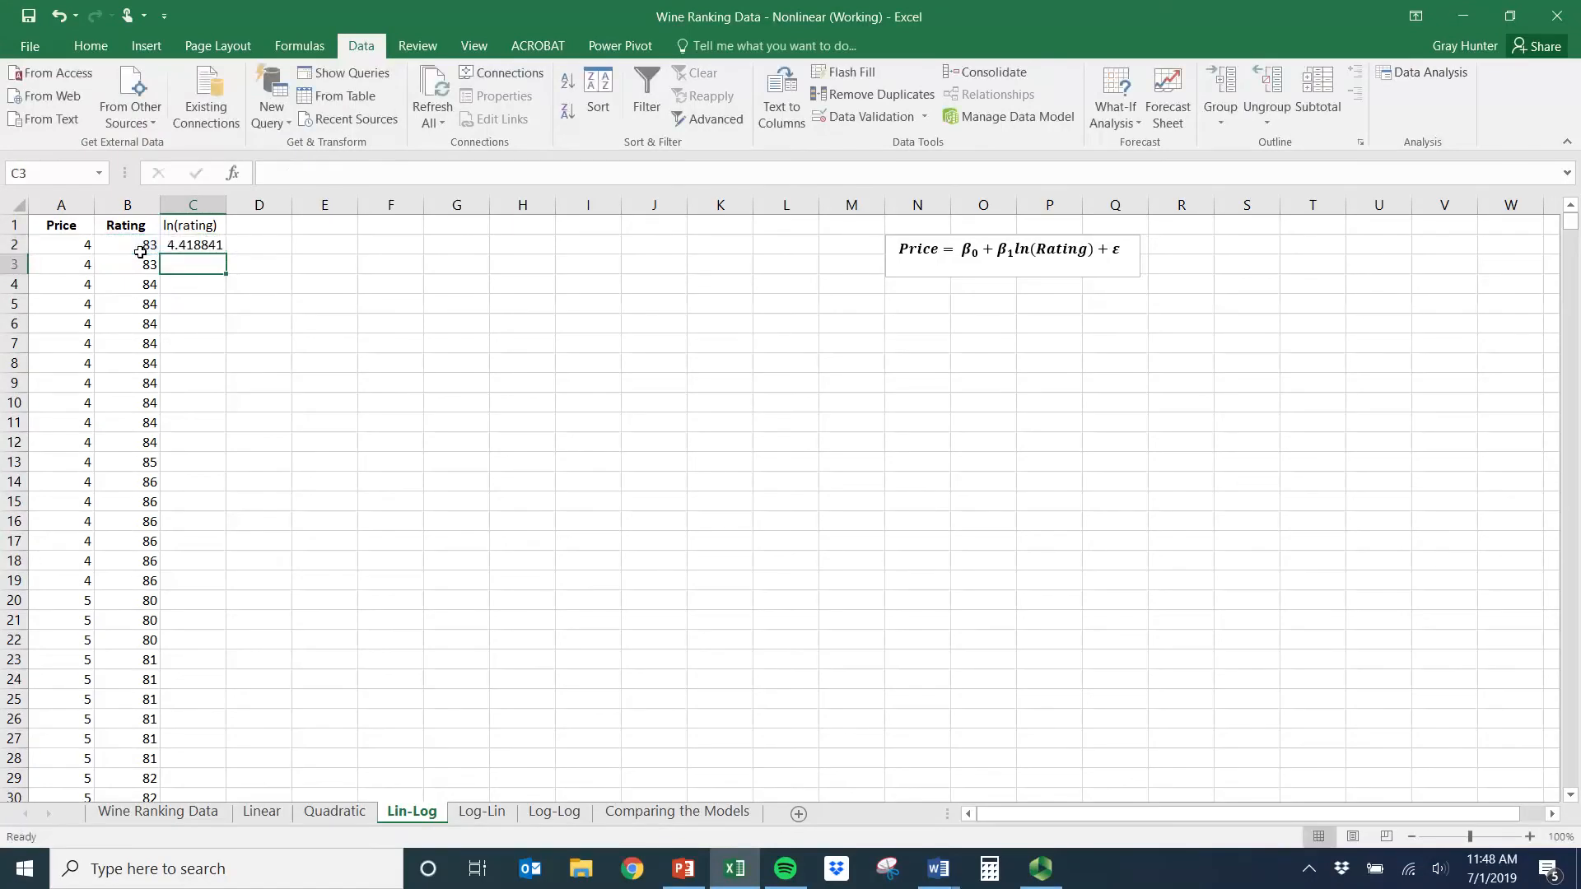
{"action": "left_click", "coordinate": [206, 245]}
{"action": "double_click", "coordinate": [235, 262]}
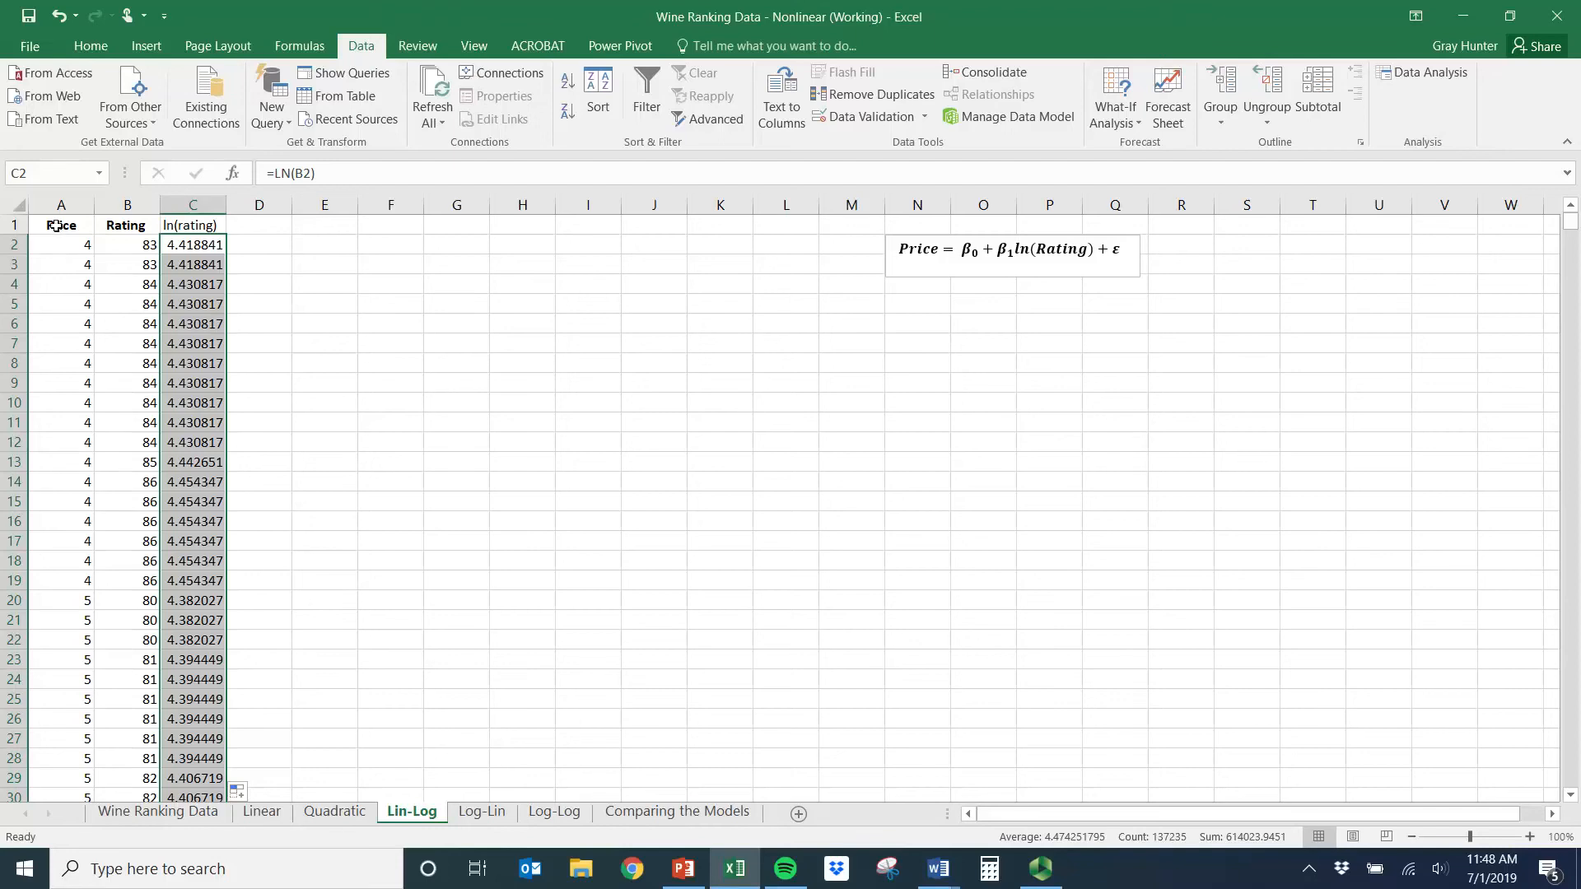
{"action": "left_click_drag", "start_coordinate": [146, 229], "coordinate": [191, 237]}
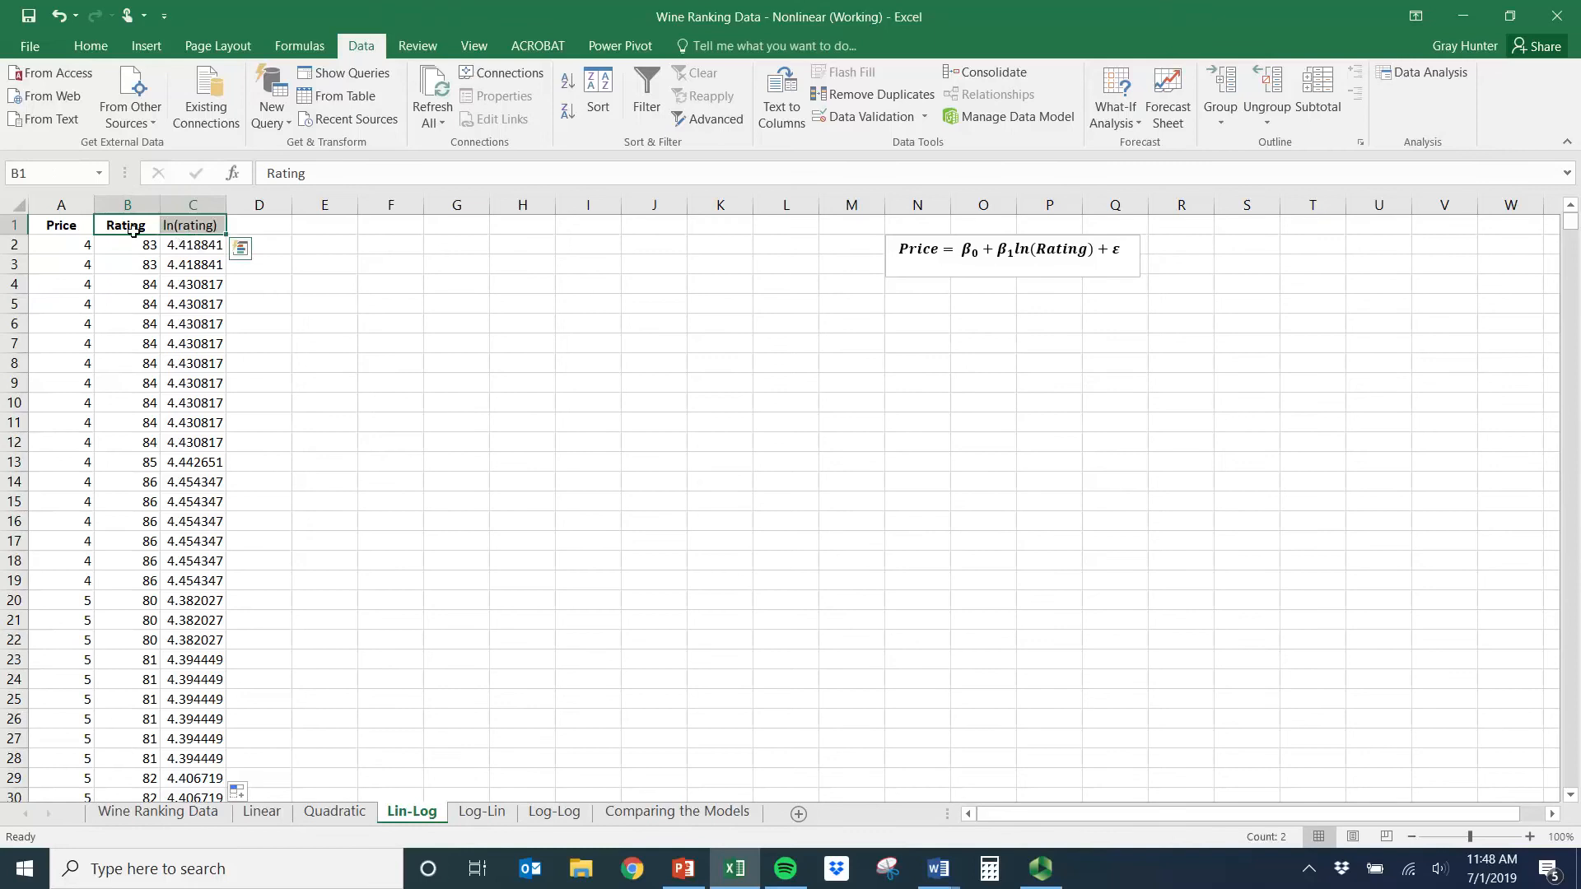
{"action": "left_click", "coordinate": [922, 258]}
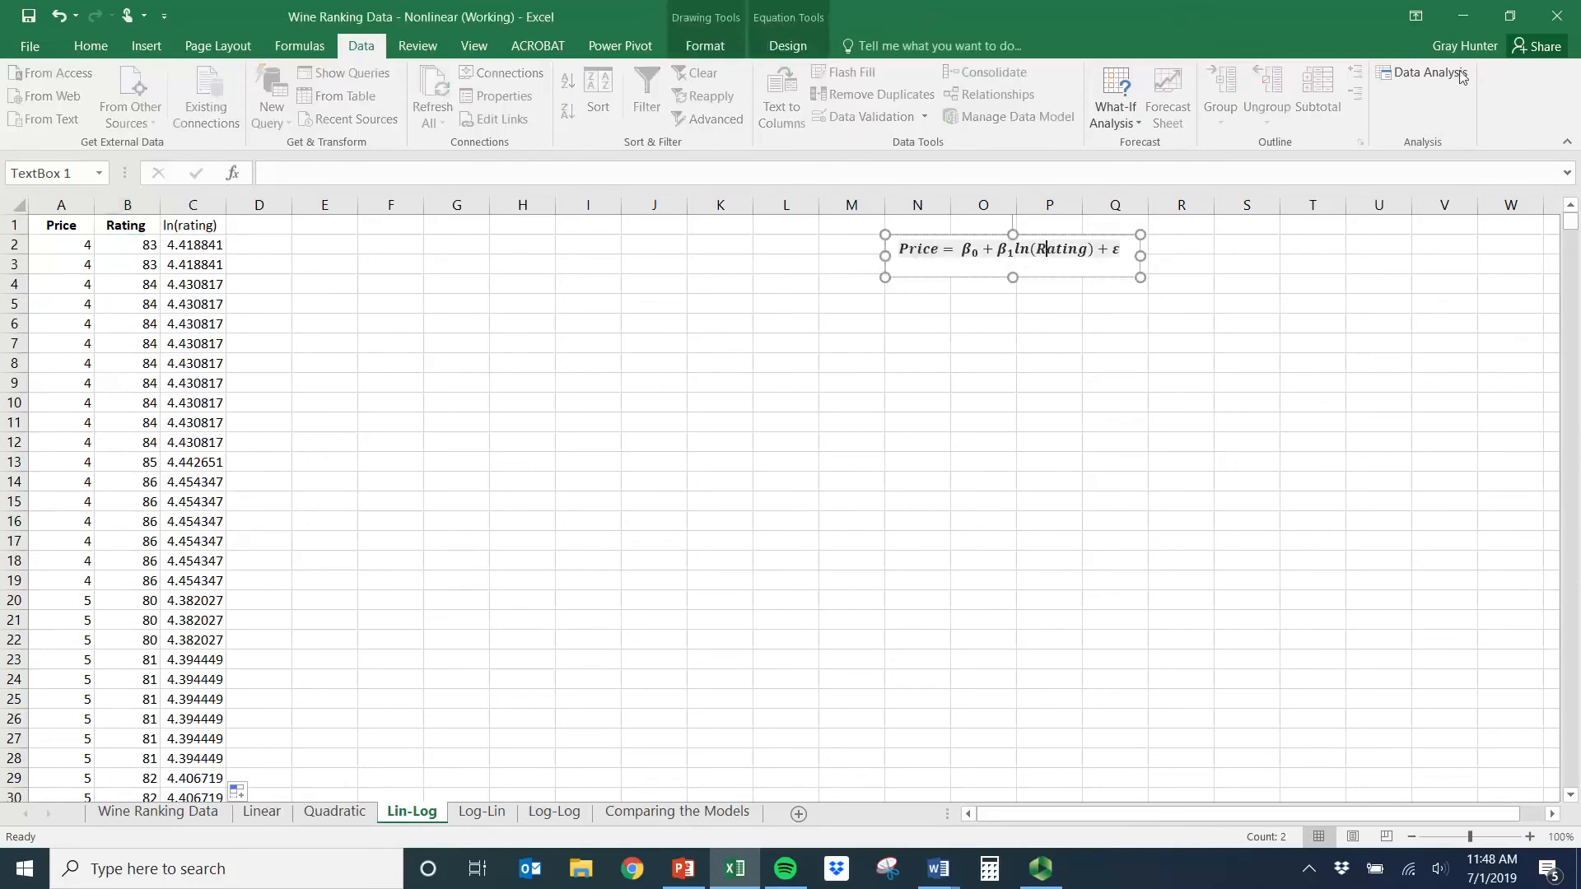
{"action": "left_click", "coordinate": [1430, 73]}
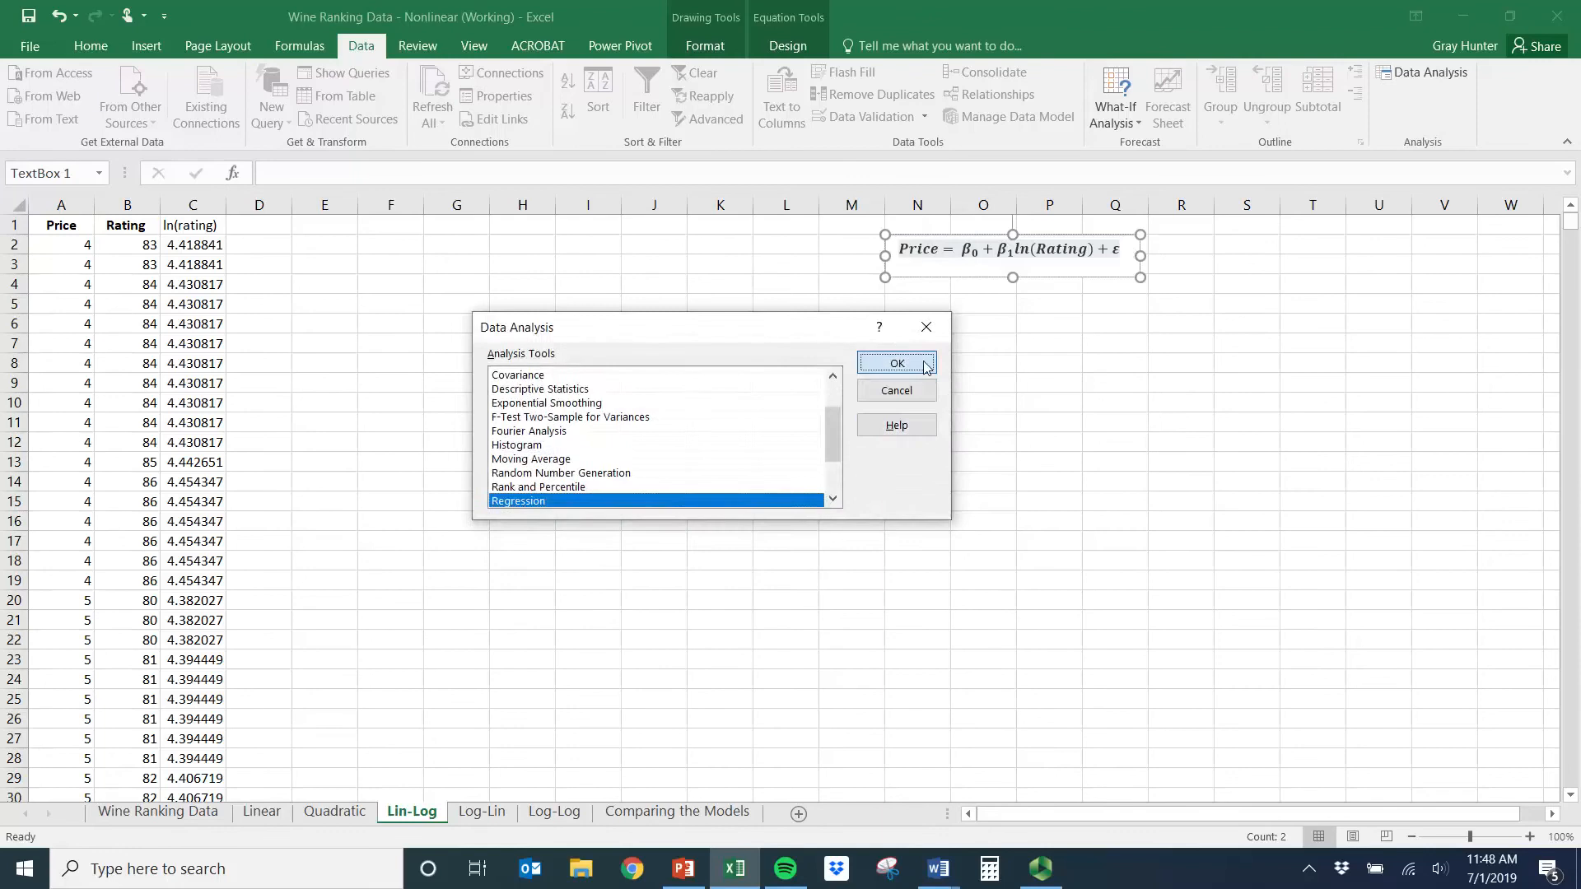
{"action": "left_click", "coordinate": [925, 365]}
{"action": "left_click", "coordinate": [814, 278]}
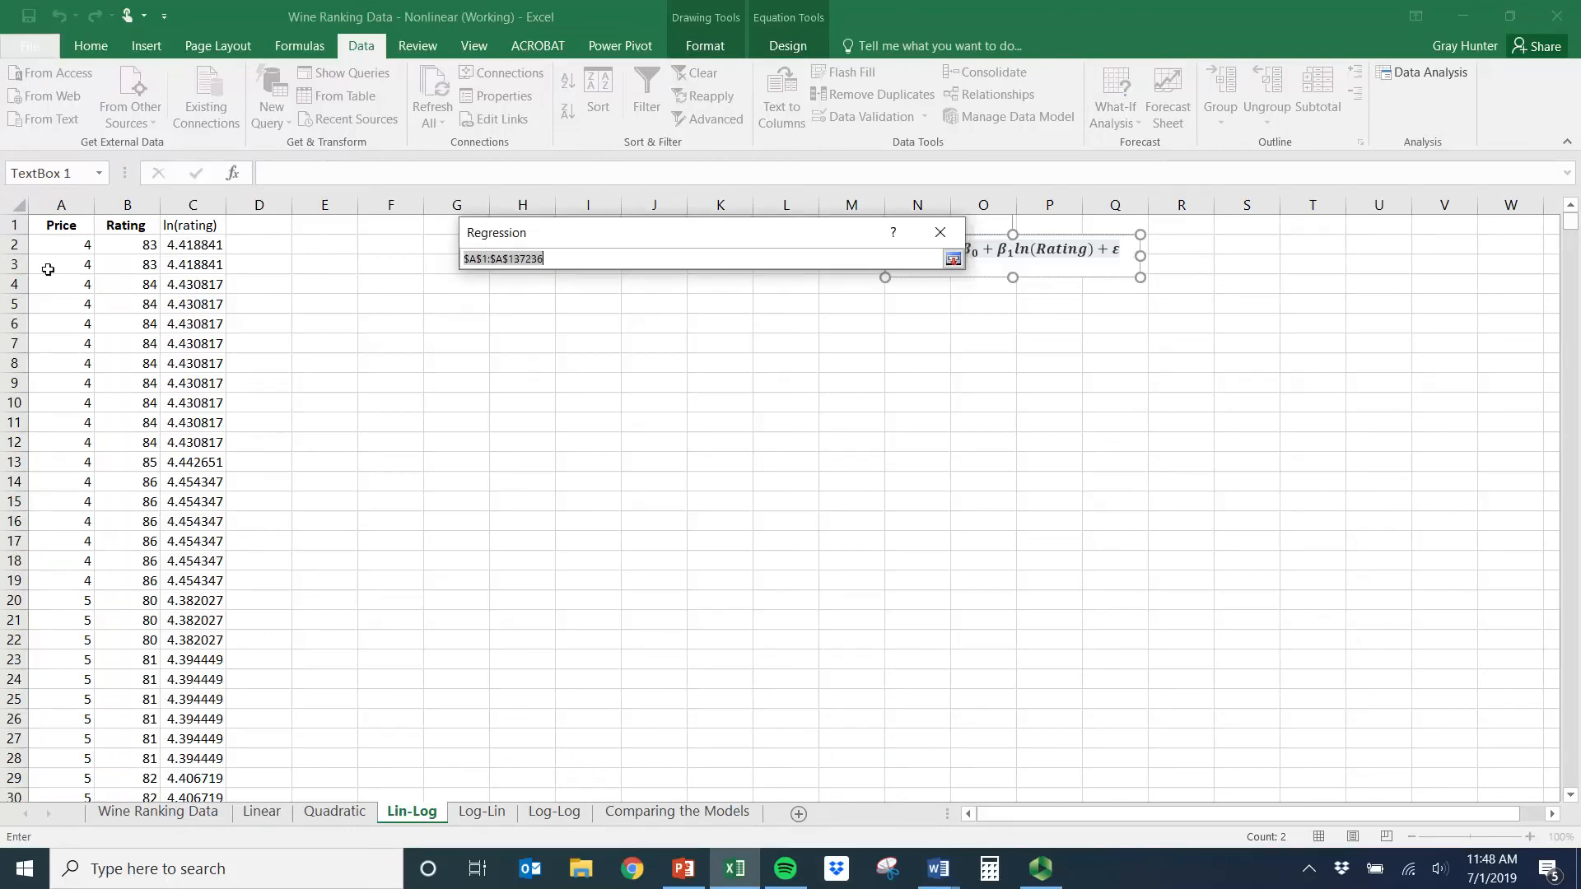
{"action": "left_click", "coordinate": [74, 226]}
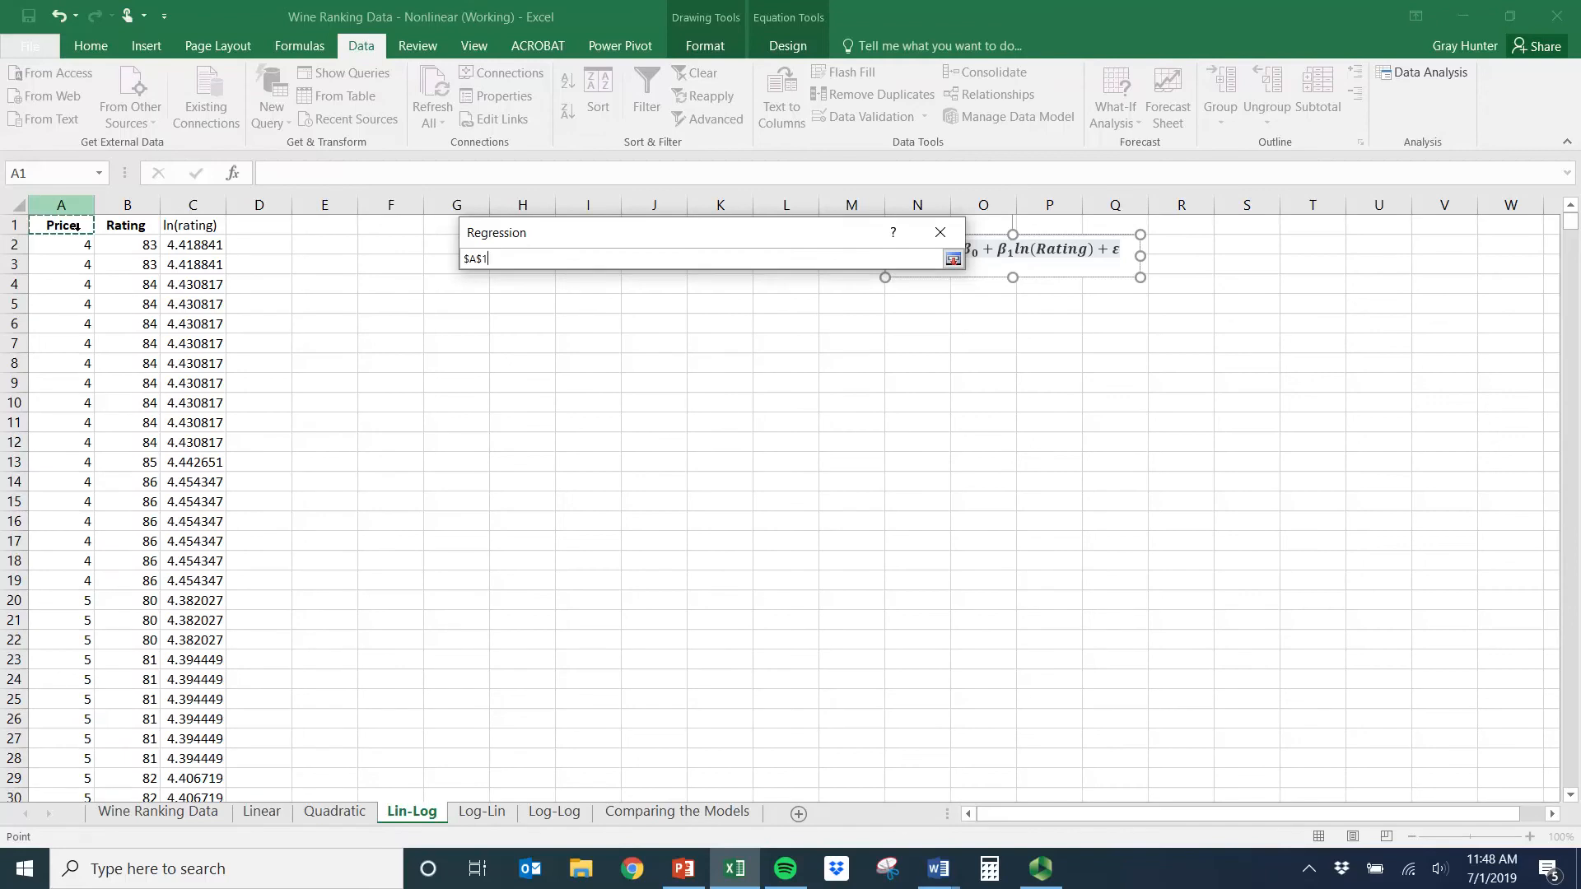
{"action": "left_click", "coordinate": [519, 445]}
{"action": "left_click", "coordinate": [990, 363]}
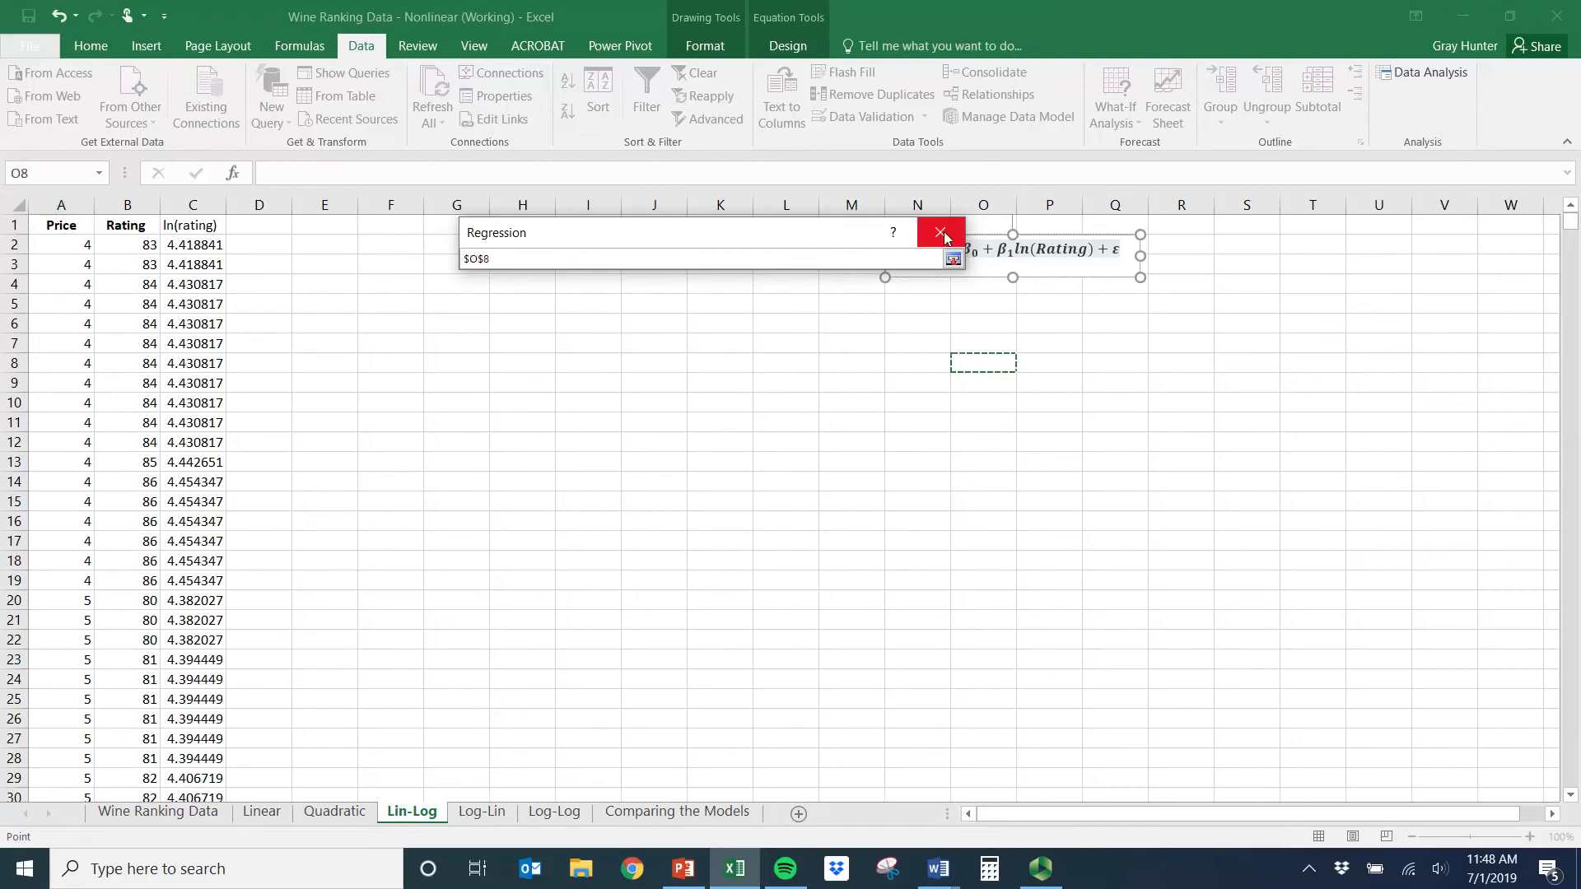
{"action": "left_click", "coordinate": [944, 237]}
{"action": "left_click", "coordinate": [924, 303]}
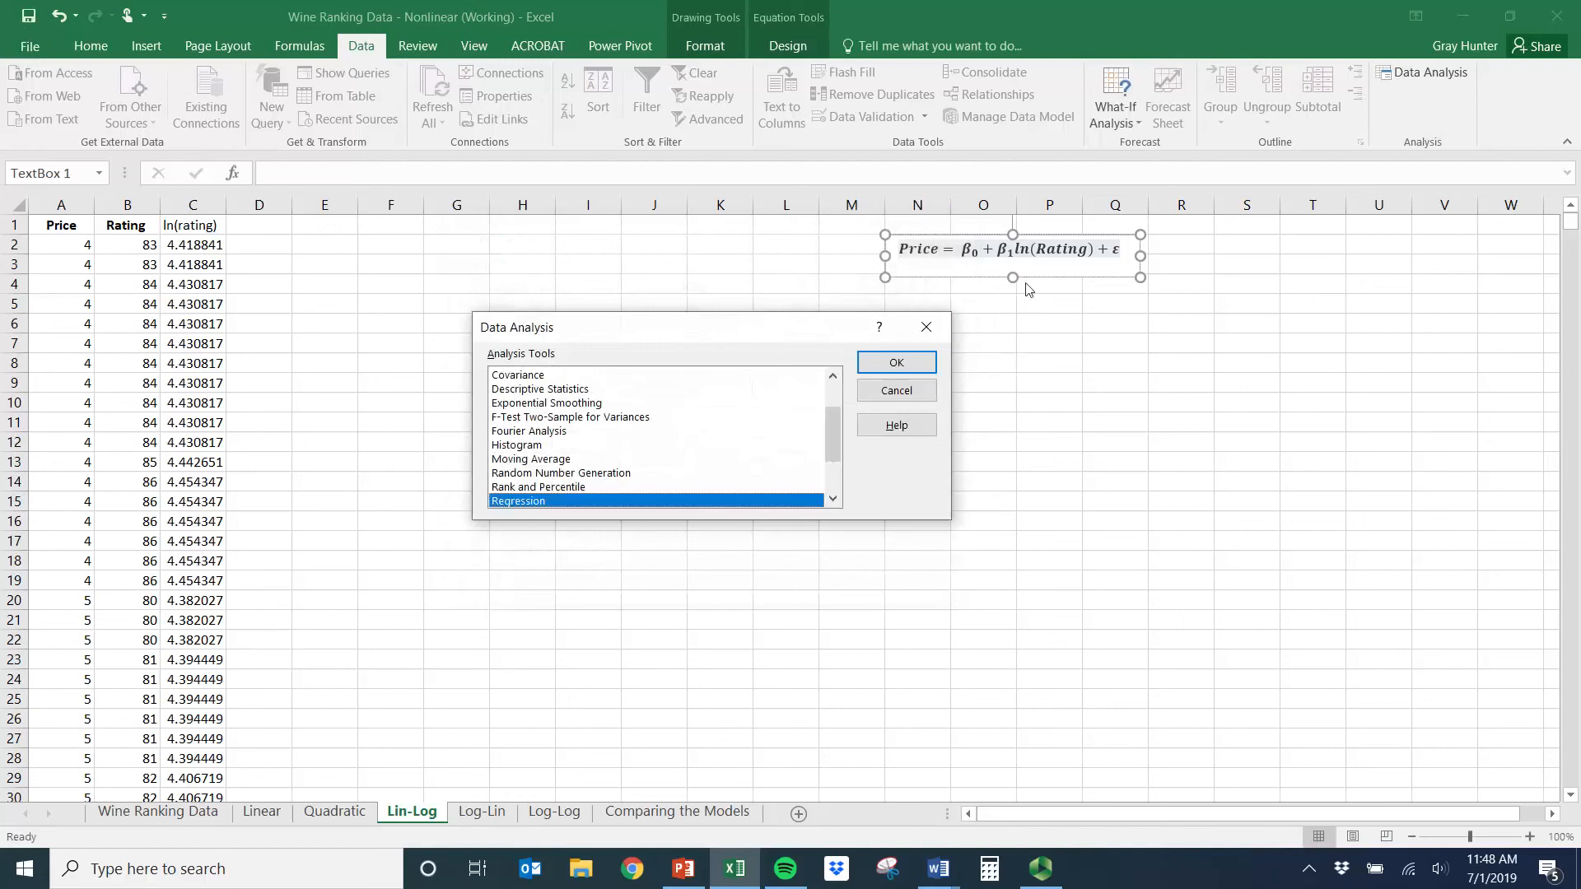
{"action": "left_click", "coordinate": [914, 392]}
{"action": "left_click", "coordinate": [976, 286]}
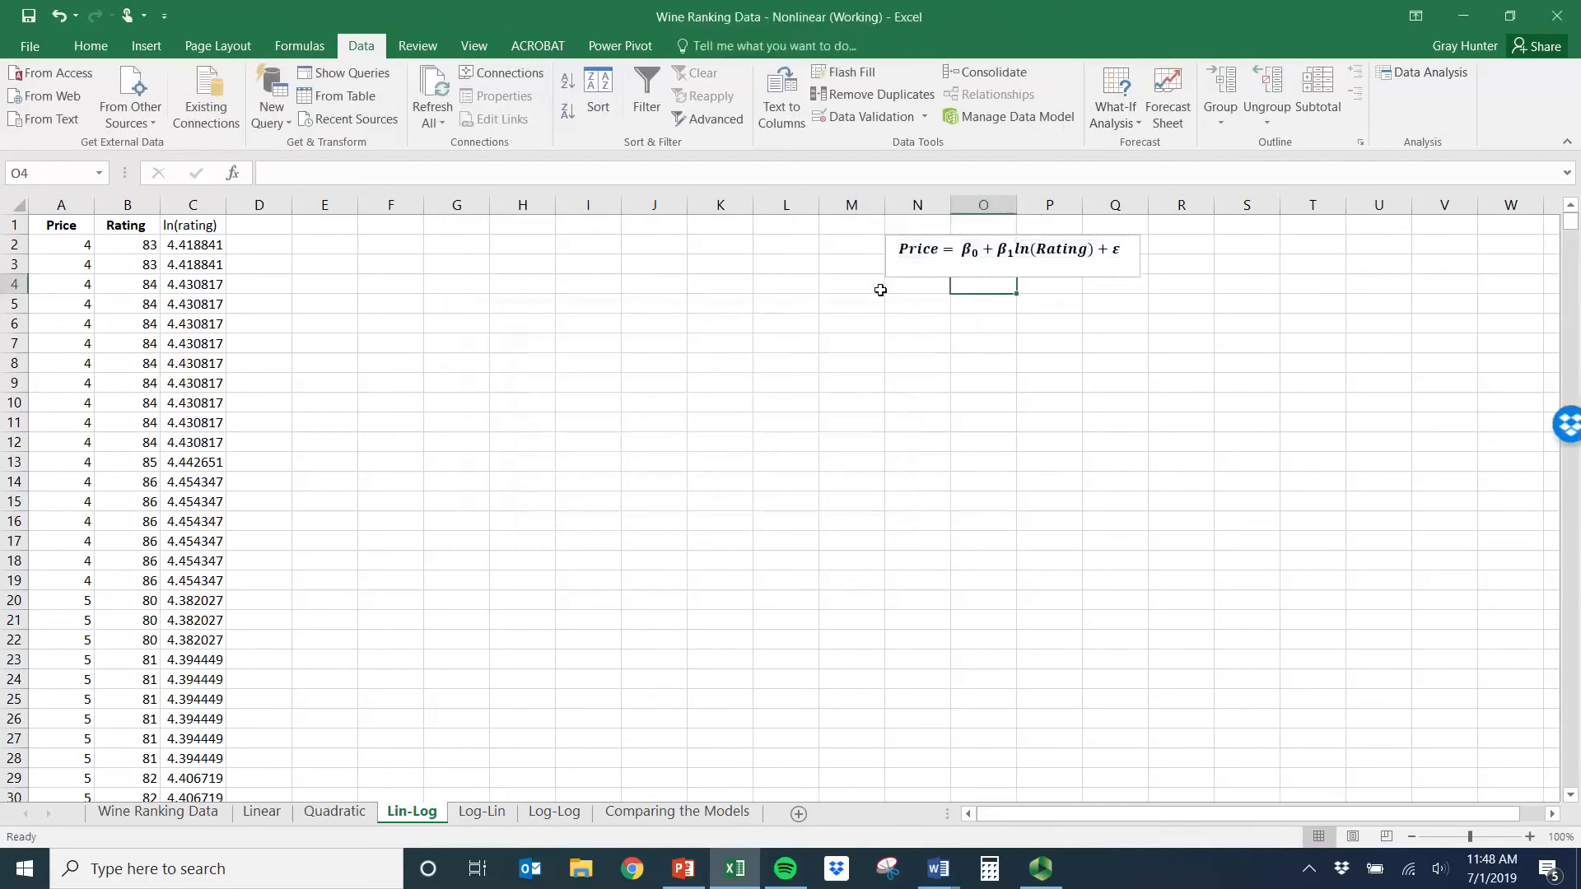
- Start a Regression analysis on the Lin-Log sheet with the Price column and its header, $A$1:$A$137236, as the input Y range
{"action": "left_click", "coordinate": [1435, 75]}
{"action": "left_click", "coordinate": [899, 363]}
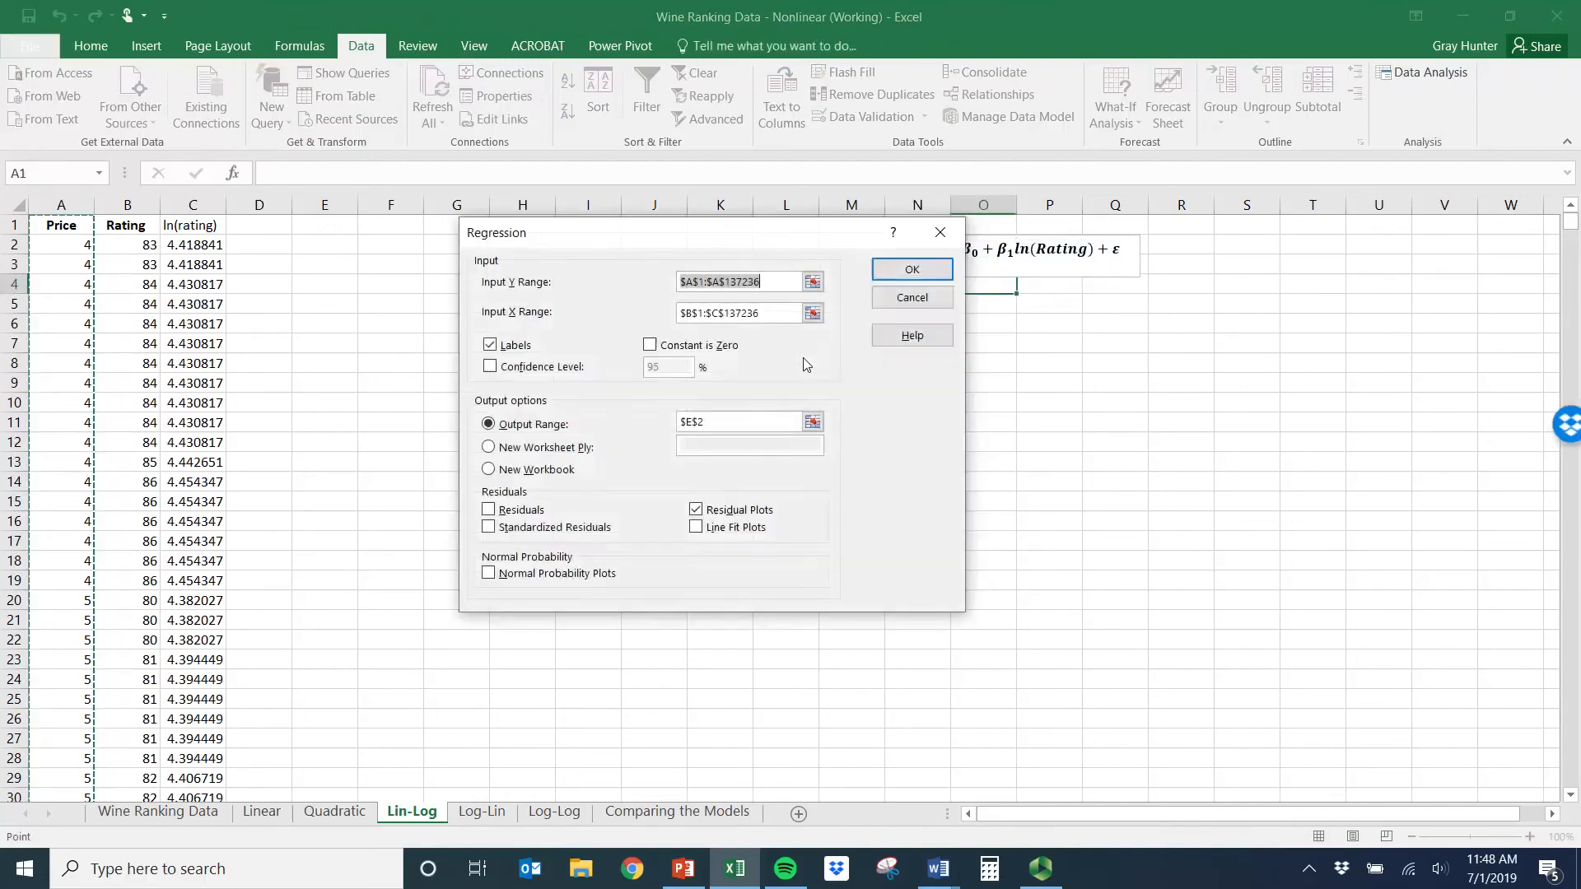
{"action": "left_click", "coordinate": [813, 282]}
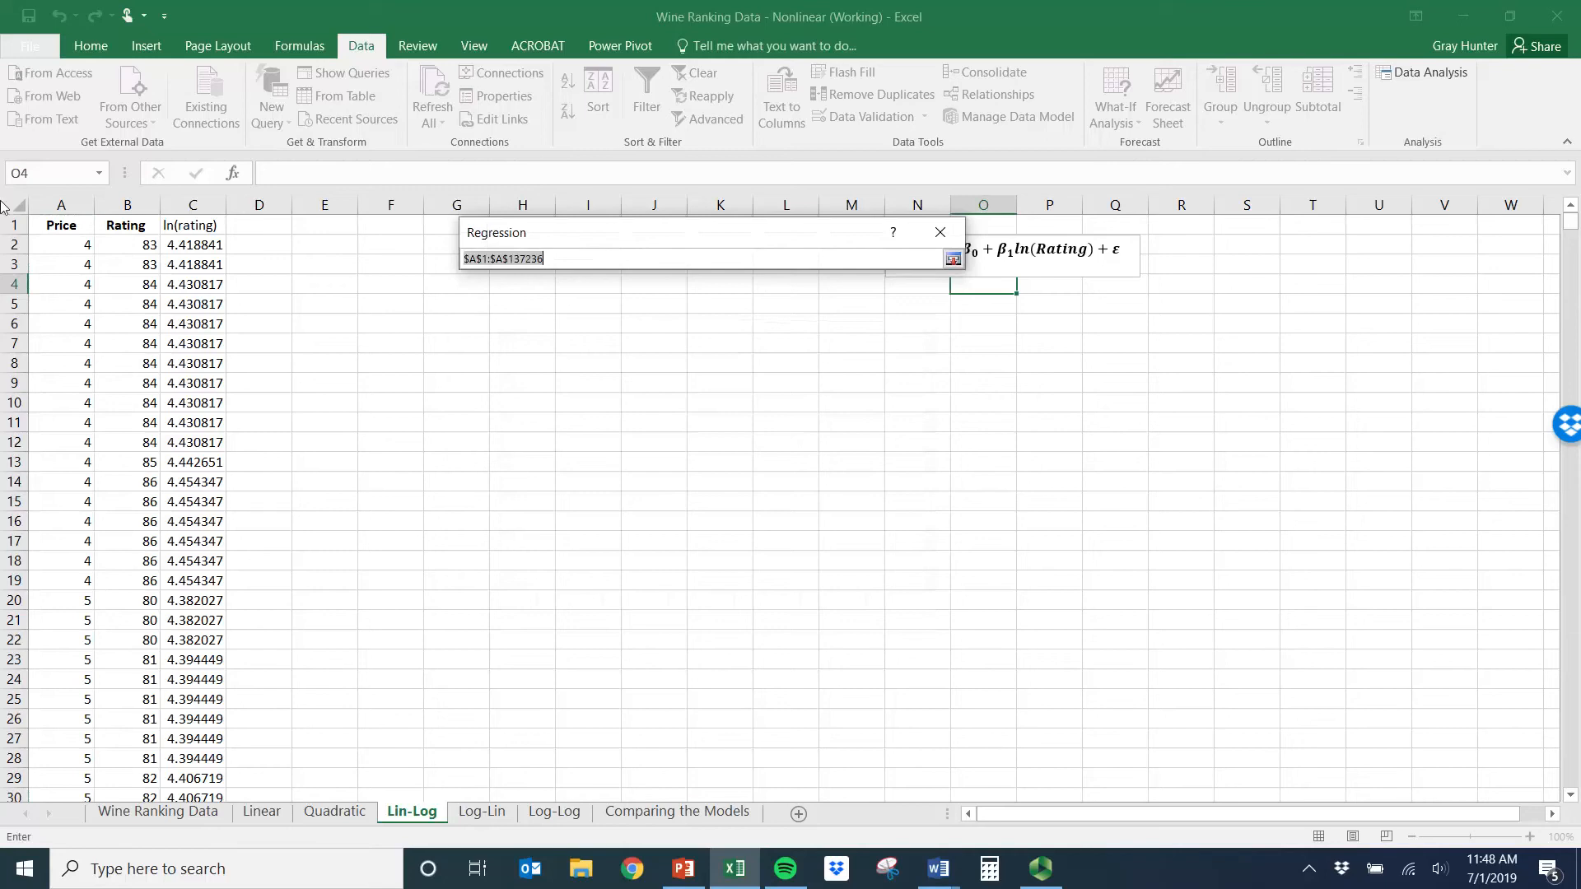
{"action": "left_click", "coordinate": [83, 233]}
{"action": "key", "text": "ctrl+shift+Down"}
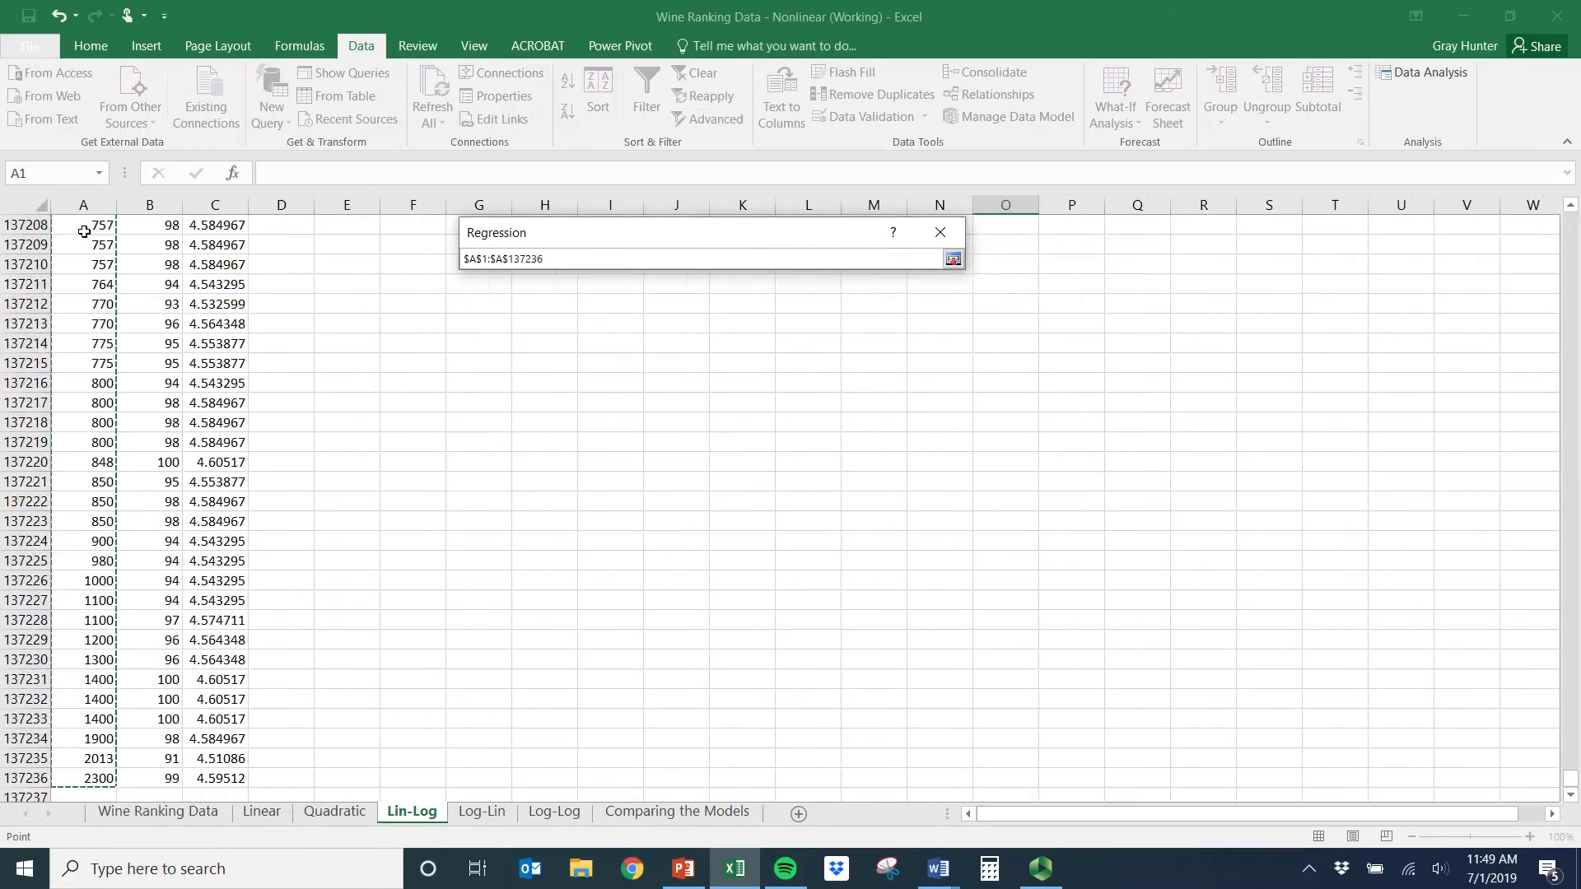
{"action": "key", "text": "Return"}
- Replace the regression's input X range with the ln(rating) column and its header, $C$1:$C$137236
{"action": "left_click_drag", "start_coordinate": [786, 314], "coordinate": [472, 313]}
{"action": "key", "text": "BackSpace"}
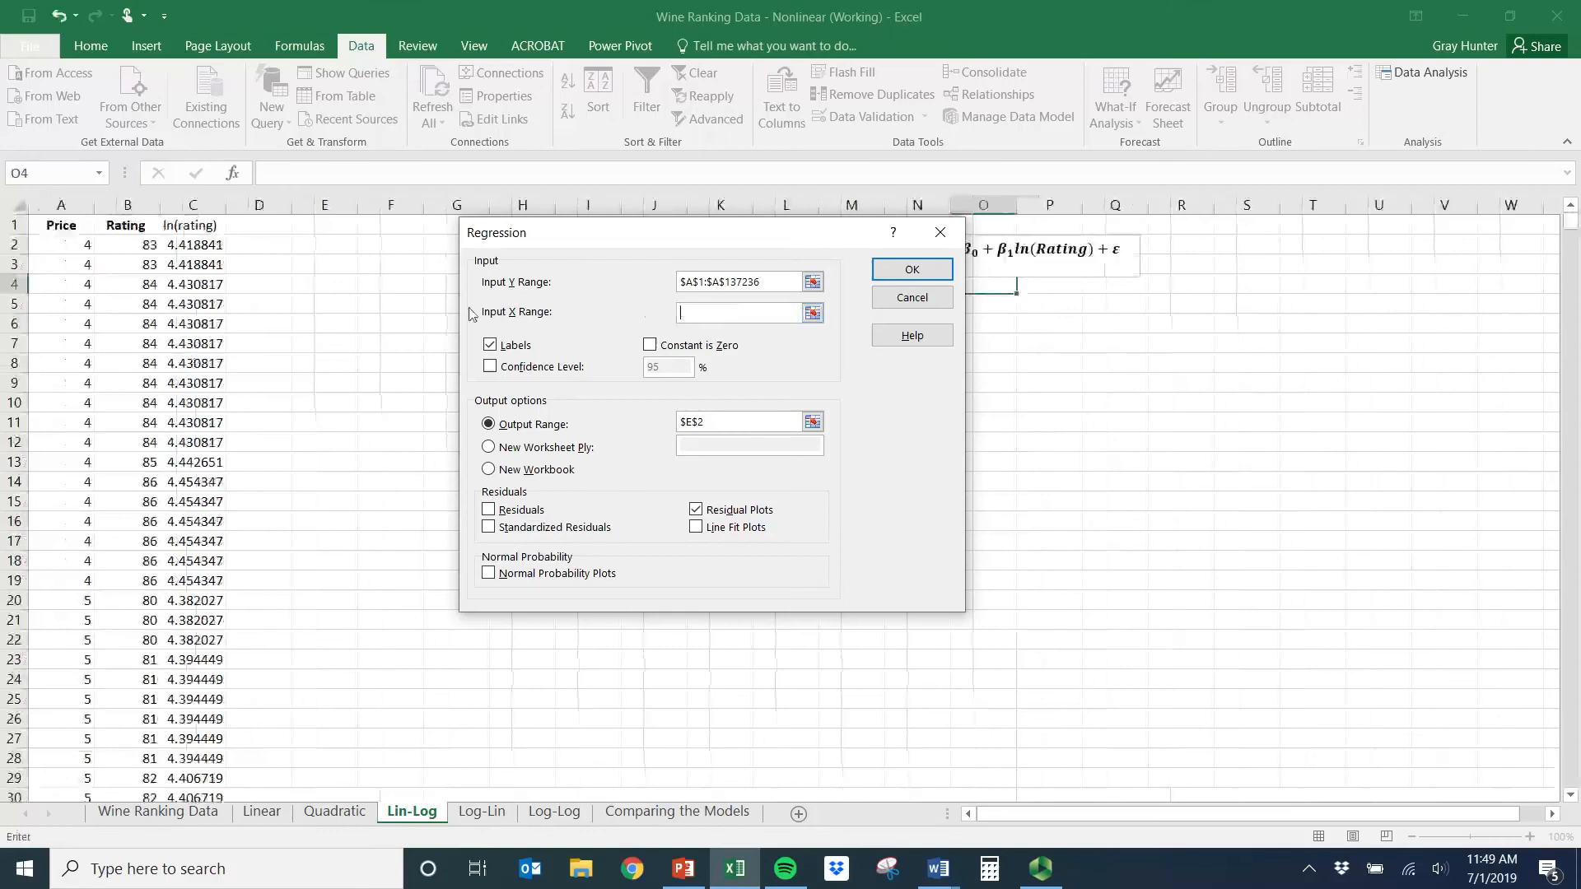
{"action": "left_click", "coordinate": [207, 230]}
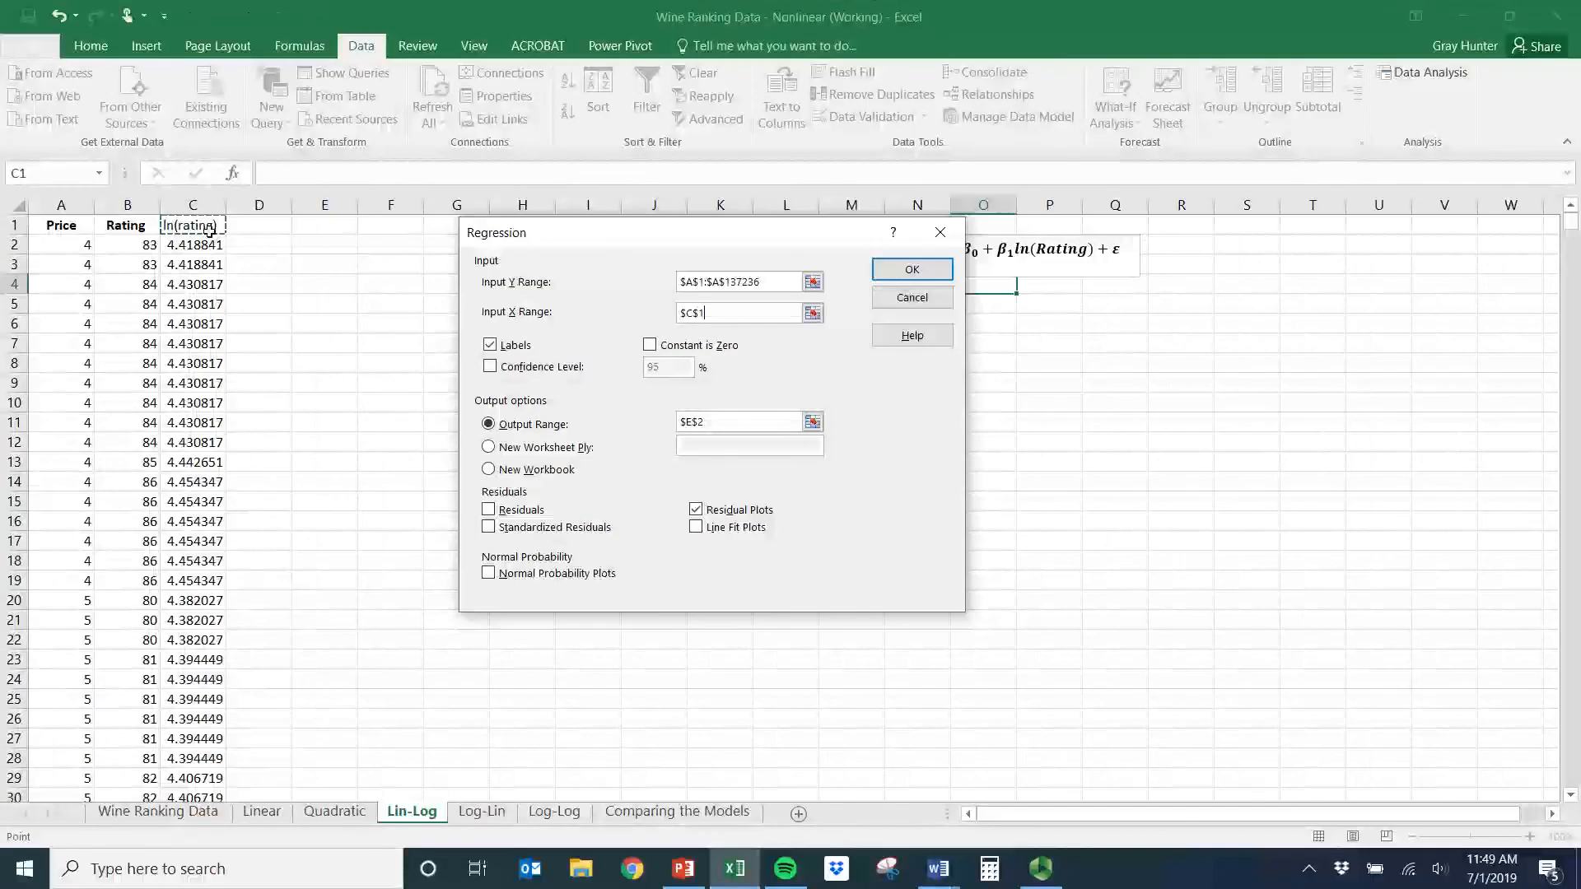
{"action": "key", "text": "ctrl+shift+Down"}
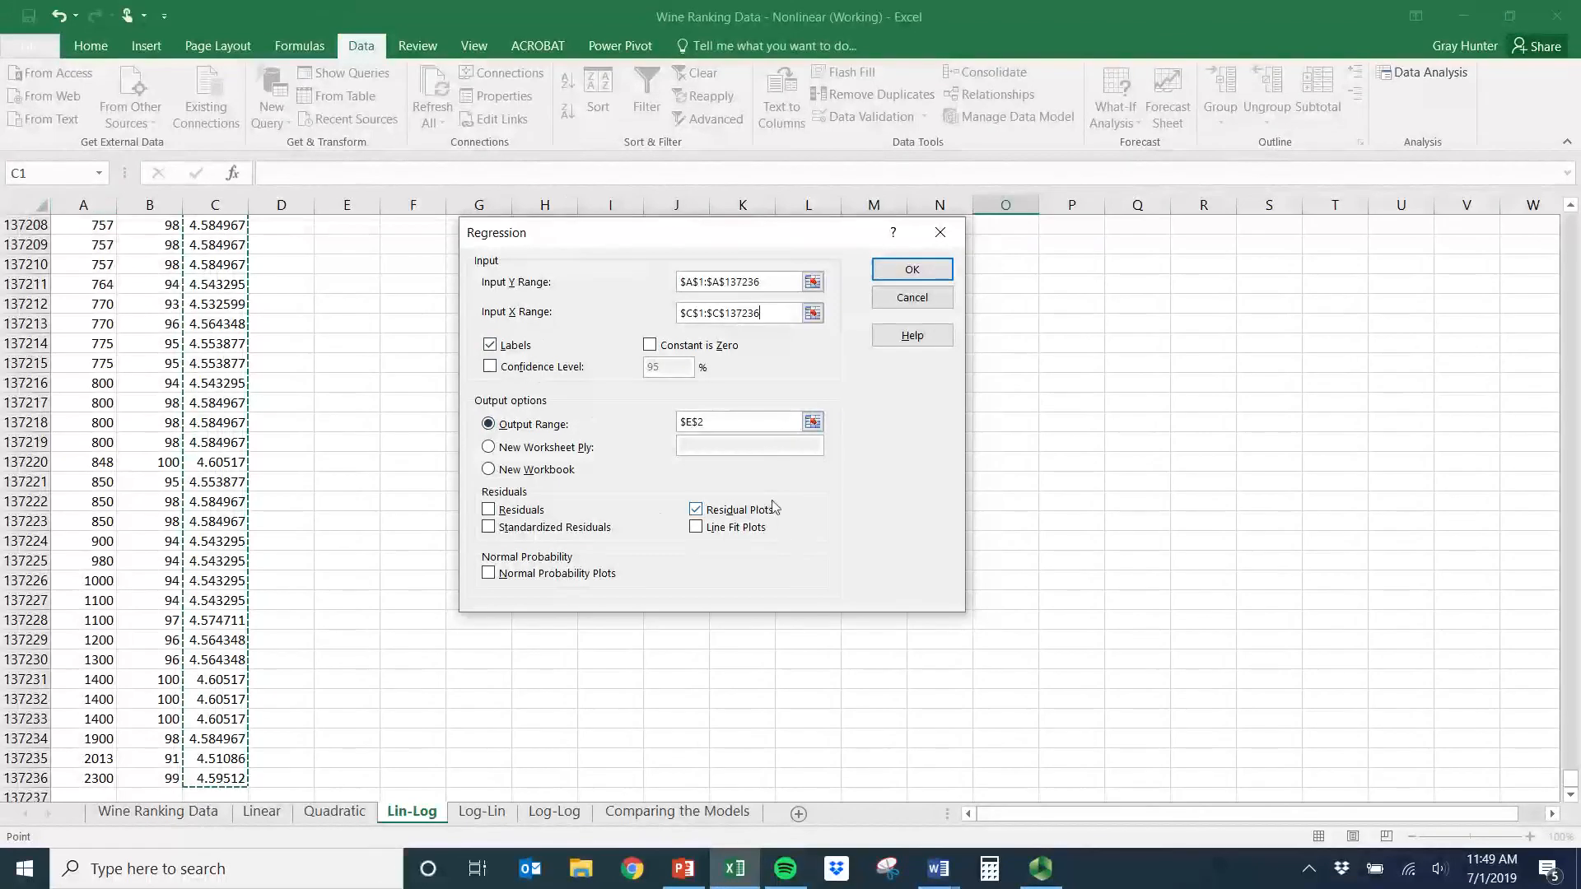
- Run the lin-log regression with output at $E$2 and move its ln(rating) residual plot below the model equation
{"action": "left_click", "coordinate": [925, 278]}
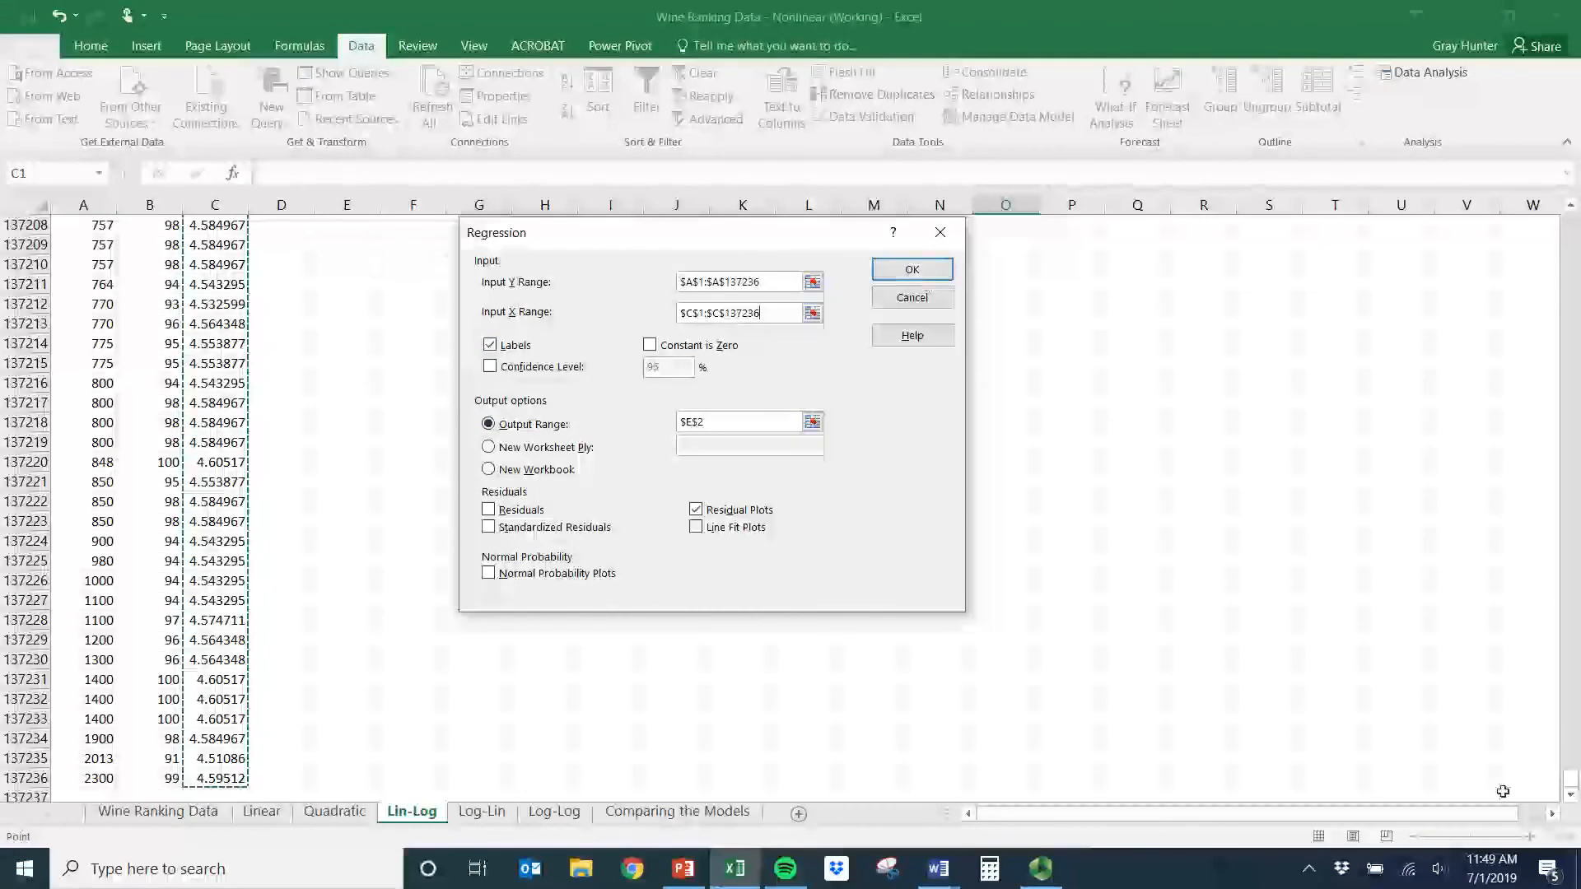
{"action": "left_click_drag", "start_coordinate": [1570, 778], "coordinate": [1573, 216]}
{"action": "scroll", "coordinate": [1461, 330], "scroll_direction": "up", "scroll_amount": 18}
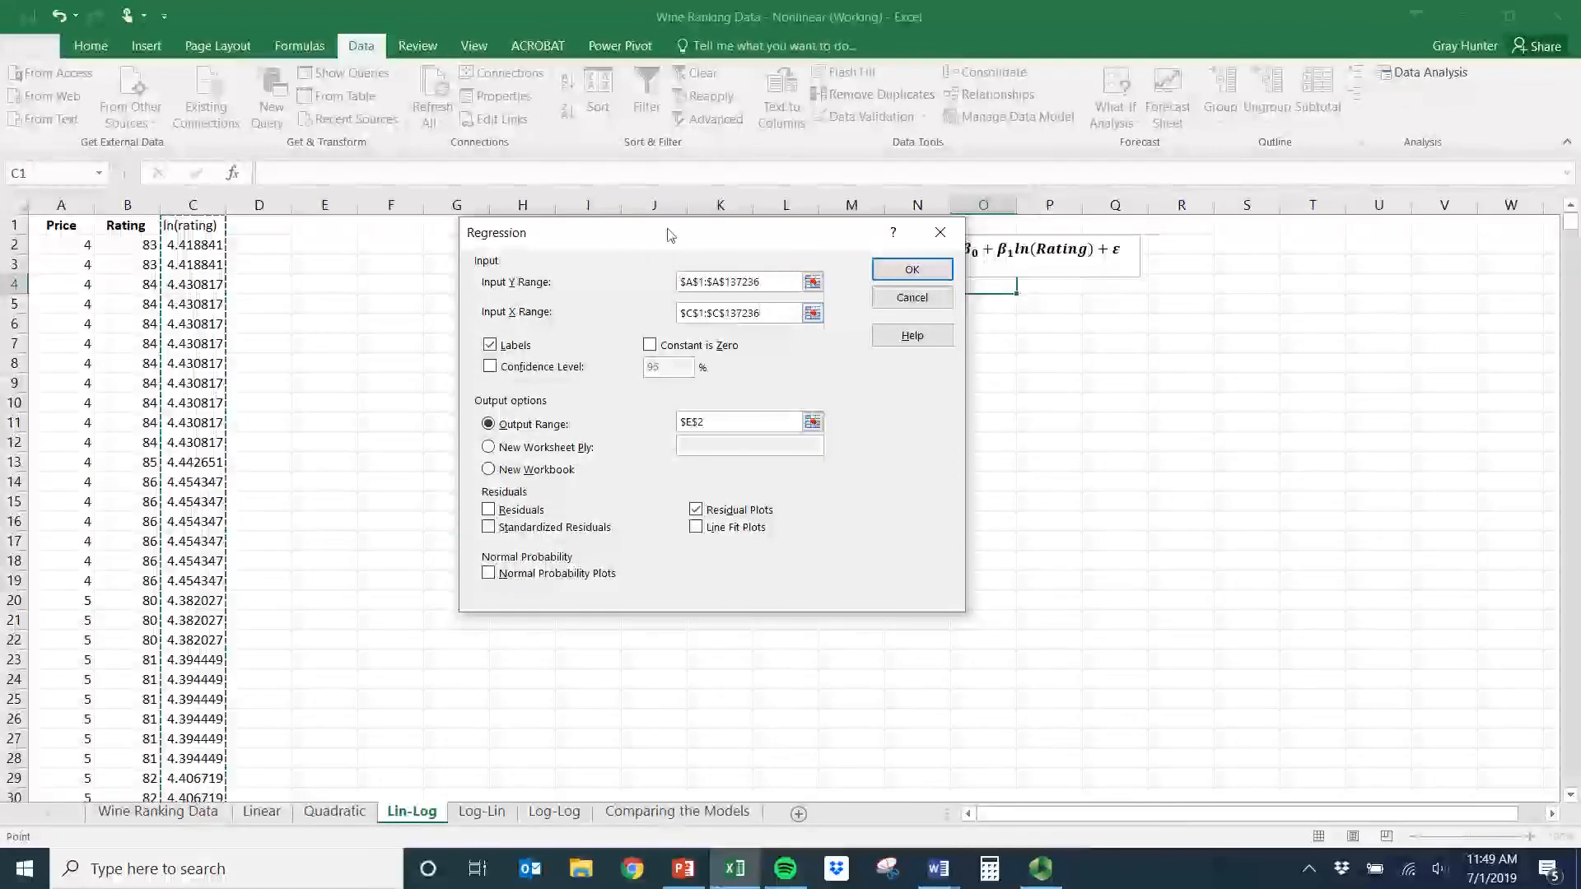
{"action": "left_click", "coordinate": [911, 269]}
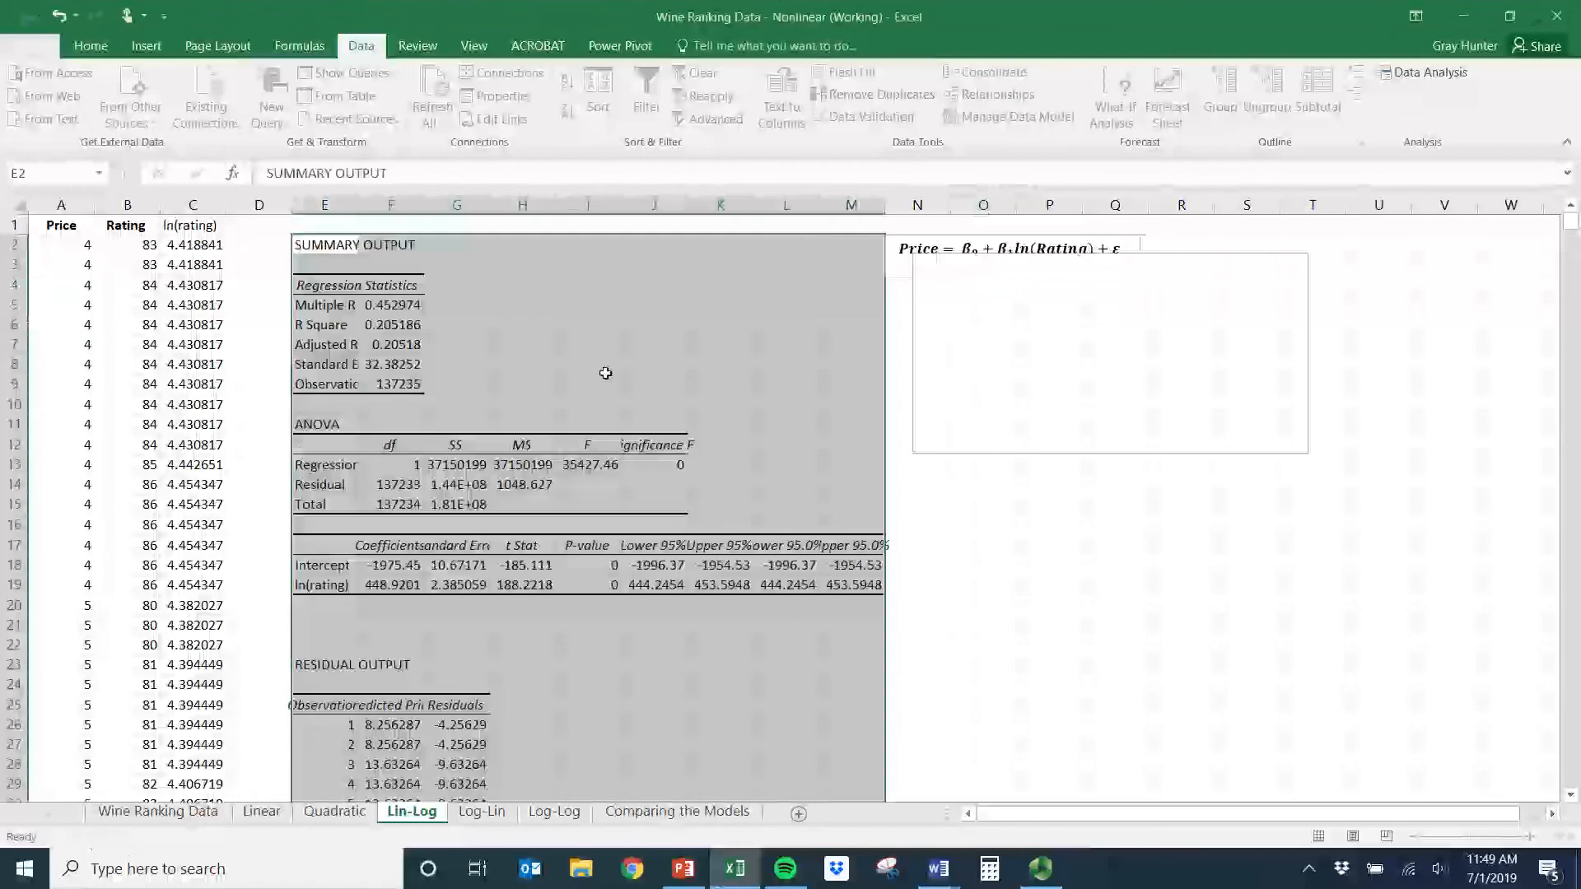
{"action": "left_click", "coordinate": [947, 289]}
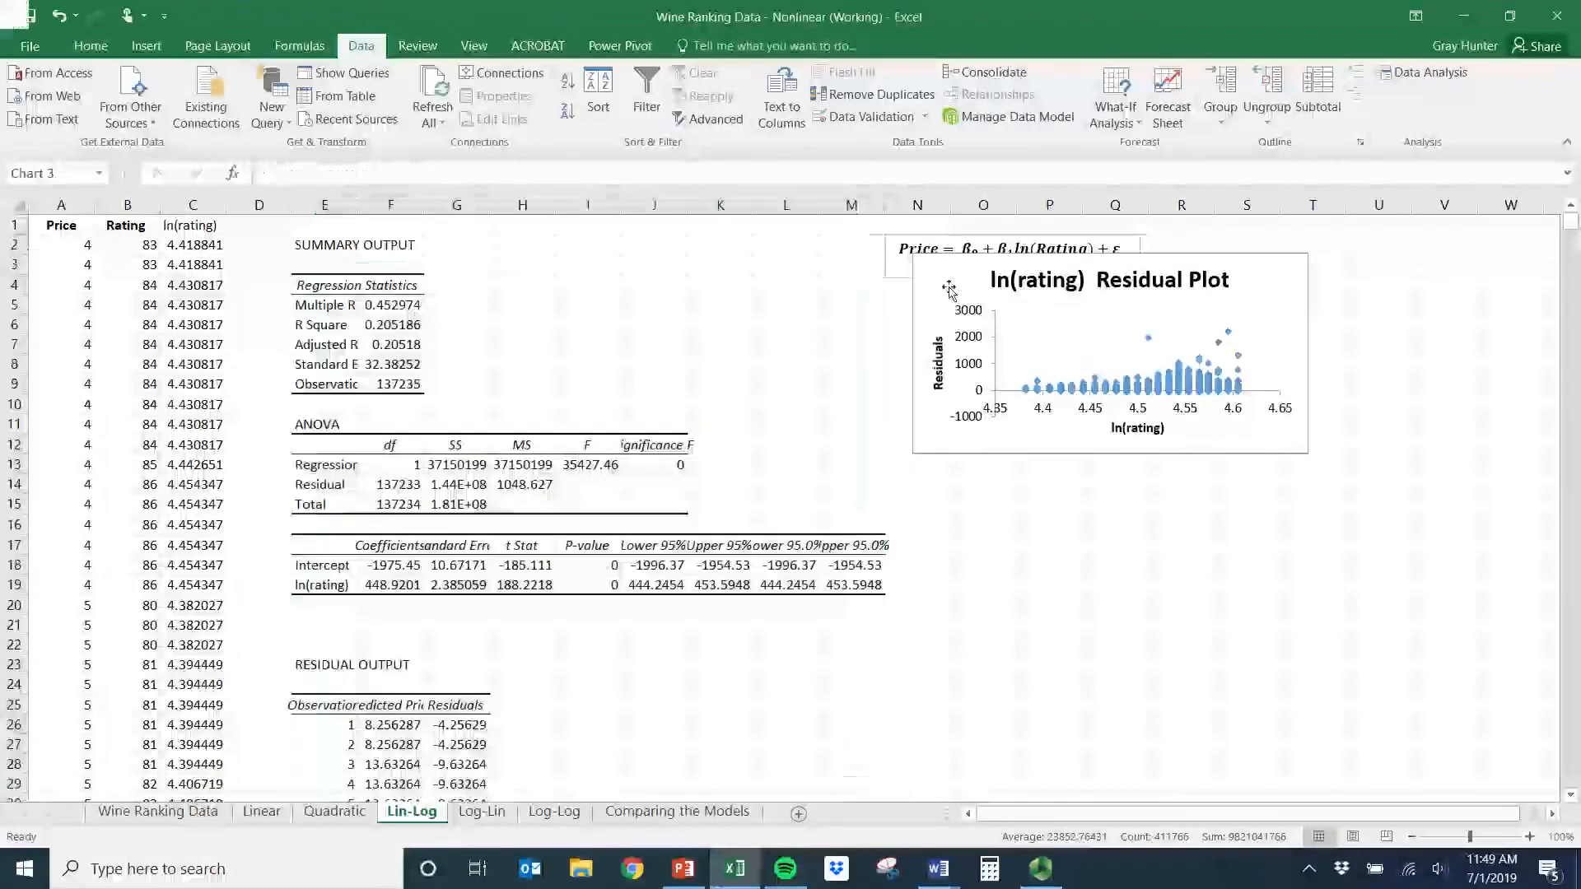
{"action": "left_click_drag", "start_coordinate": [947, 288], "coordinate": [934, 359]}
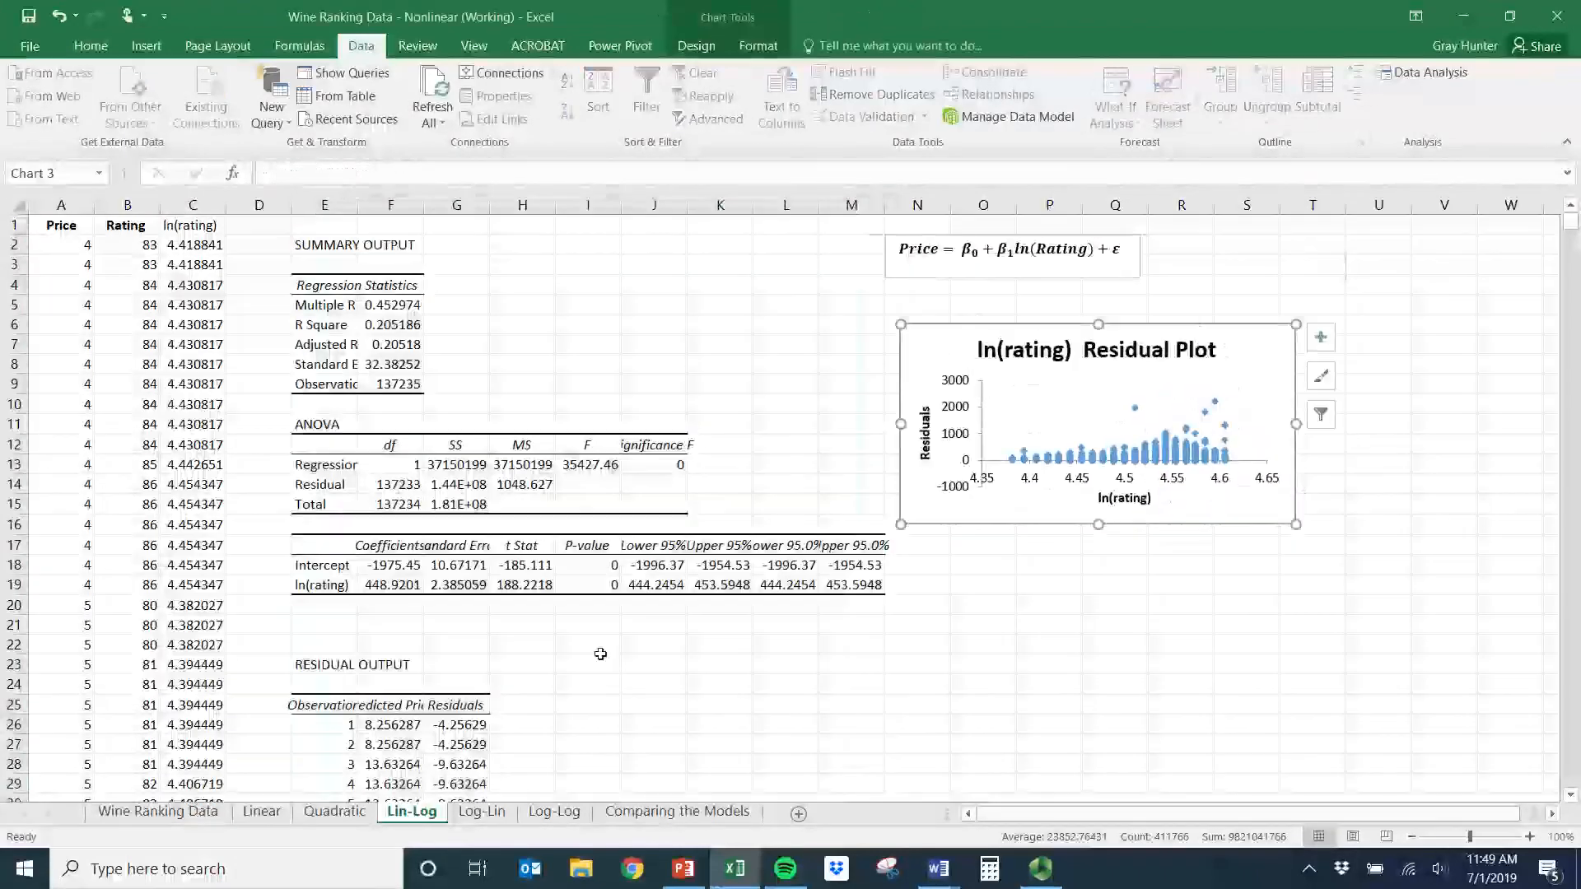
- On the Log-Lin sheet, review the ln(Price) model equation and insert a blank column between Price and Rating
{"action": "left_click", "coordinate": [494, 815]}
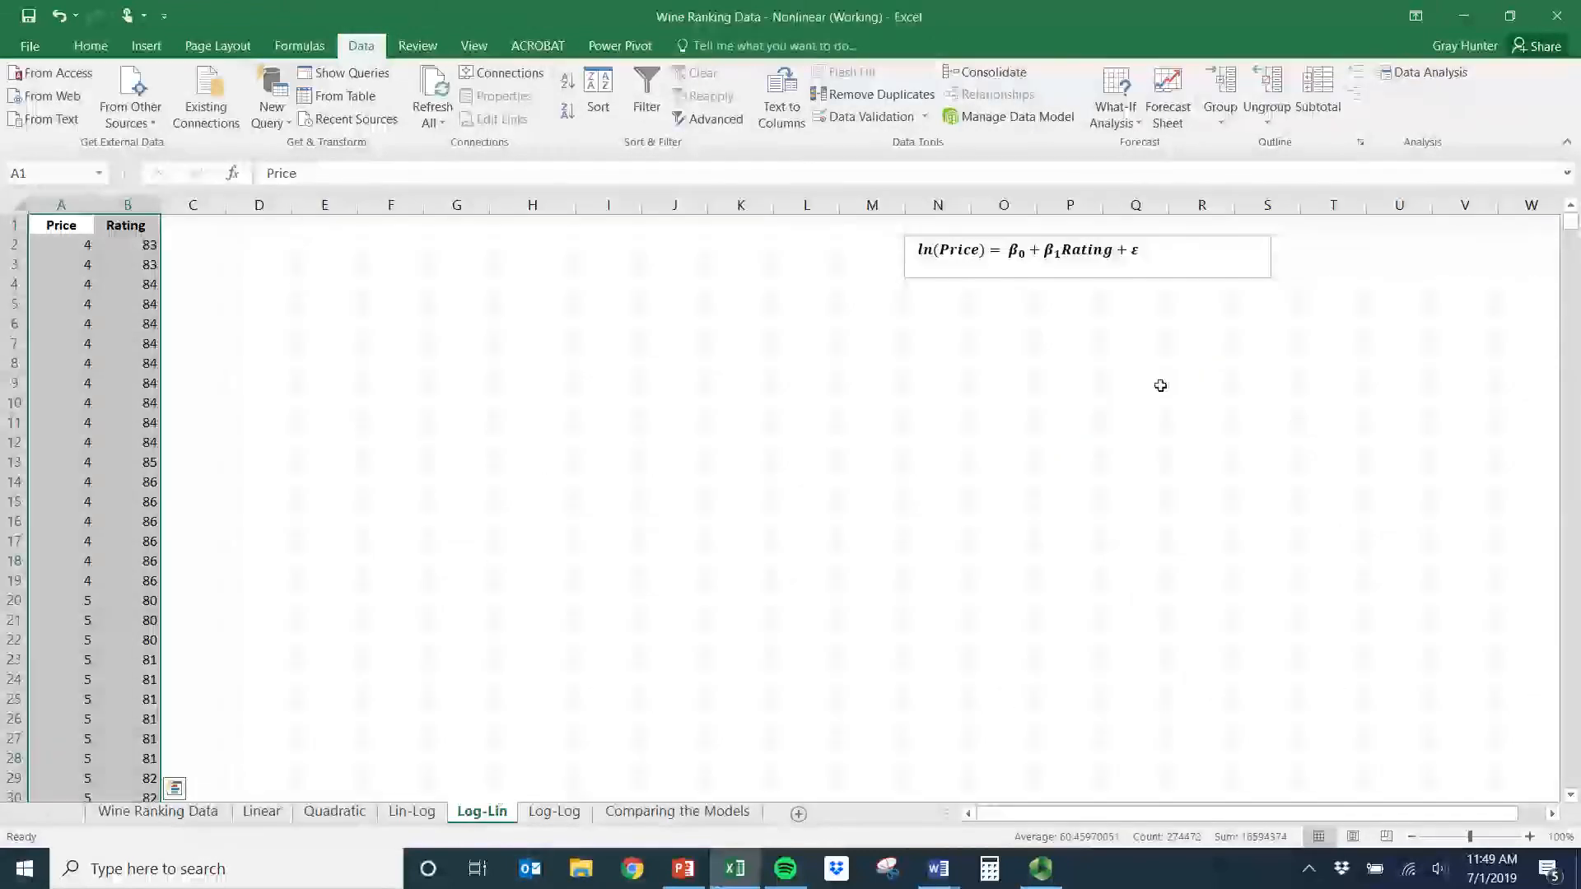
{"action": "left_click_drag", "start_coordinate": [929, 257], "coordinate": [1115, 252]}
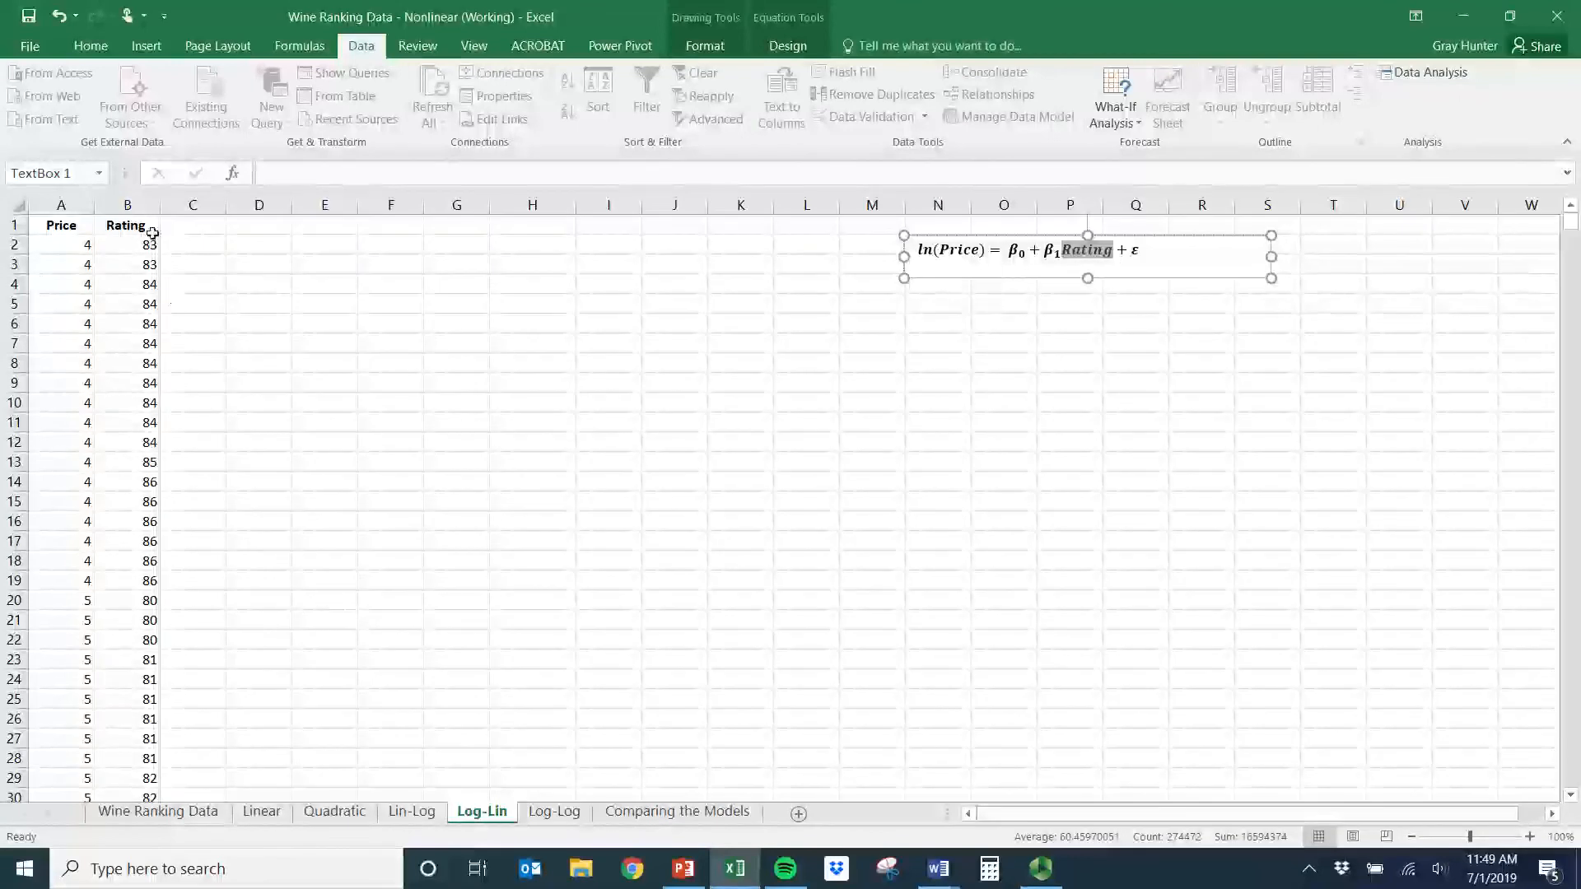
{"action": "left_click", "coordinate": [131, 205]}
{"action": "right_click", "coordinate": [138, 212]}
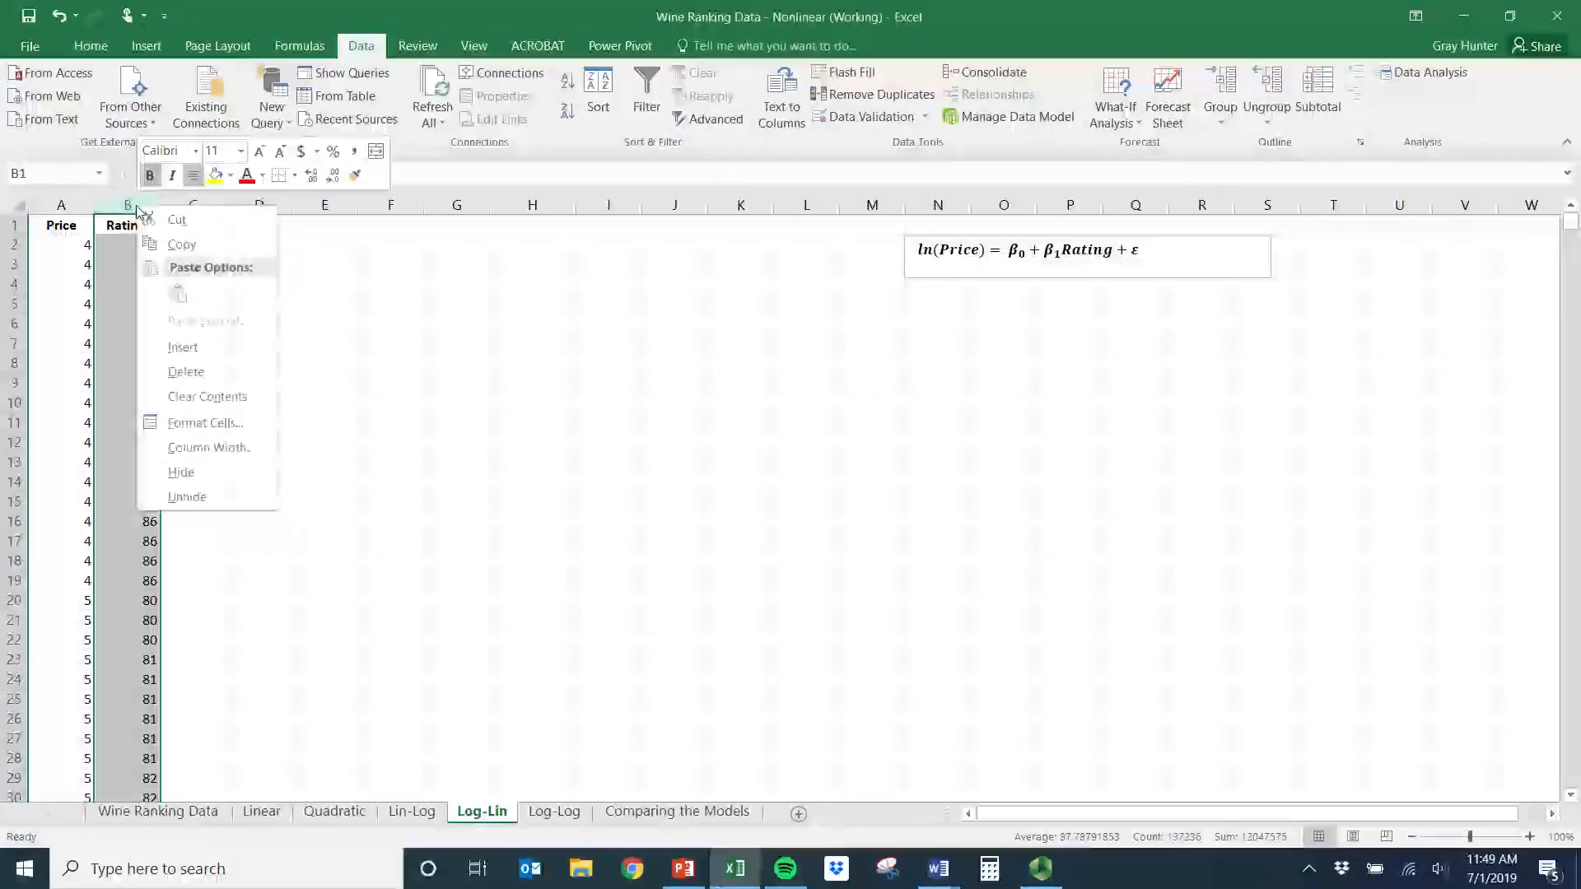
{"action": "left_click", "coordinate": [193, 347]}
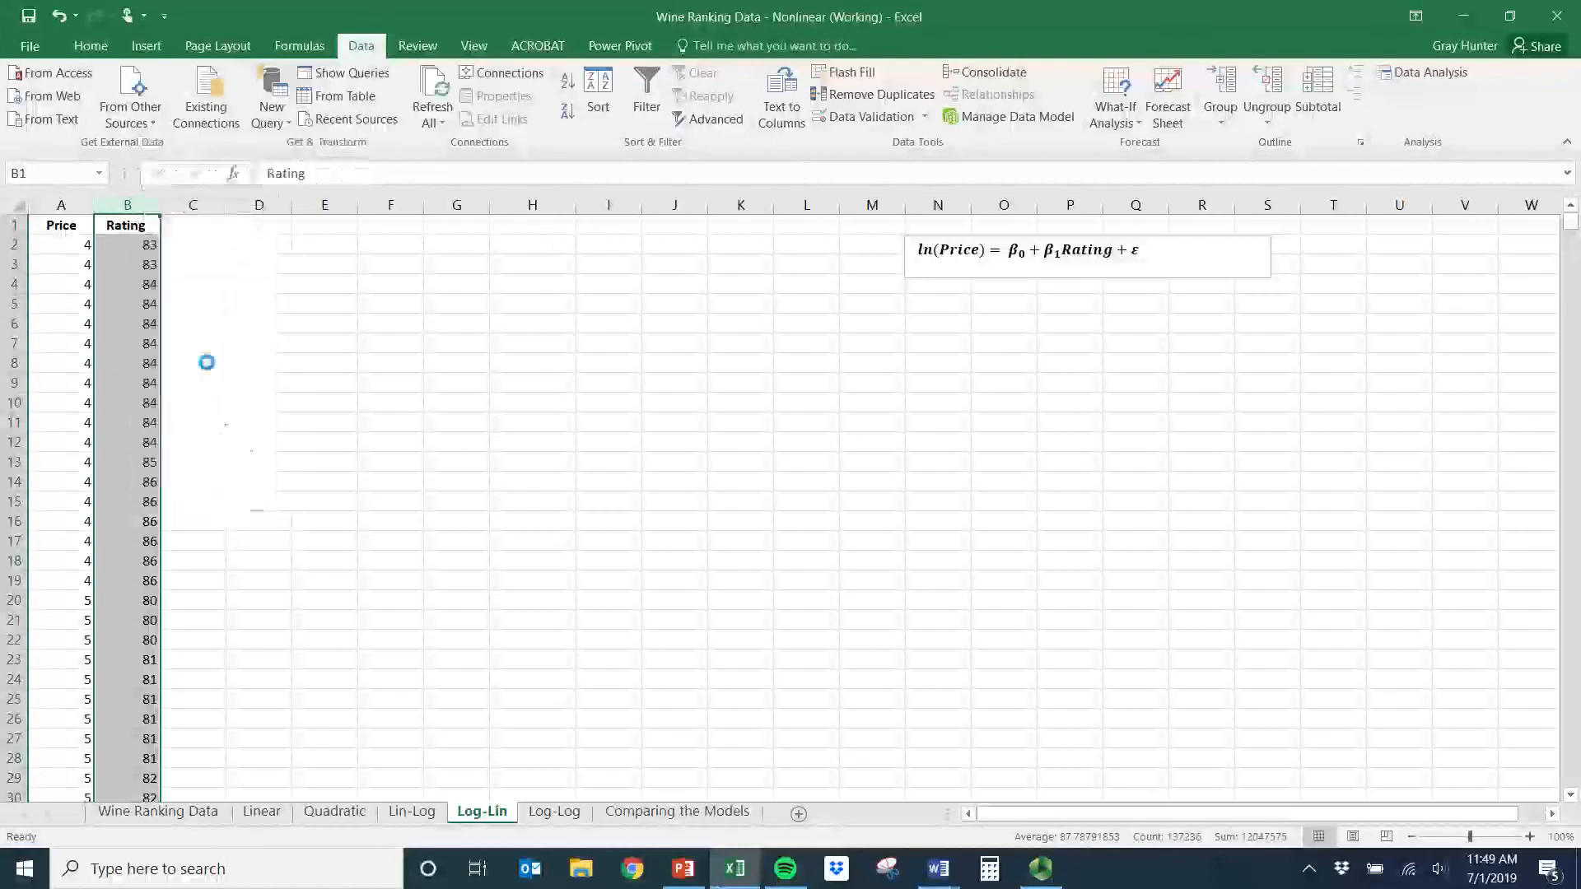
- Enter the header ln(Price) in cell B1 of the blank column between Price and Rating
{"action": "left_click", "coordinate": [140, 228]}
{"action": "type", "text": "ln"}
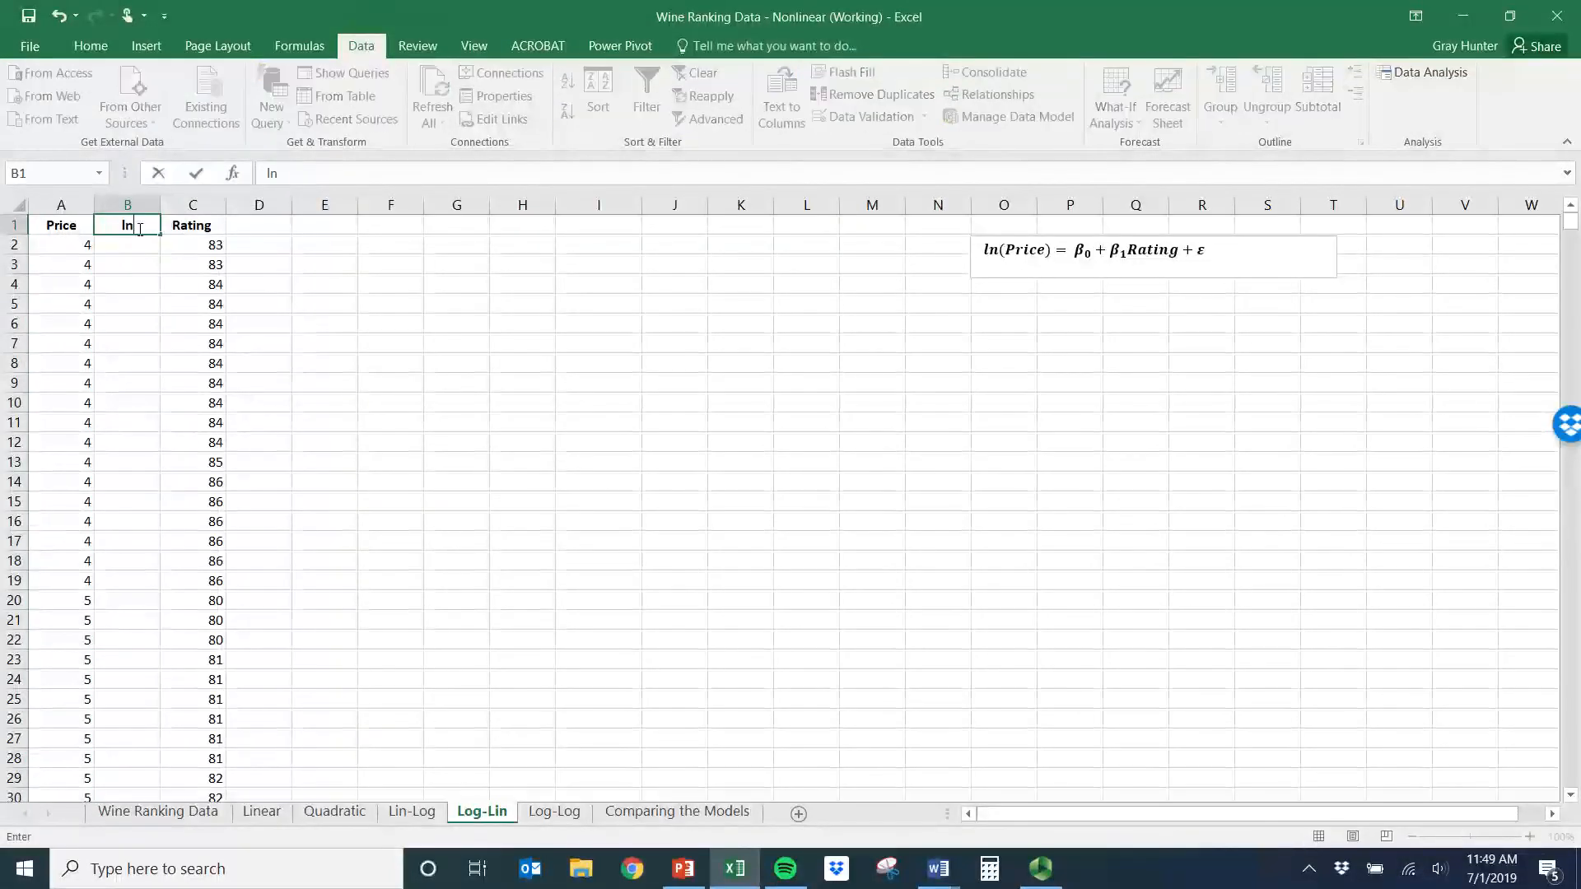
{"action": "type", "text": "(Price)"}
{"action": "key", "text": "Return"}
- Enter =LN(A2) in cell B2 and fill it down the whole ln(Price) column
{"action": "type", "text": "="}
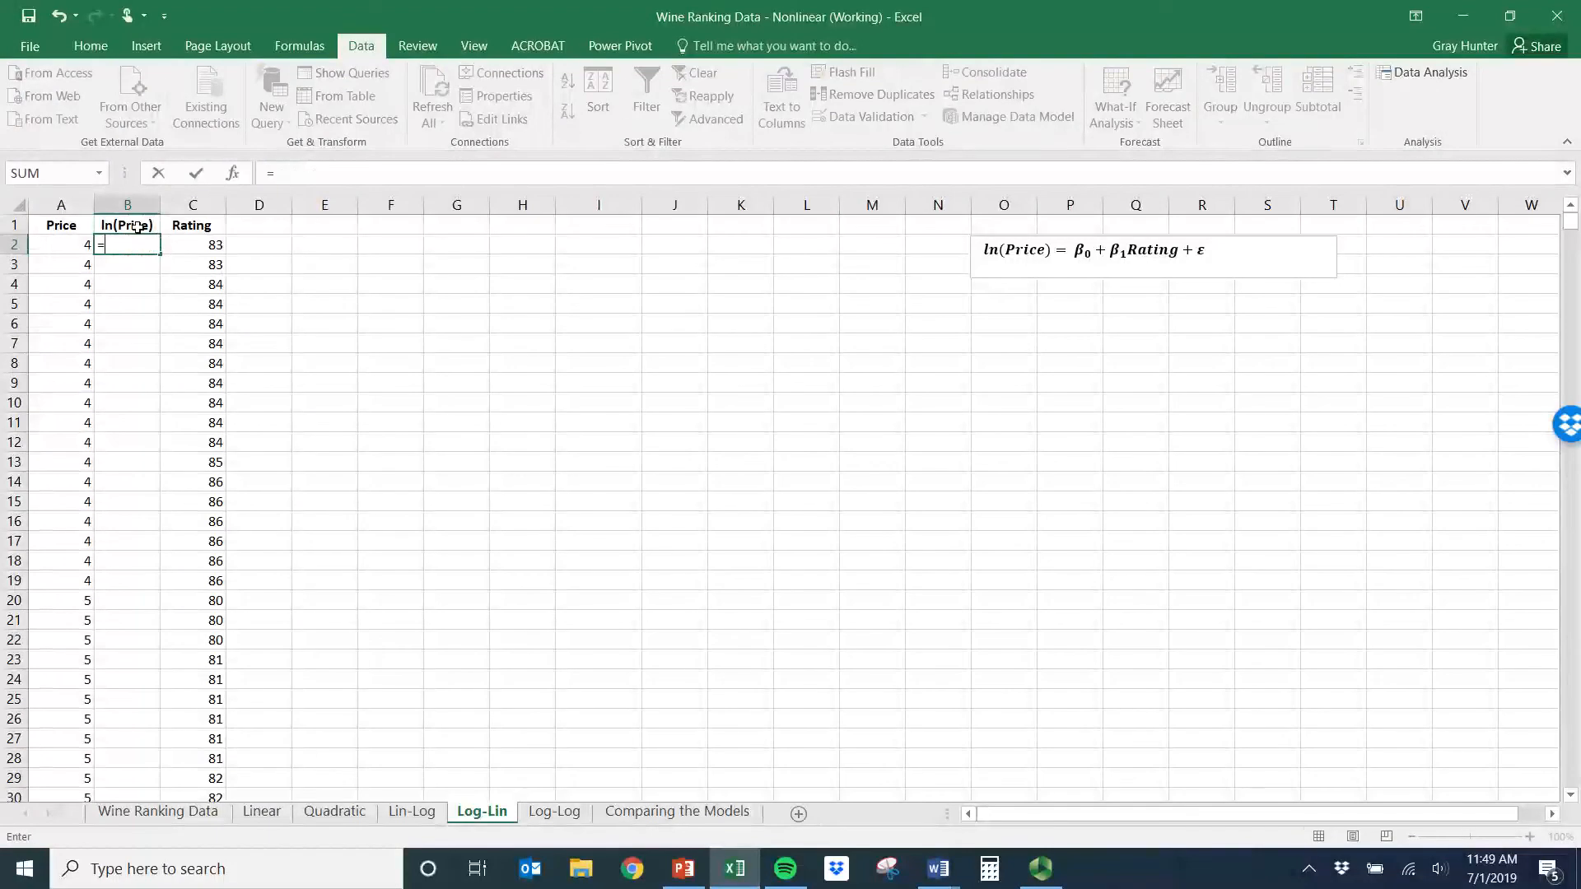
{"action": "type", "text": "ln("}
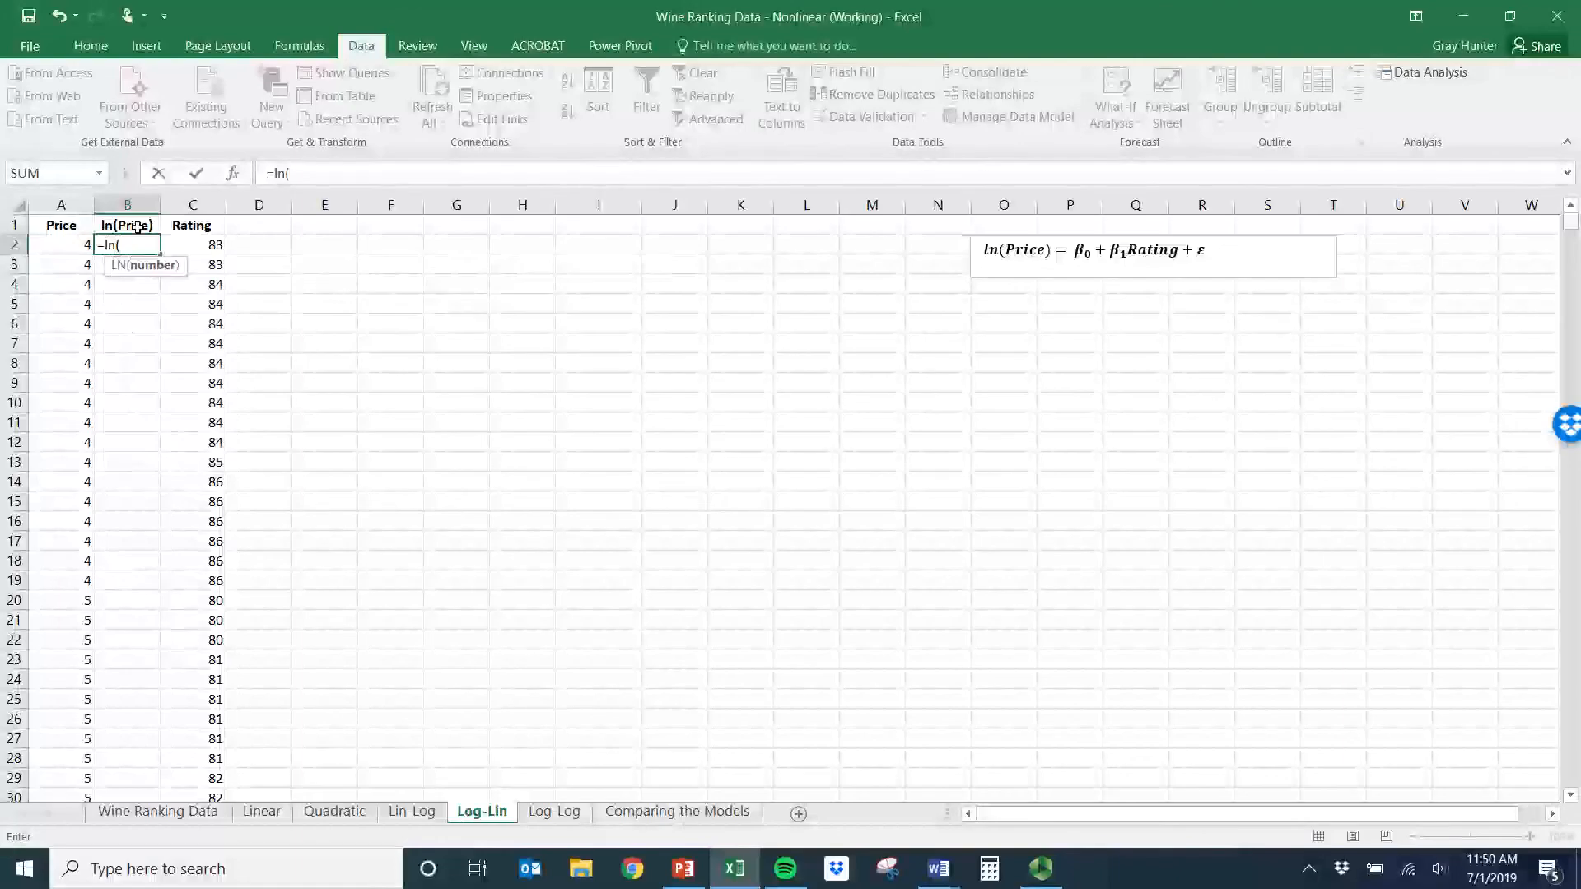
{"action": "left_click", "coordinate": [73, 252]}
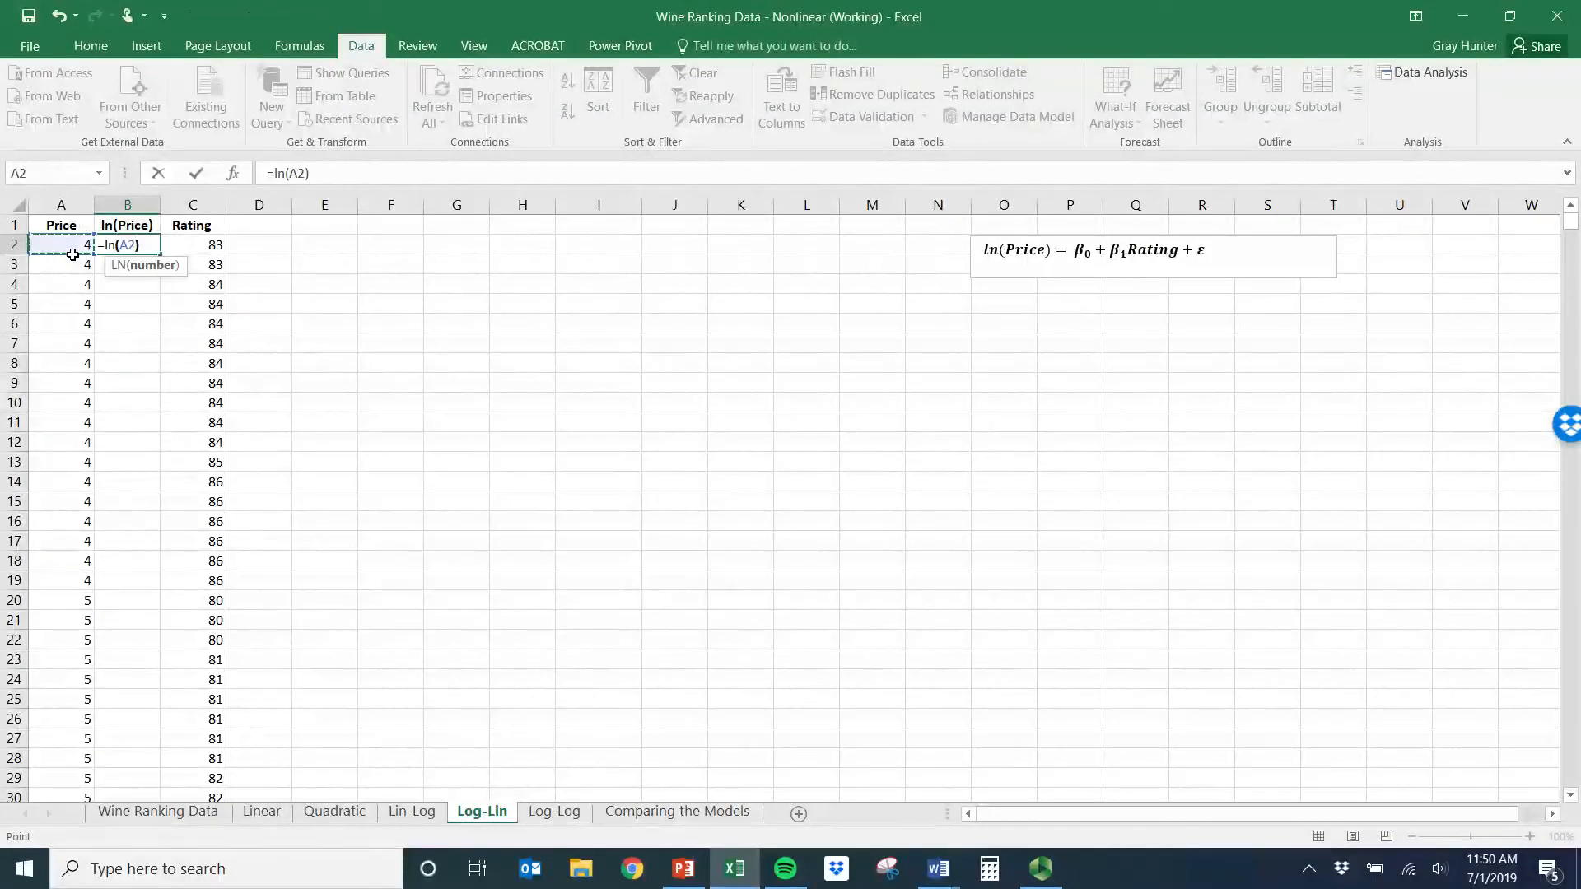
{"action": "key", "text": "Return"}
{"action": "left_click", "coordinate": [147, 247]}
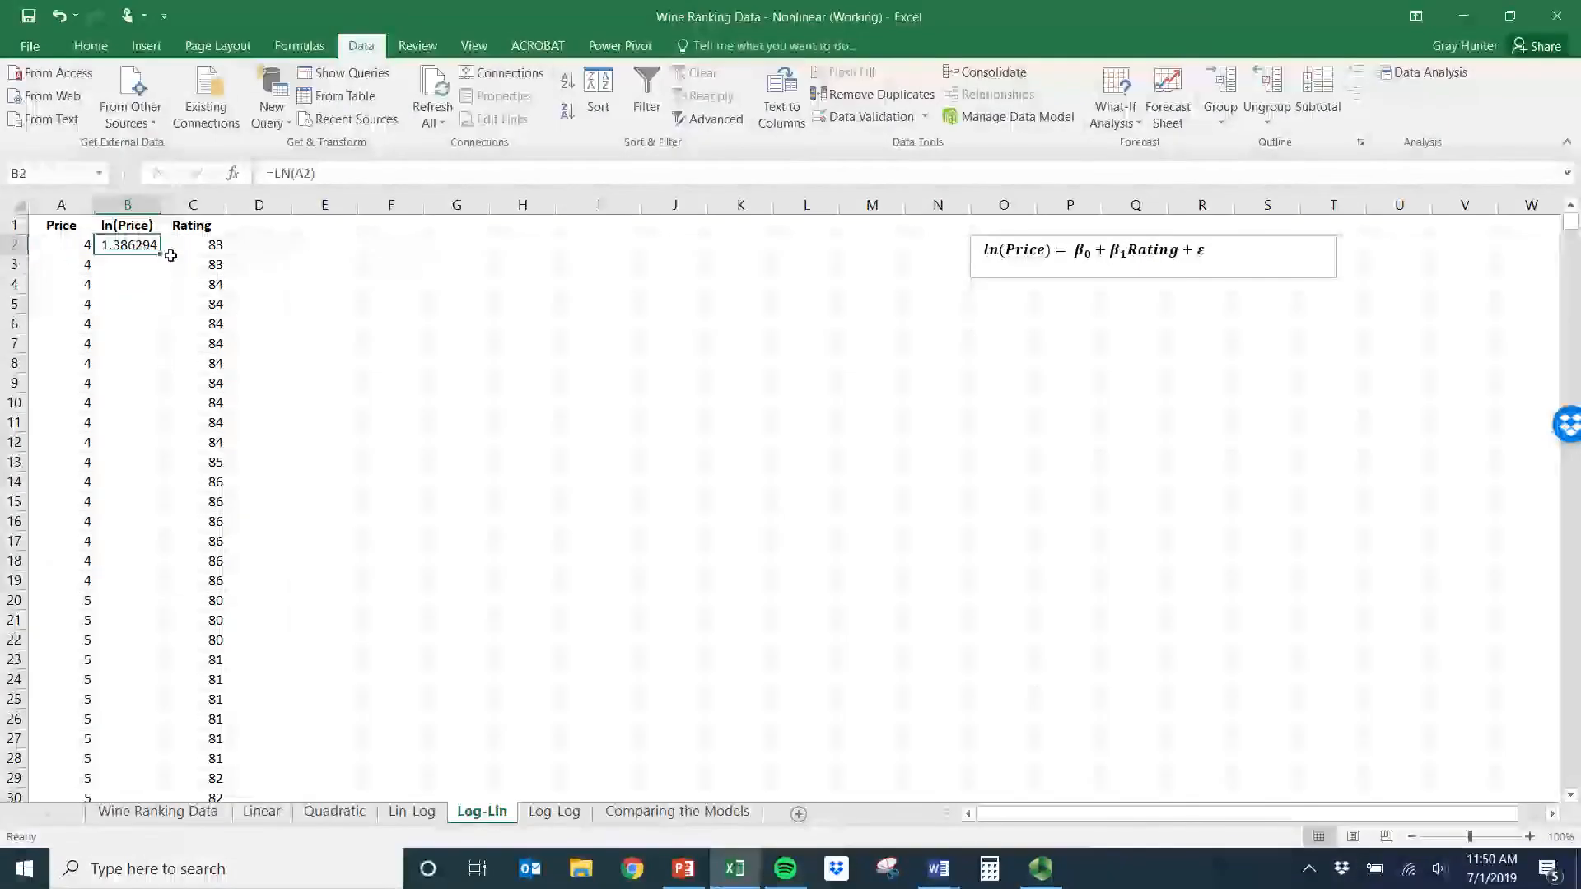
{"action": "double_click", "coordinate": [161, 254]}
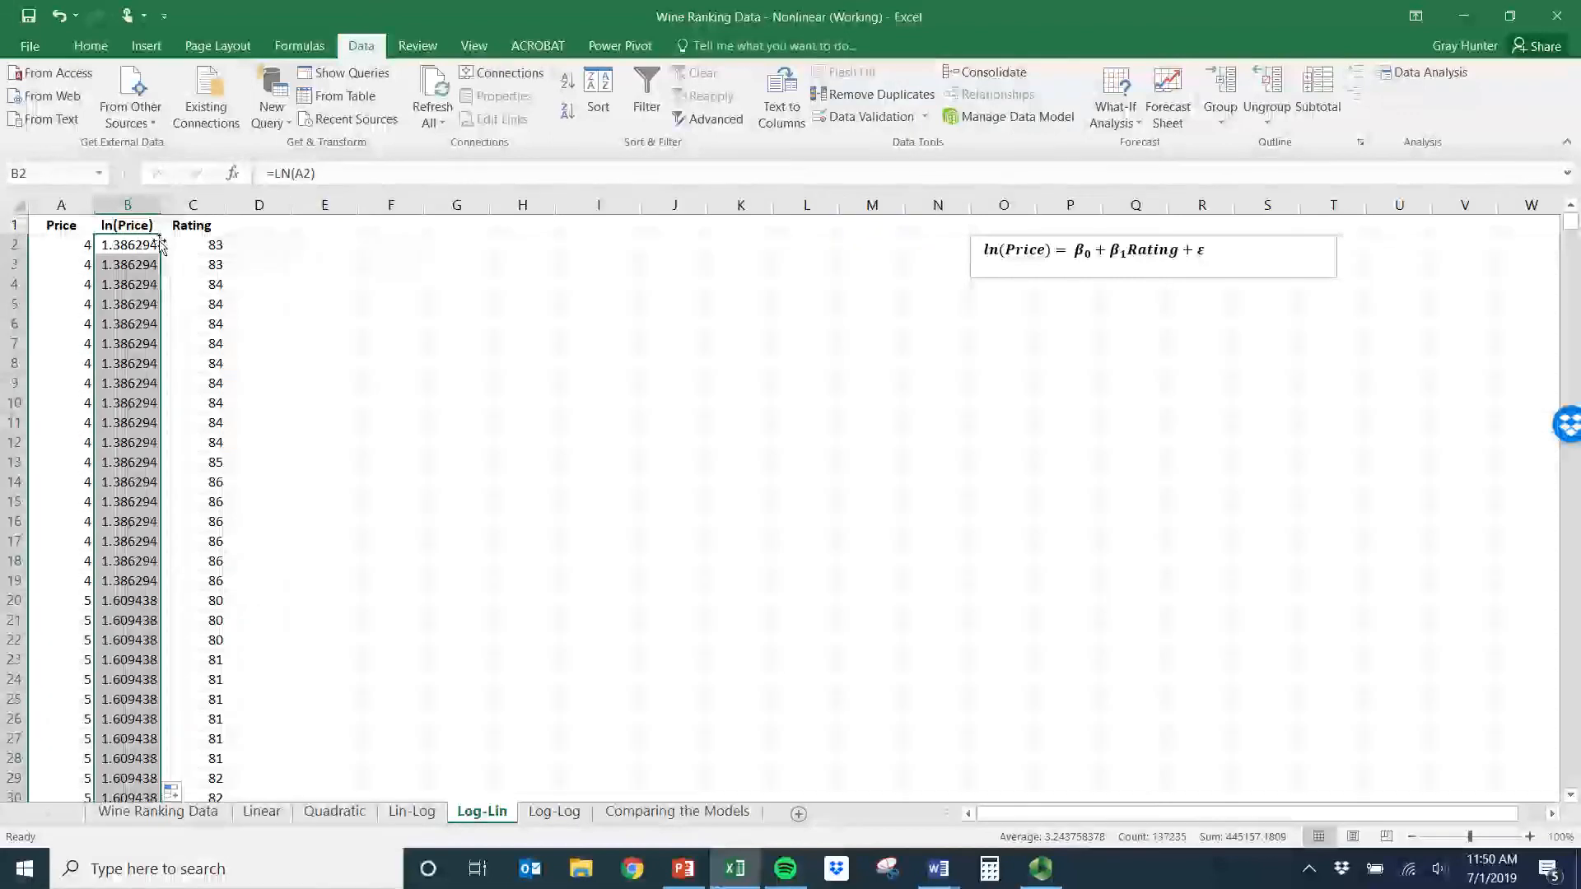
- Start a Regression analysis on the Log-Lin sheet with the ln(Price) column and its header, $B$1:$B$137236, as the input Y range
{"action": "left_click", "coordinate": [153, 227]}
{"action": "key", "text": "ctrl+shift+Down"}
{"action": "left_click", "coordinate": [223, 225]}
{"action": "key", "text": "ctrl+shift+Down"}
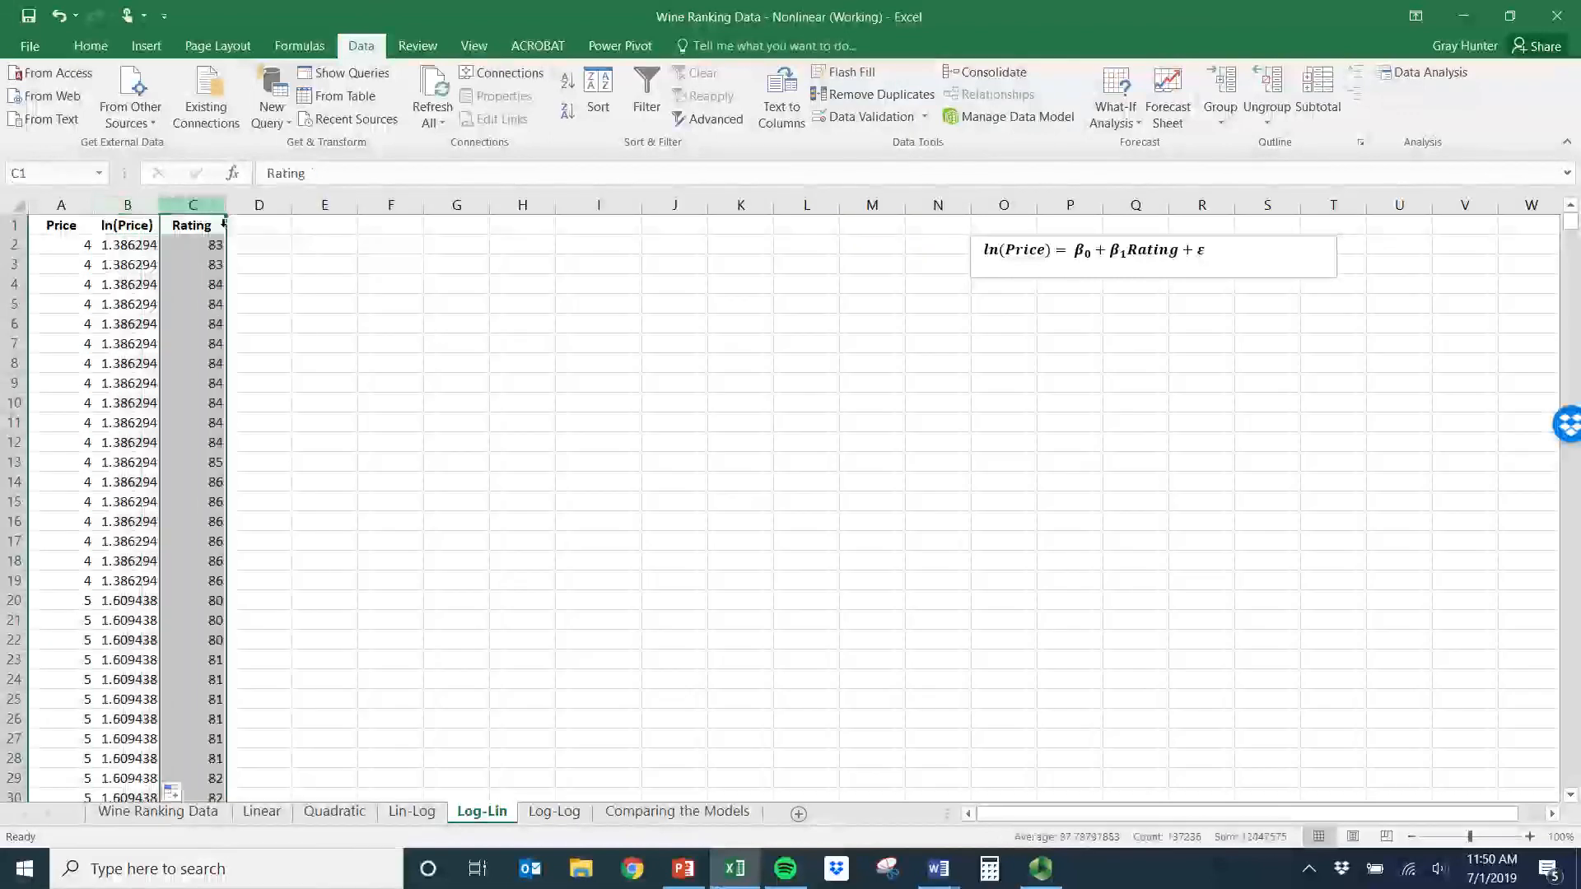
{"action": "left_click", "coordinate": [1430, 73]}
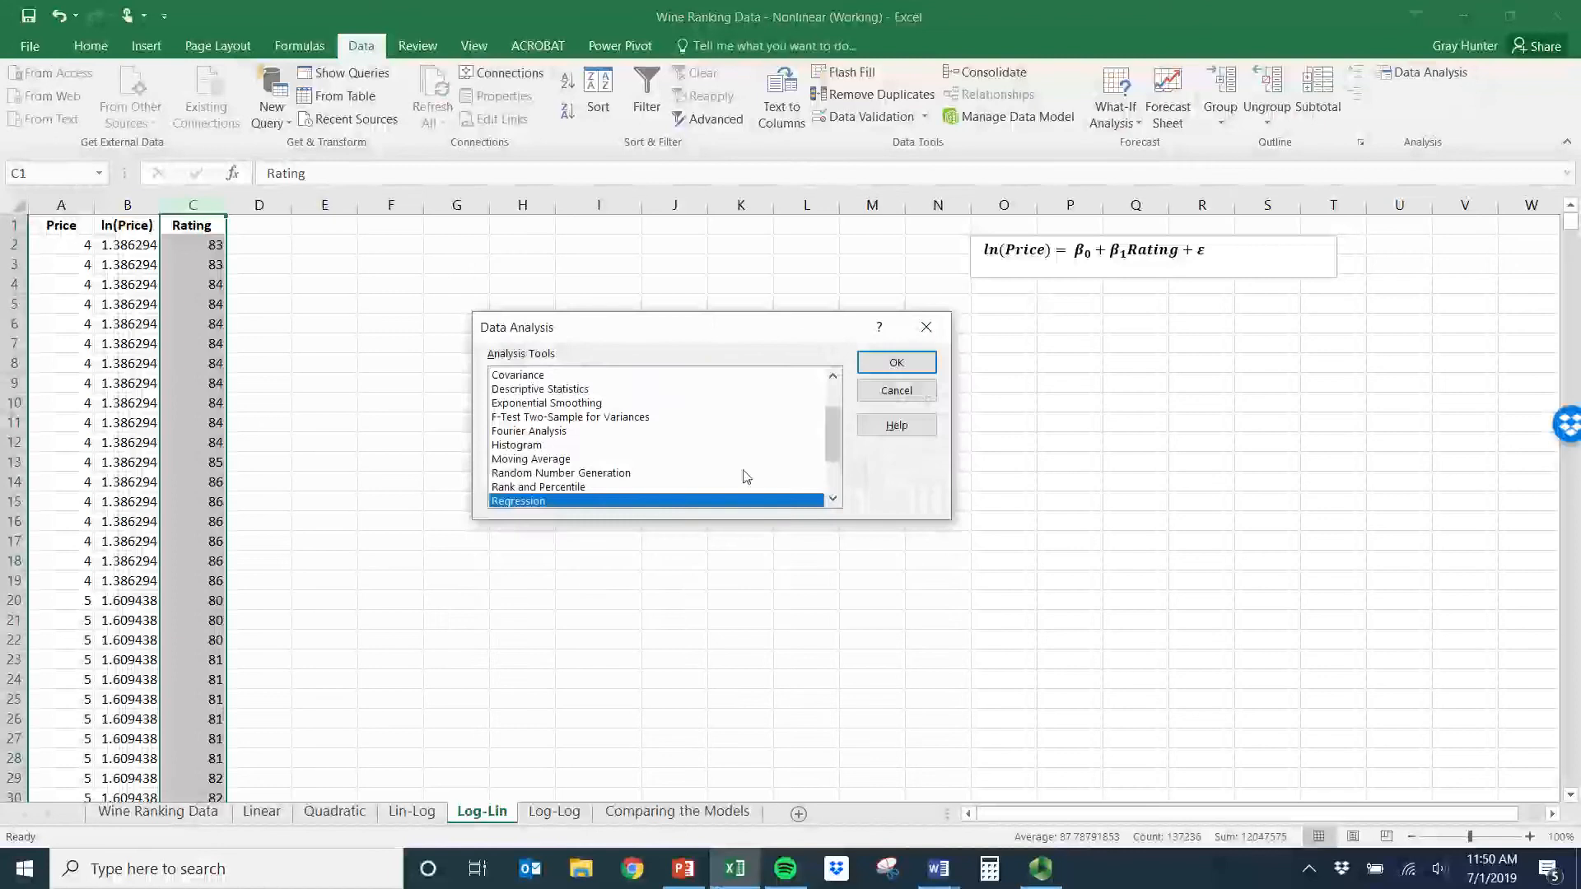
{"action": "left_click", "coordinate": [896, 362]}
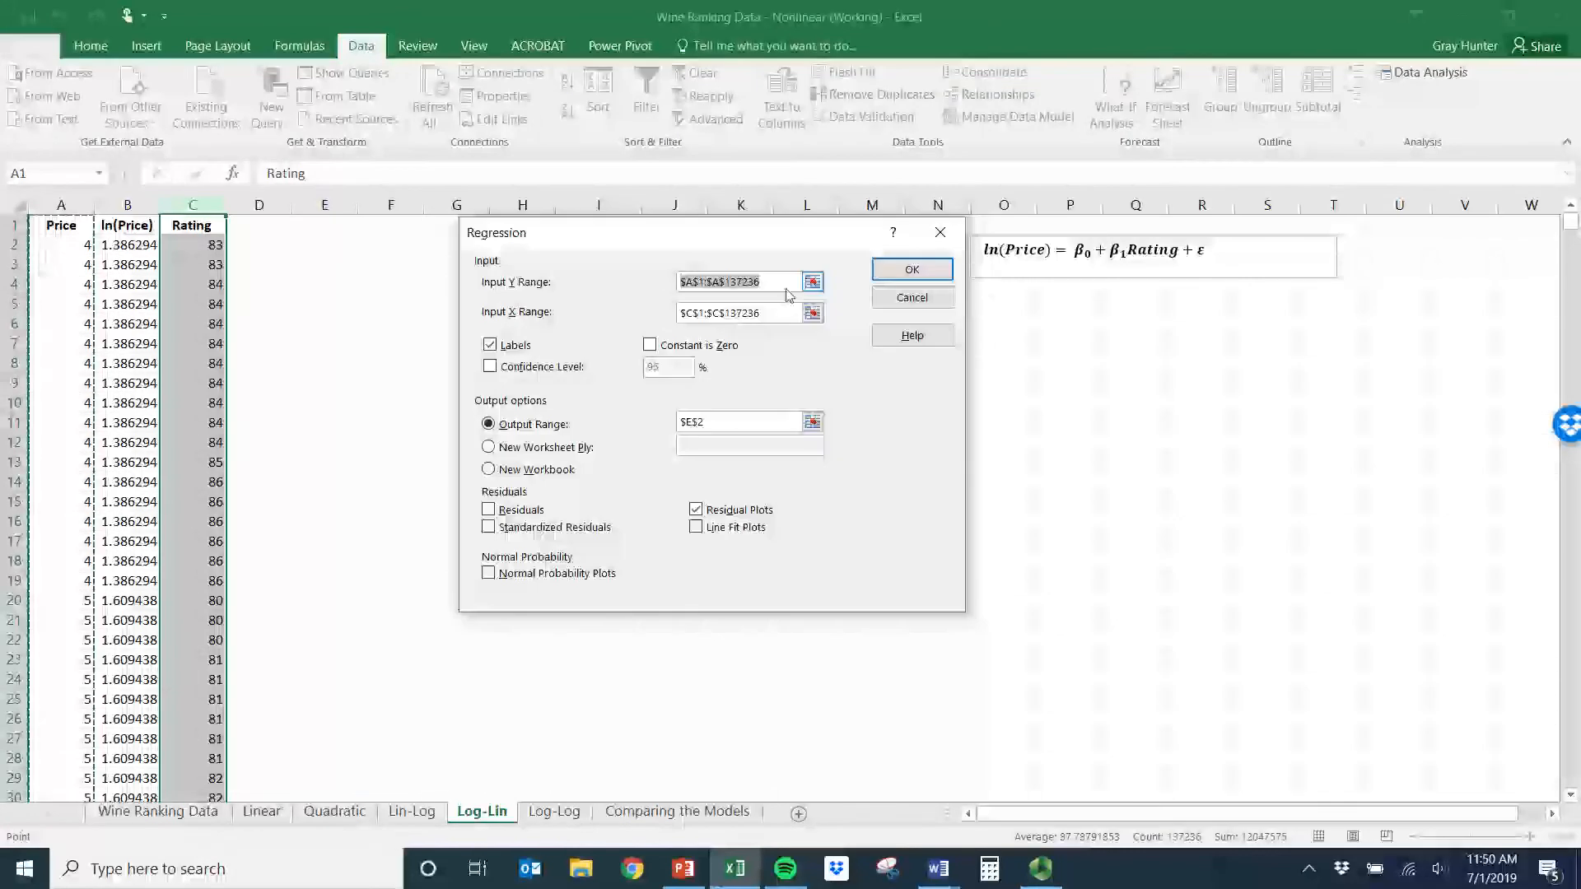
{"action": "key", "text": "BackSpace"}
{"action": "left_click", "coordinate": [136, 229]}
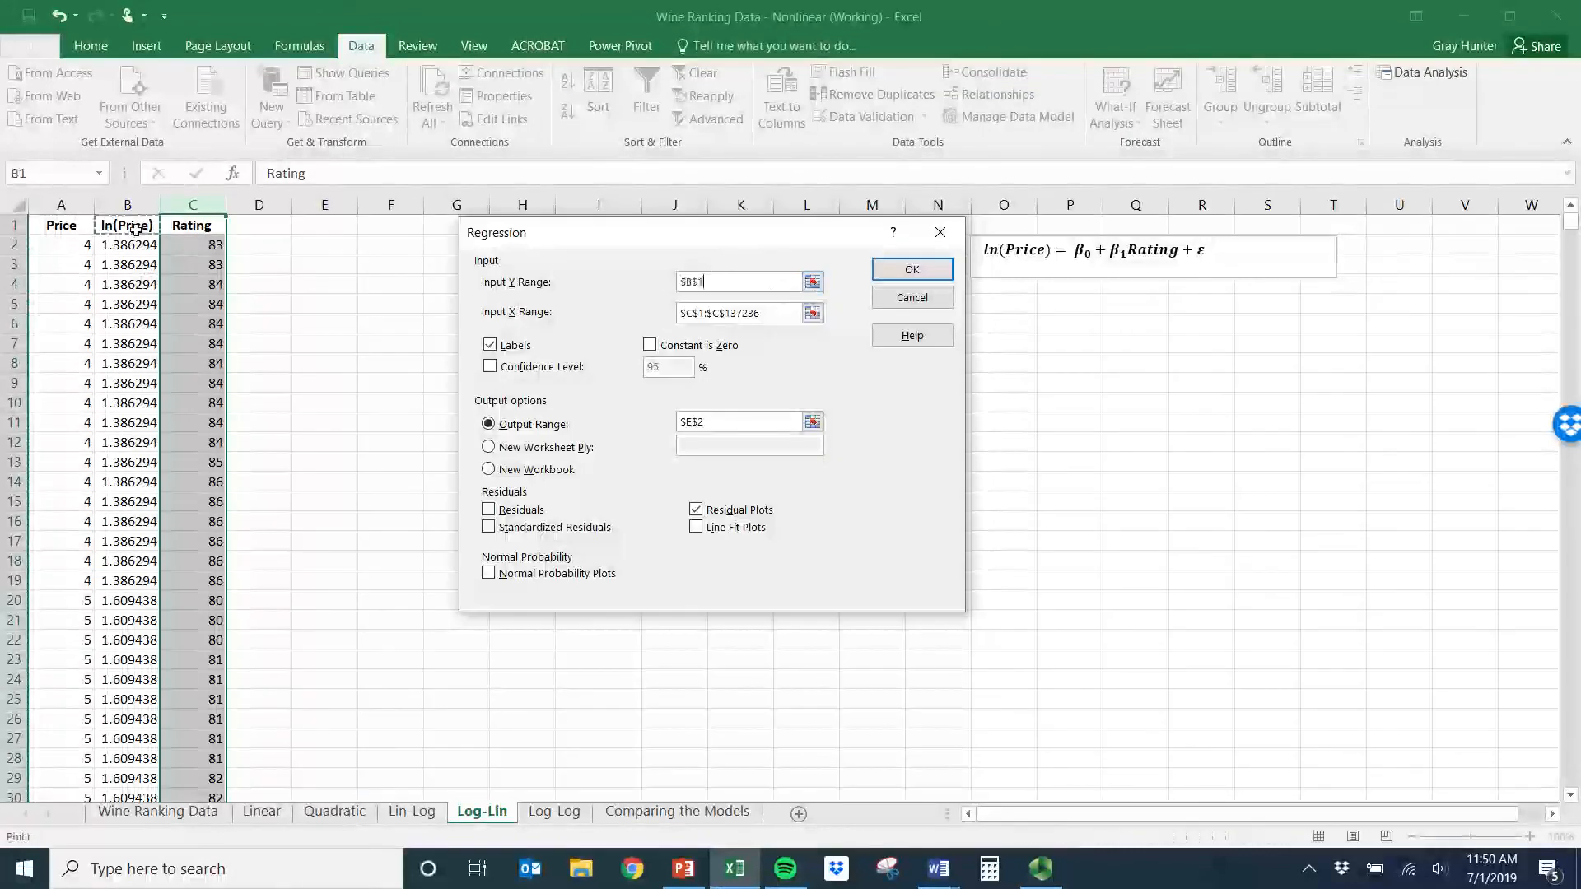
{"action": "key", "text": "ctrl+shift+Down"}
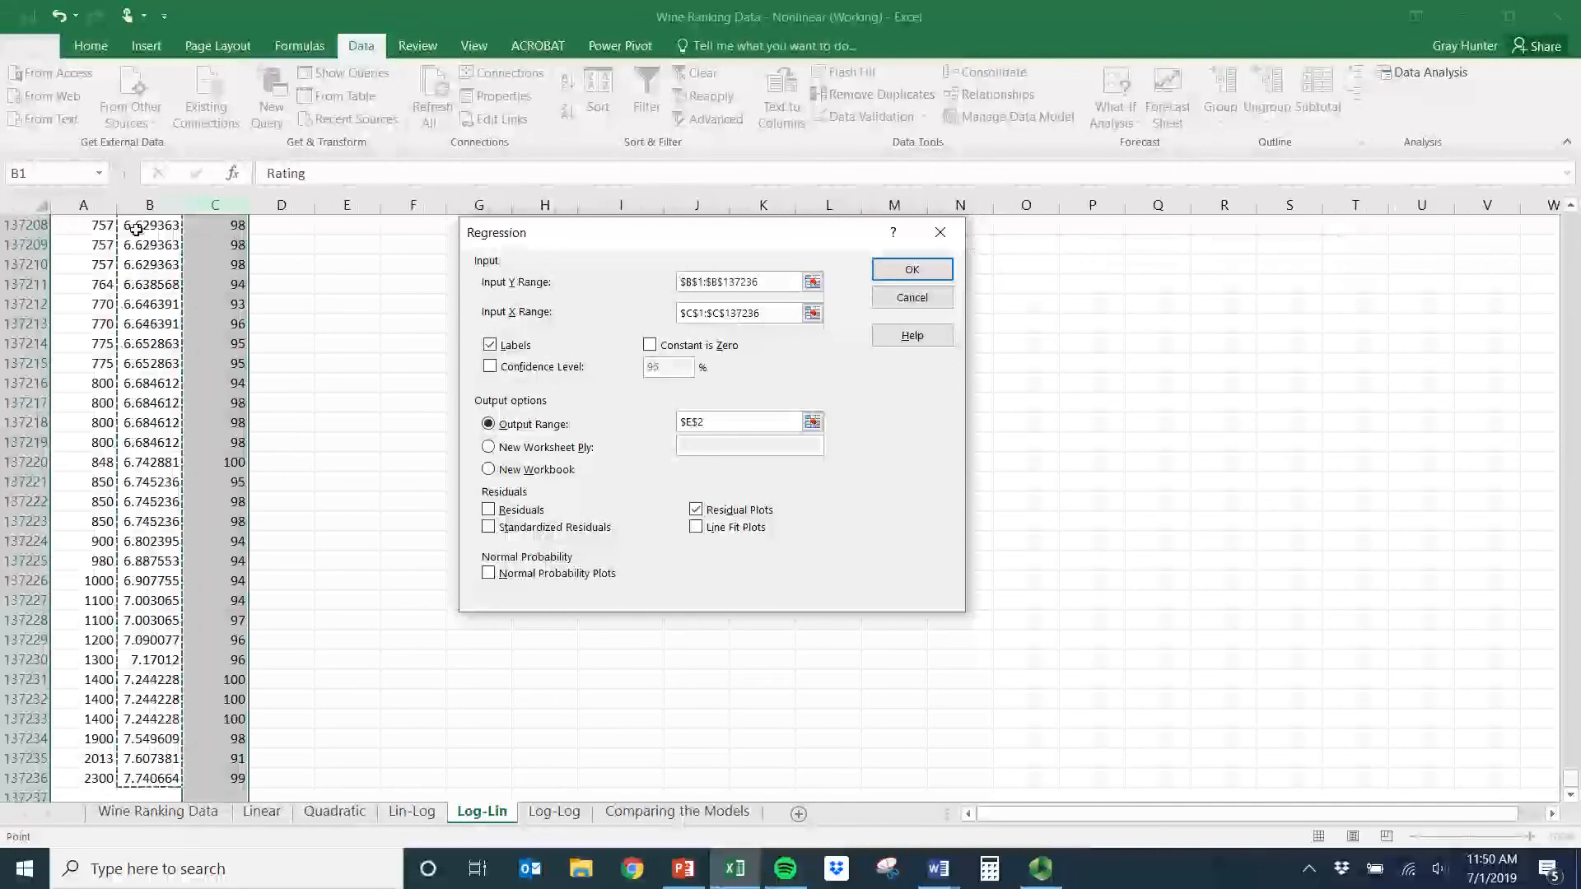
- Select the Rating column with its header, $C$1:$C$137236, as the regression's input X range
{"action": "left_click", "coordinate": [813, 313]}
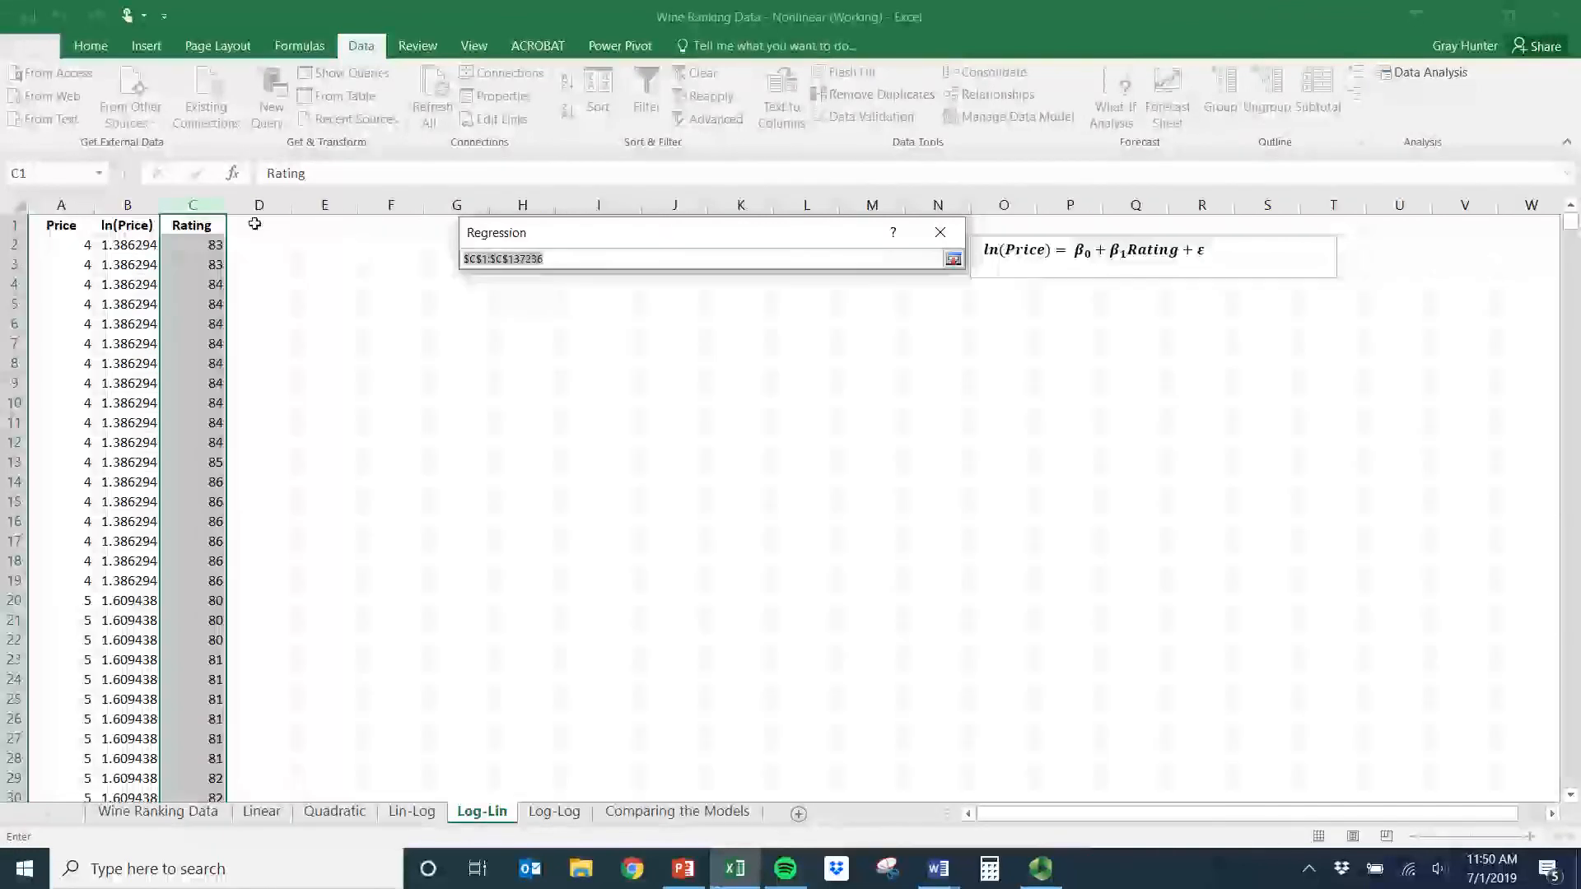
{"action": "left_click", "coordinate": [209, 232]}
{"action": "key", "text": "ctrl+shift+Down"}
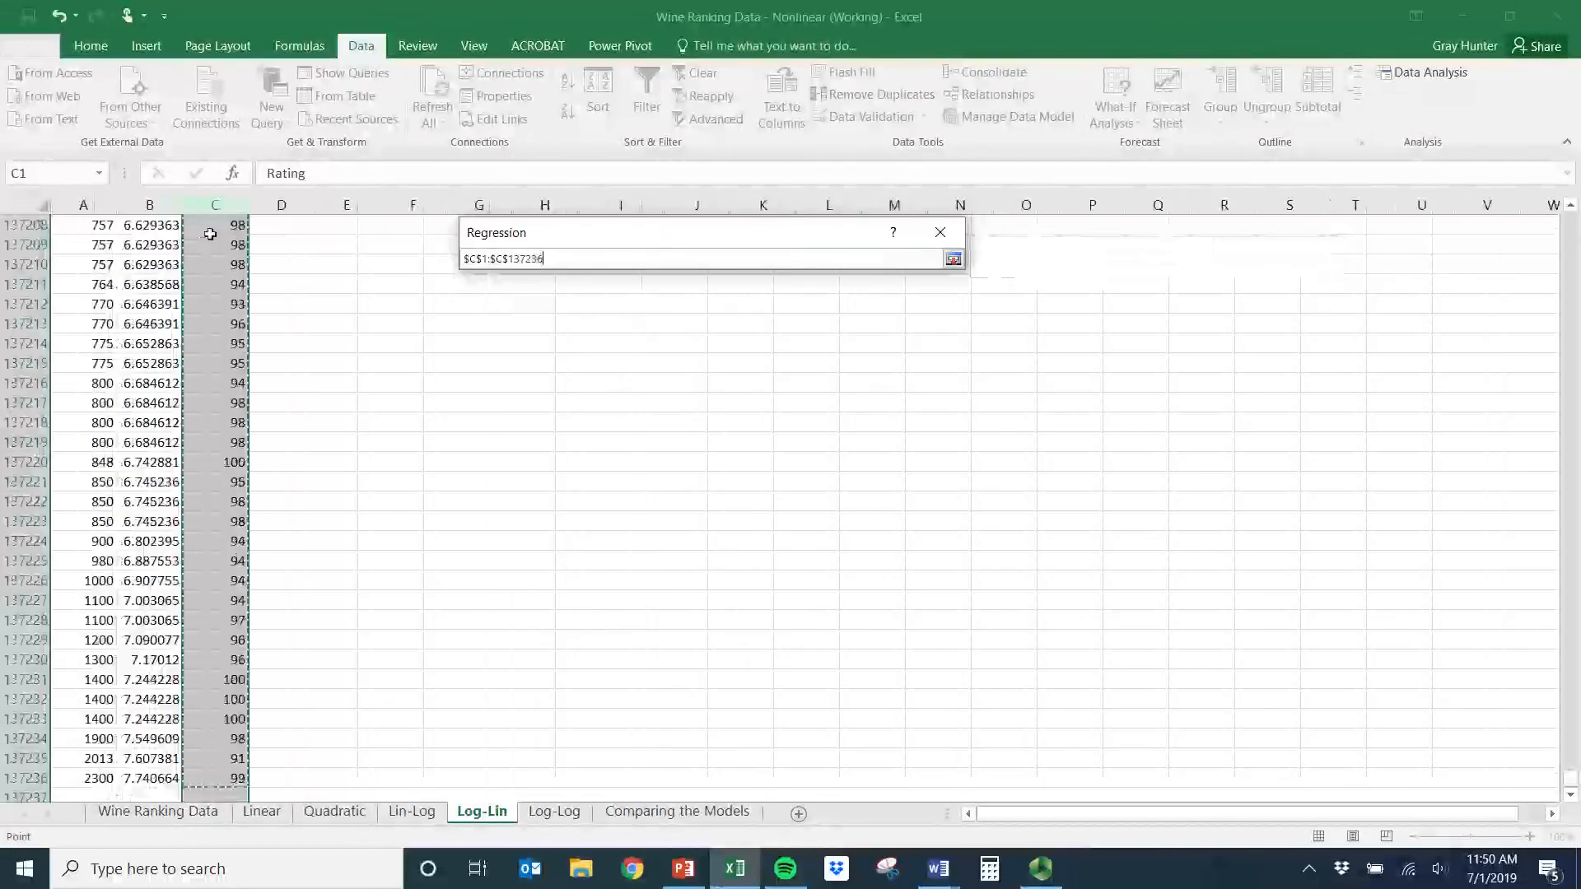
{"action": "key", "text": "Return"}
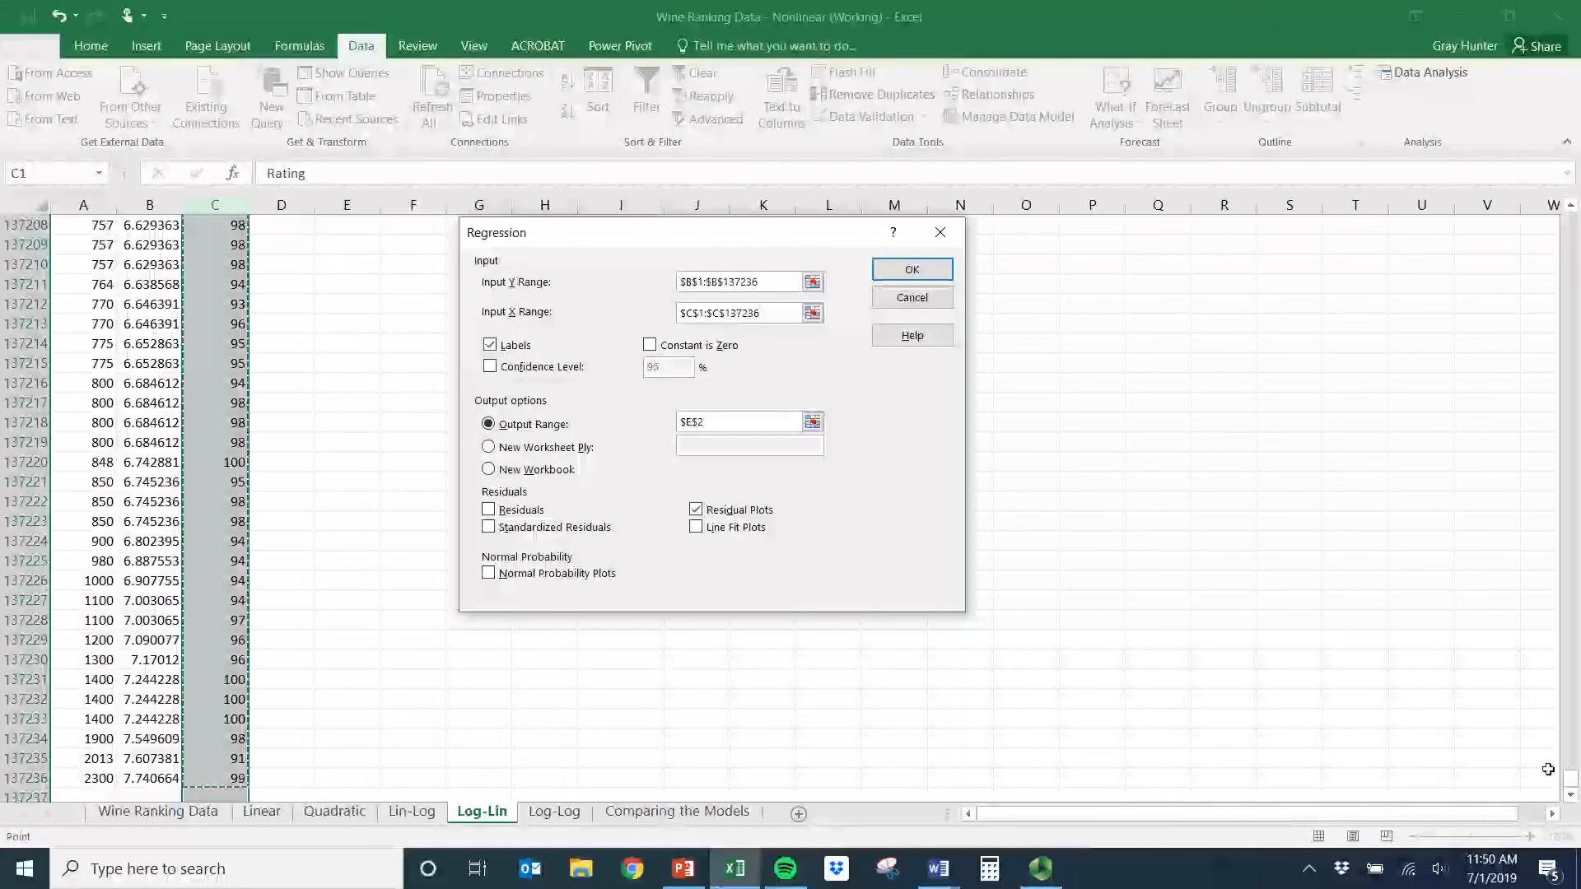
- Run the log-lin regression with residual plots and output at $E$2, and move the Rating residual plot below the model equation
{"action": "left_click_drag", "start_coordinate": [1571, 778], "coordinate": [1571, 218]}
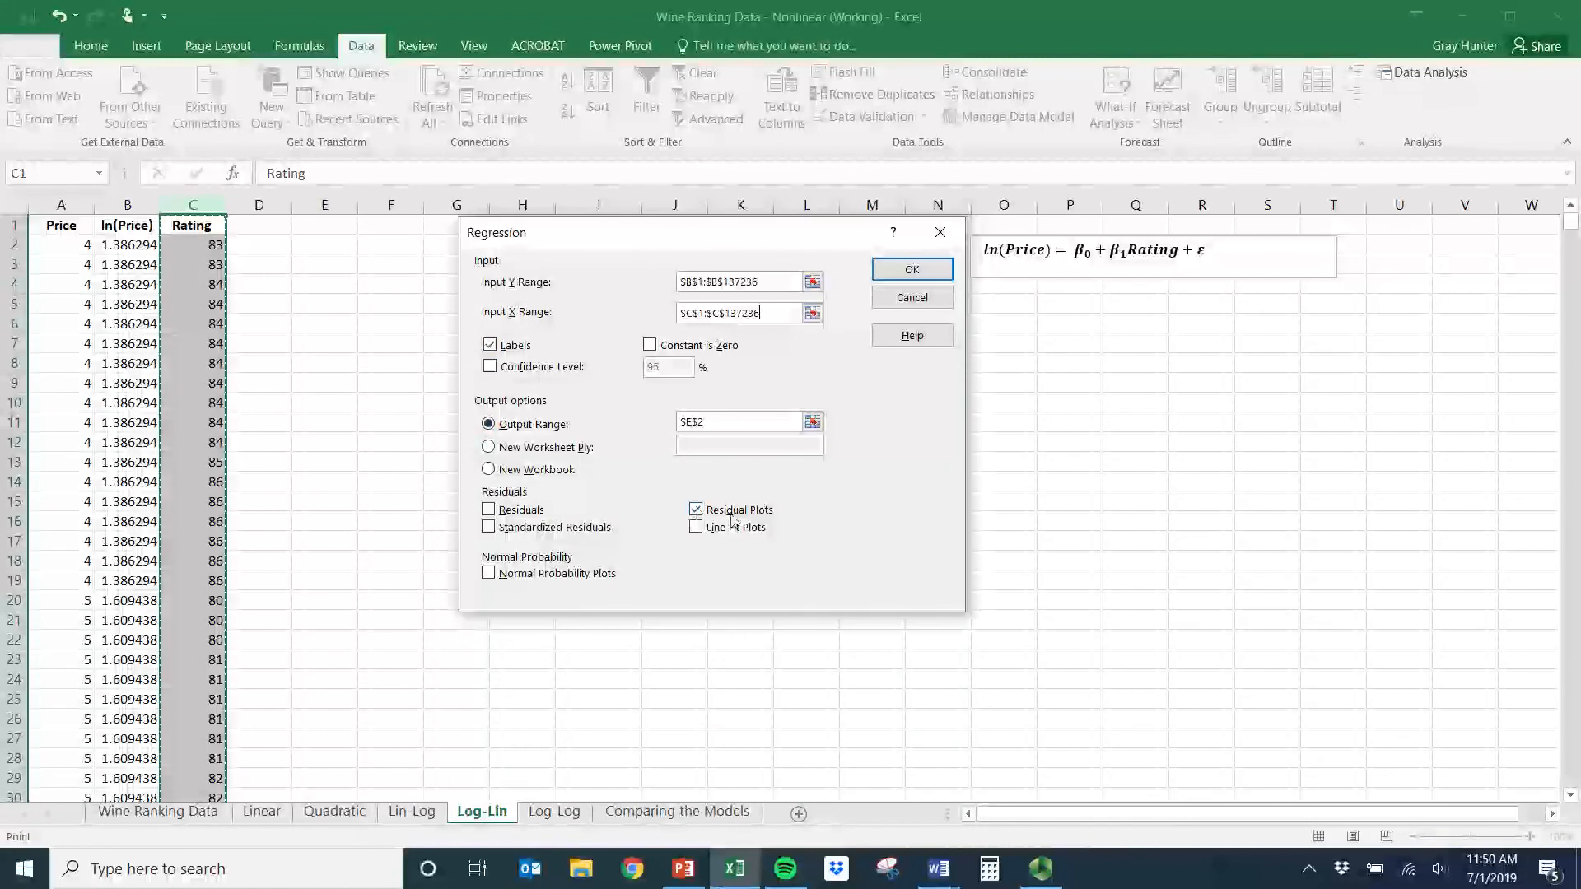
{"action": "left_click", "coordinate": [909, 269]}
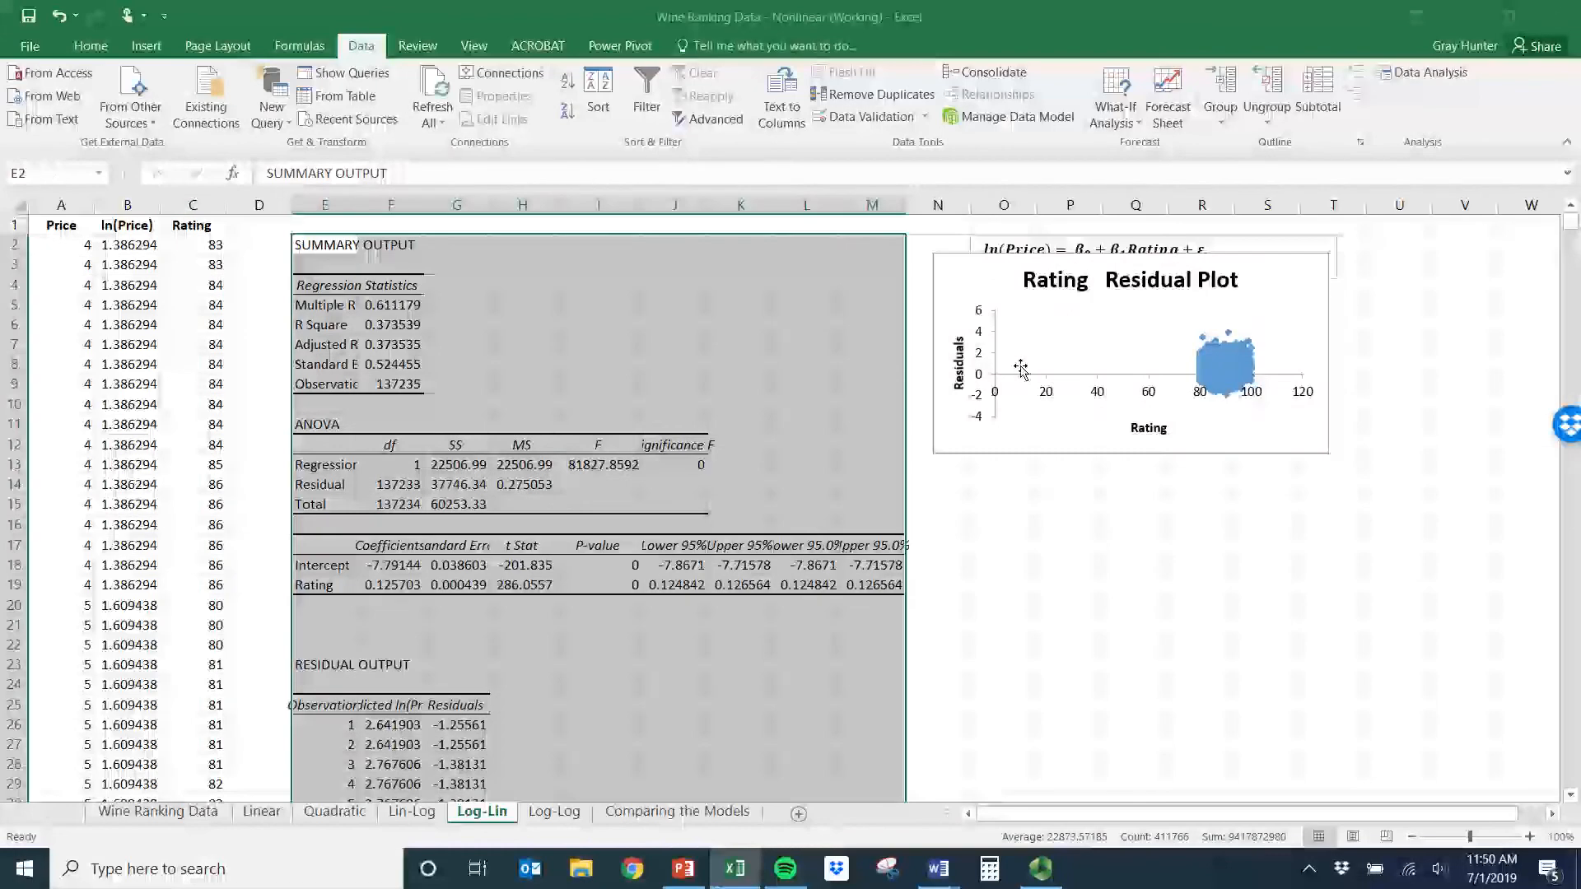
{"action": "left_click_drag", "start_coordinate": [978, 280], "coordinate": [996, 422]}
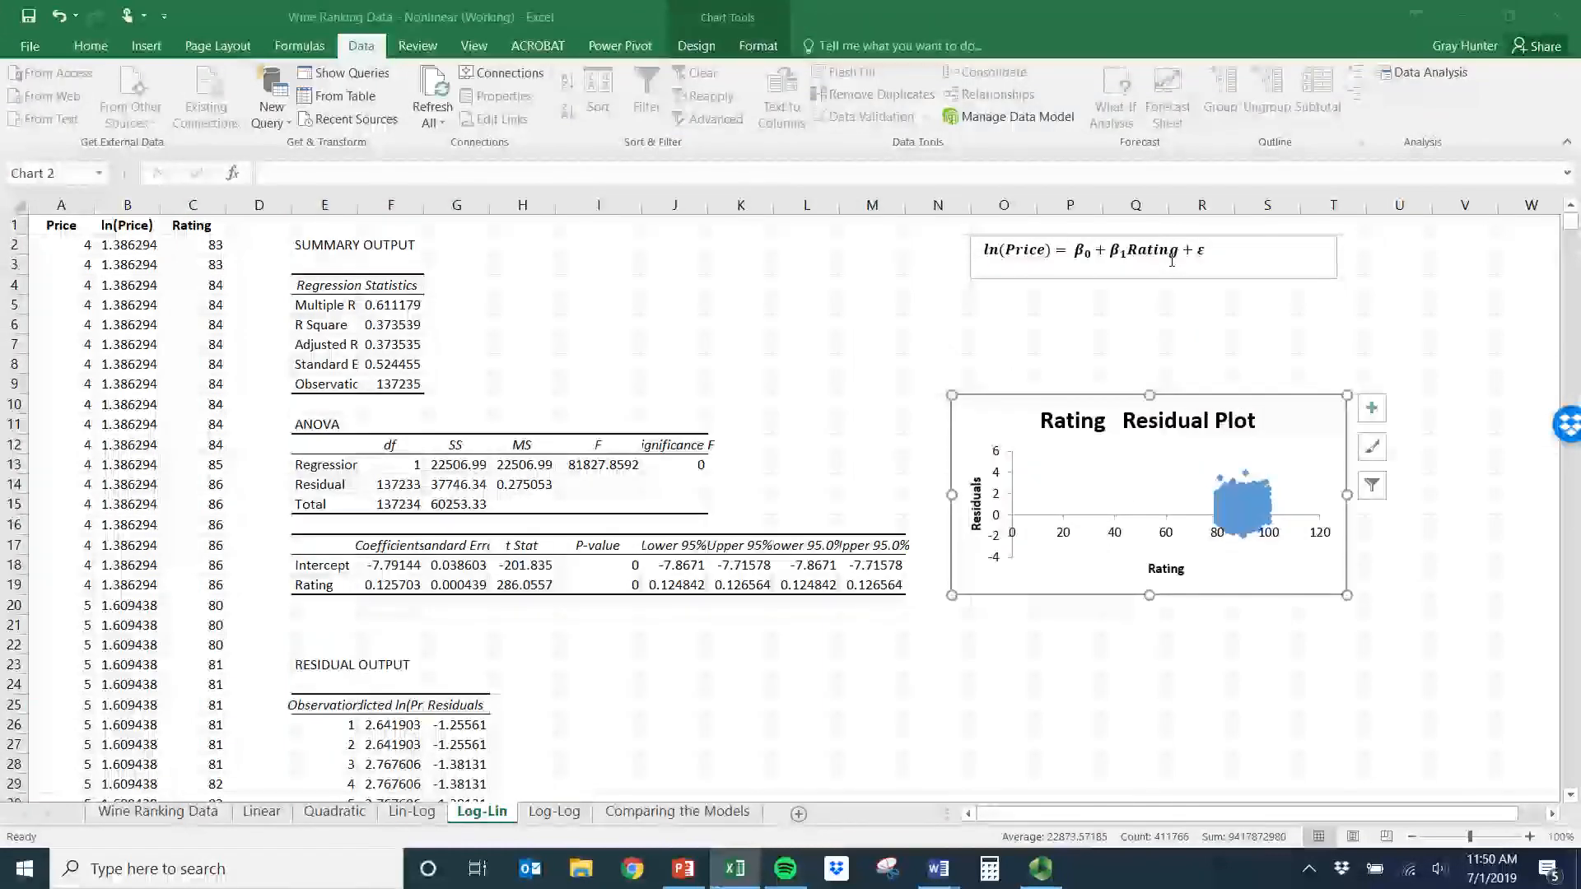
- Review the ln(Price) term in the Log-Lin equation, and examine the ln(Price) and ln(Rating) terms of the equation on the Log-Log sheet
{"action": "left_click", "coordinate": [1001, 264]}
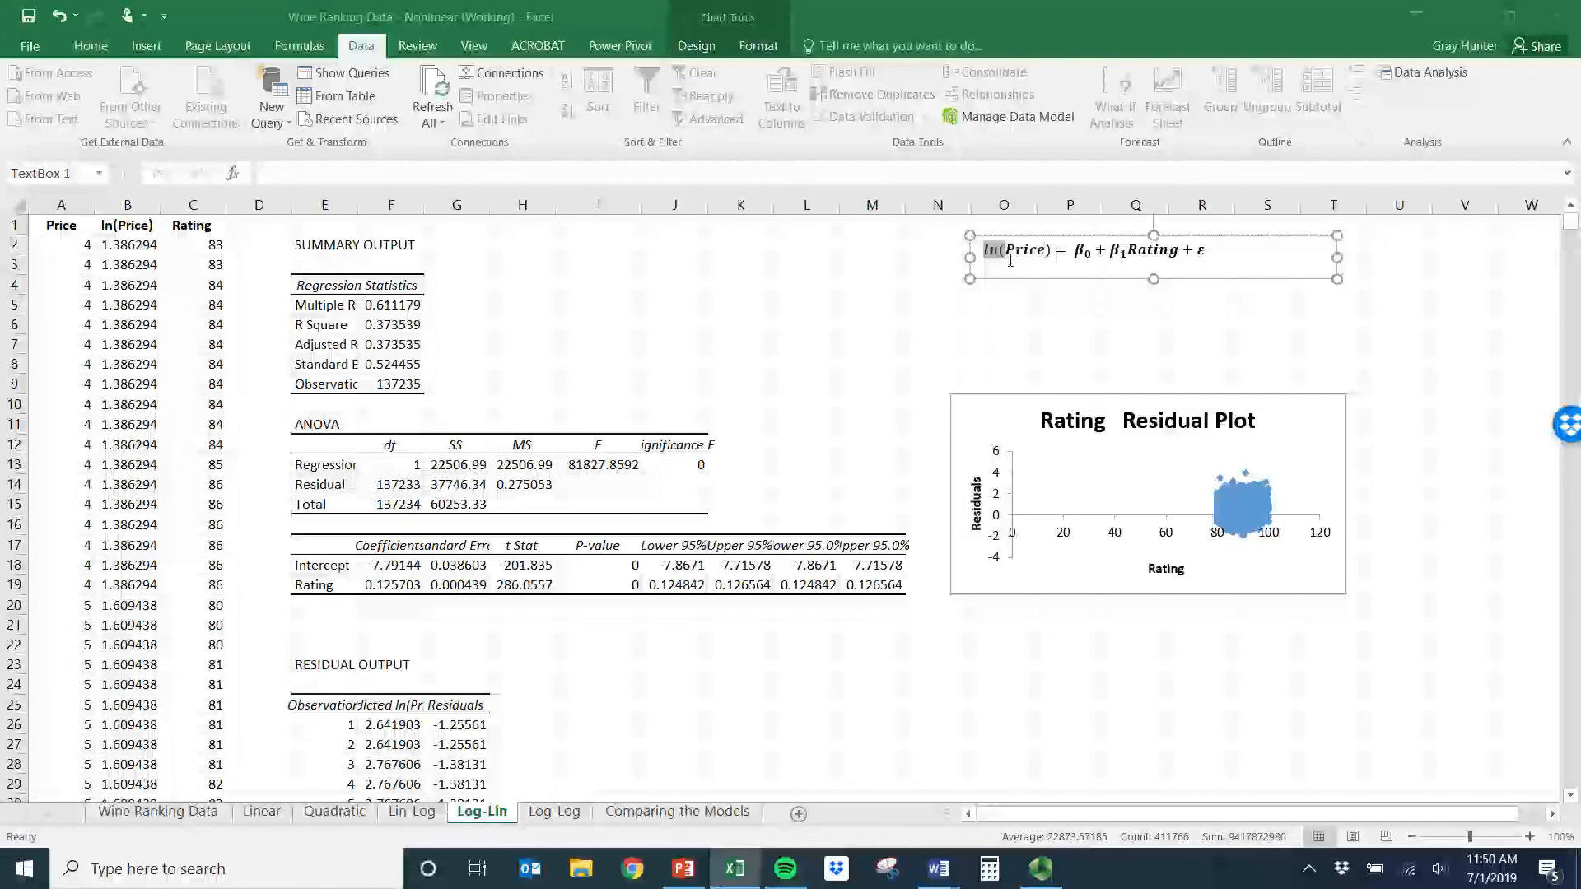
{"action": "left_click_drag", "start_coordinate": [986, 252], "coordinate": [1046, 251]}
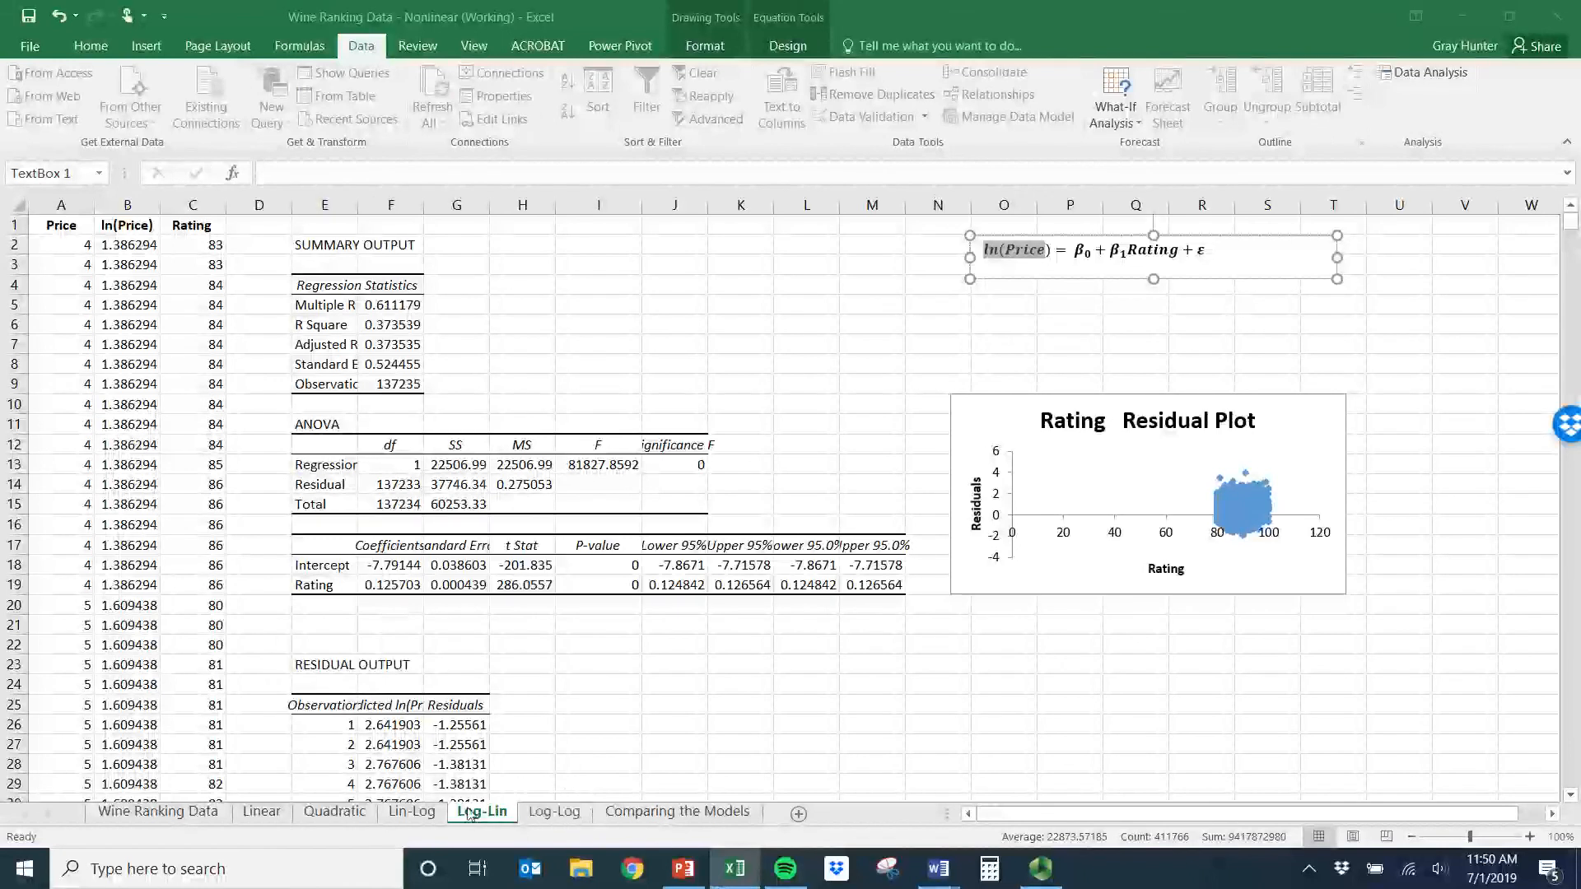
{"action": "left_click", "coordinate": [554, 813]}
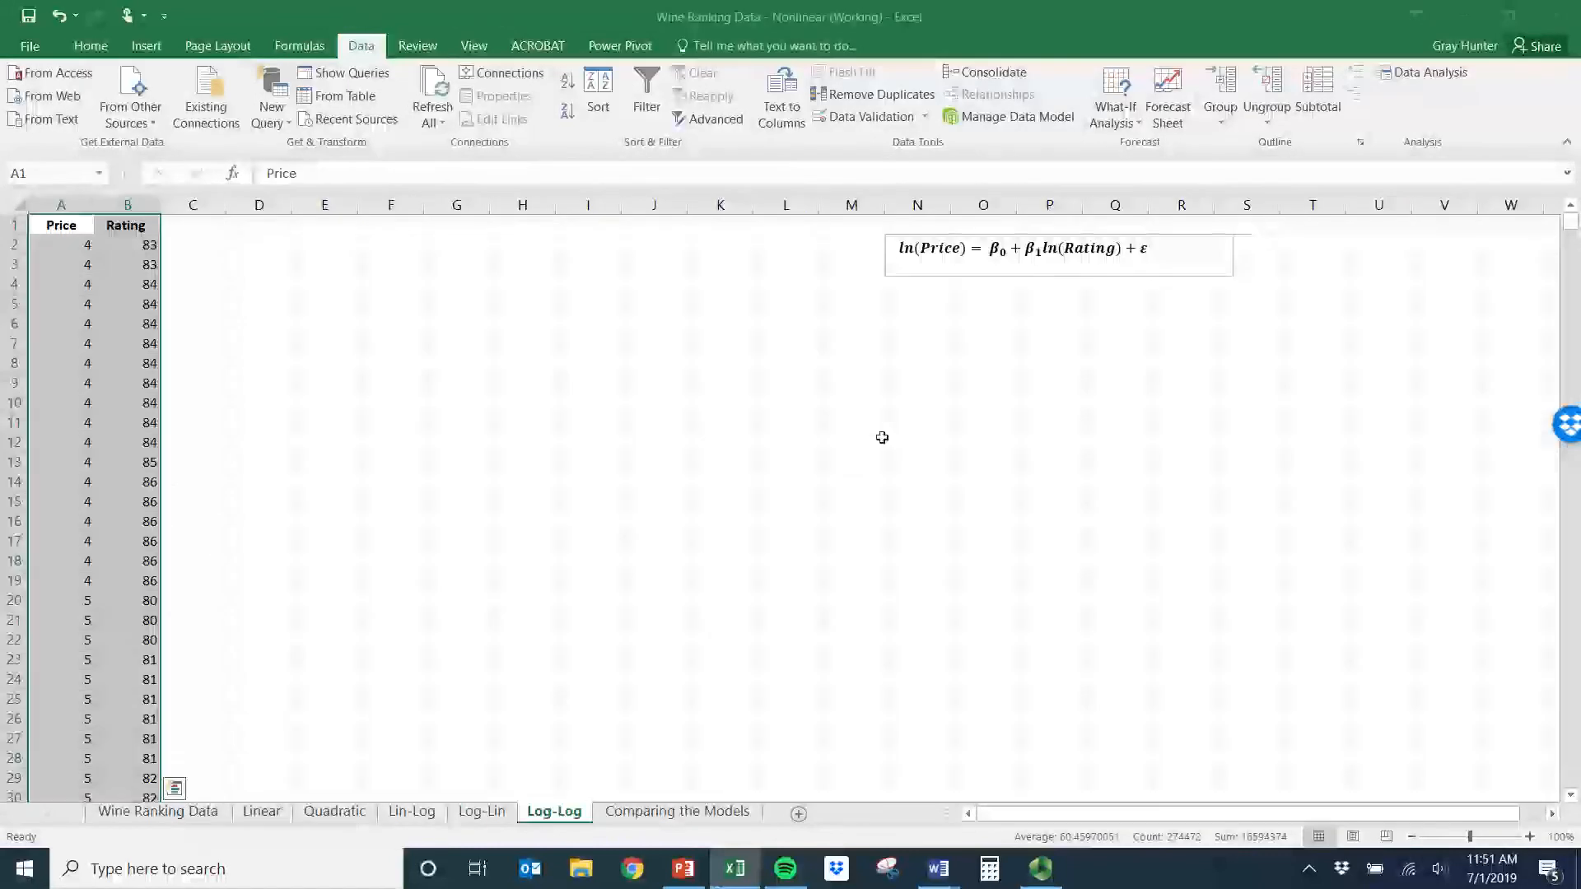
{"action": "left_click_drag", "start_coordinate": [899, 251], "coordinate": [1105, 259]}
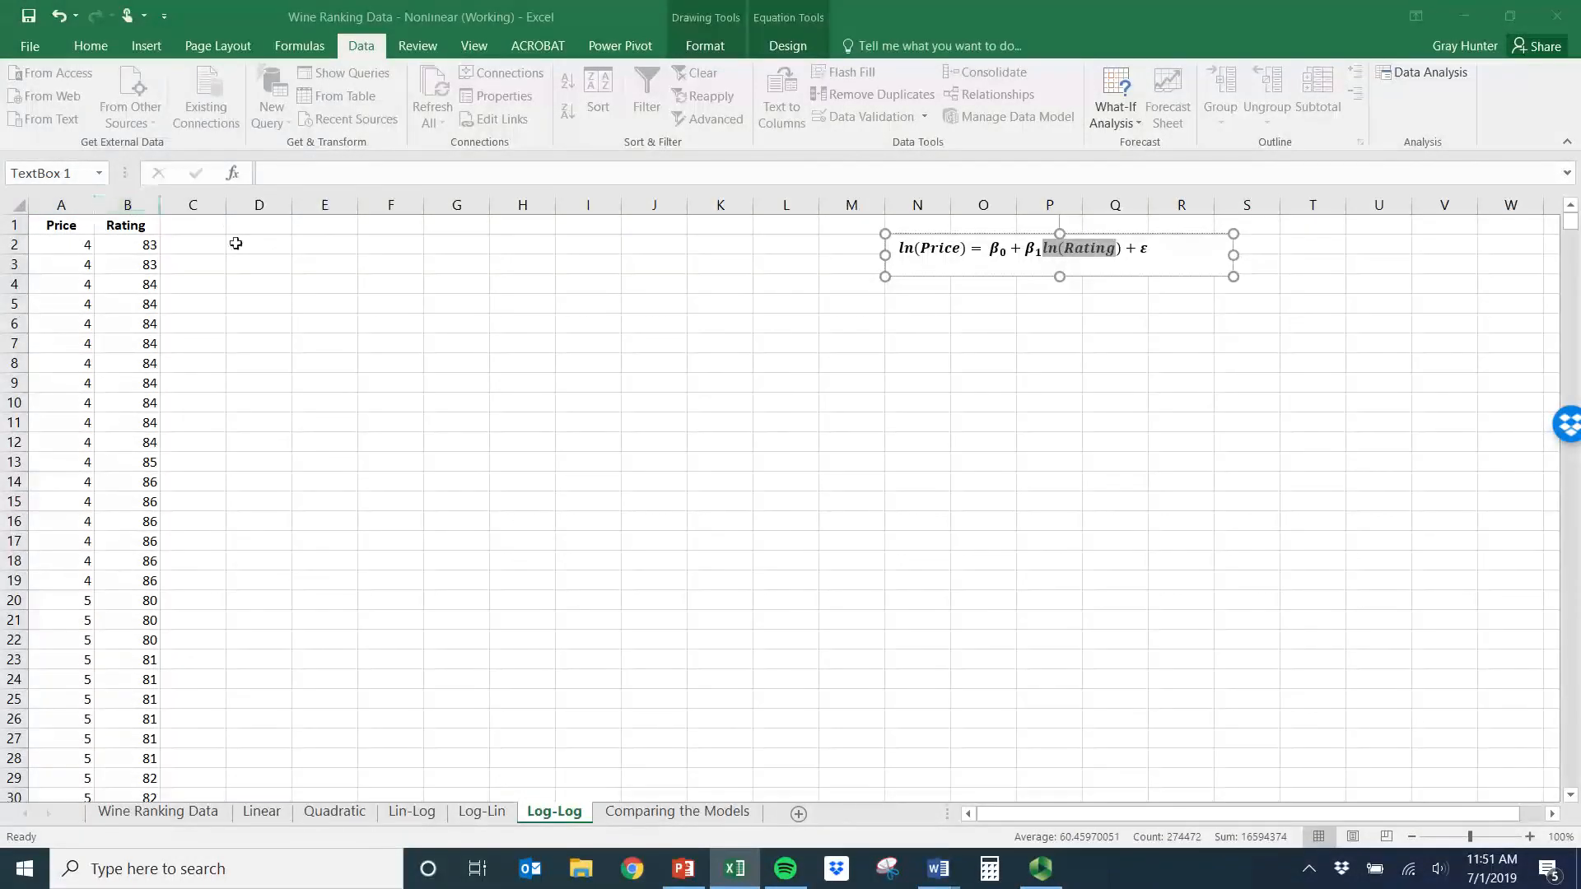
- Enter the column headers ln(Price) in C1 and ln(rating) in D1 of the Log-Log sheet
{"action": "left_click", "coordinate": [211, 229]}
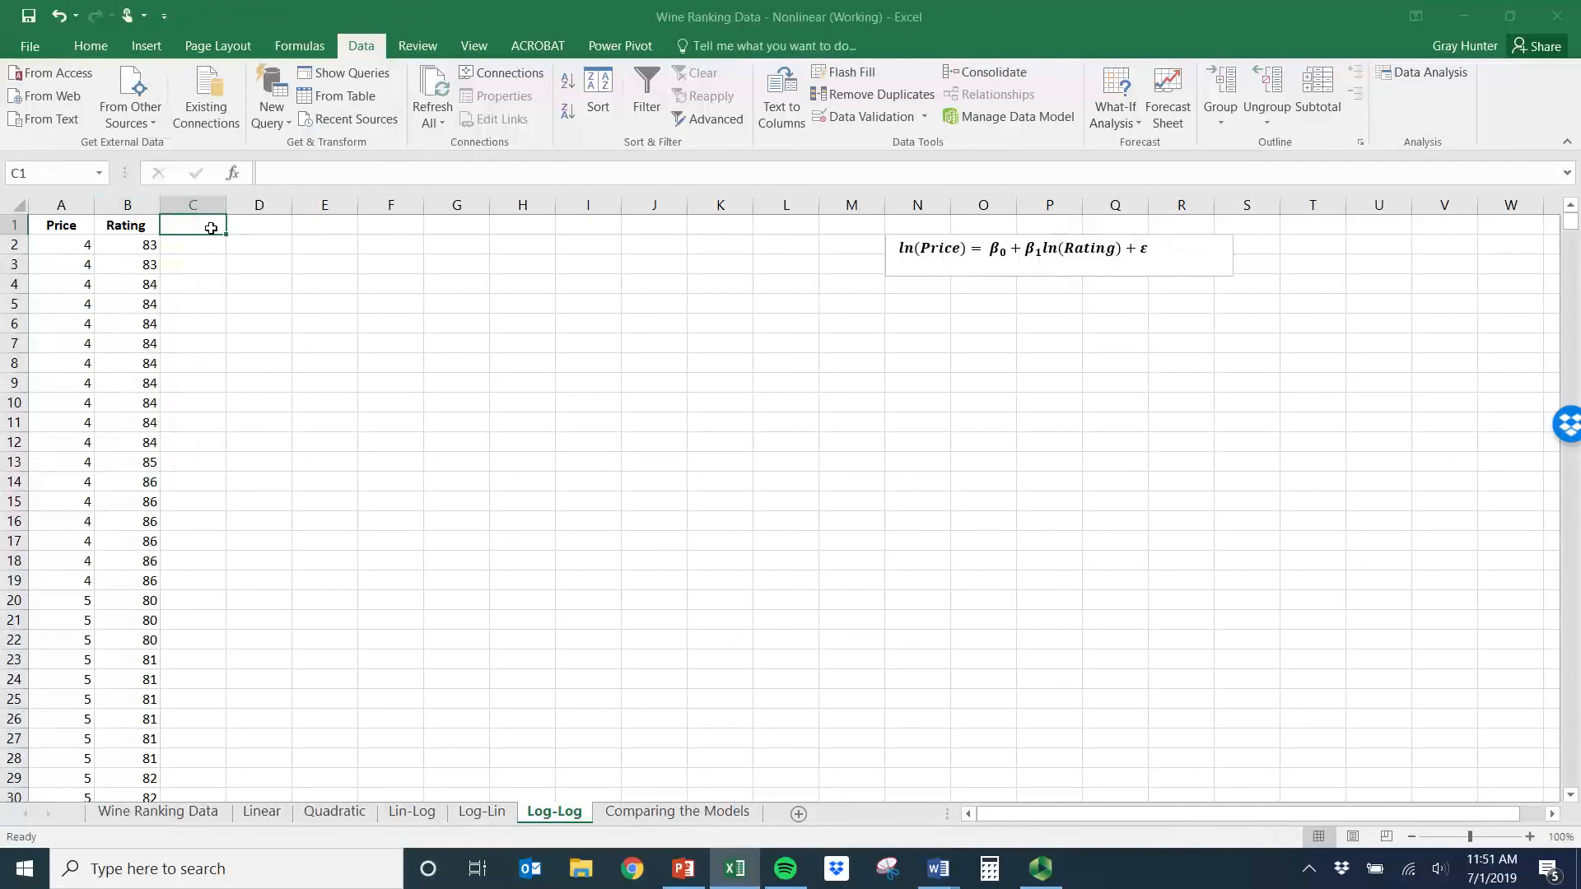
{"action": "type", "text": "ln(pricec"}
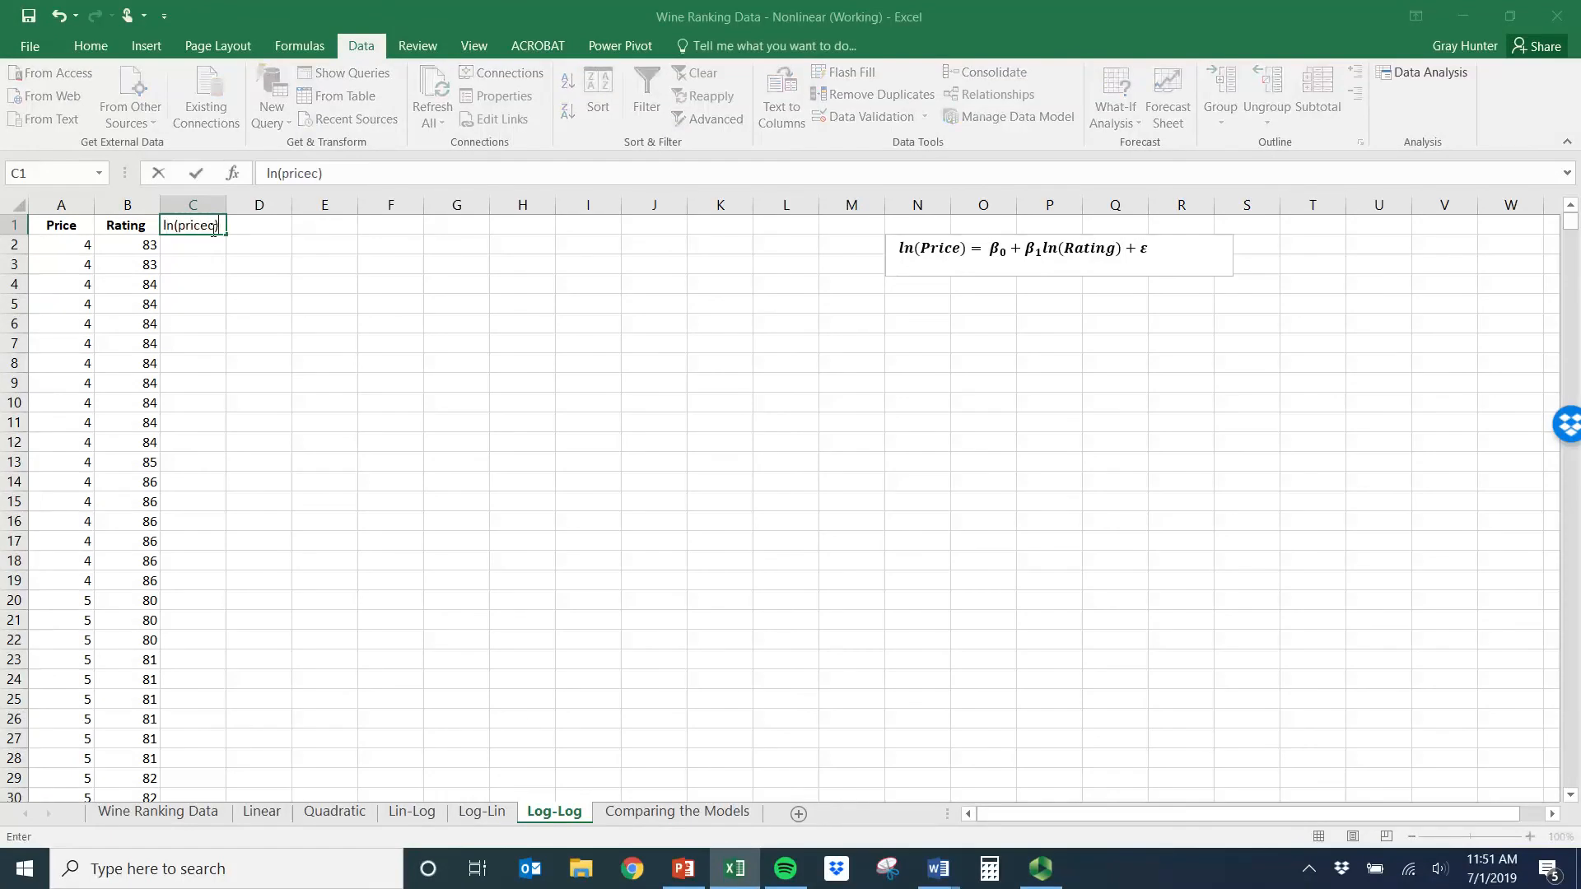
{"action": "key", "text": "BackSpace"}
{"action": "key", "text": "Tab"}
{"action": "type", "text": "ln("}
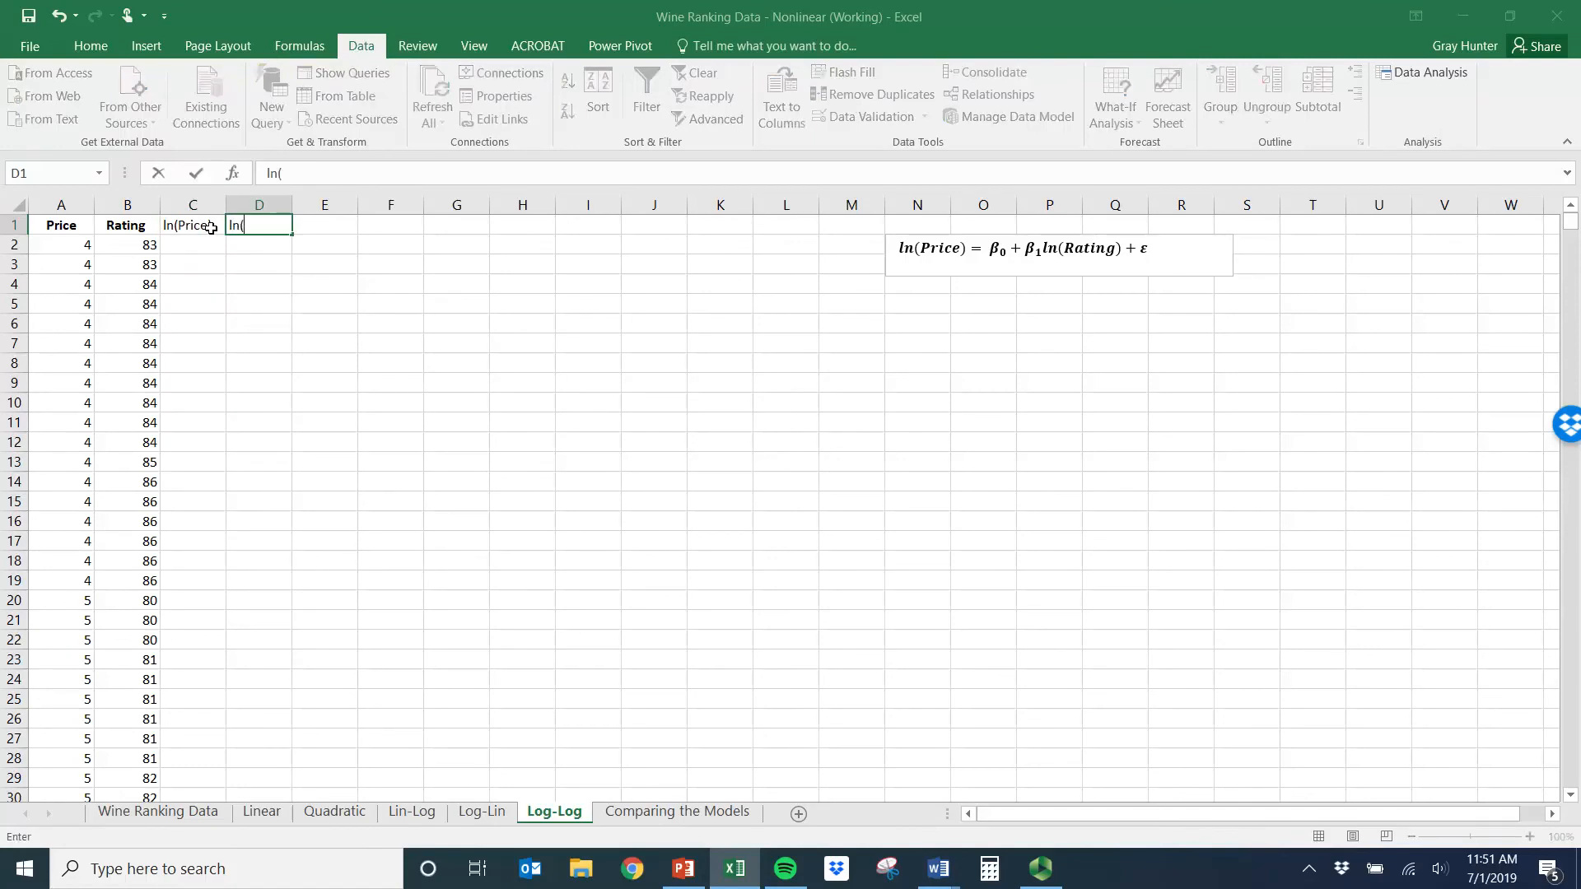
{"action": "type", "text": "rating)"}
{"action": "key", "text": "Return"}
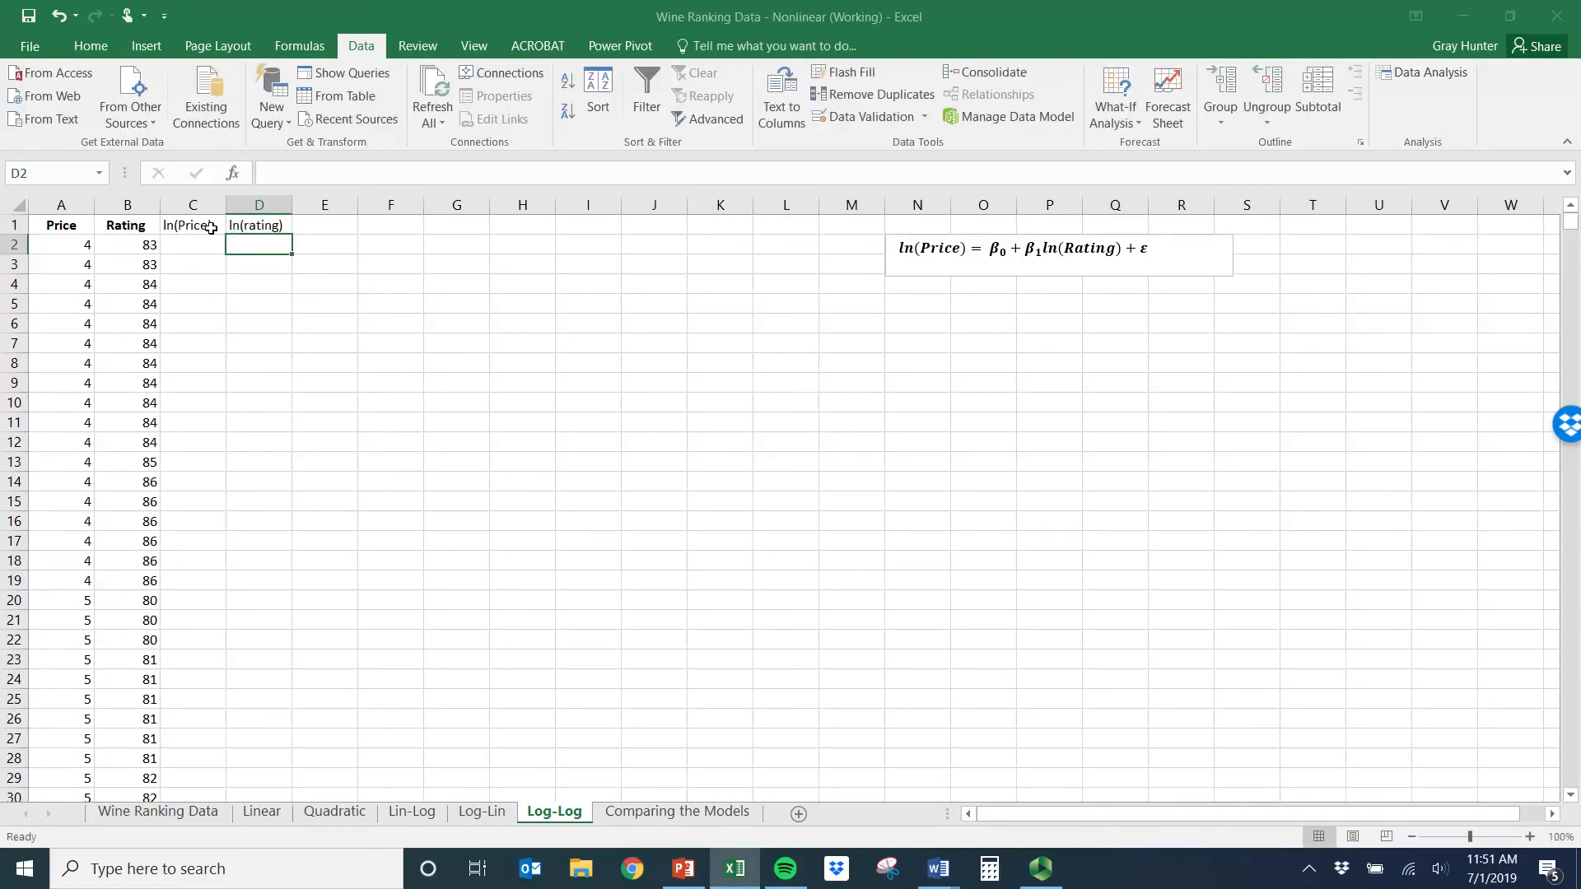
- Enter the formula =LN(A2) in cell C2 to compute the natural log of the first price
{"action": "key", "text": "Left"}
{"action": "type", "text": "="}
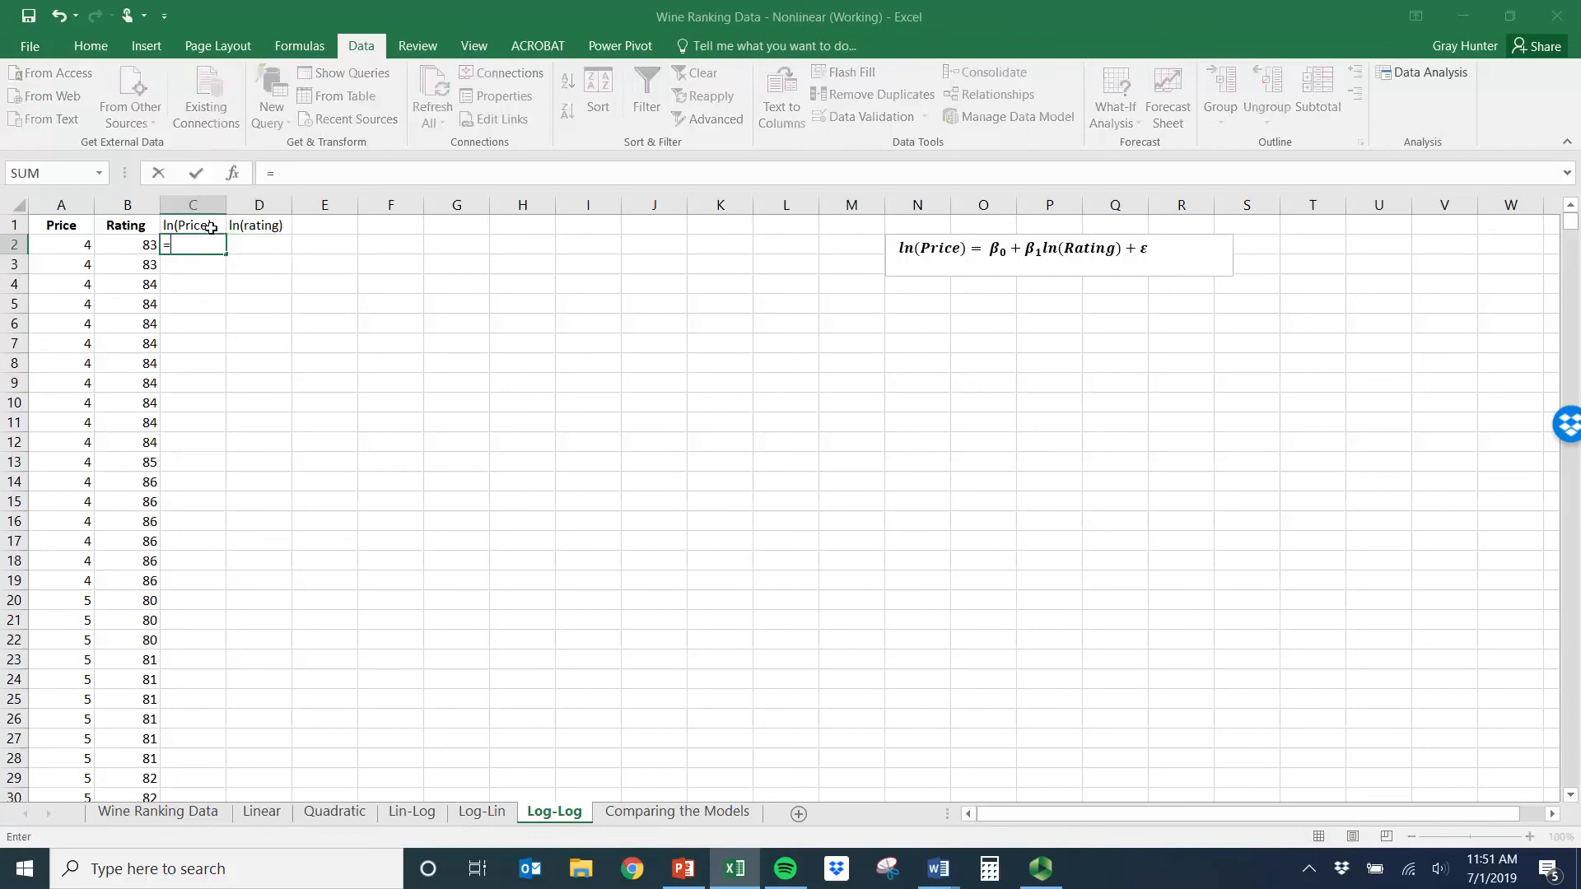
{"action": "type", "text": "ln(p"}
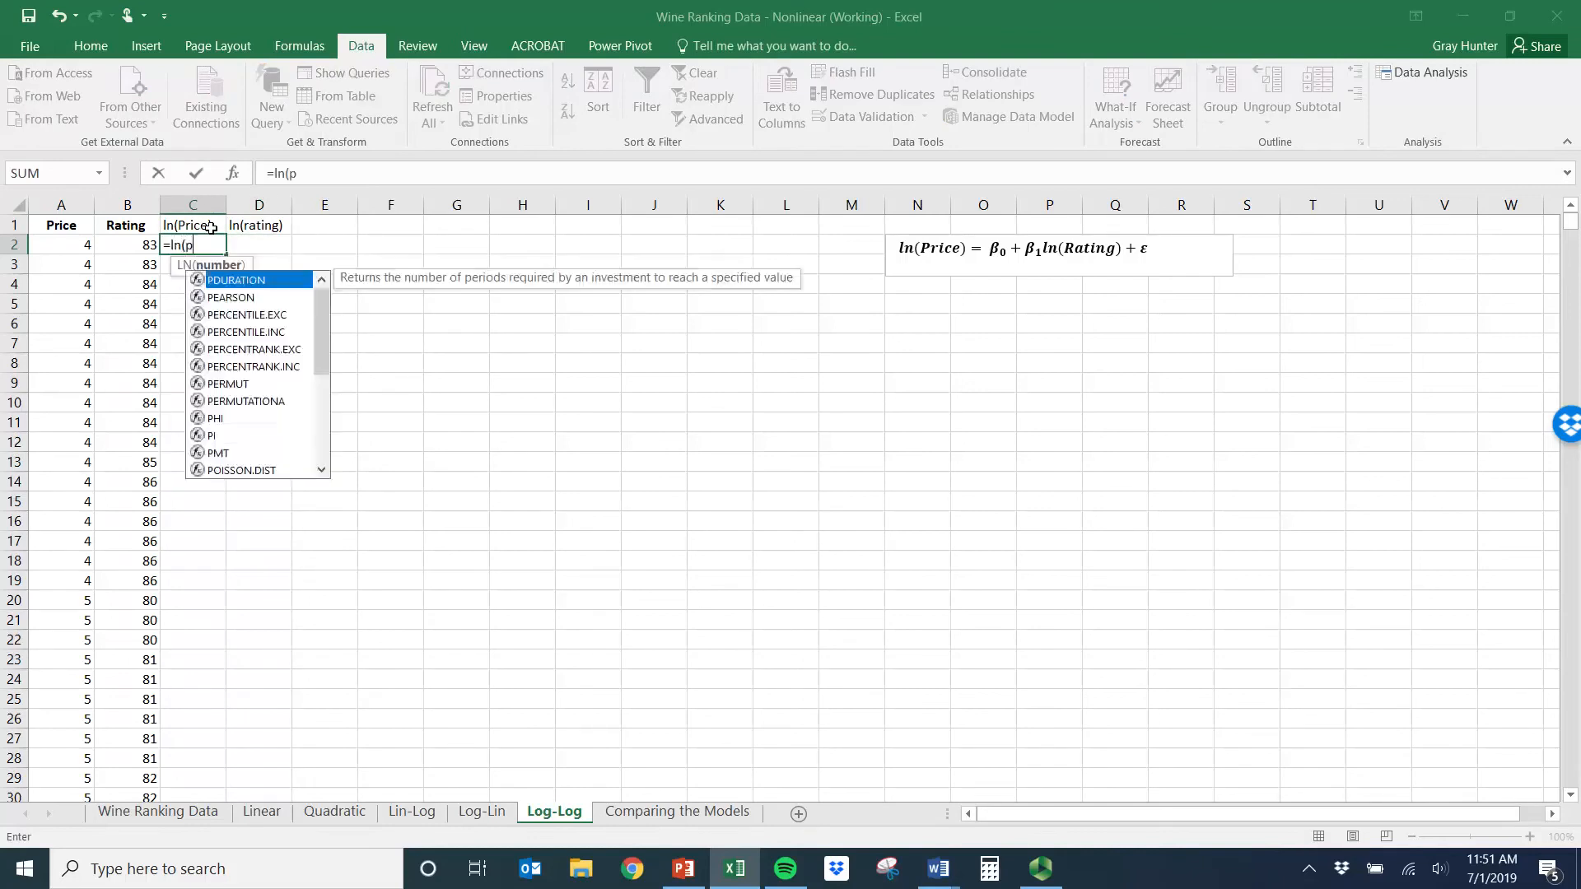
{"action": "key", "text": "BackSpace"}
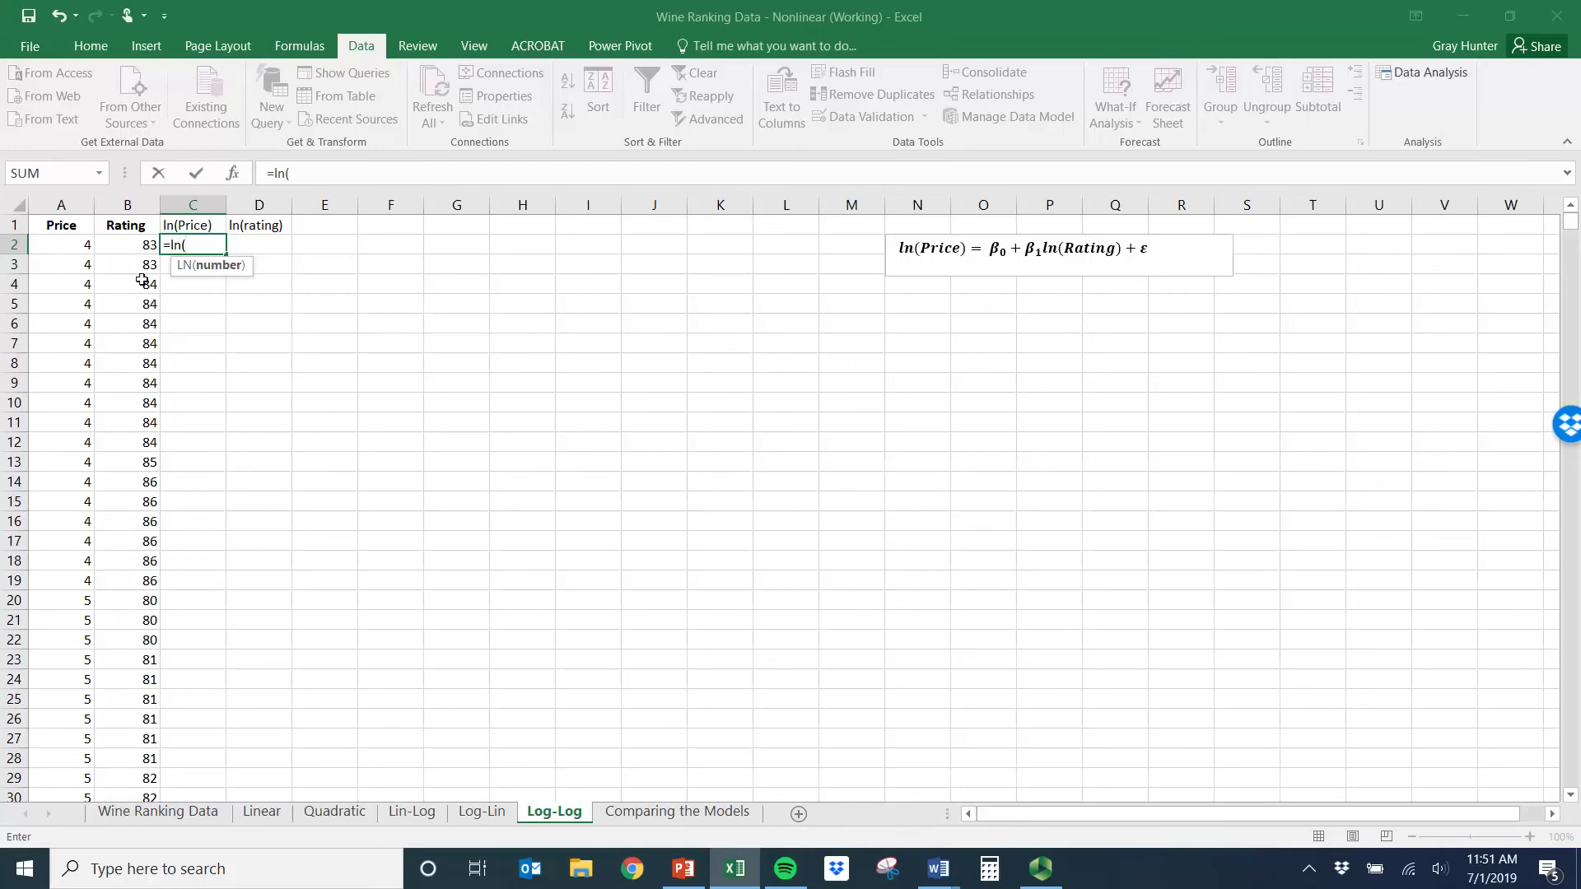
{"action": "left_click", "coordinate": [73, 251]}
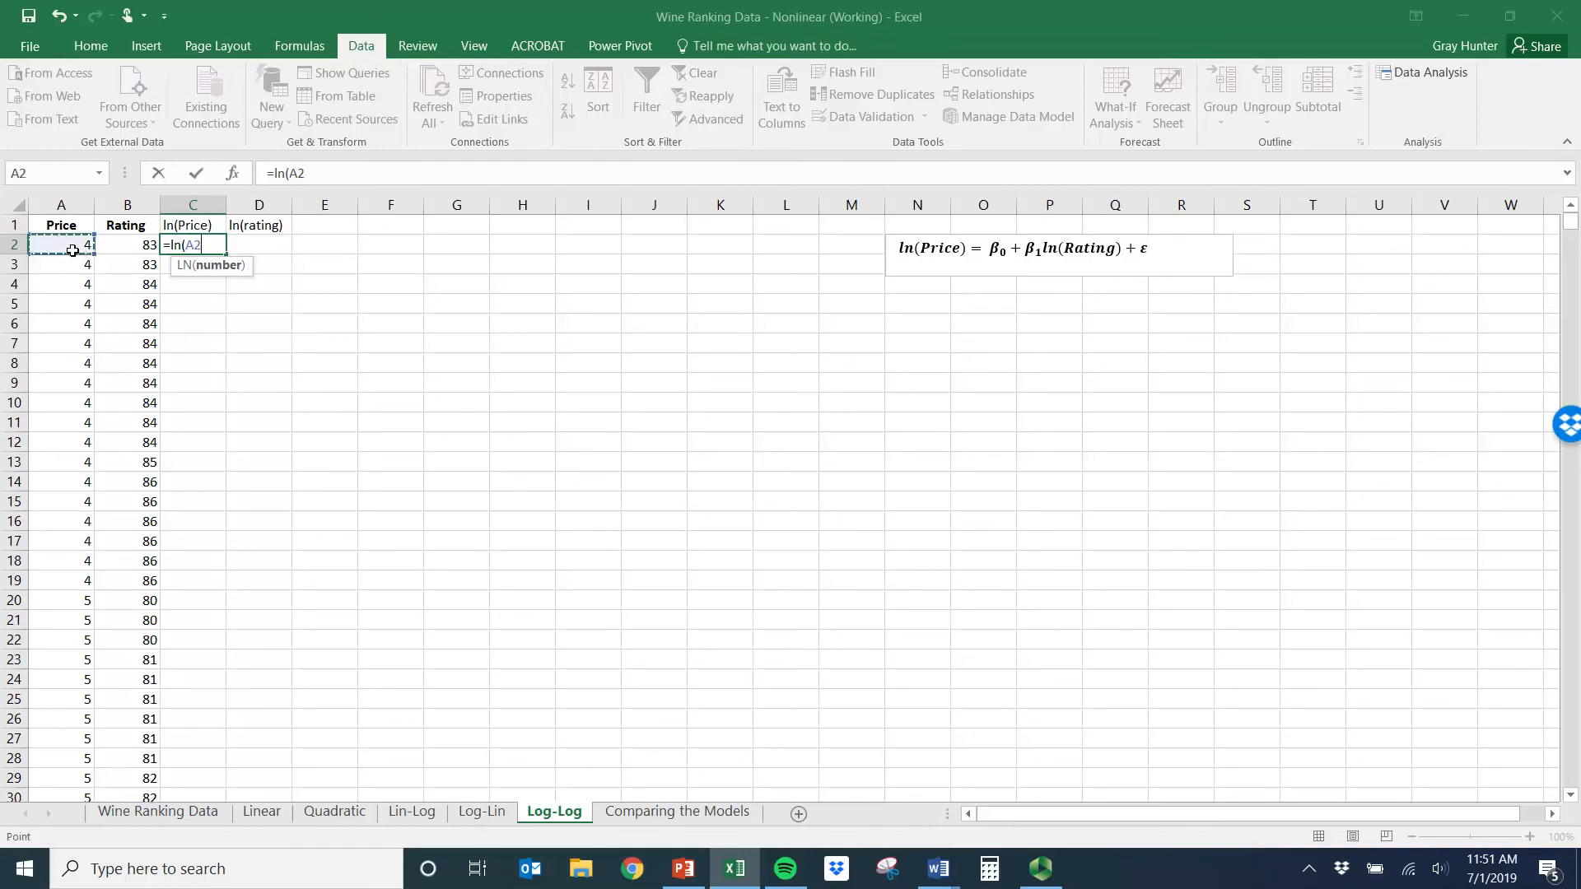
{"action": "key", "text": "ctrl+Return"}
{"action": "key", "text": "Right"}
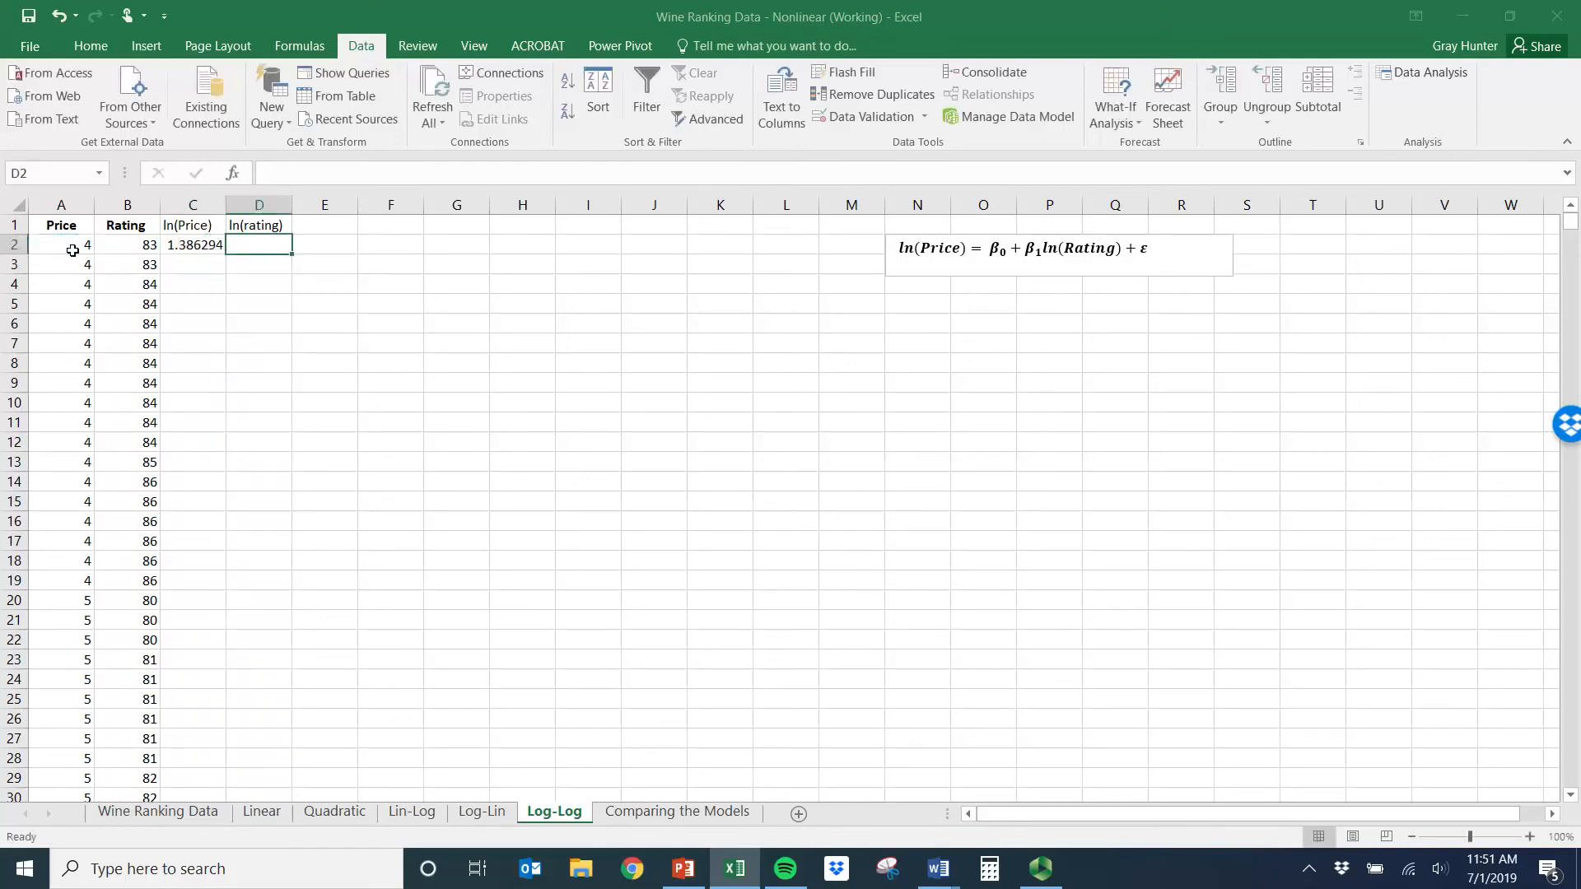
{"action": "type", "text": "=ln("}
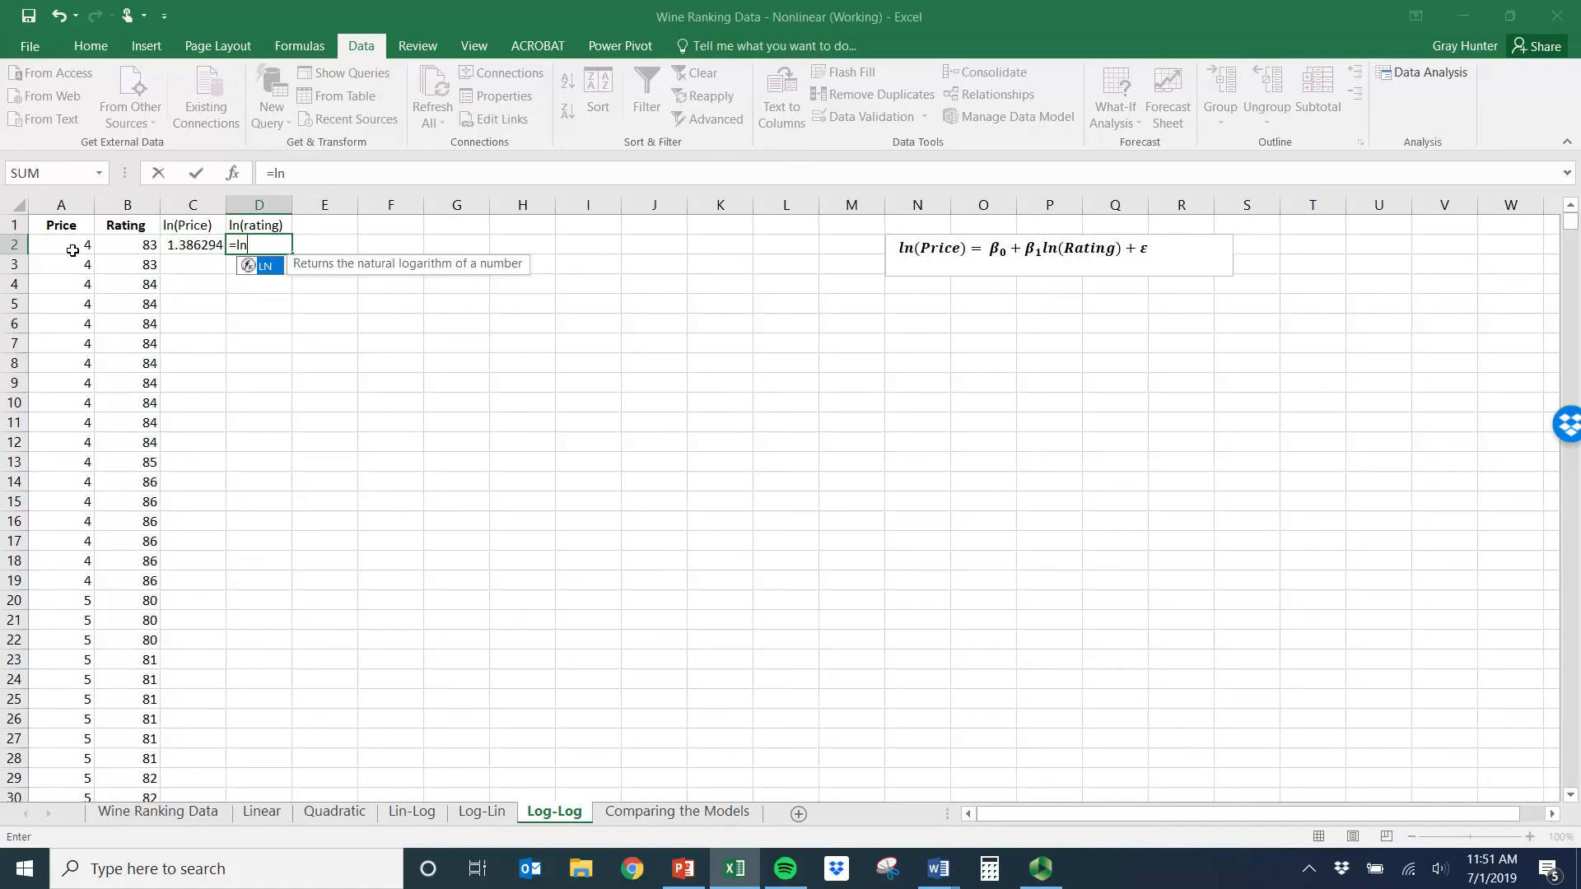
{"action": "left_click", "coordinate": [156, 250]}
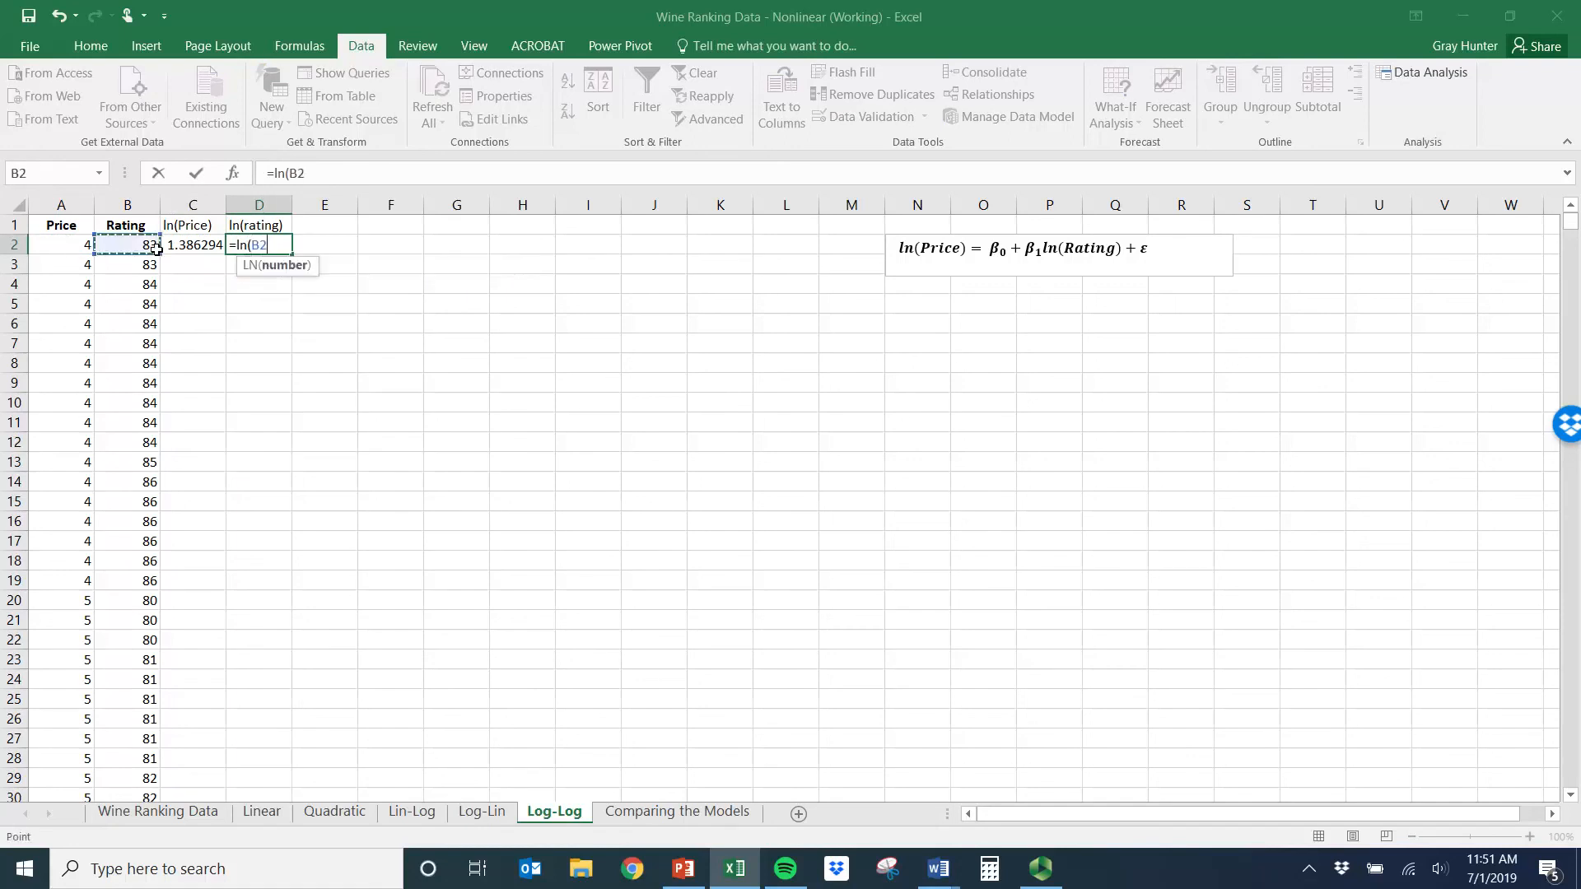
{"action": "key", "text": "BackSpace"}
{"action": "key", "text": "BackSpace"}
{"action": "key", "text": "BackSpace"}
{"action": "key", "text": "BackSpace"}
{"action": "key", "text": "BackSpace"}
{"action": "key", "text": "Return"}
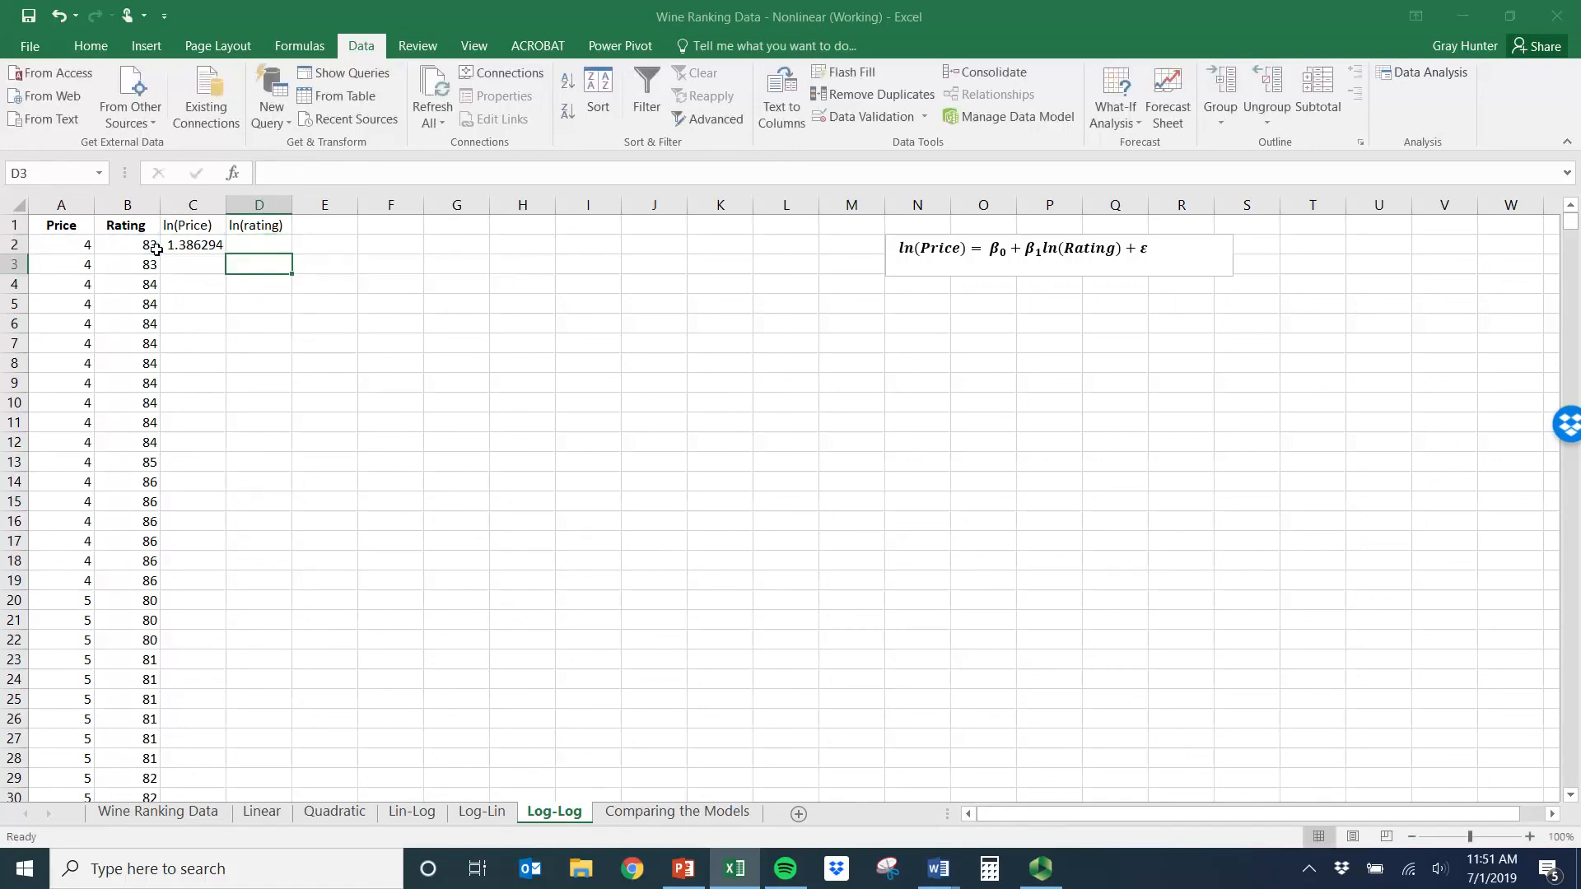
- Fill the =LN(A2) formula from C2 across into D2 under the ln(rating) header
{"action": "left_click", "coordinate": [193, 250]}
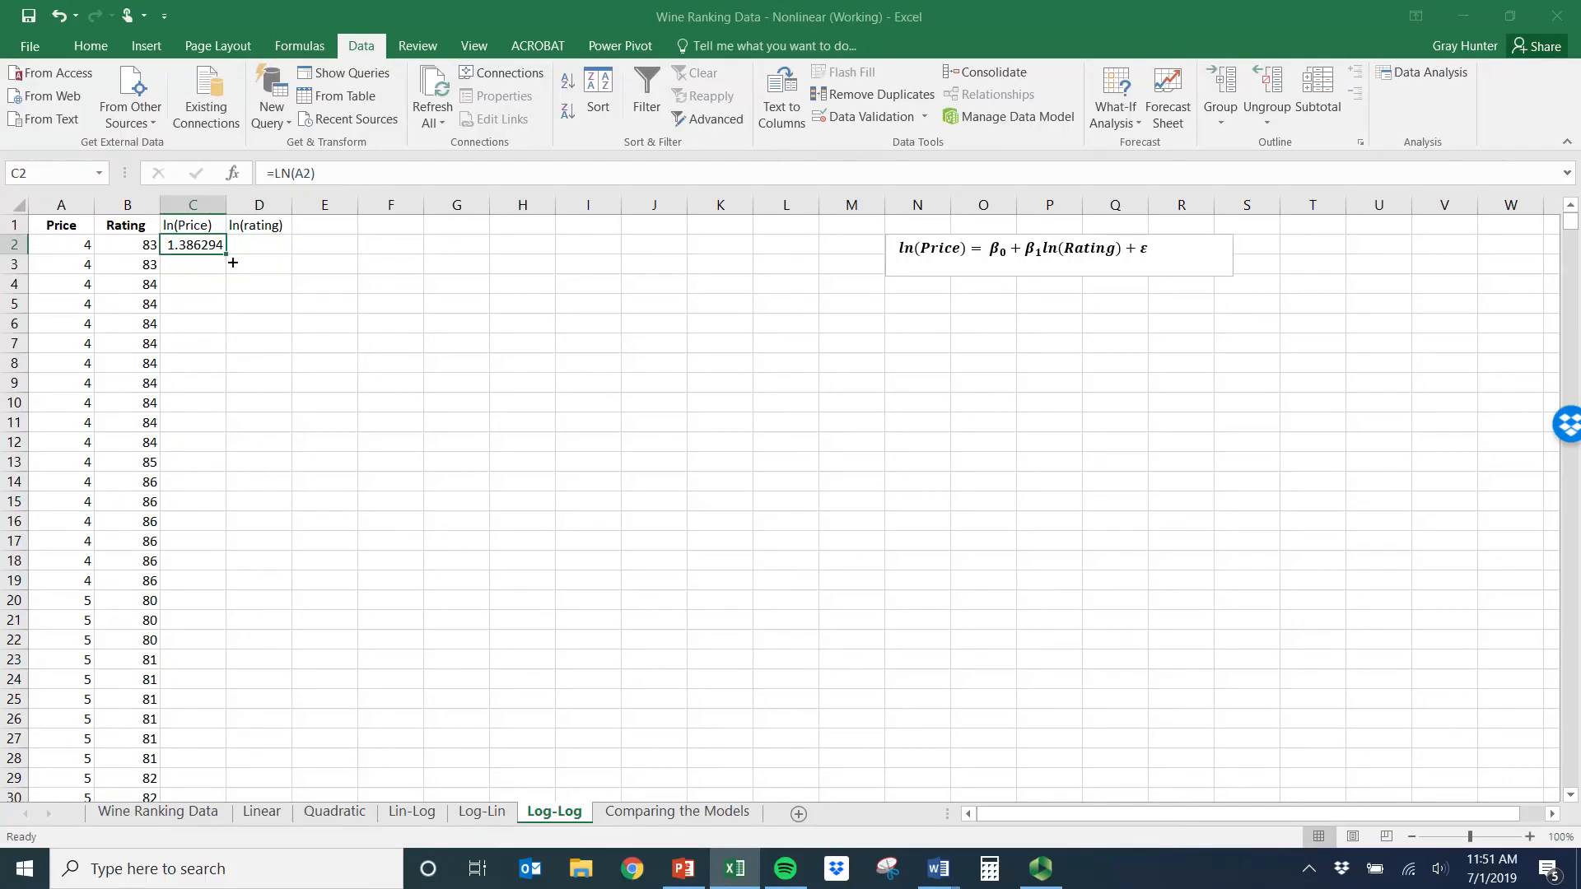
{"action": "left_click_drag", "start_coordinate": [233, 262], "coordinate": [284, 262]}
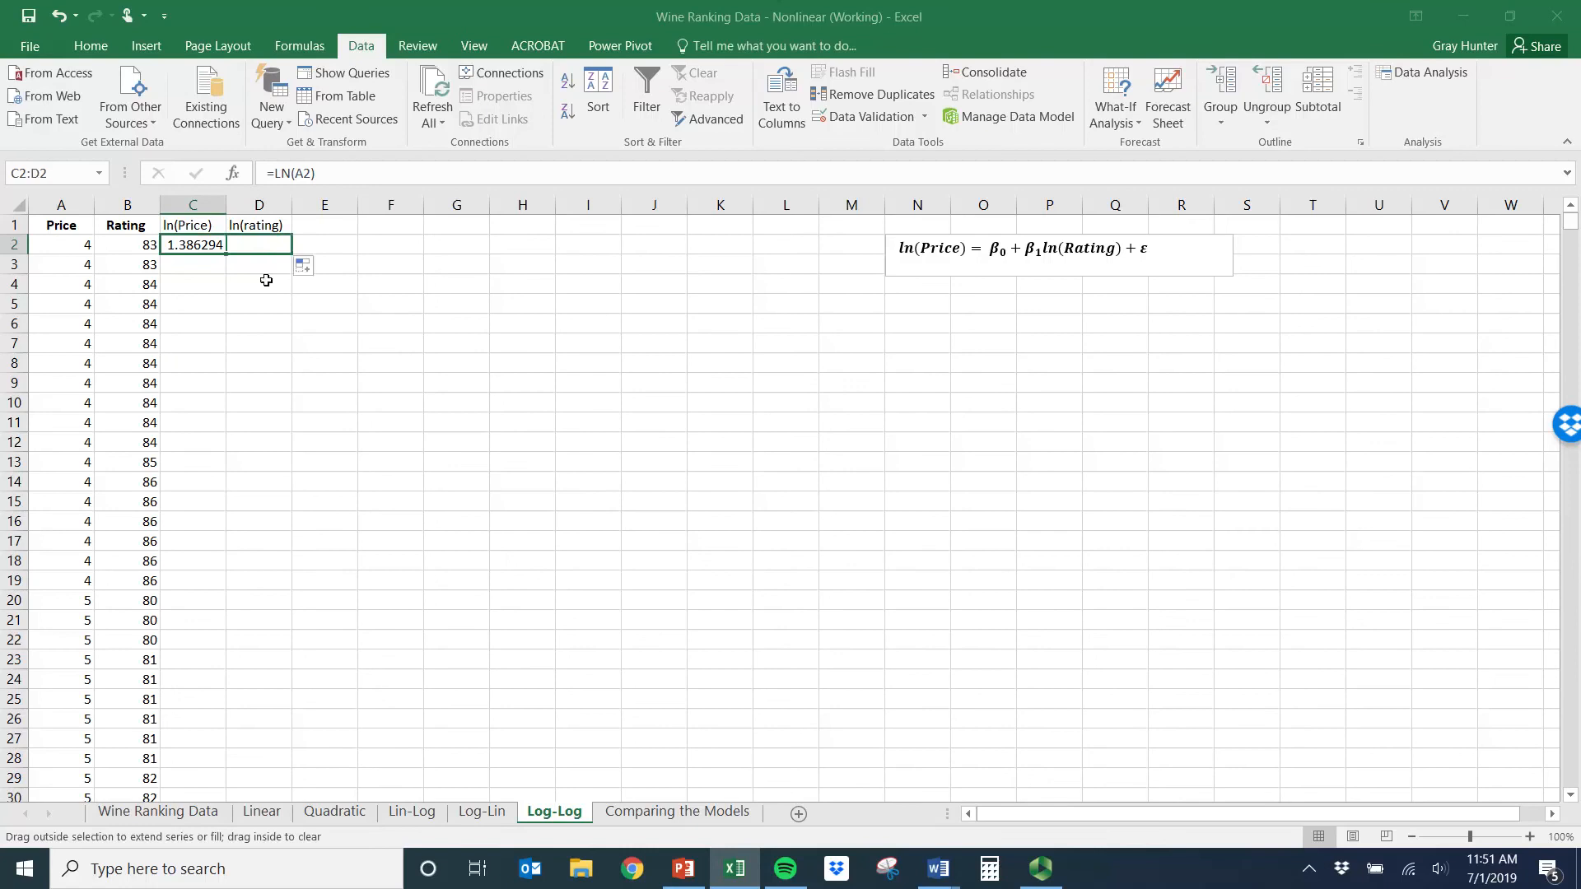
- Fill the LN formulas in C2:D2 down both columns through the last data row of the Log-Log sheet
{"action": "left_click", "coordinate": [266, 245]}
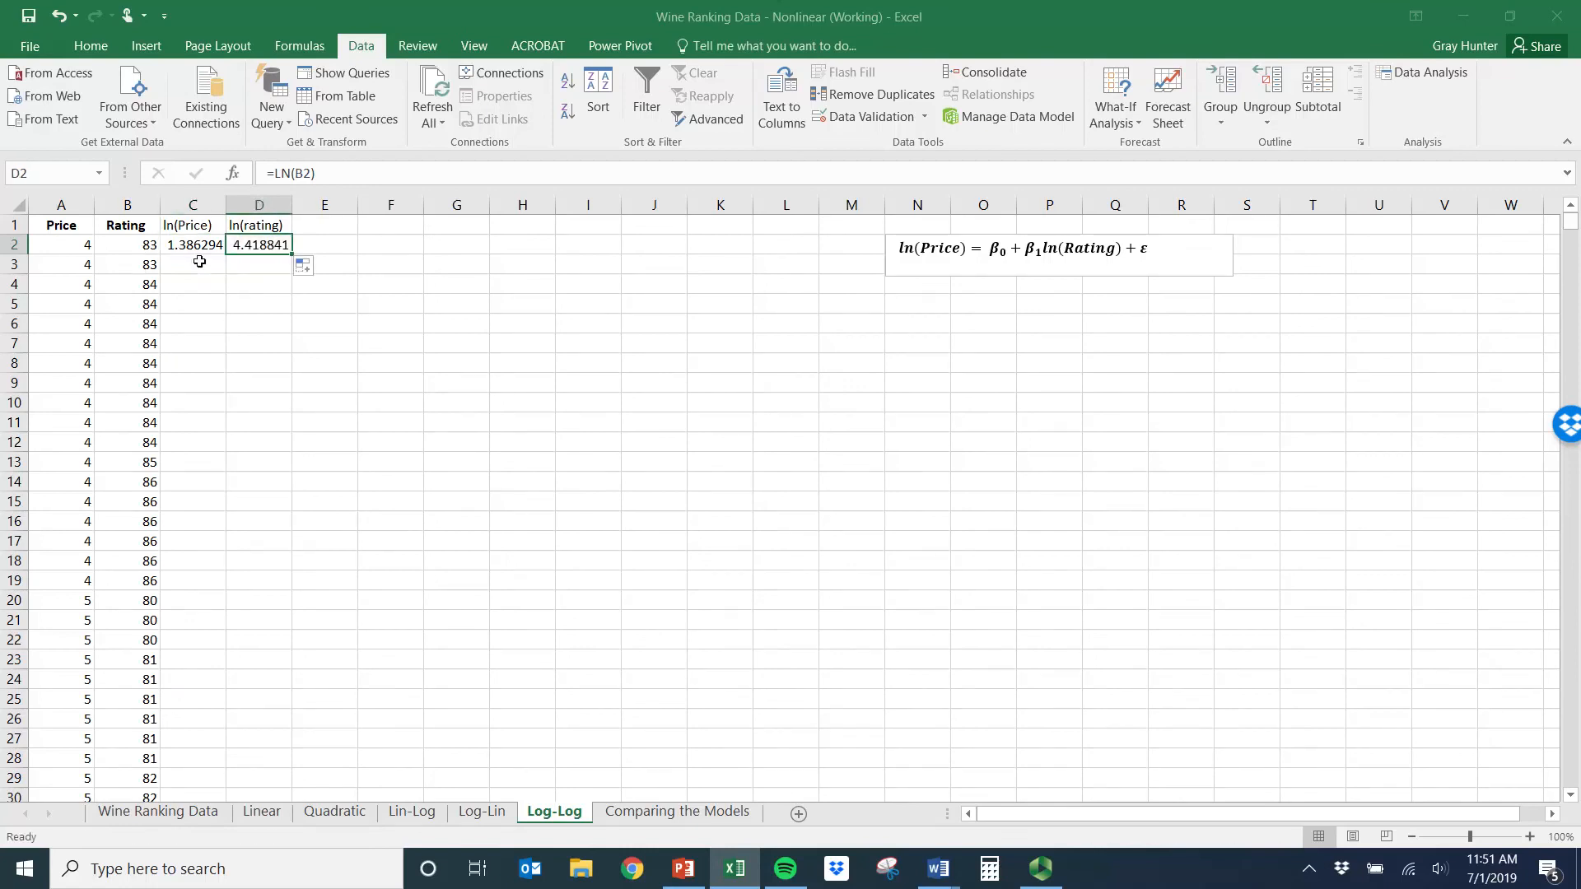
{"action": "left_click_drag", "start_coordinate": [205, 246], "coordinate": [272, 256]}
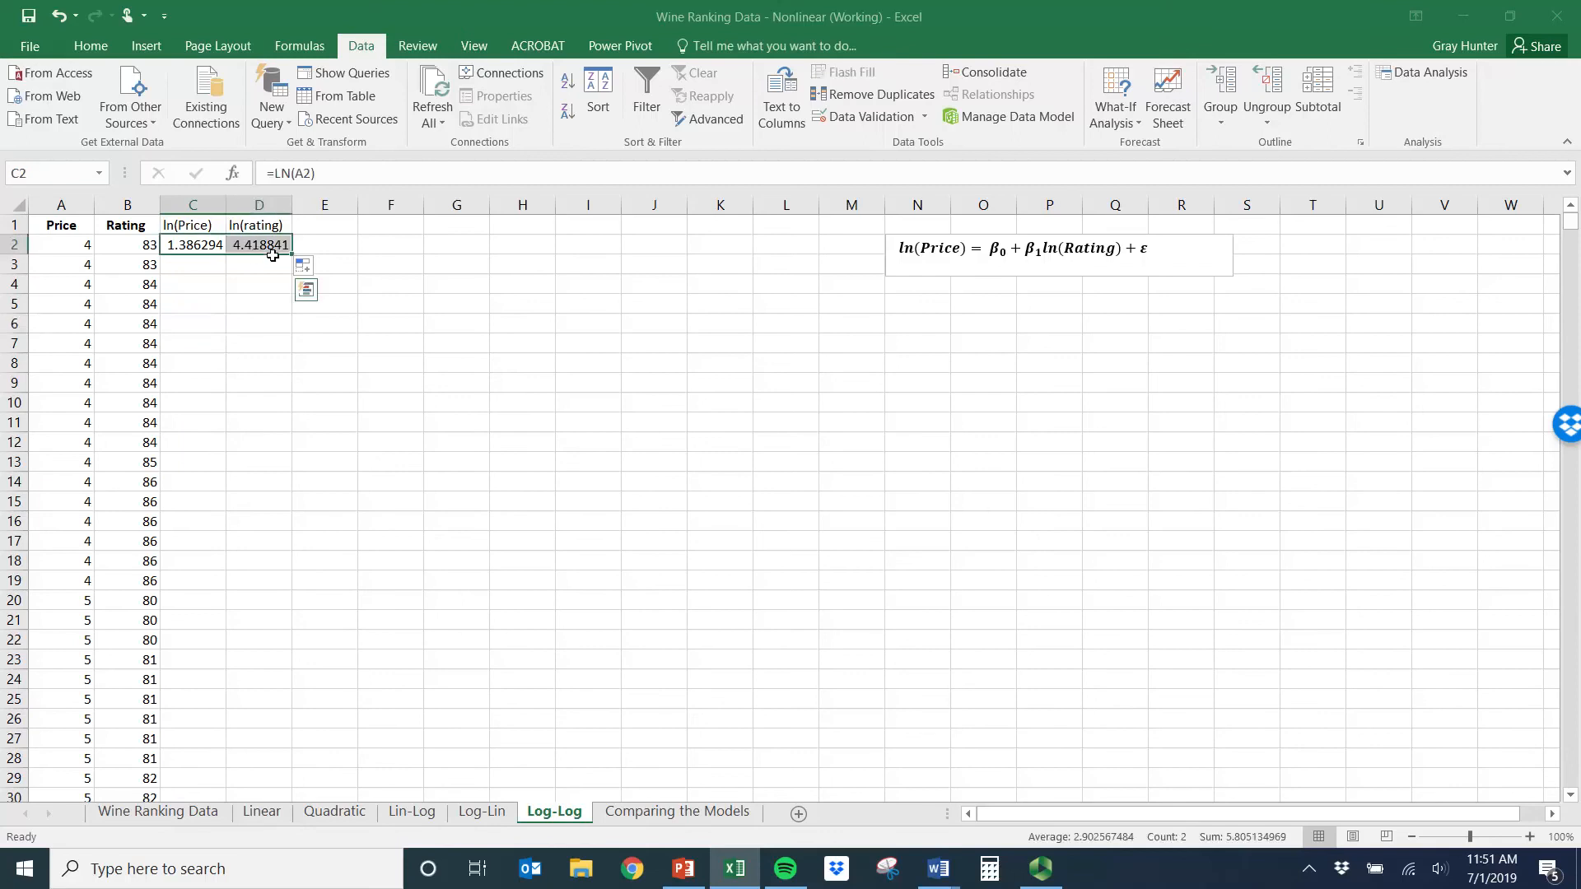
{"action": "double_click", "coordinate": [272, 255]}
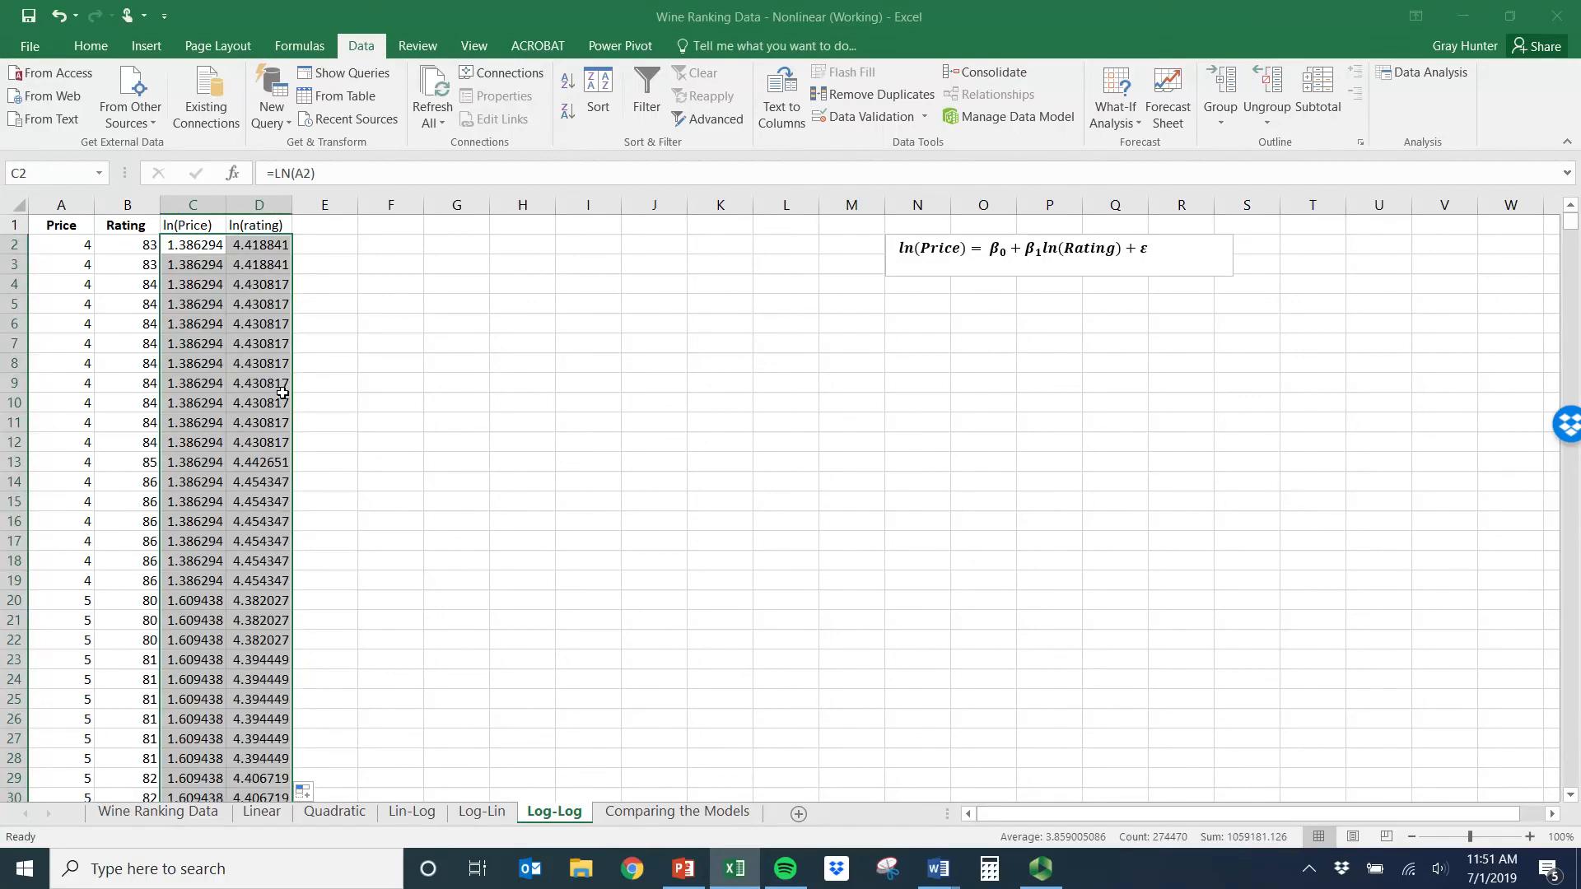
{"action": "left_click", "coordinate": [588, 346]}
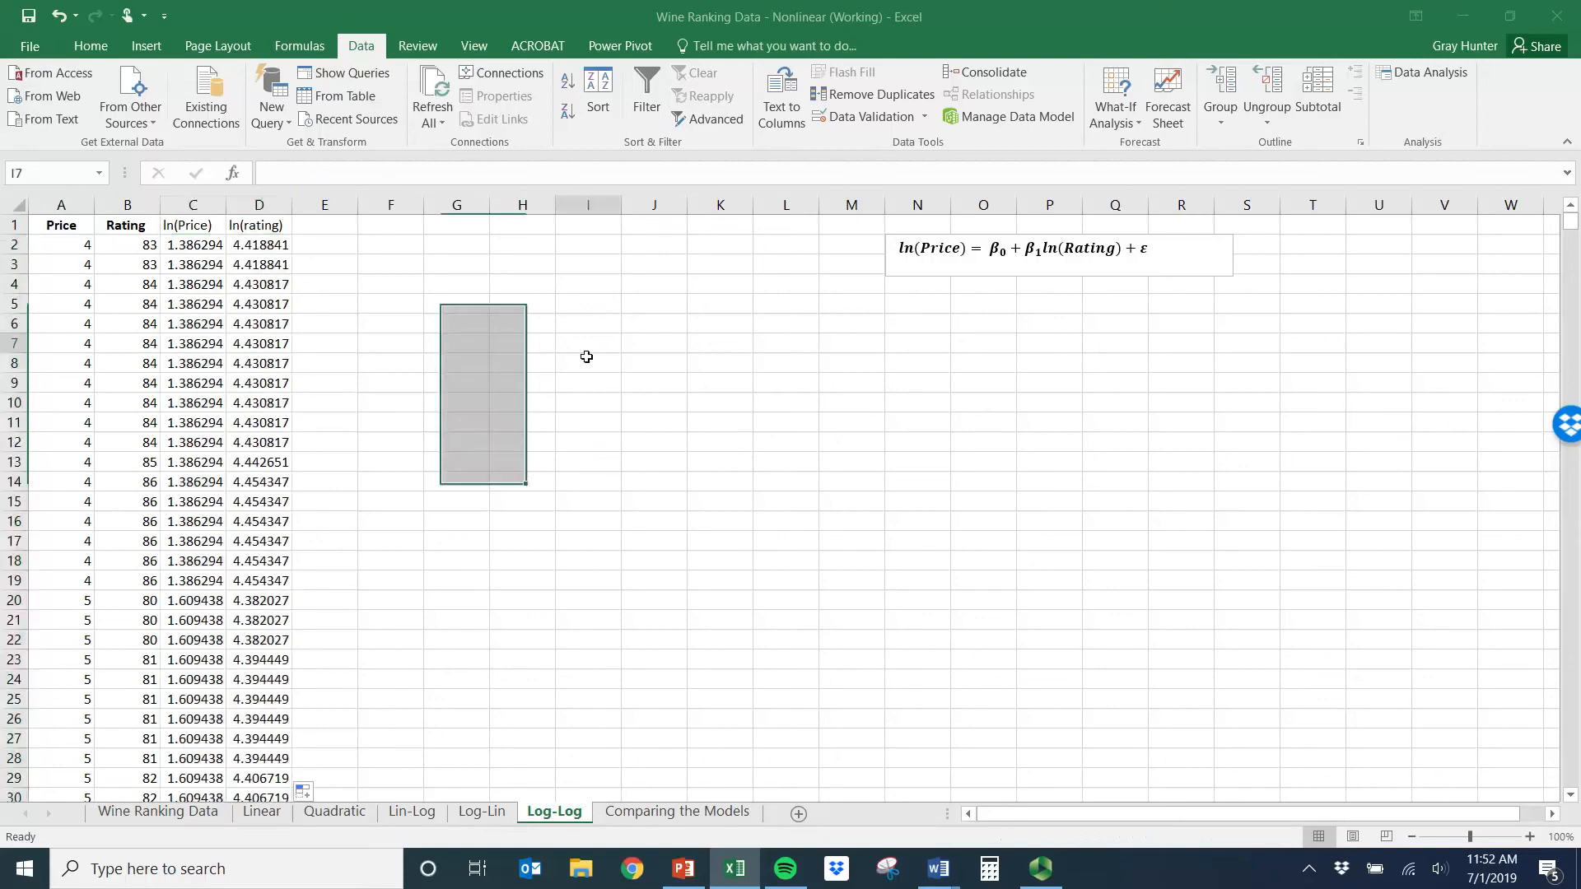
- Start a Regression analysis and set its Input Y Range to the ln(Price) column, $C$1:$C$137236
{"action": "left_click", "coordinate": [1434, 78]}
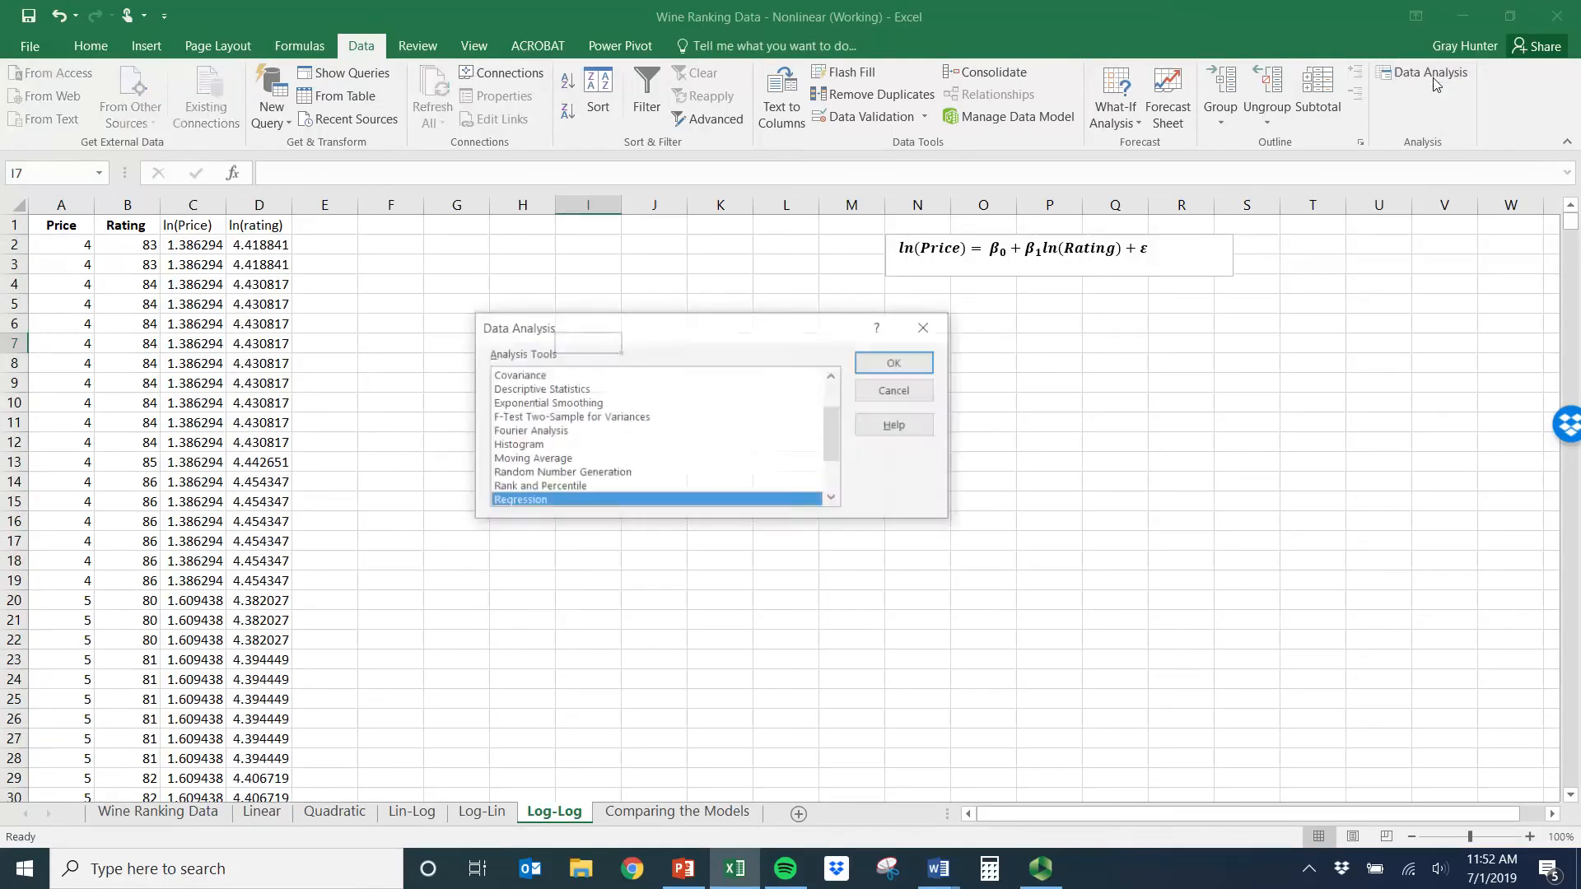
{"action": "left_click", "coordinate": [901, 363]}
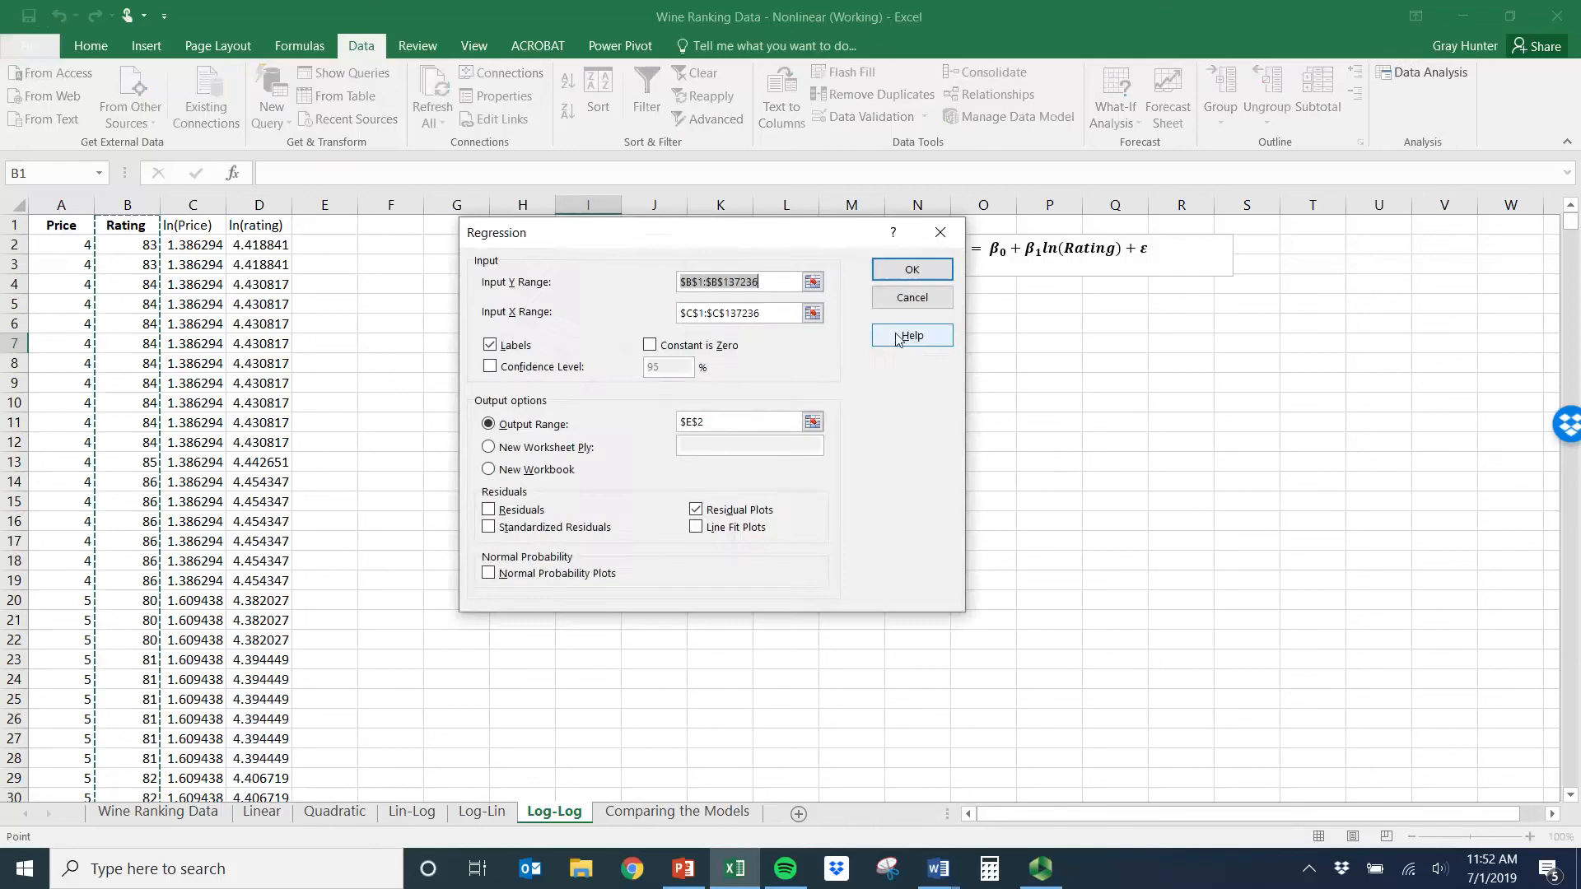
{"action": "left_click", "coordinate": [810, 286]}
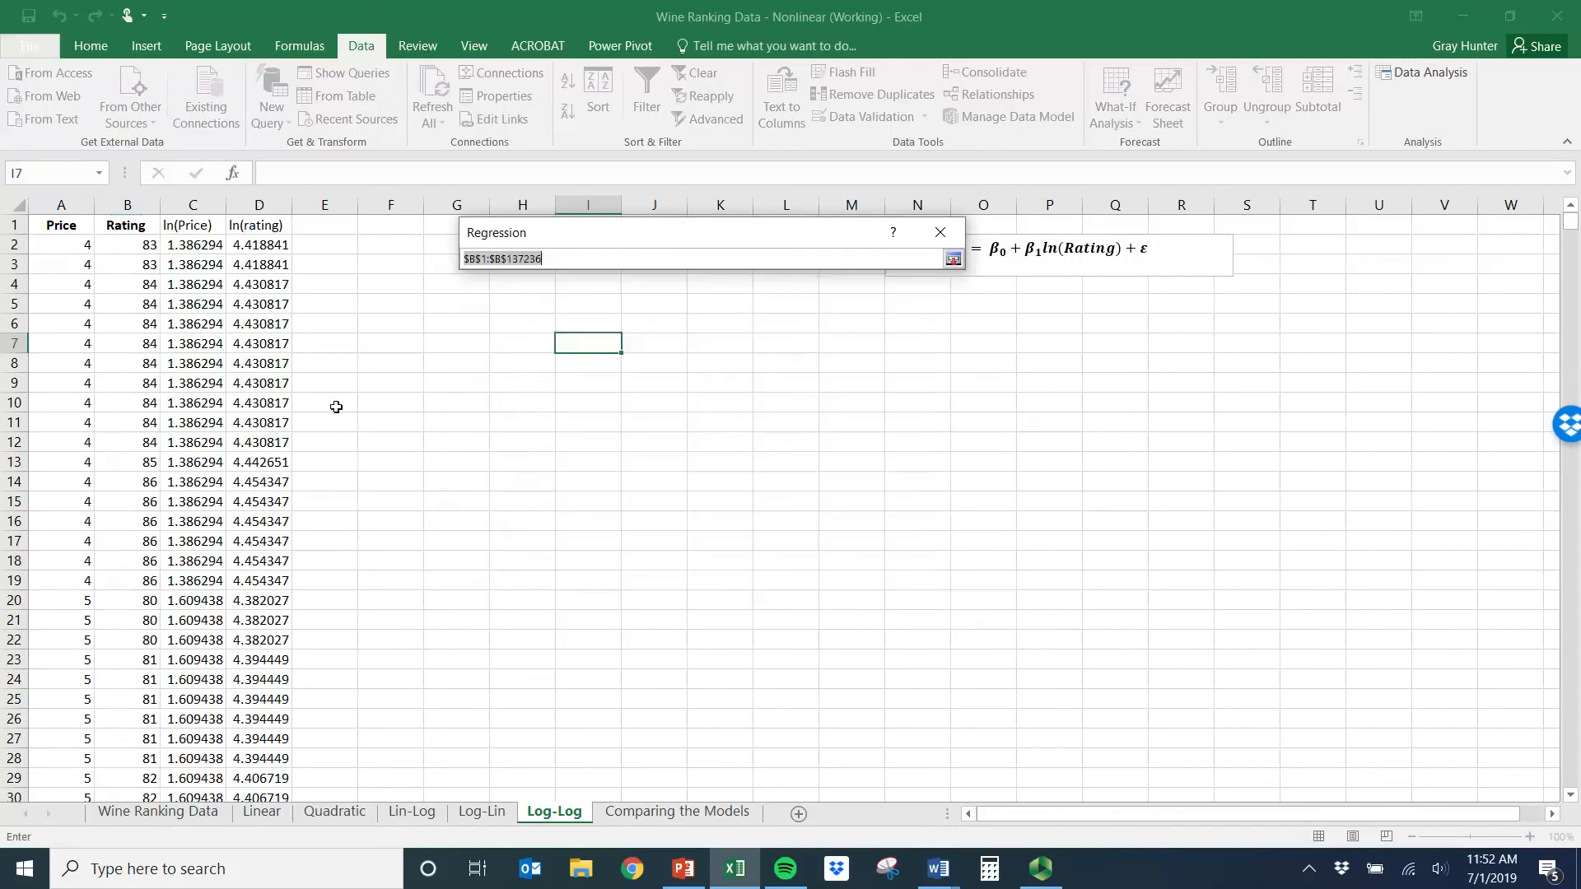
{"action": "left_click", "coordinate": [201, 235]}
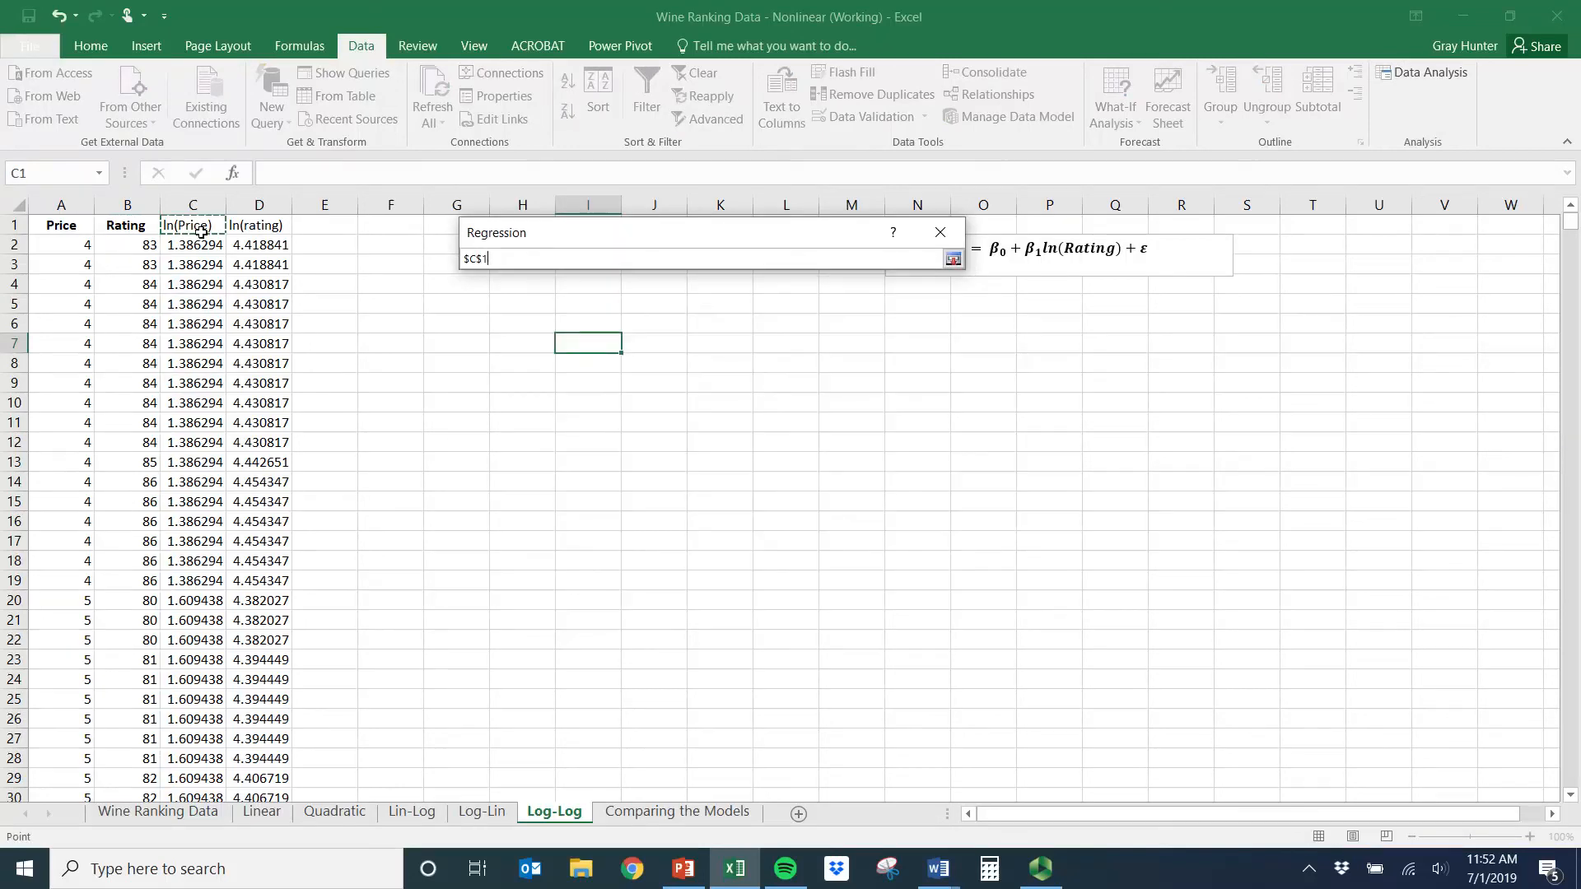
{"action": "key", "text": "ctrl+shift+Down"}
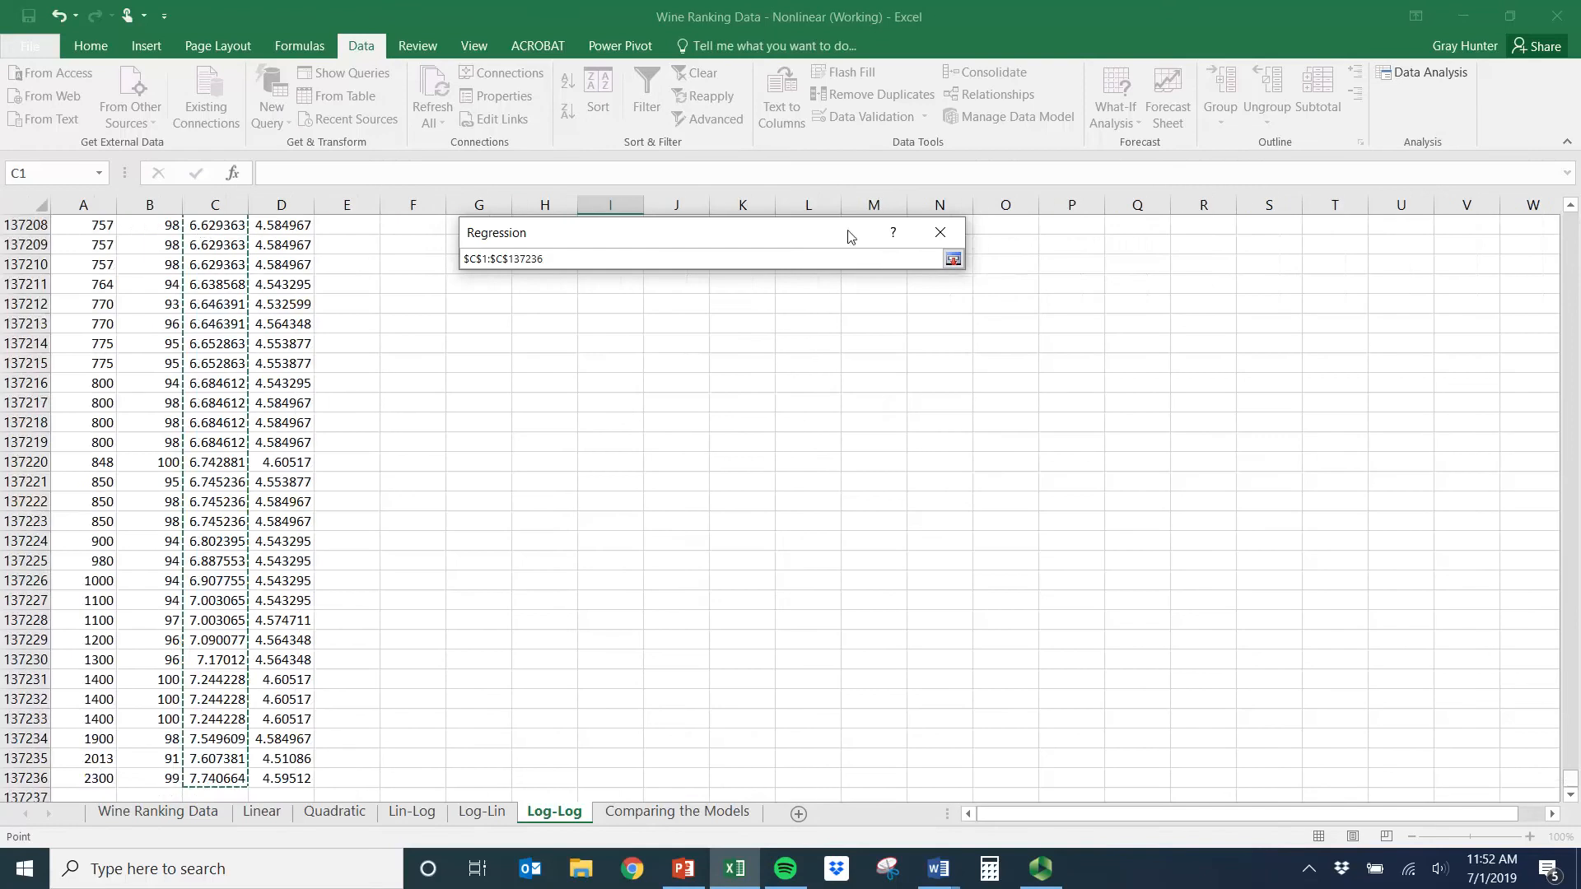
{"action": "left_click", "coordinate": [953, 259]}
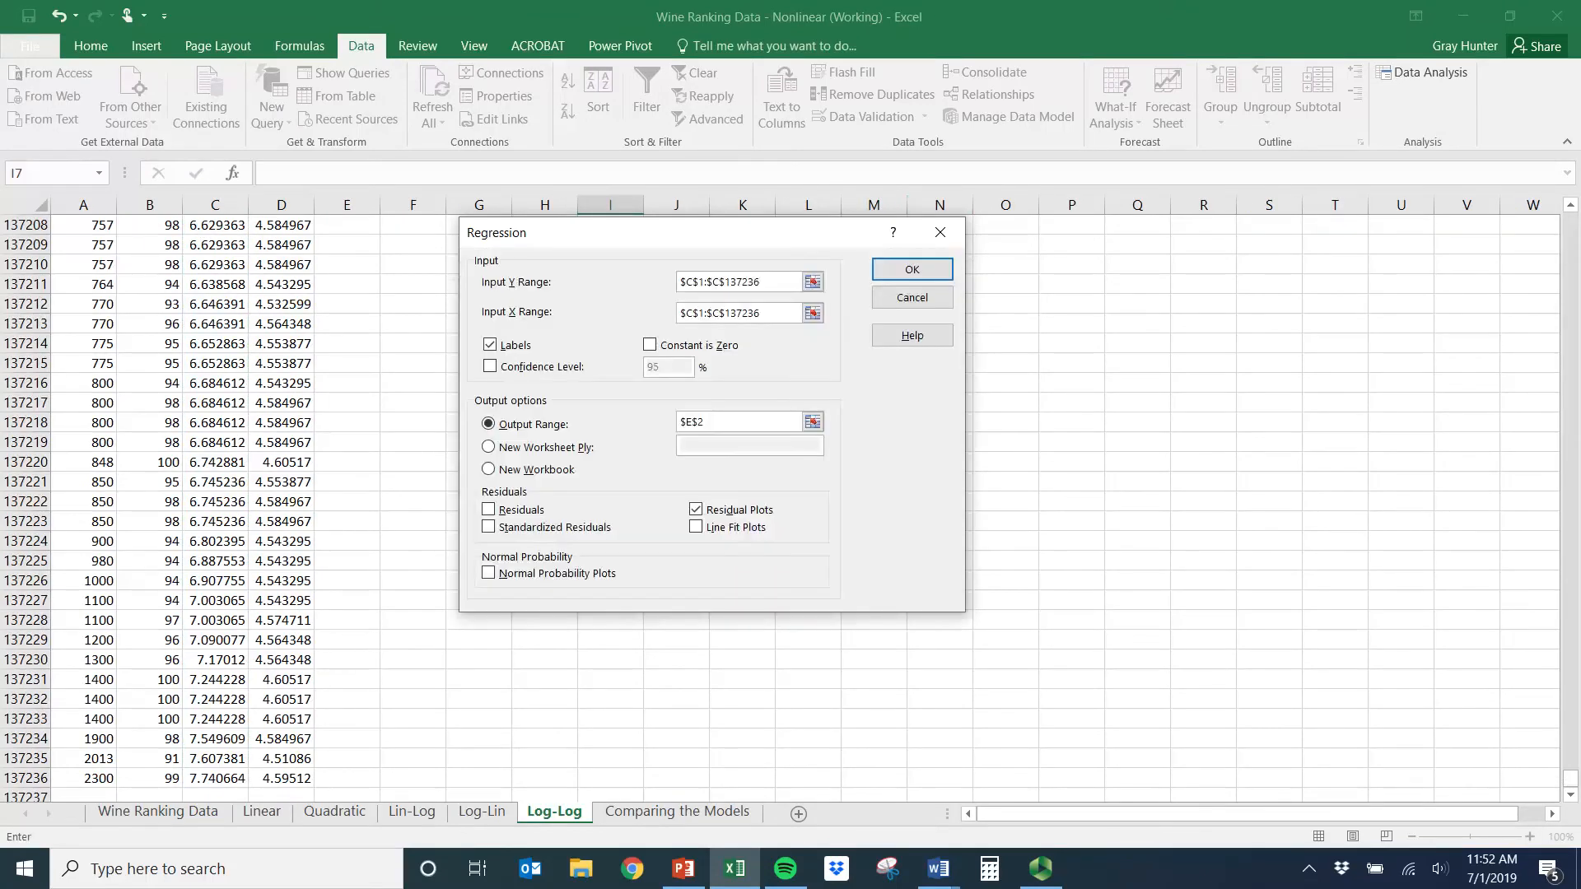
- Replace the regression's Input X Range with the ln(rating) column, $D$1:$D$137236
{"action": "left_click_drag", "start_coordinate": [1571, 778], "coordinate": [1568, 185]}
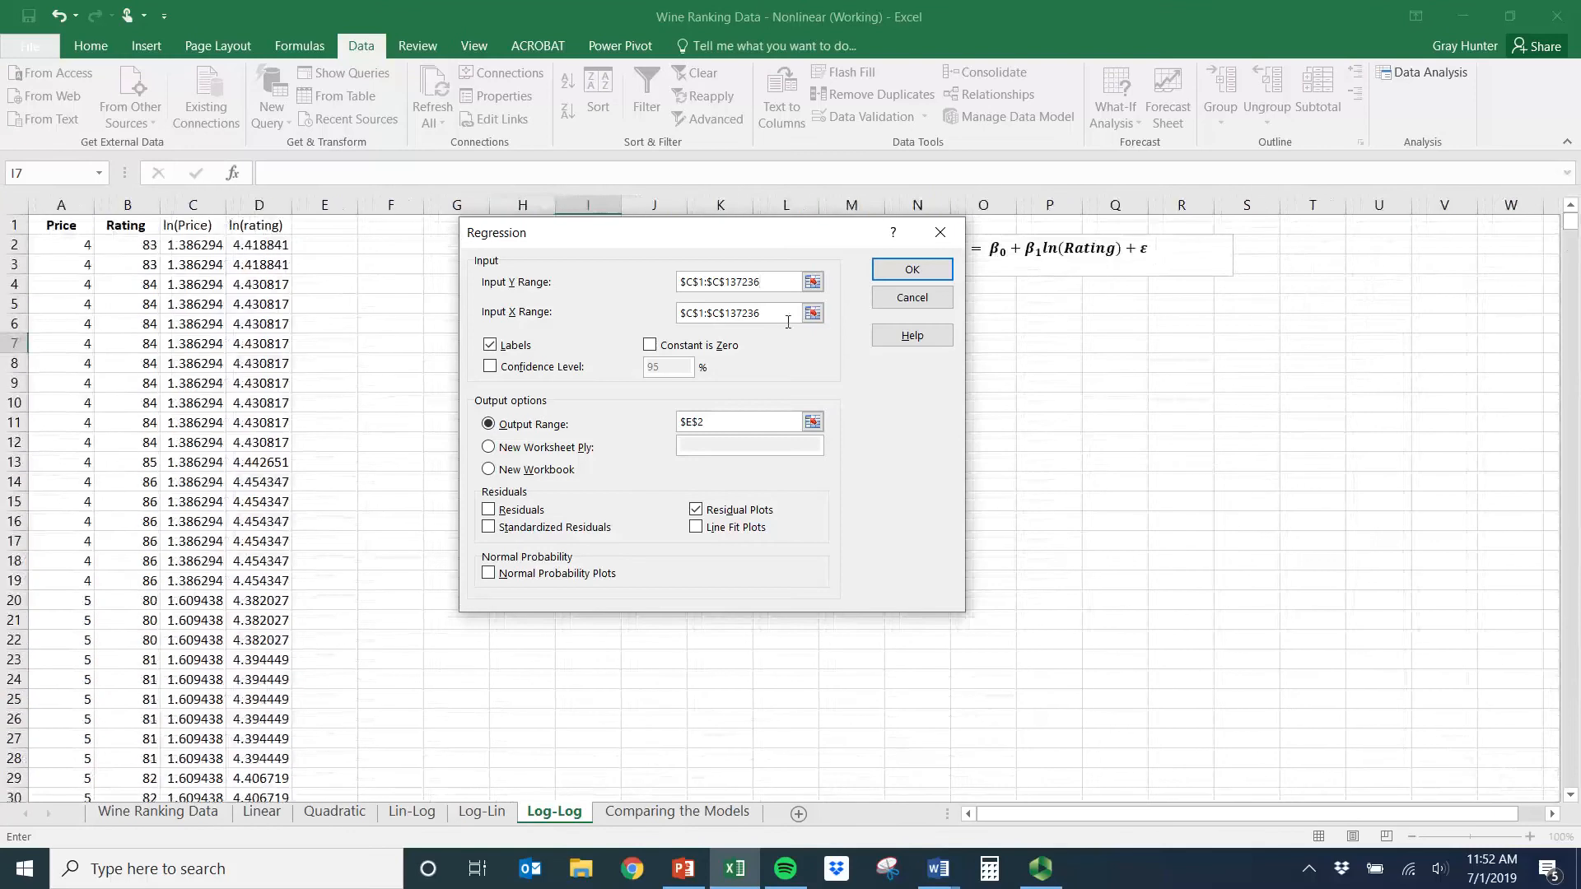
{"action": "left_click", "coordinate": [738, 322]}
{"action": "left_click_drag", "start_coordinate": [735, 319], "coordinate": [569, 319]}
{"action": "type", "text": "\\"}
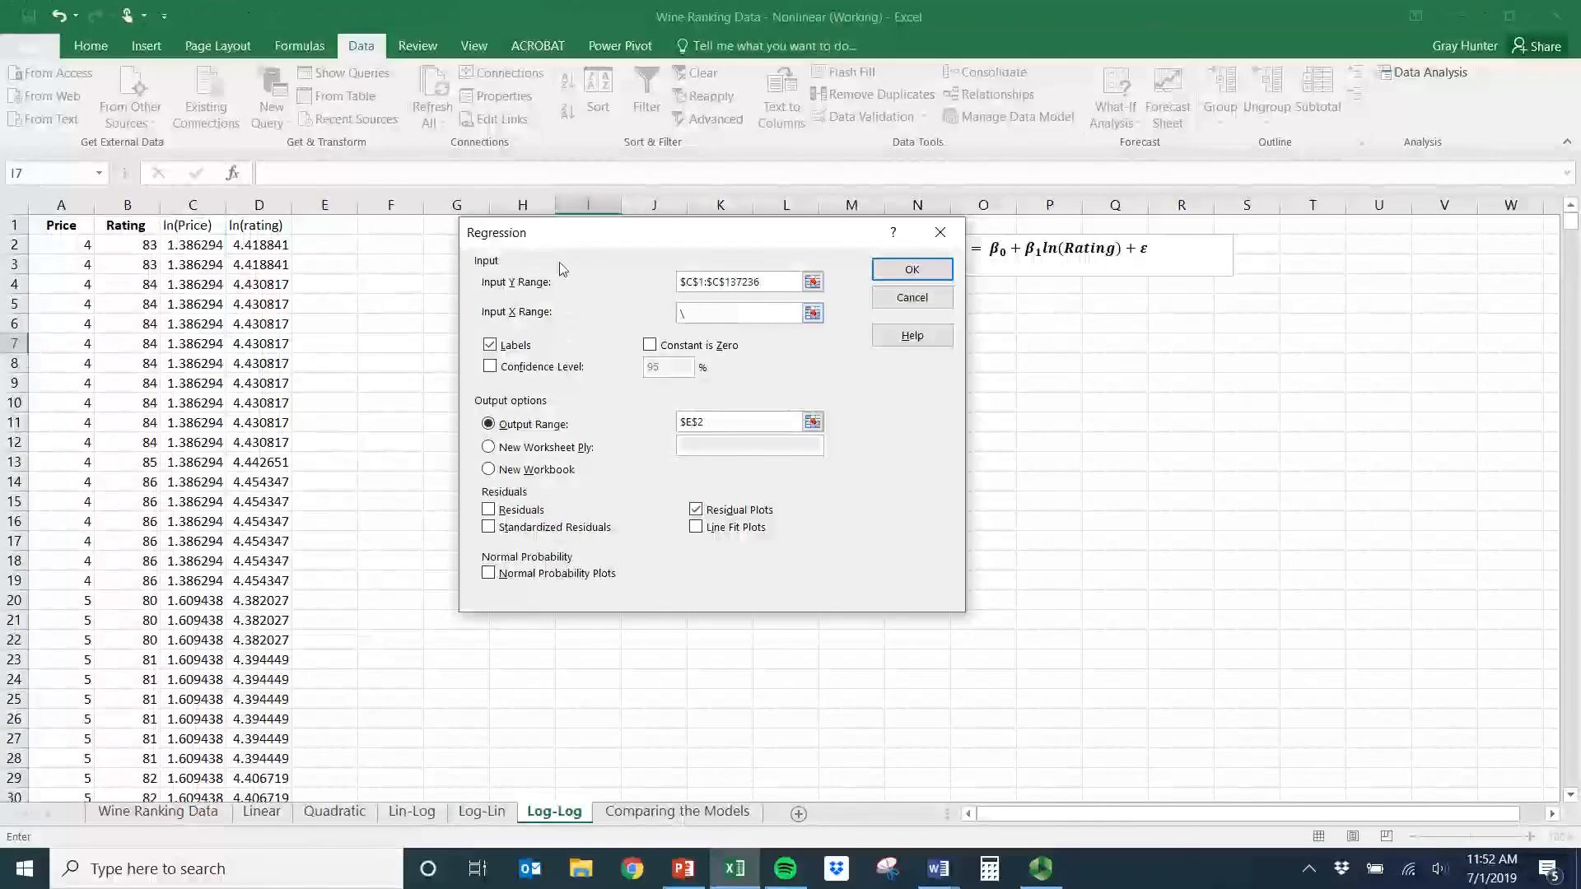
{"action": "left_click", "coordinate": [265, 229]}
{"action": "key", "text": "ctrl+shift+Down"}
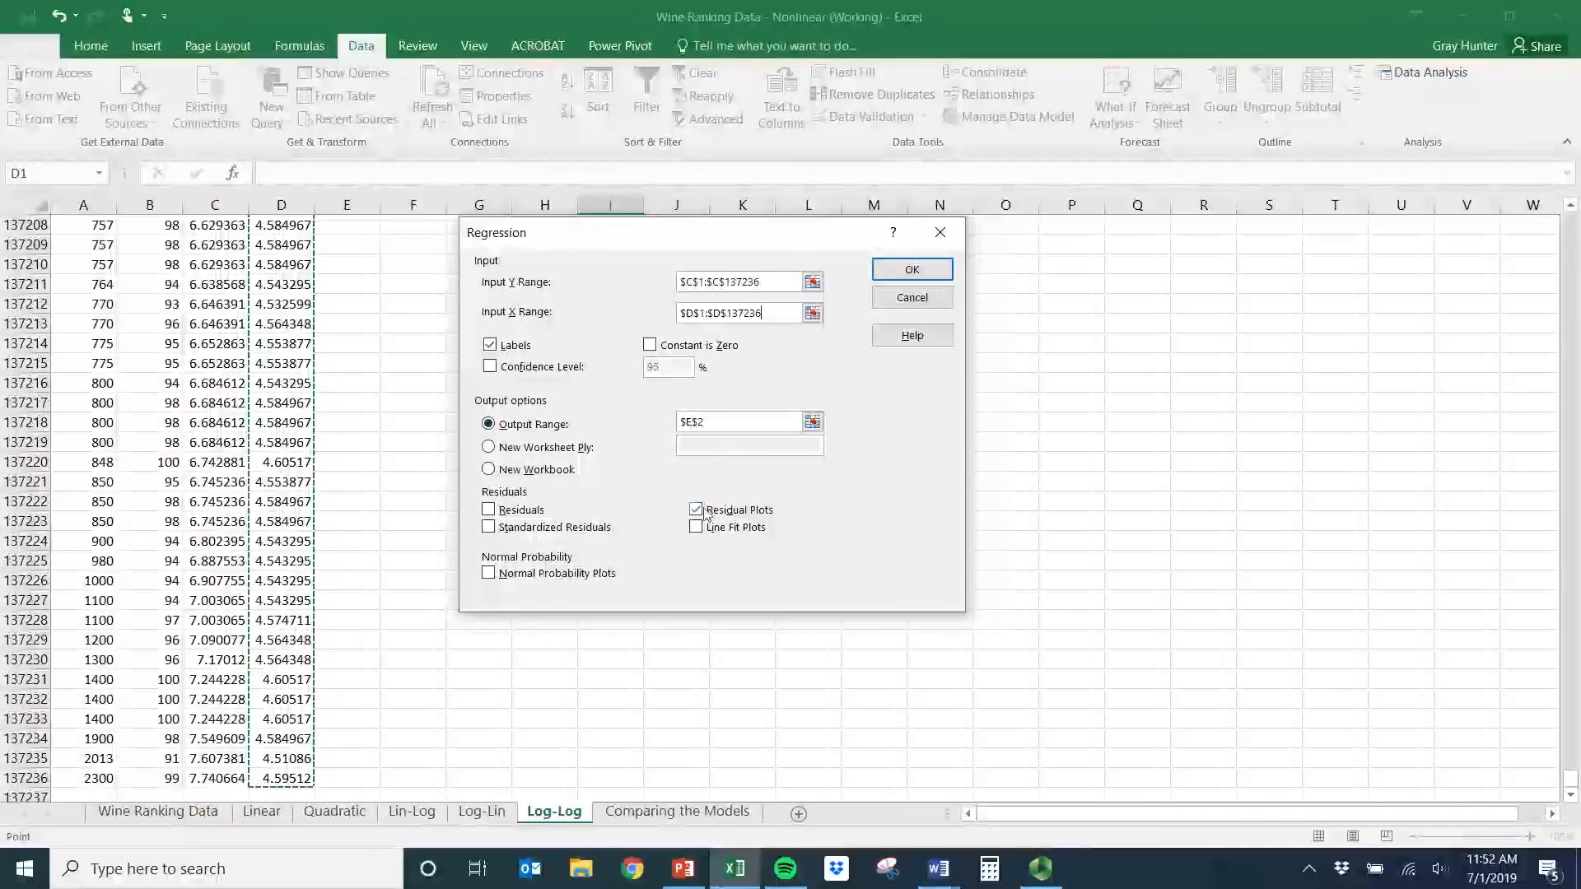
- Set the regression's output range to $F$2 and run the log-log regression
{"action": "left_click", "coordinate": [812, 421]}
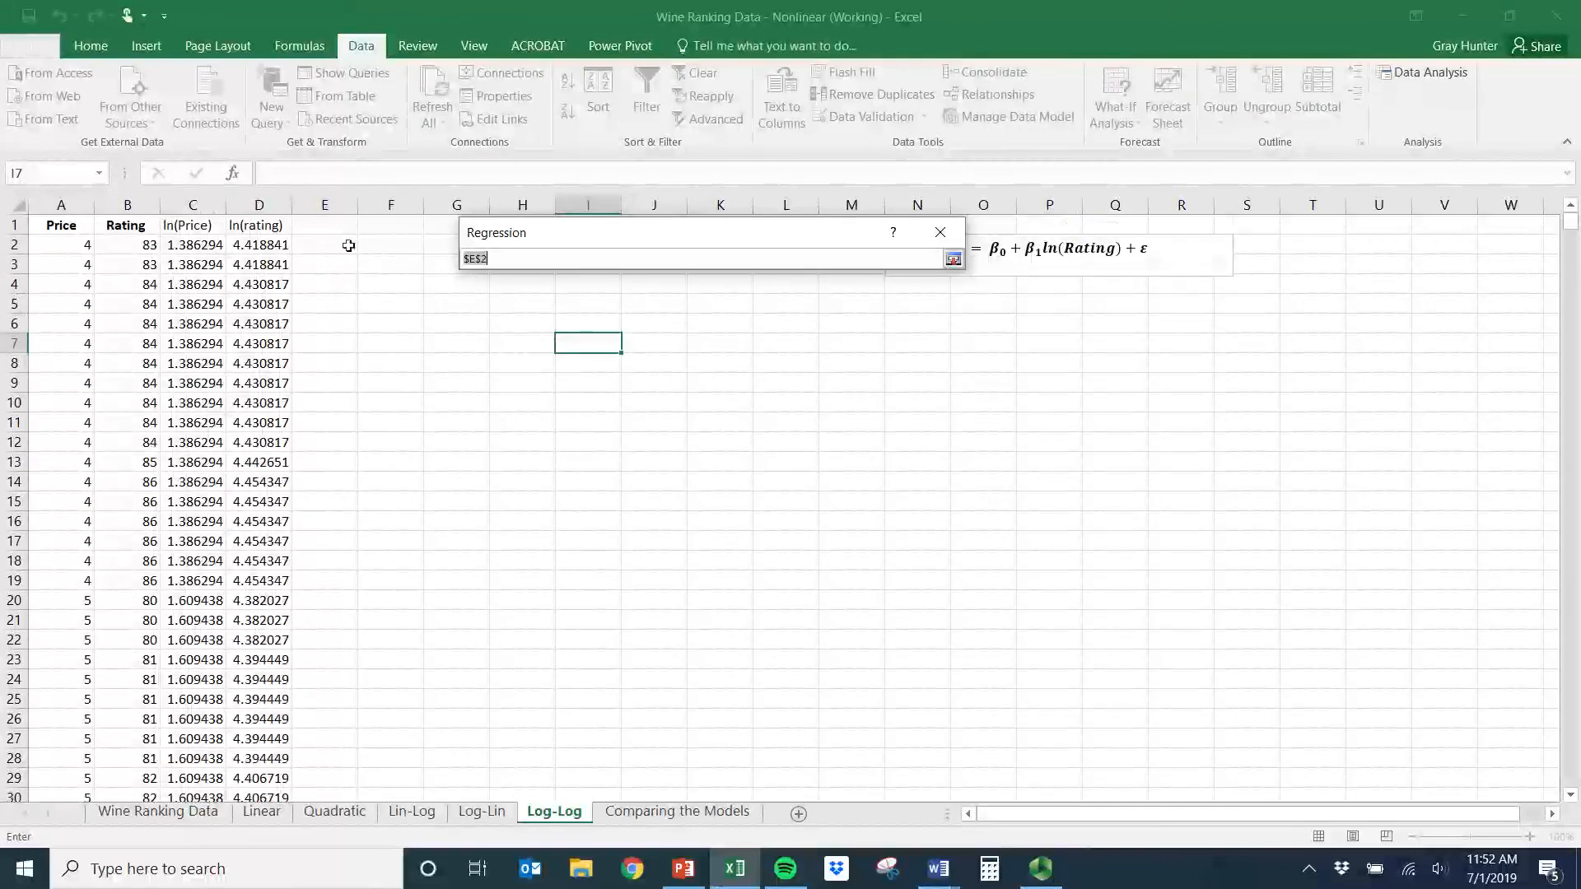
{"action": "left_click", "coordinate": [392, 246]}
{"action": "key", "text": "Return"}
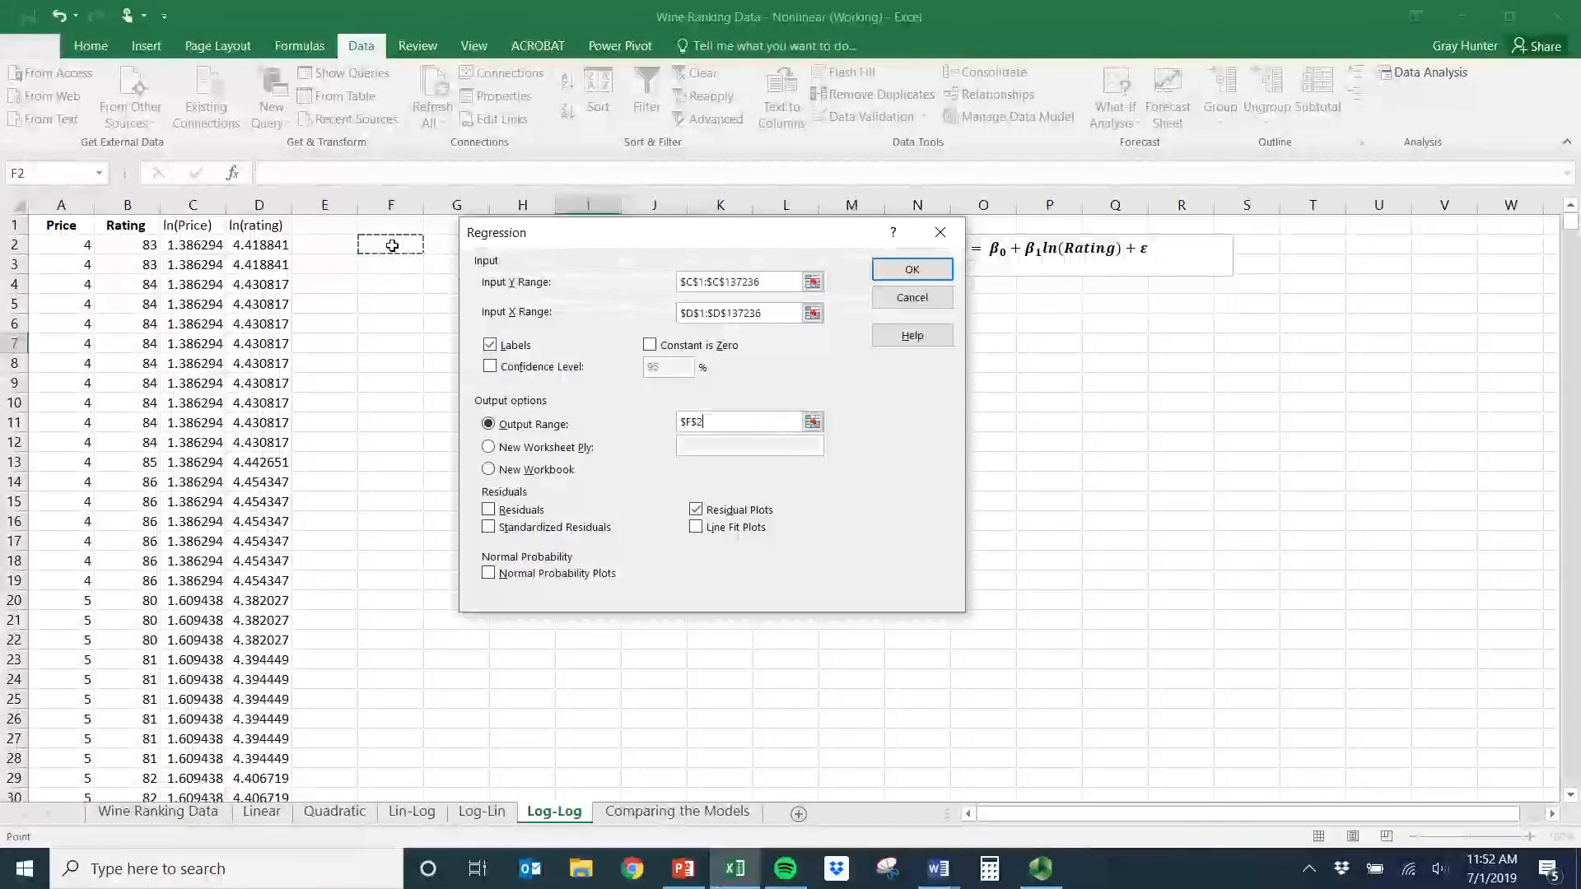
{"action": "key", "text": "Return"}
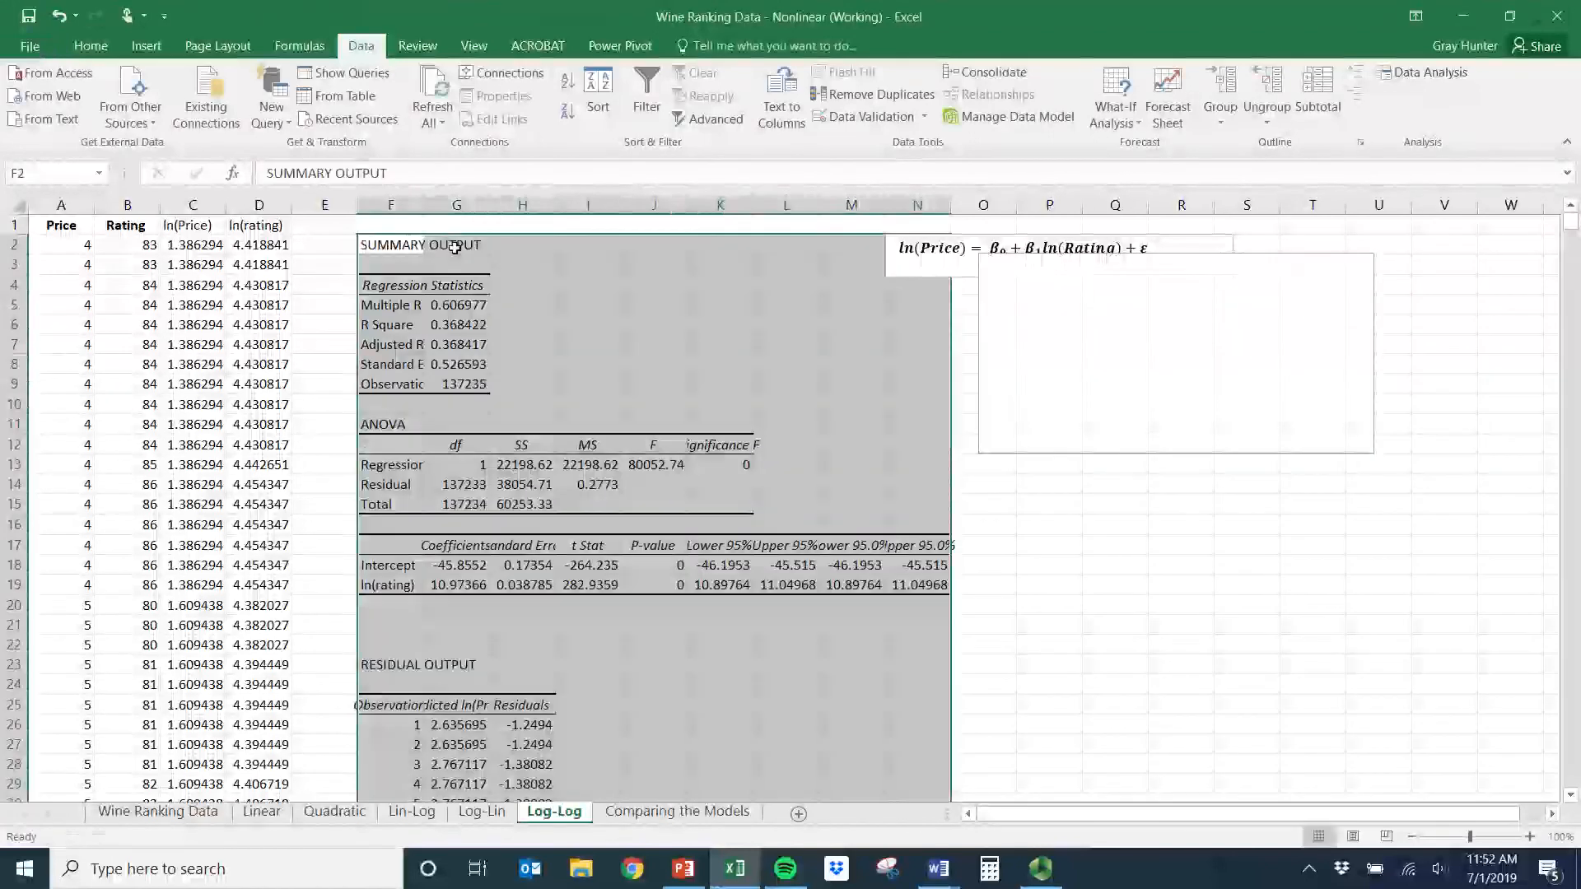
- Move the ln(rating) residual plot directly below the Log-Log equation and save the workbook
{"action": "left_click", "coordinate": [1041, 293]}
{"action": "left_click_drag", "start_coordinate": [1042, 292], "coordinate": [928, 307]}
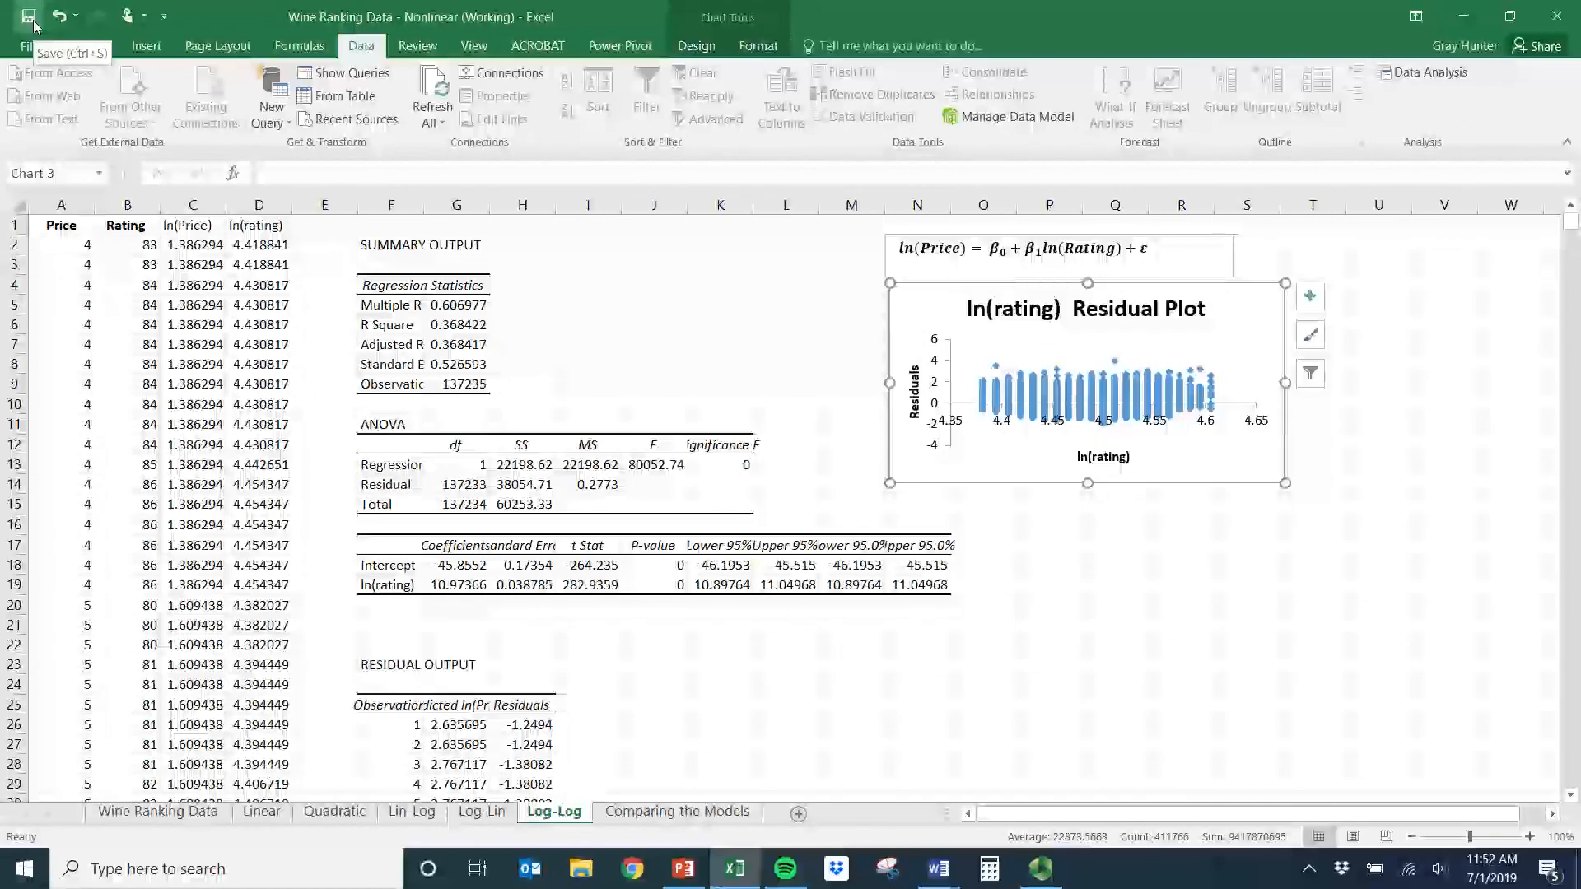
{"action": "left_click", "coordinate": [30, 18]}
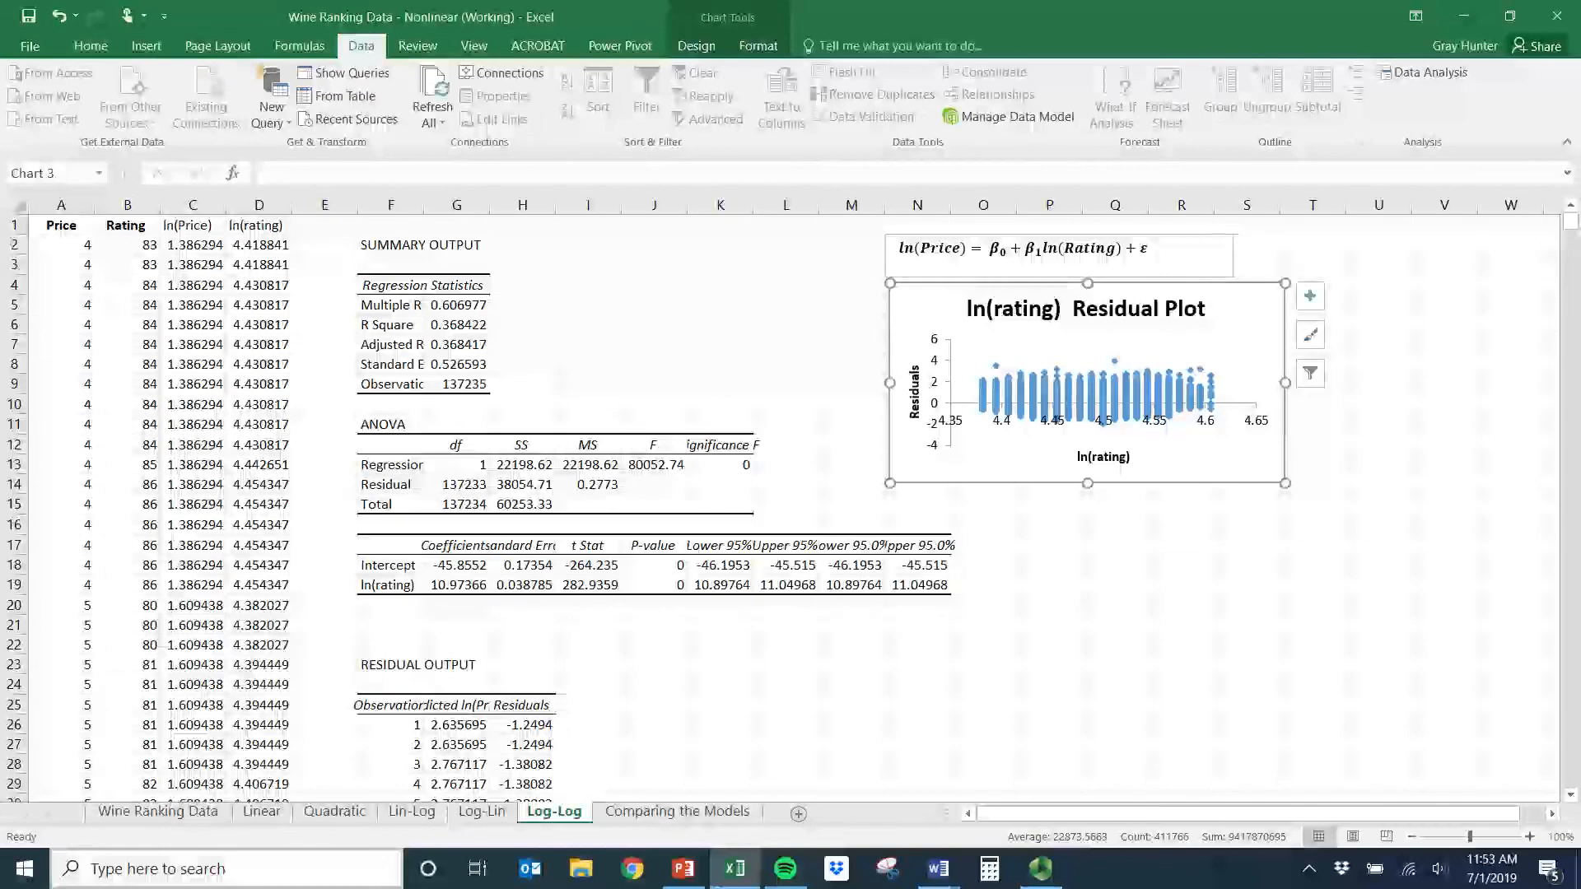
- Enter "As rating increases by 1 point, price of the wine increaes by %5.18" in cell J21 of the Linear sheet
{"action": "left_click", "coordinate": [270, 814]}
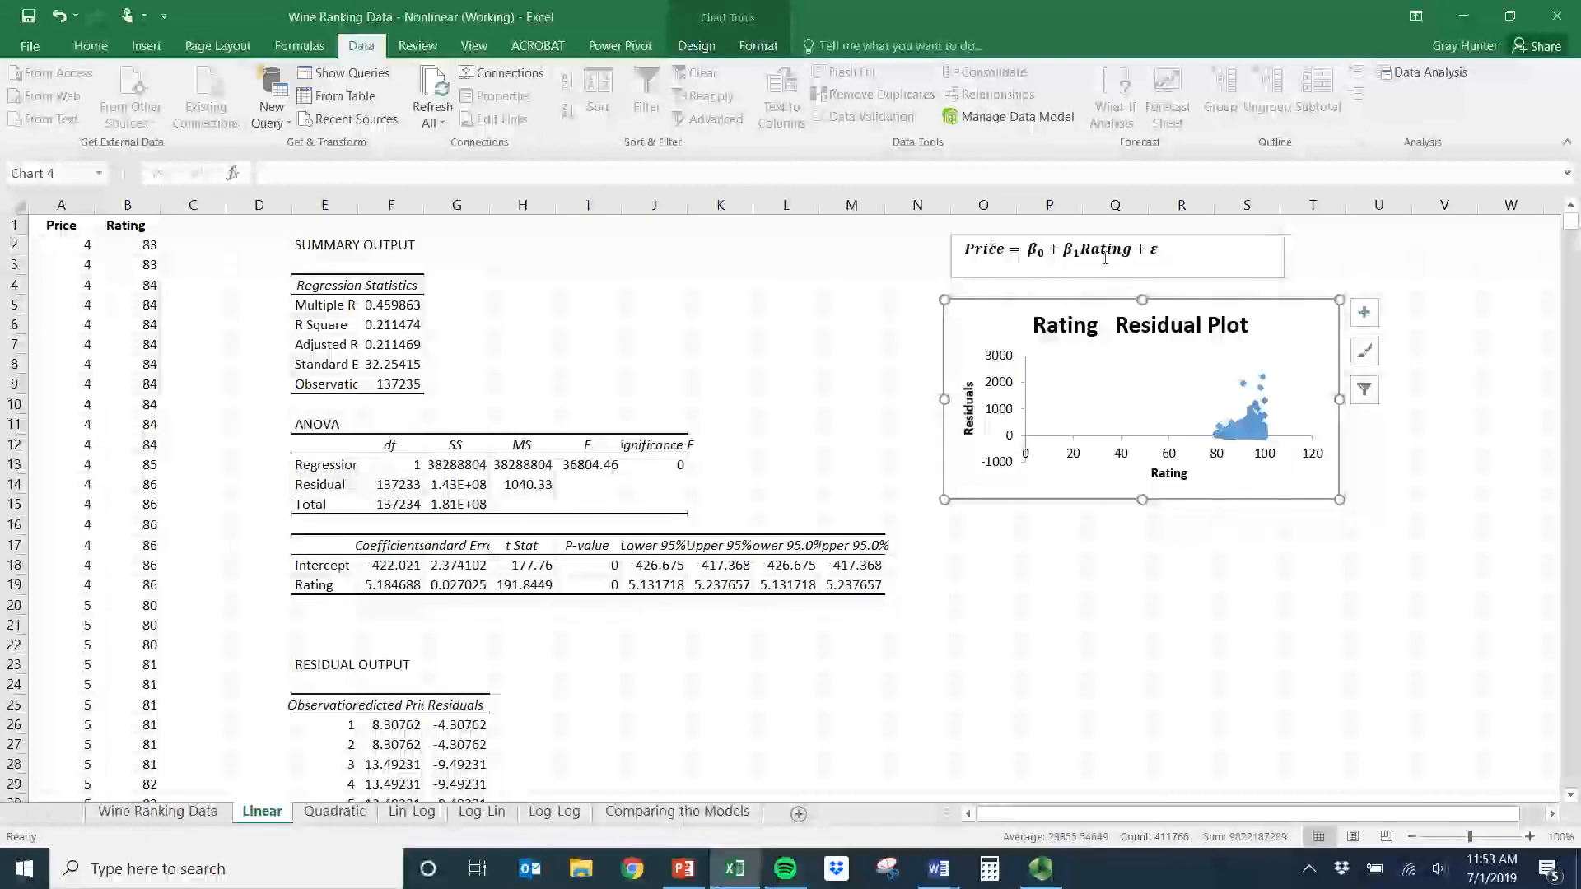
{"action": "left_click", "coordinate": [659, 629]}
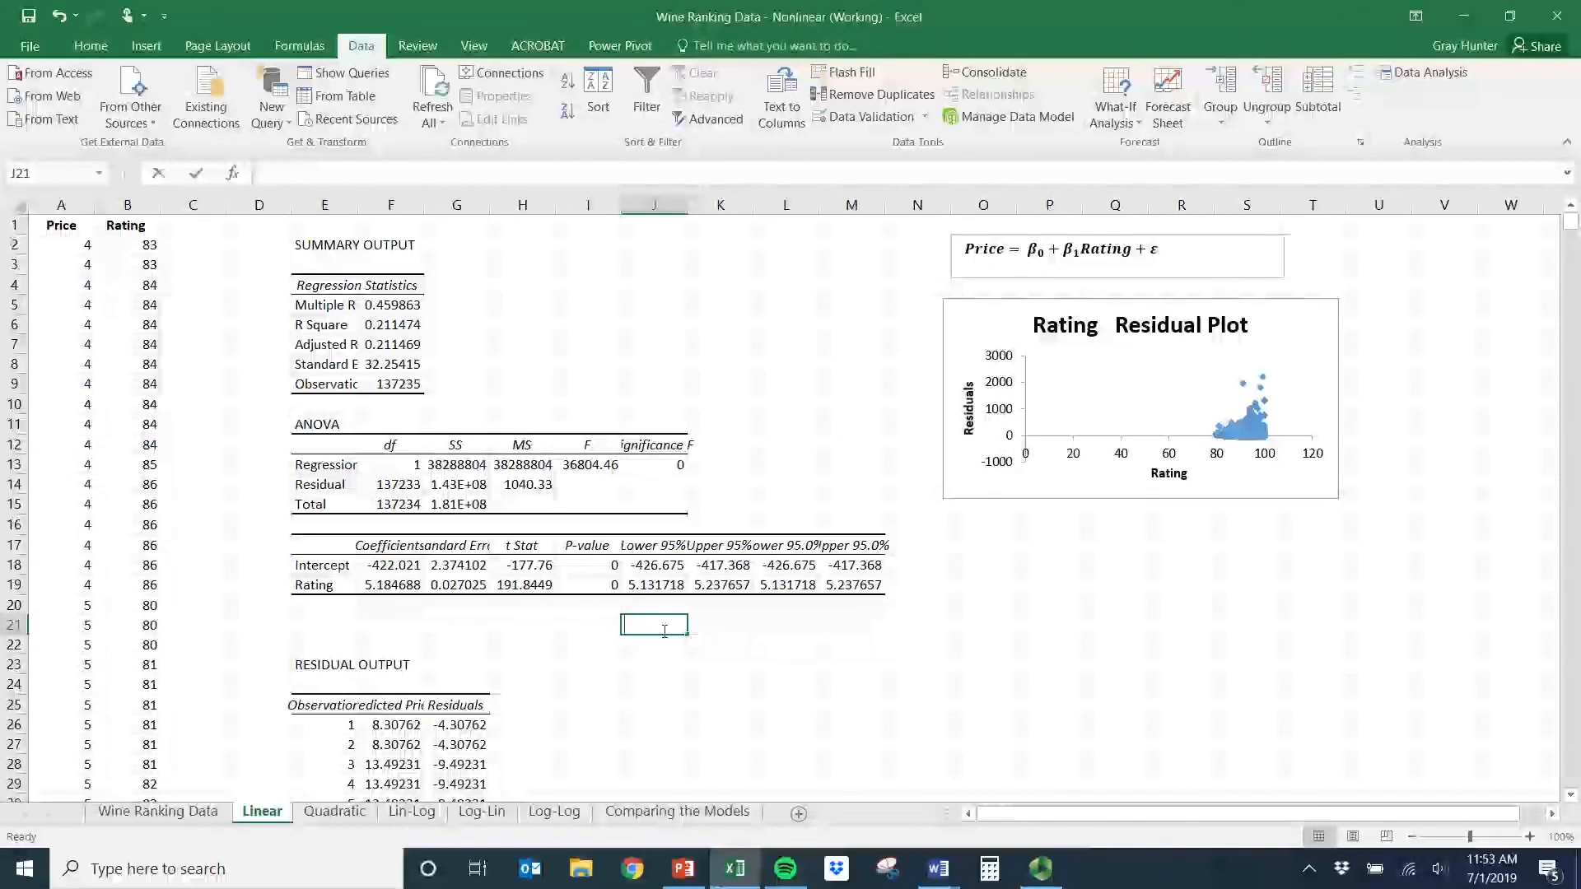
{"action": "type", "text": "As rating incre"}
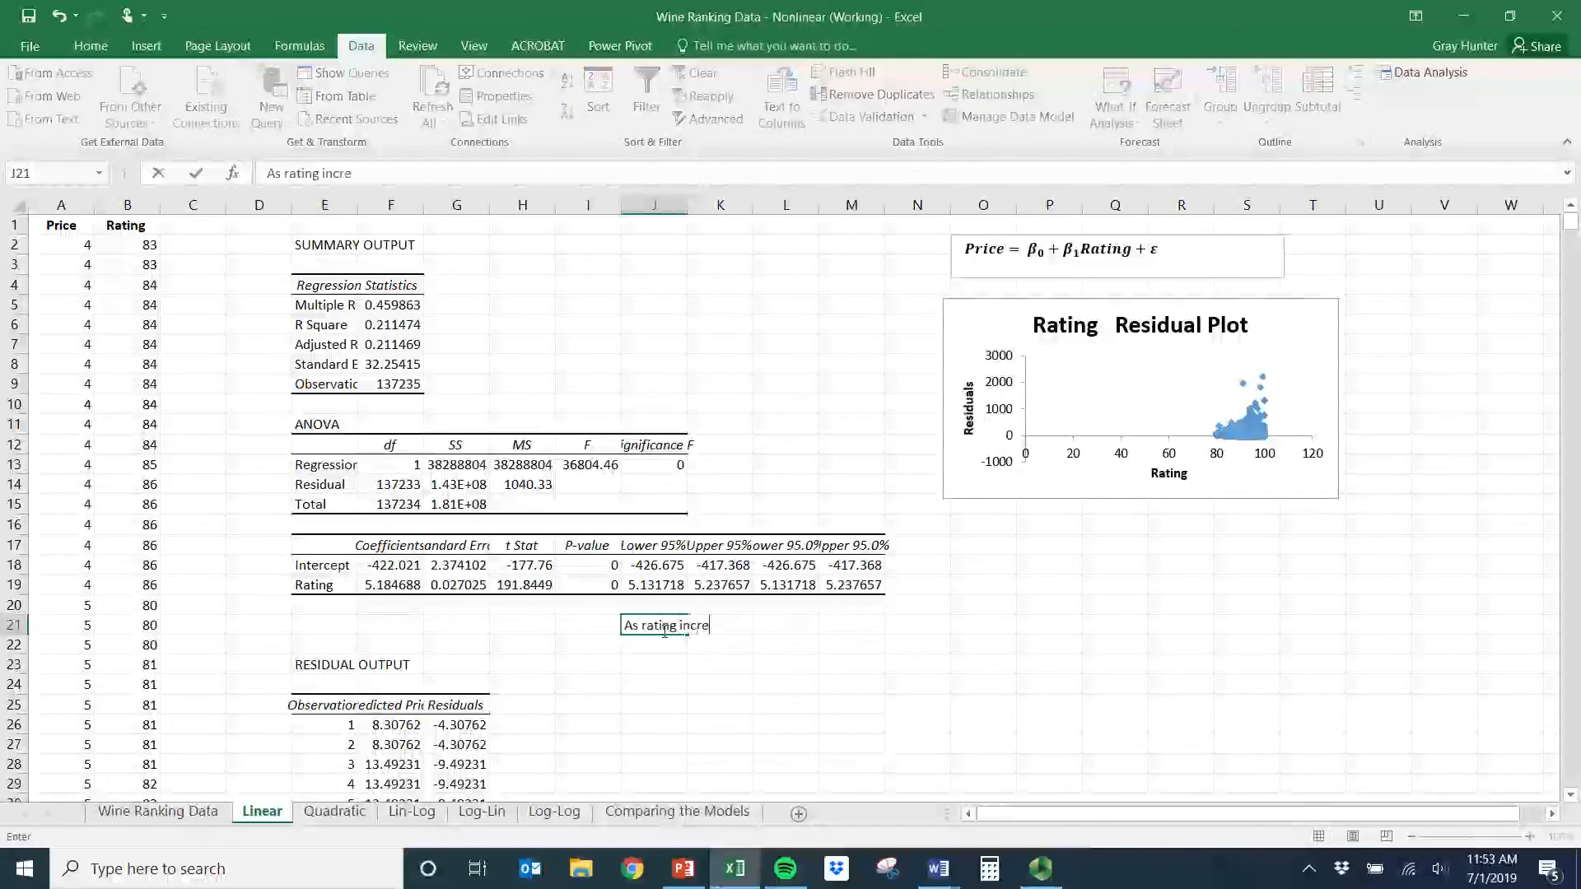
{"action": "type", "text": "ases by"}
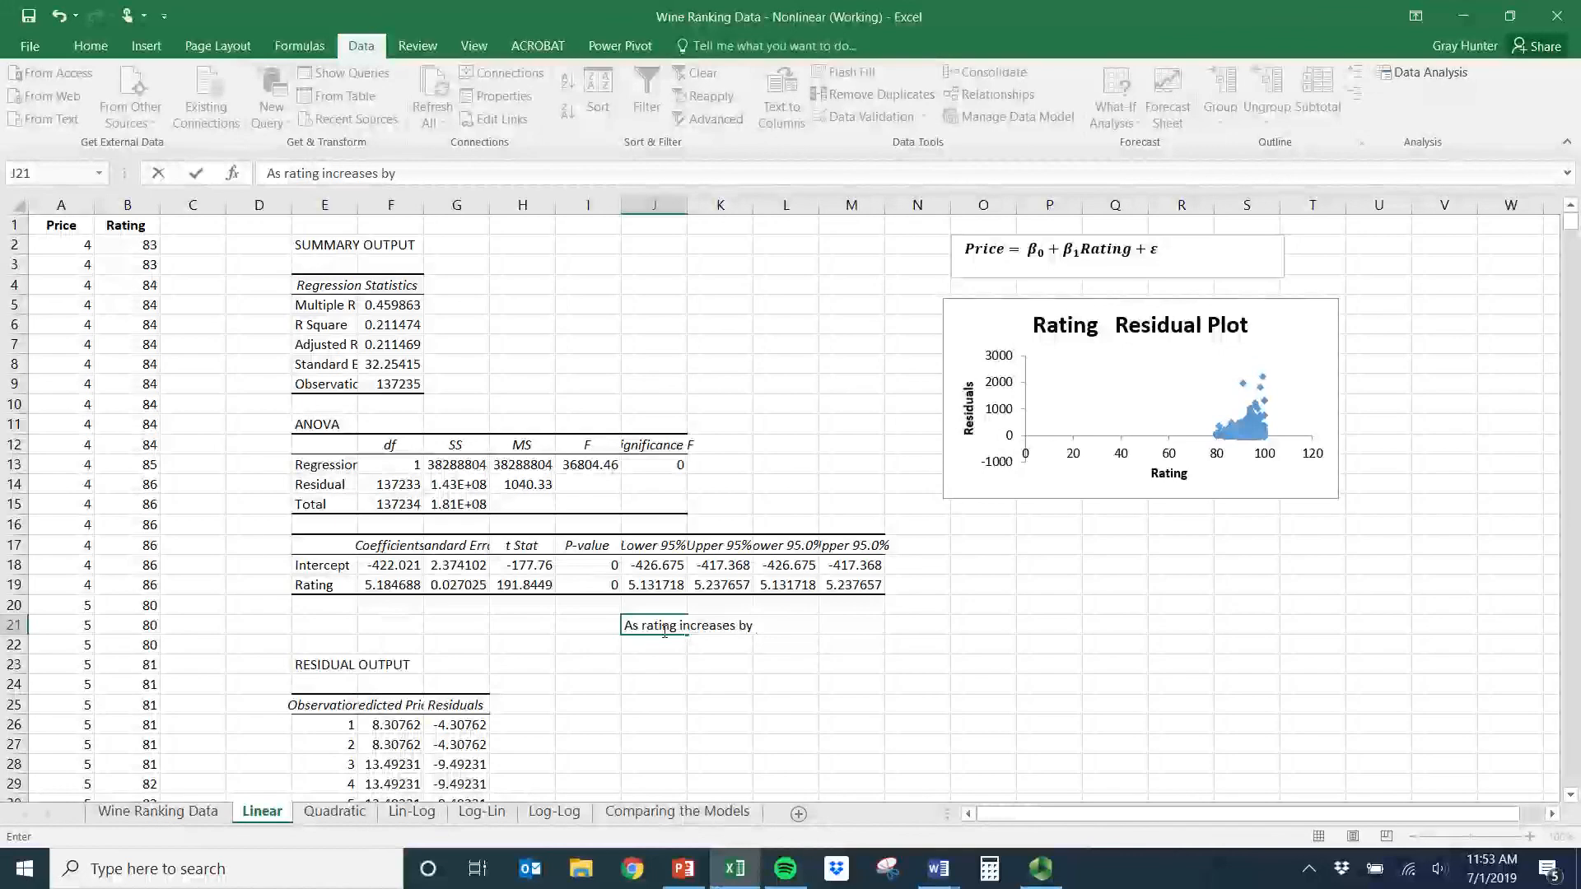
{"action": "type", "text": " 1 point, "}
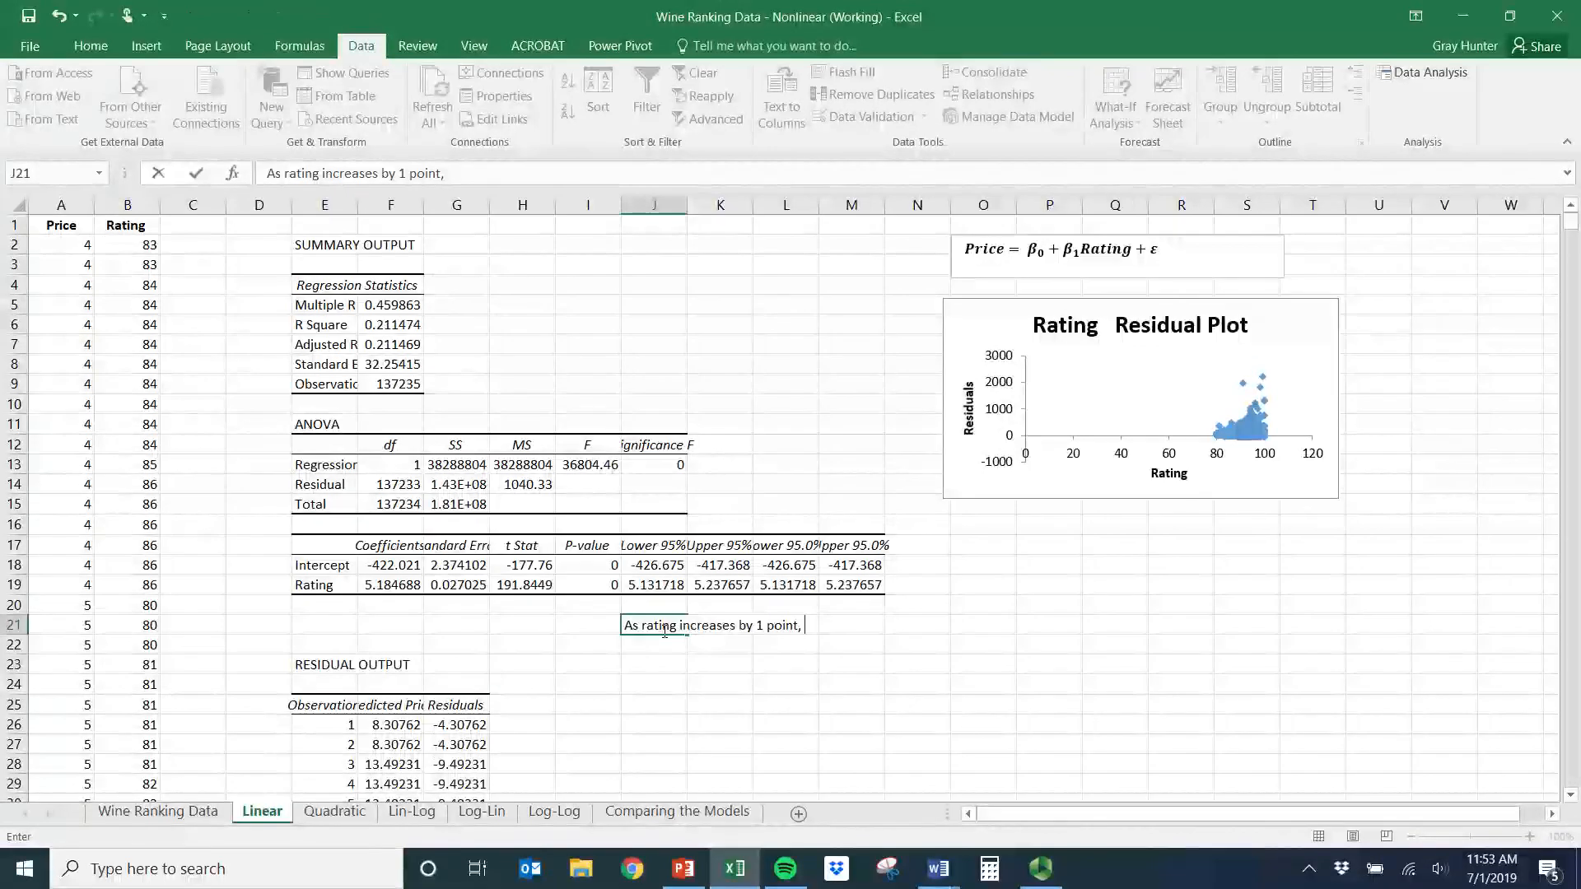
{"action": "type", "text": "price of thw "}
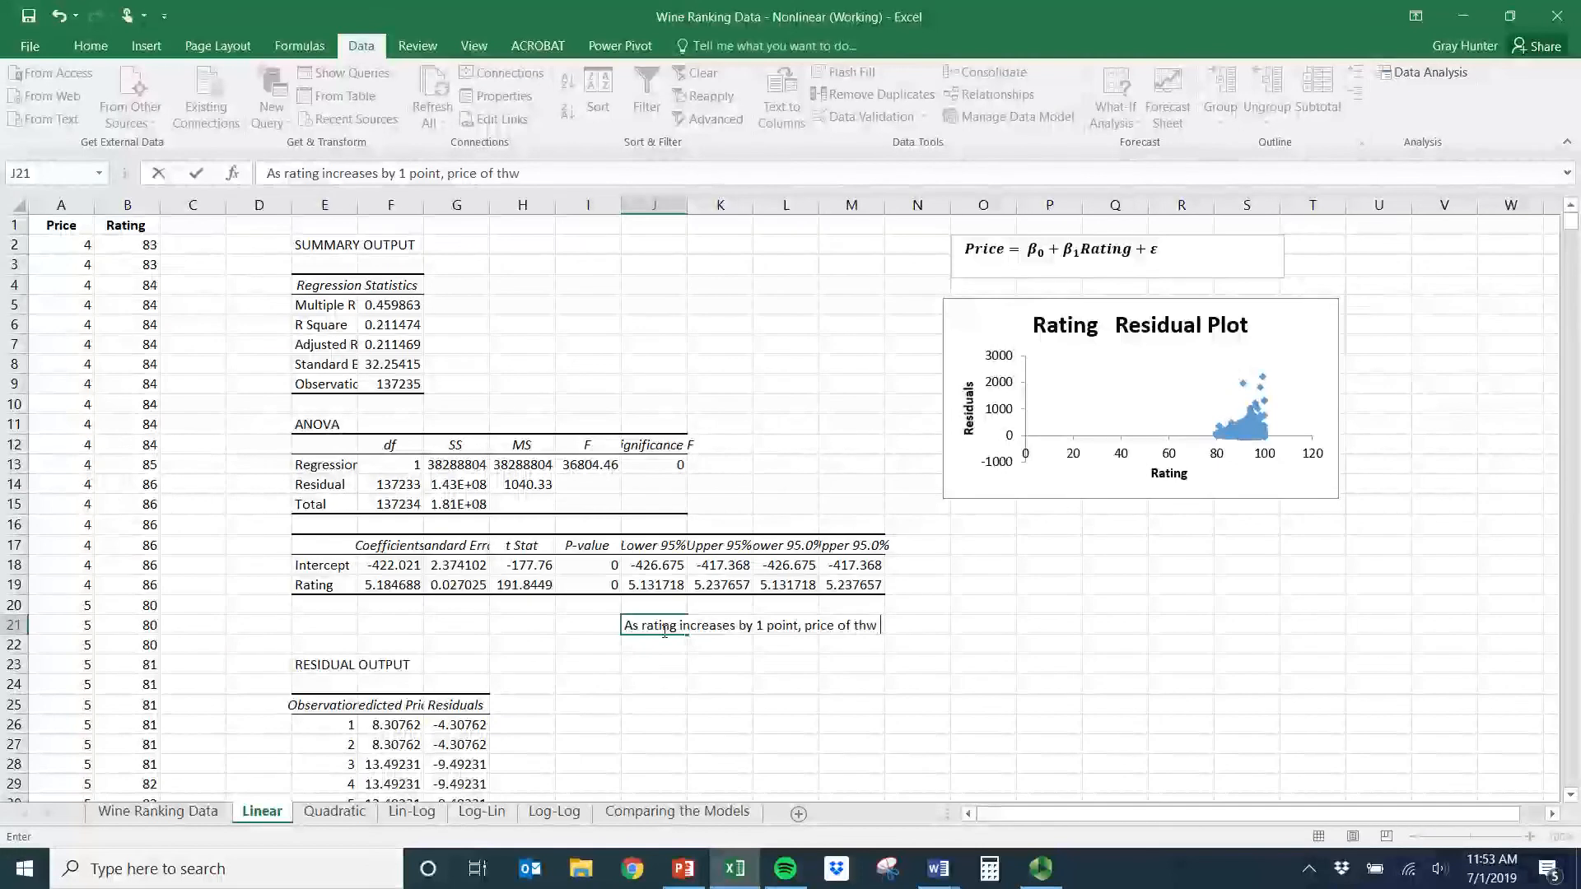
{"action": "type", "text": "wine"}
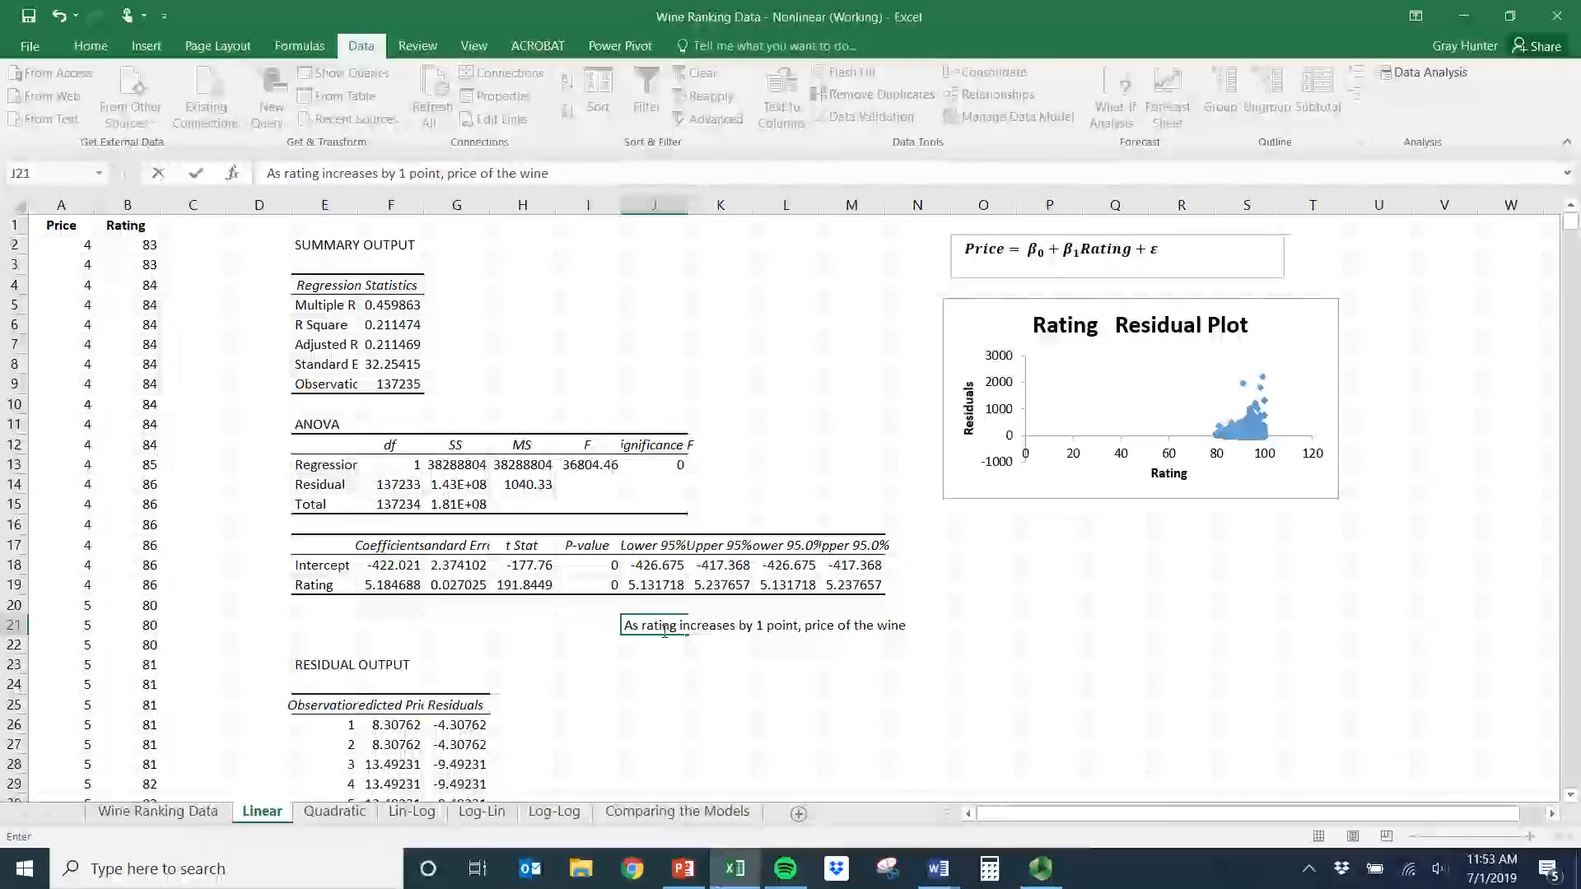
{"action": "type", "text": "increaess"}
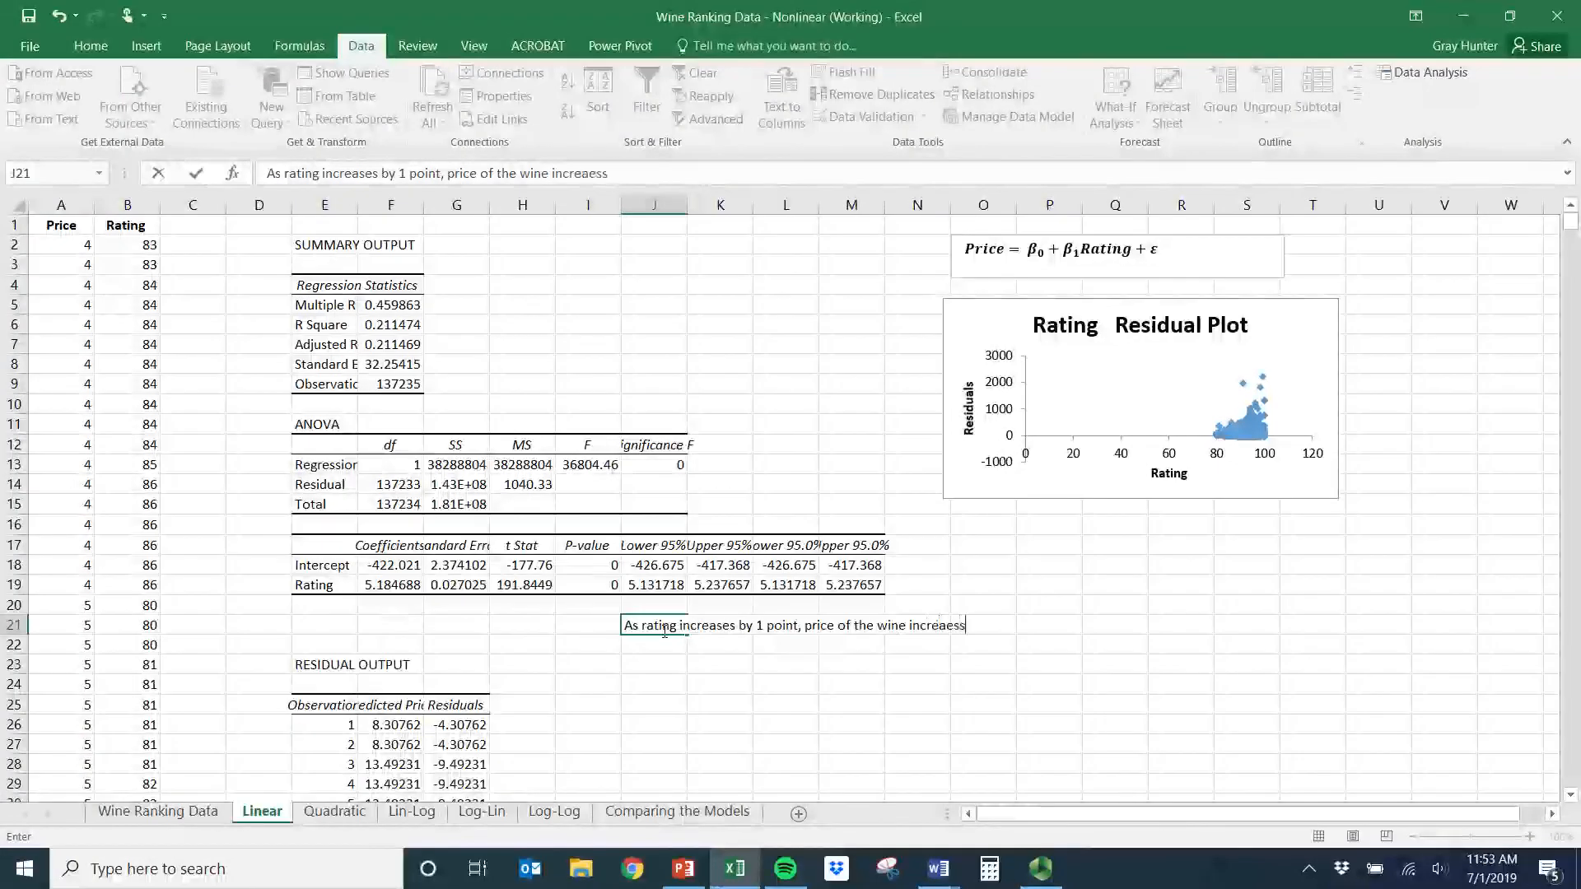
{"action": "key", "text": "BackSpace"}
{"action": "type", "text": " by"}
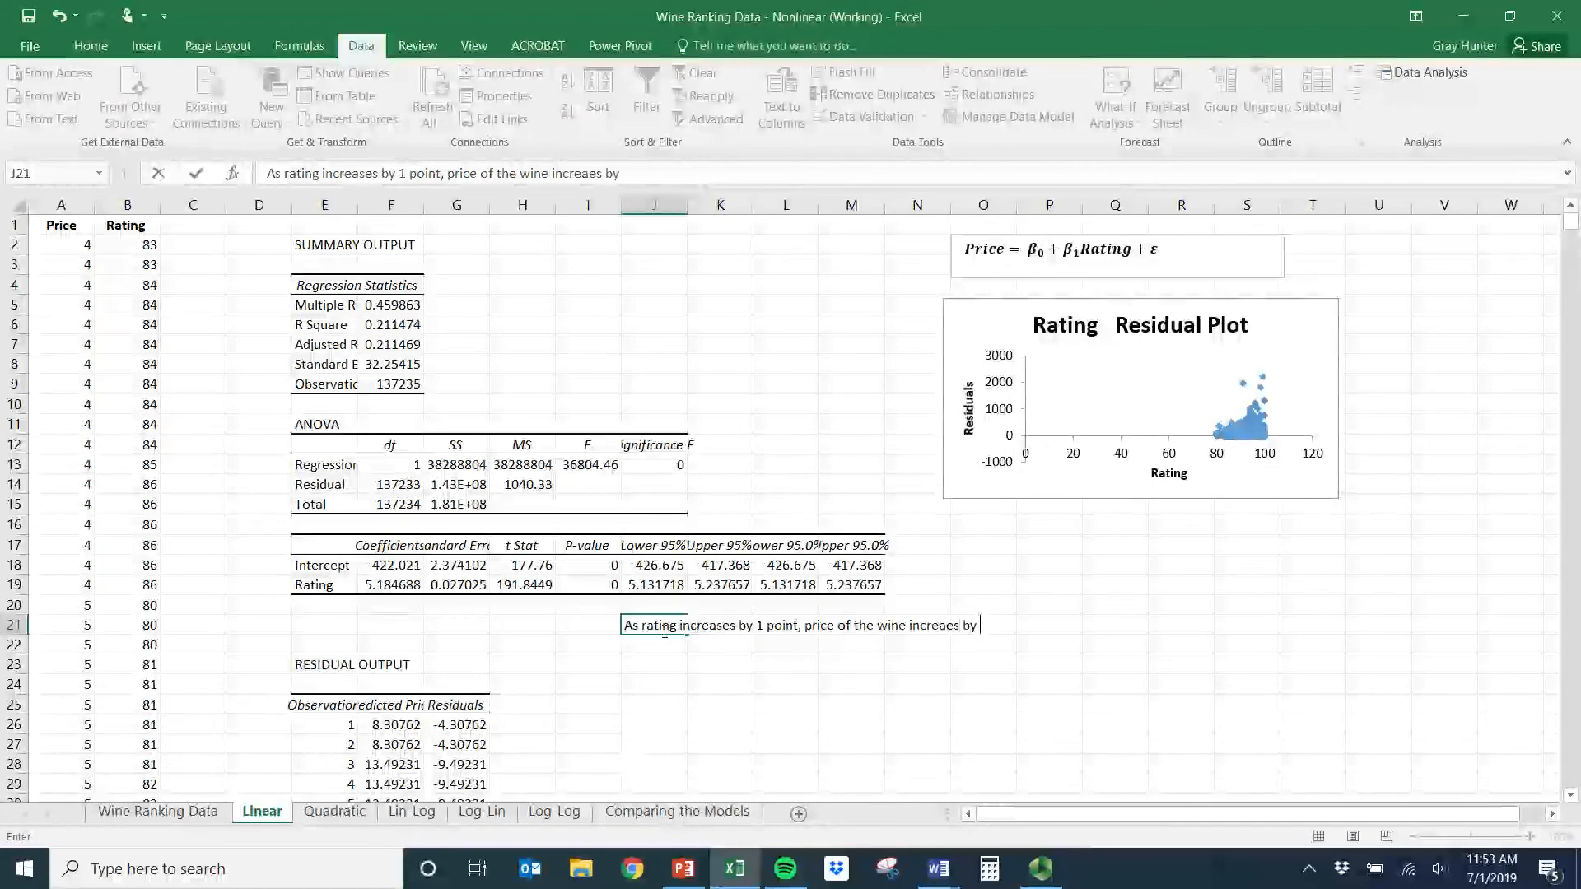
{"action": "type", "text": " %5."}
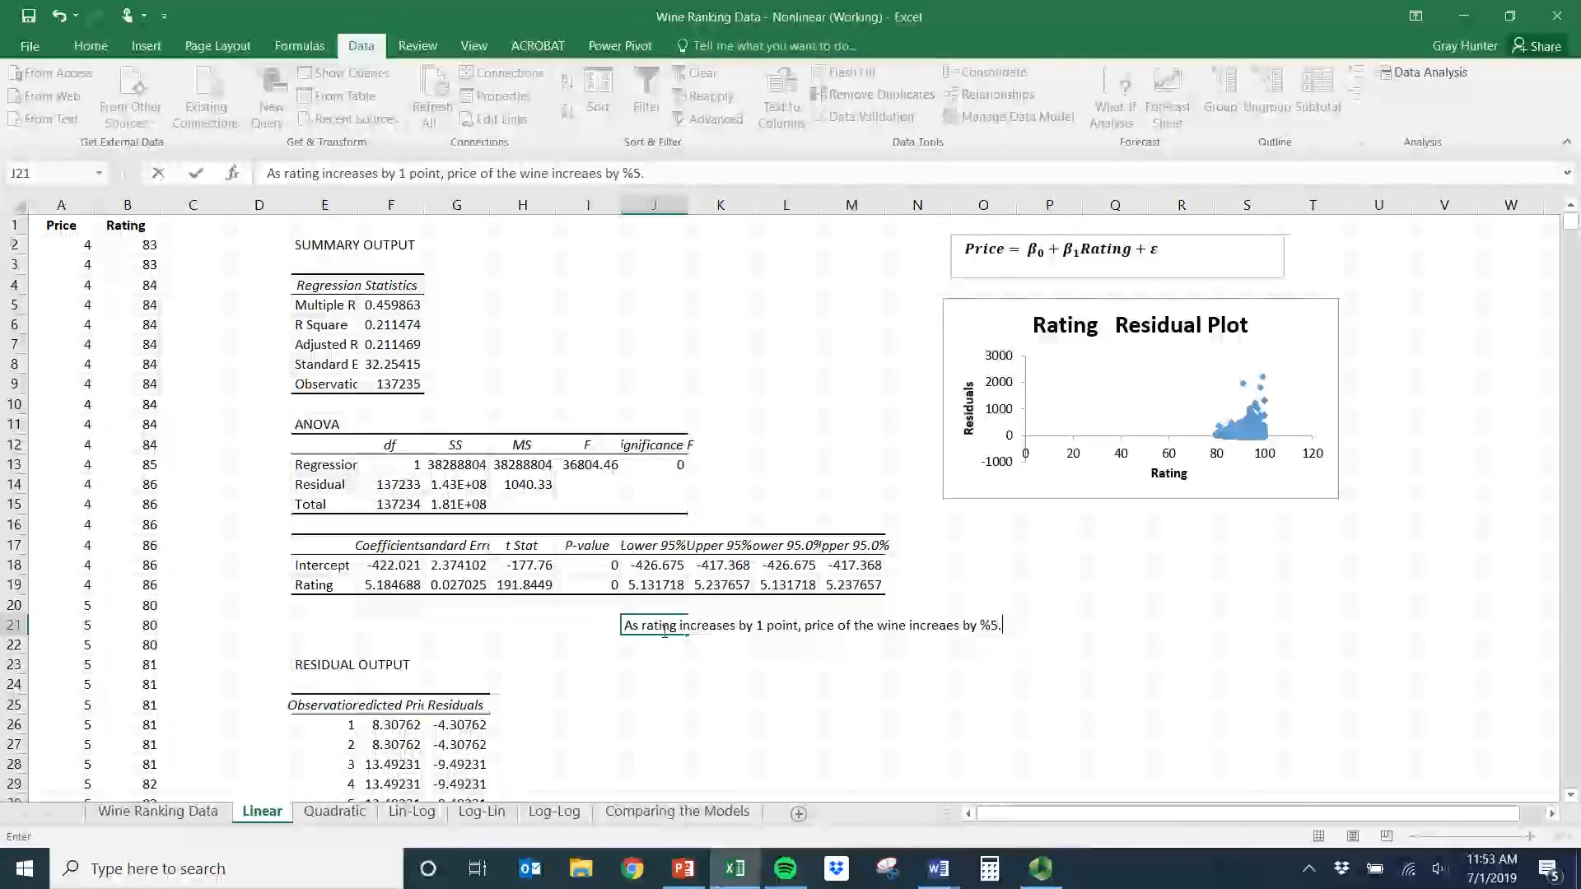
{"action": "type", "text": "18"}
{"action": "key", "text": "ctrl+Return"}
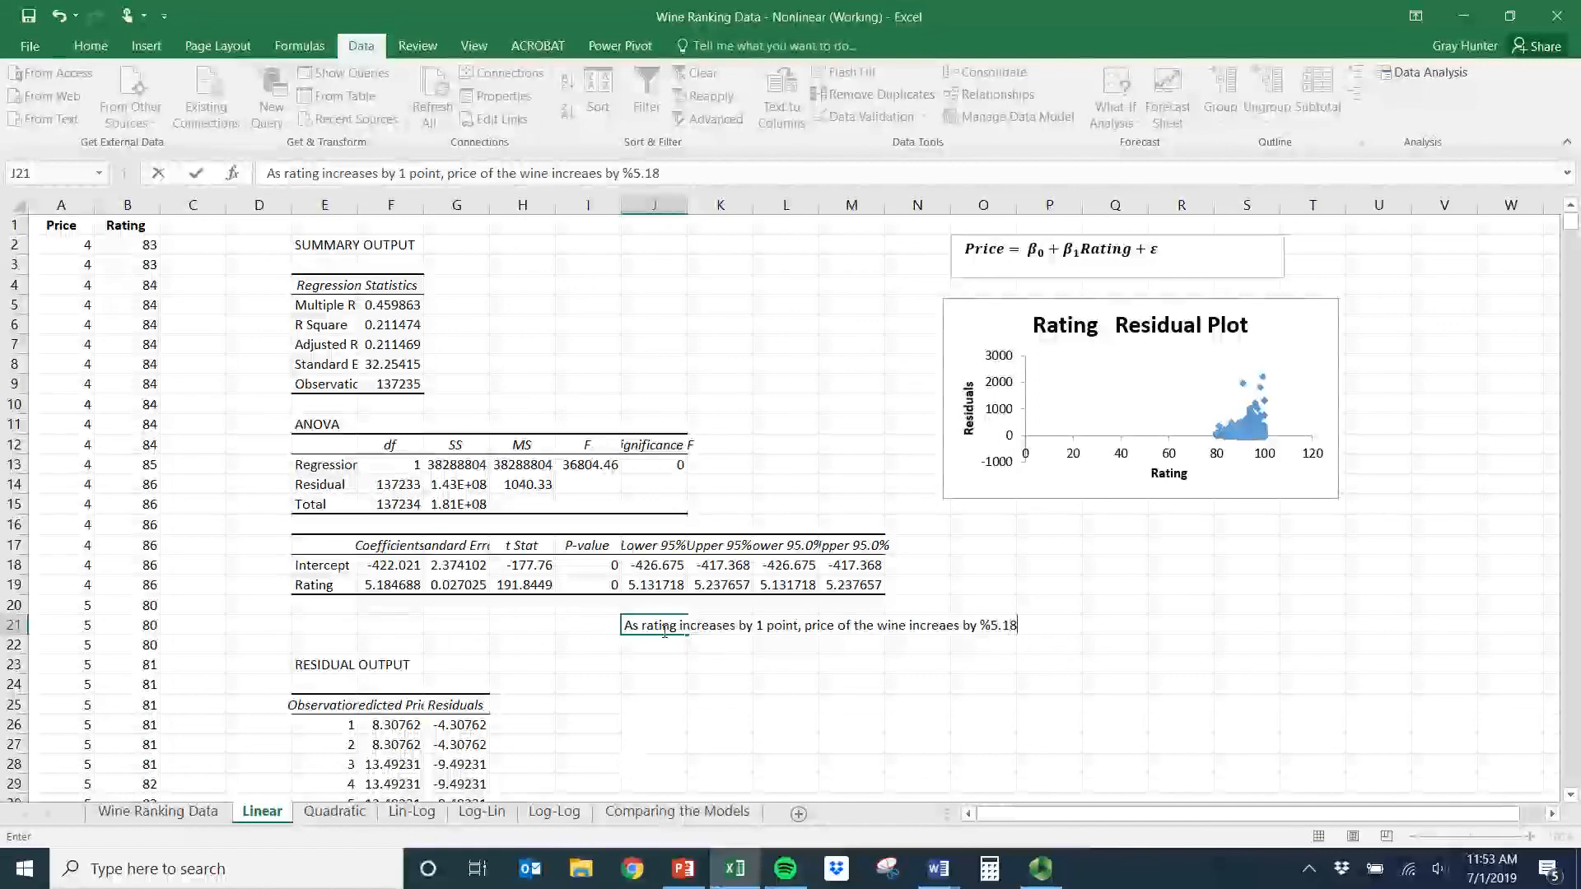
{"action": "key", "text": "Left"}
{"action": "key", "text": "Left"}
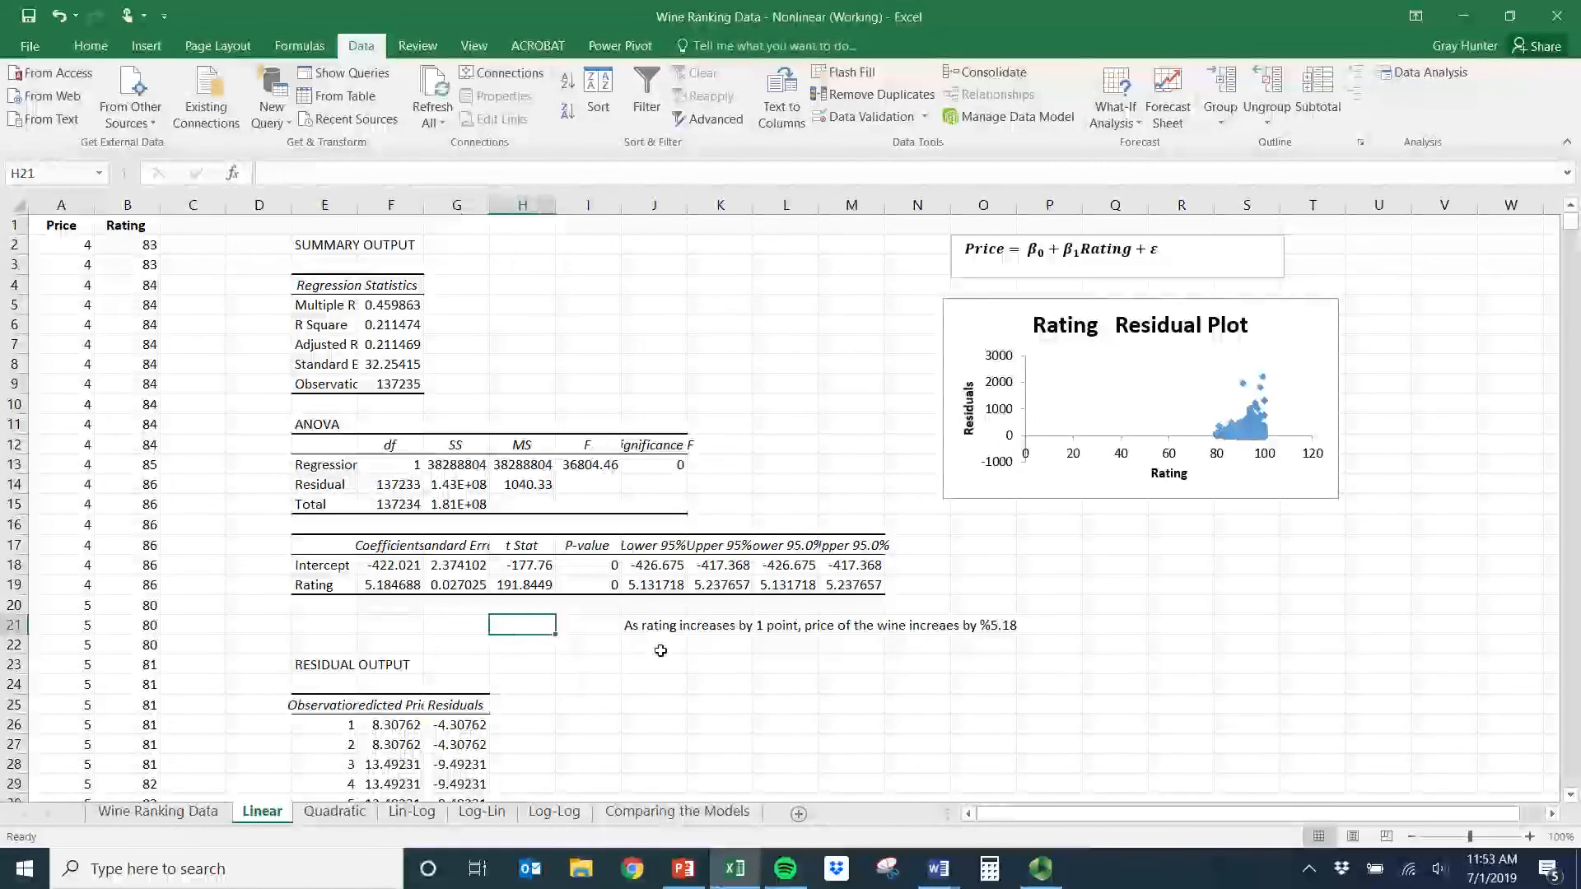
- Edit the interpretation in J21 so the amount reads $5.18, and append ", on average" to the end of the sentence
{"action": "left_click", "coordinate": [659, 627]}
{"action": "left_click", "coordinate": [640, 174]}
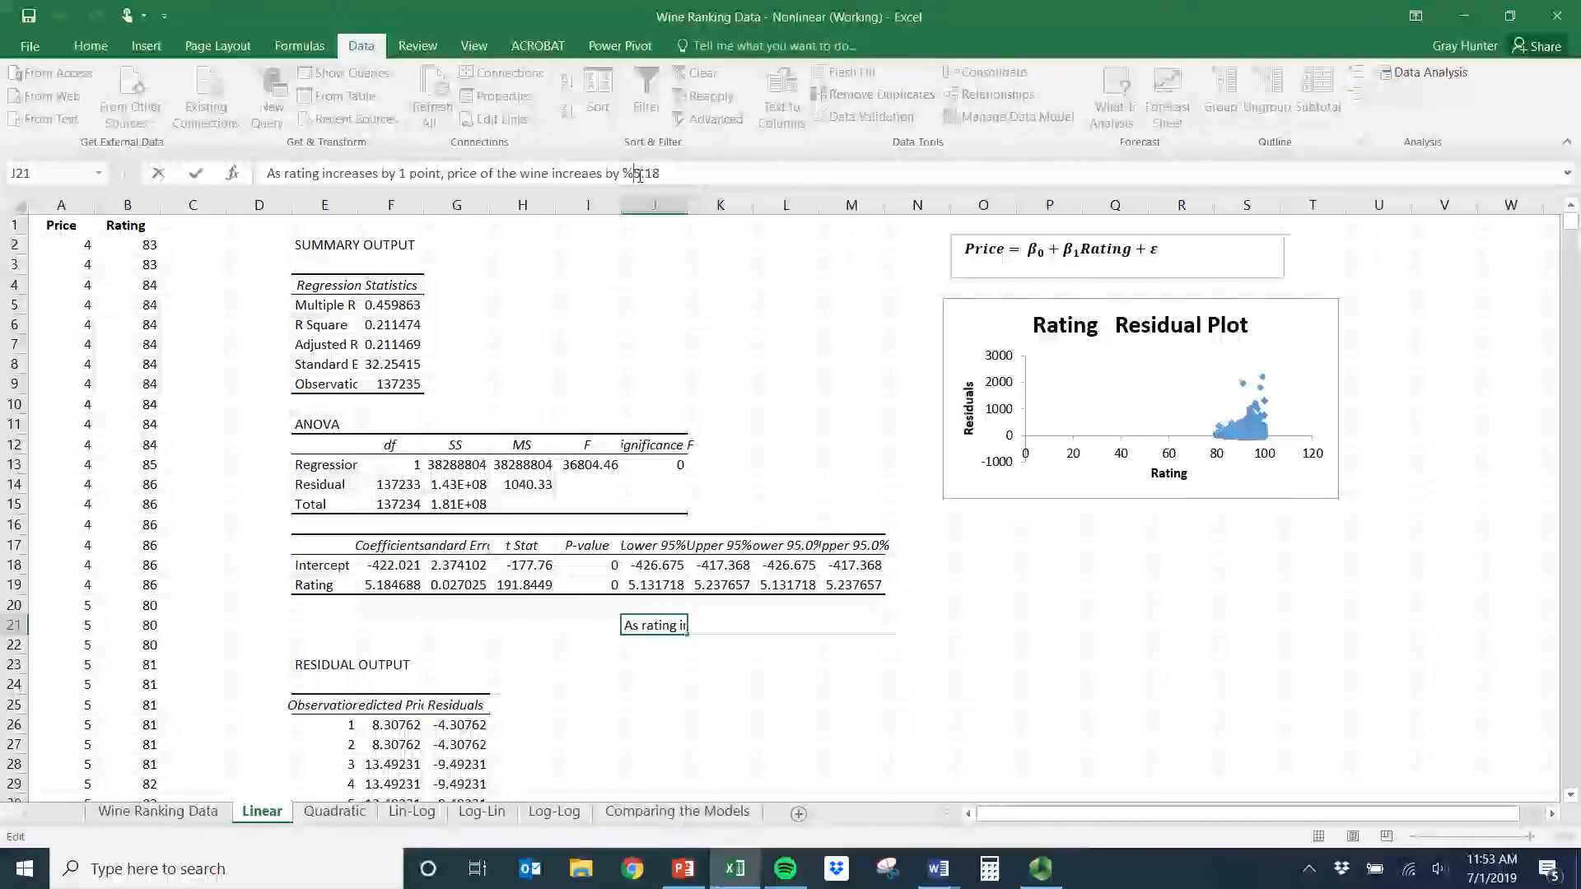
{"action": "key", "text": "BackSpace"}
{"action": "type", "text": "$"}
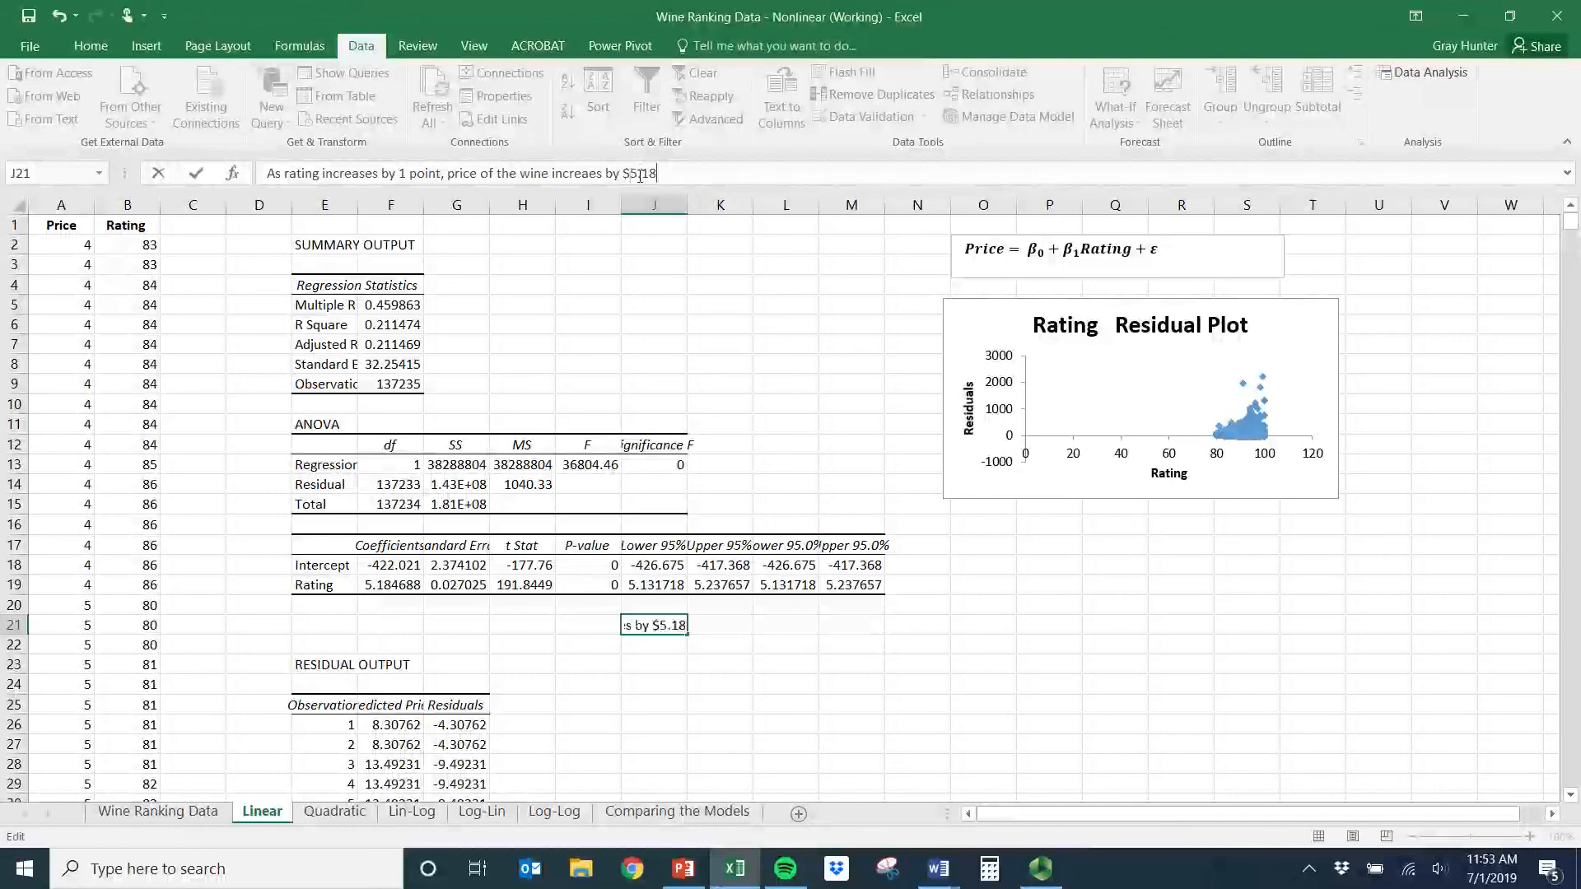
{"action": "key", "text": "End"}
{"action": "type", "text": ", on"}
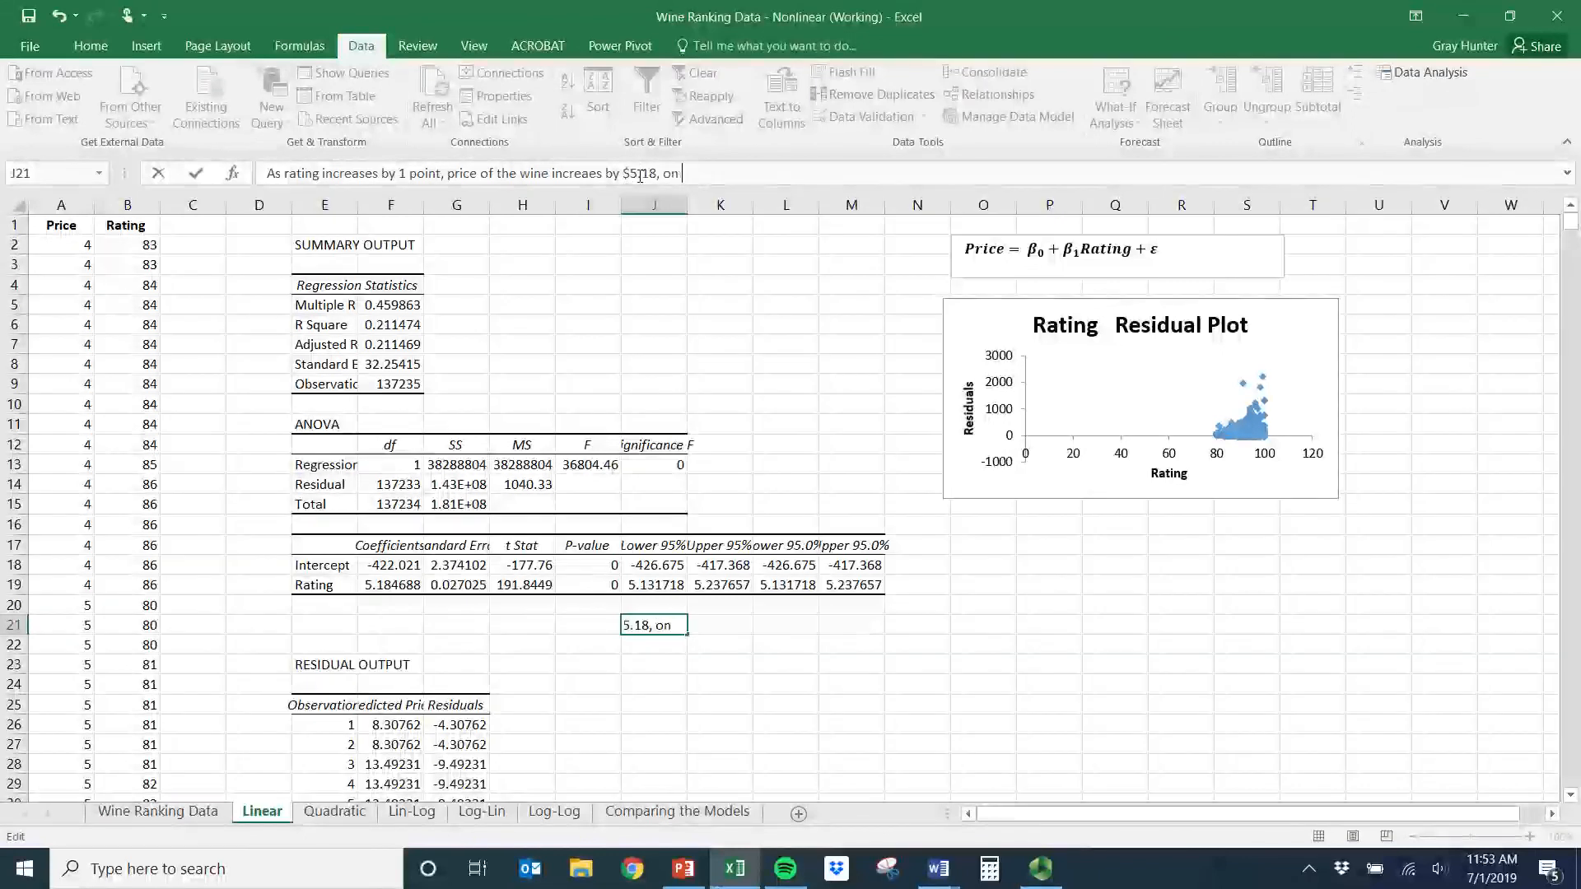
{"action": "type", "text": " average"}
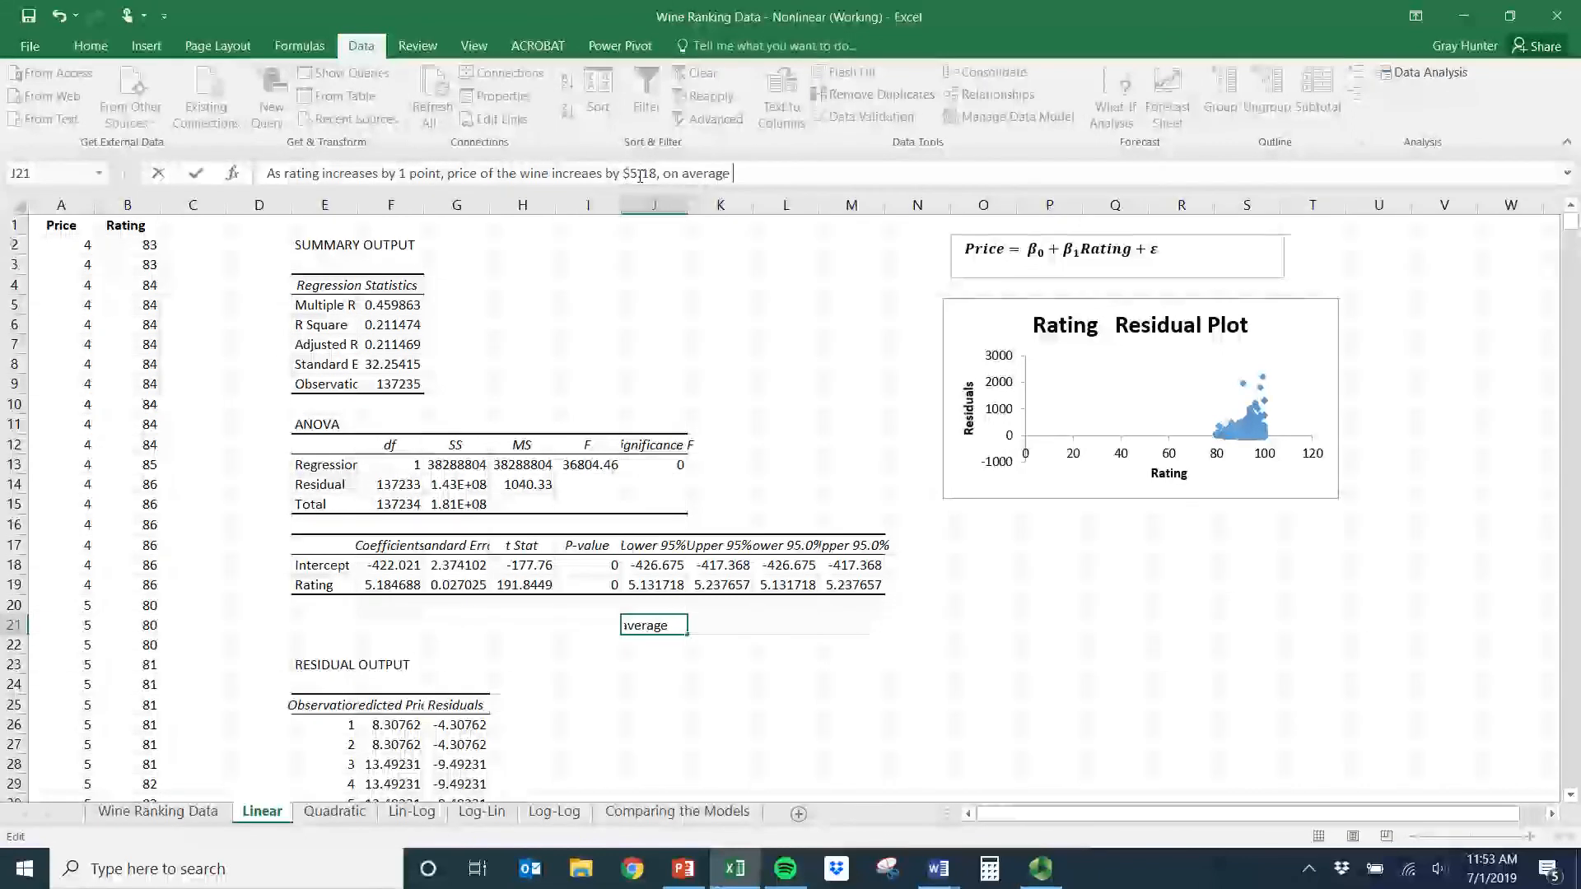
{"action": "key", "text": "Return"}
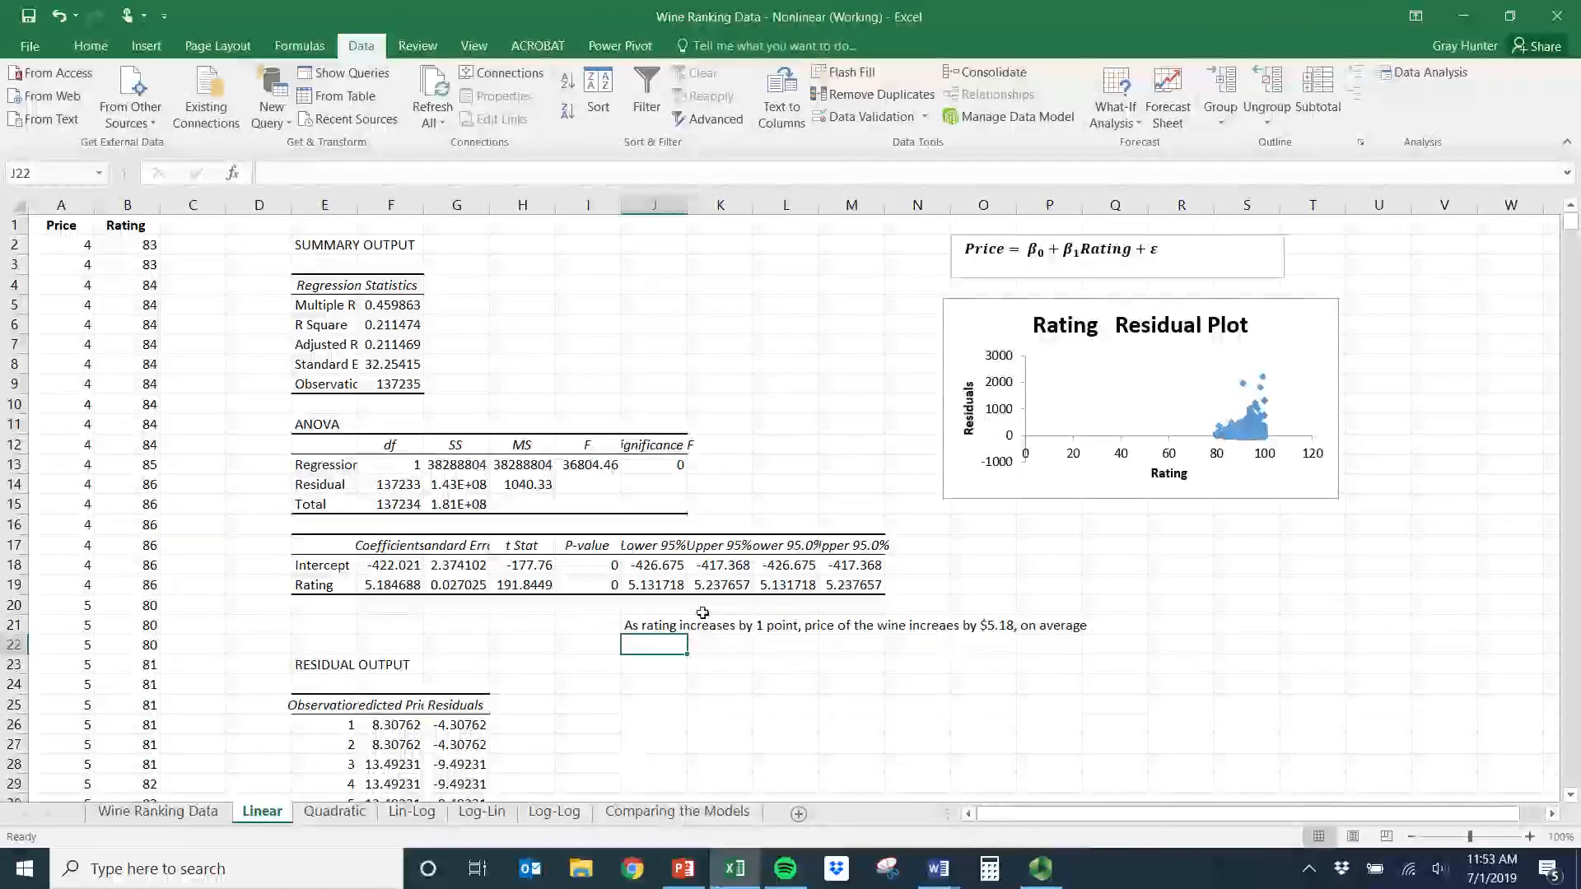
- Review the J21 interpretation and the Rating p-value on the Linear sheet, and bring up the Quadratic sheet's coefficient table
{"action": "left_click", "coordinate": [651, 629]}
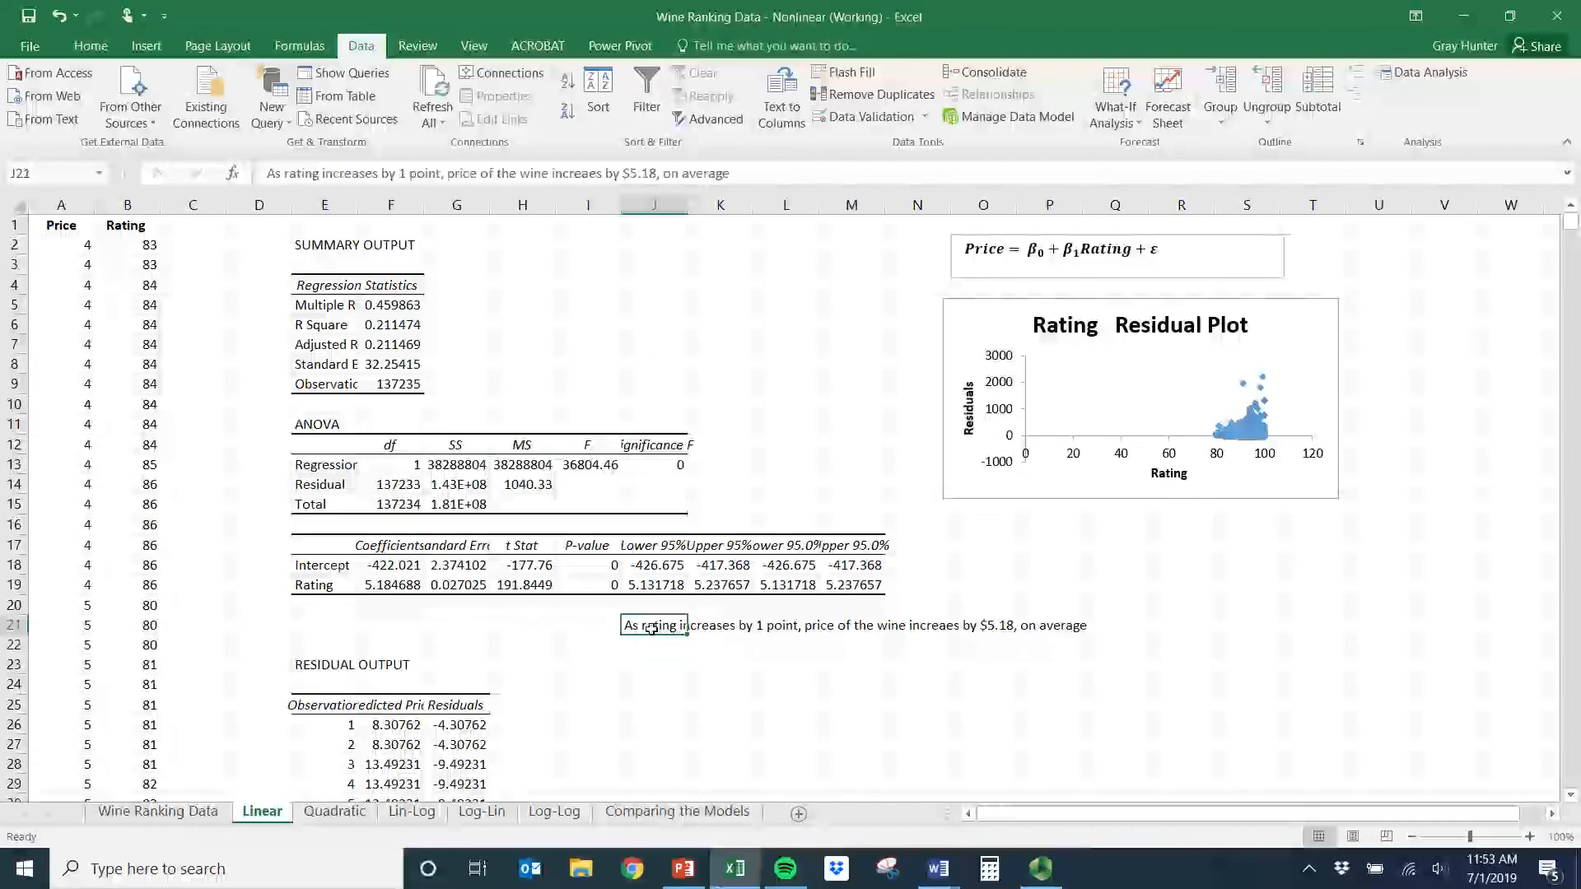
{"action": "left_click", "coordinate": [610, 588]}
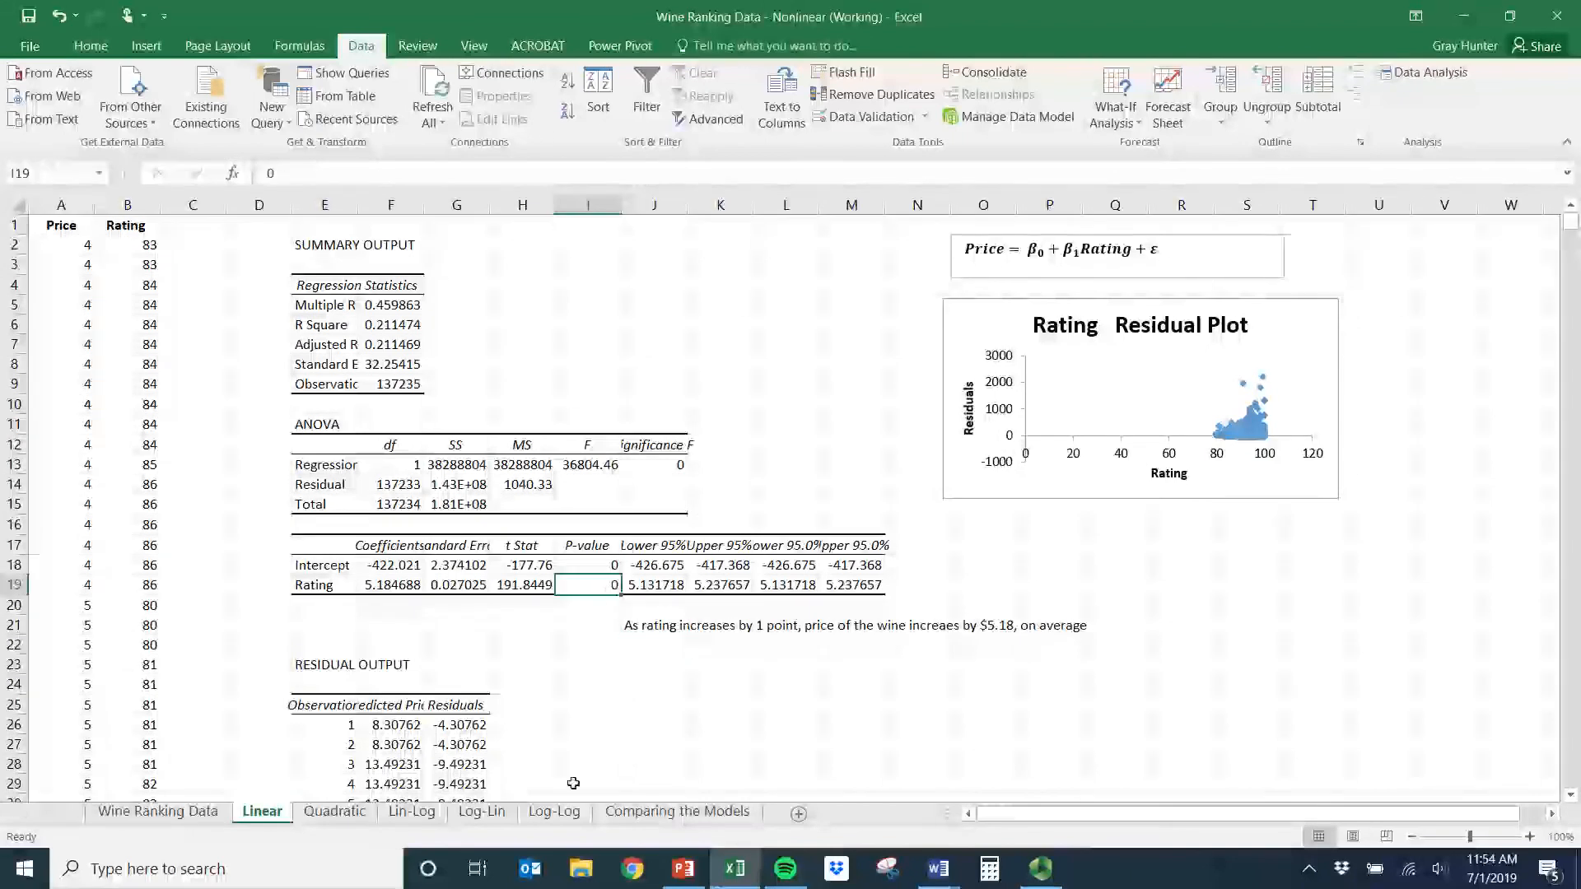
{"action": "left_click", "coordinate": [335, 811]}
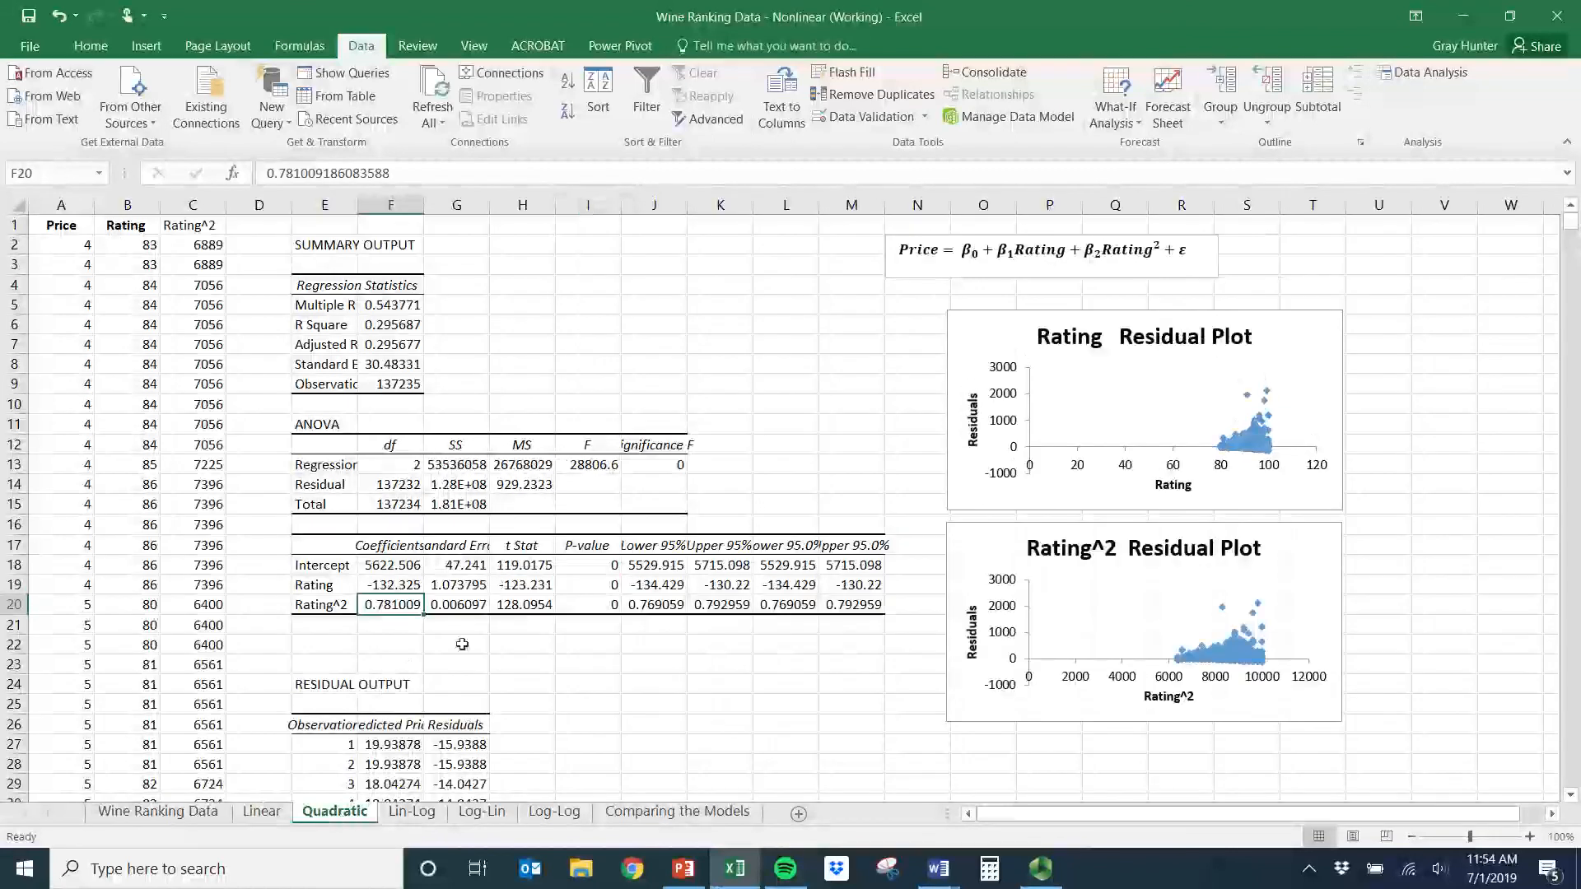
{"action": "scroll", "coordinate": [641, 679], "scroll_direction": "down", "scroll_amount": 3}
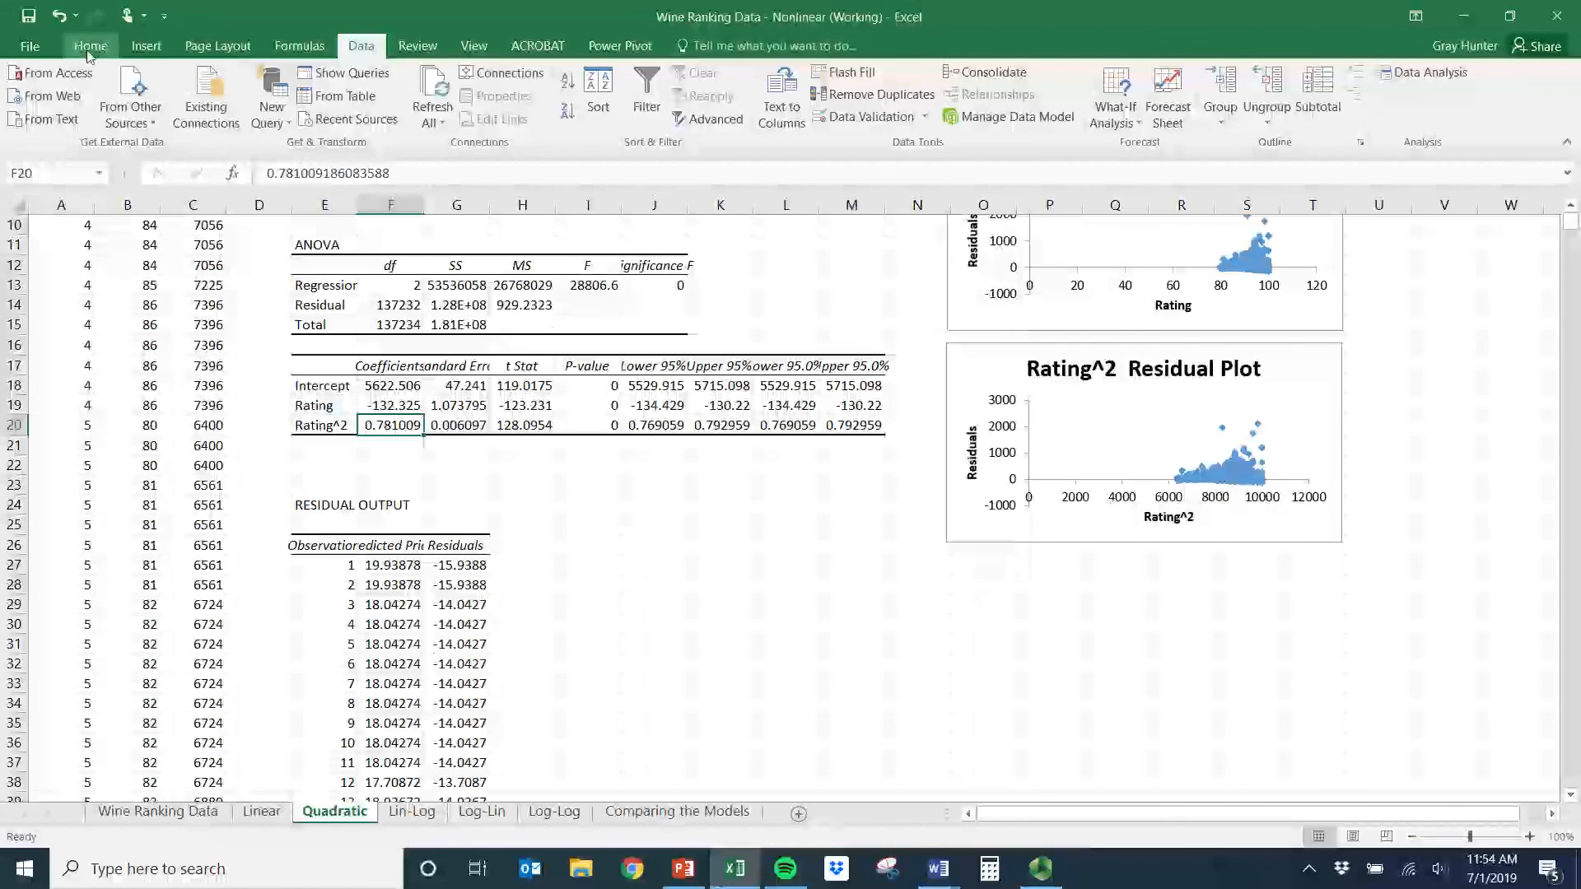
{"action": "left_click", "coordinate": [146, 46]}
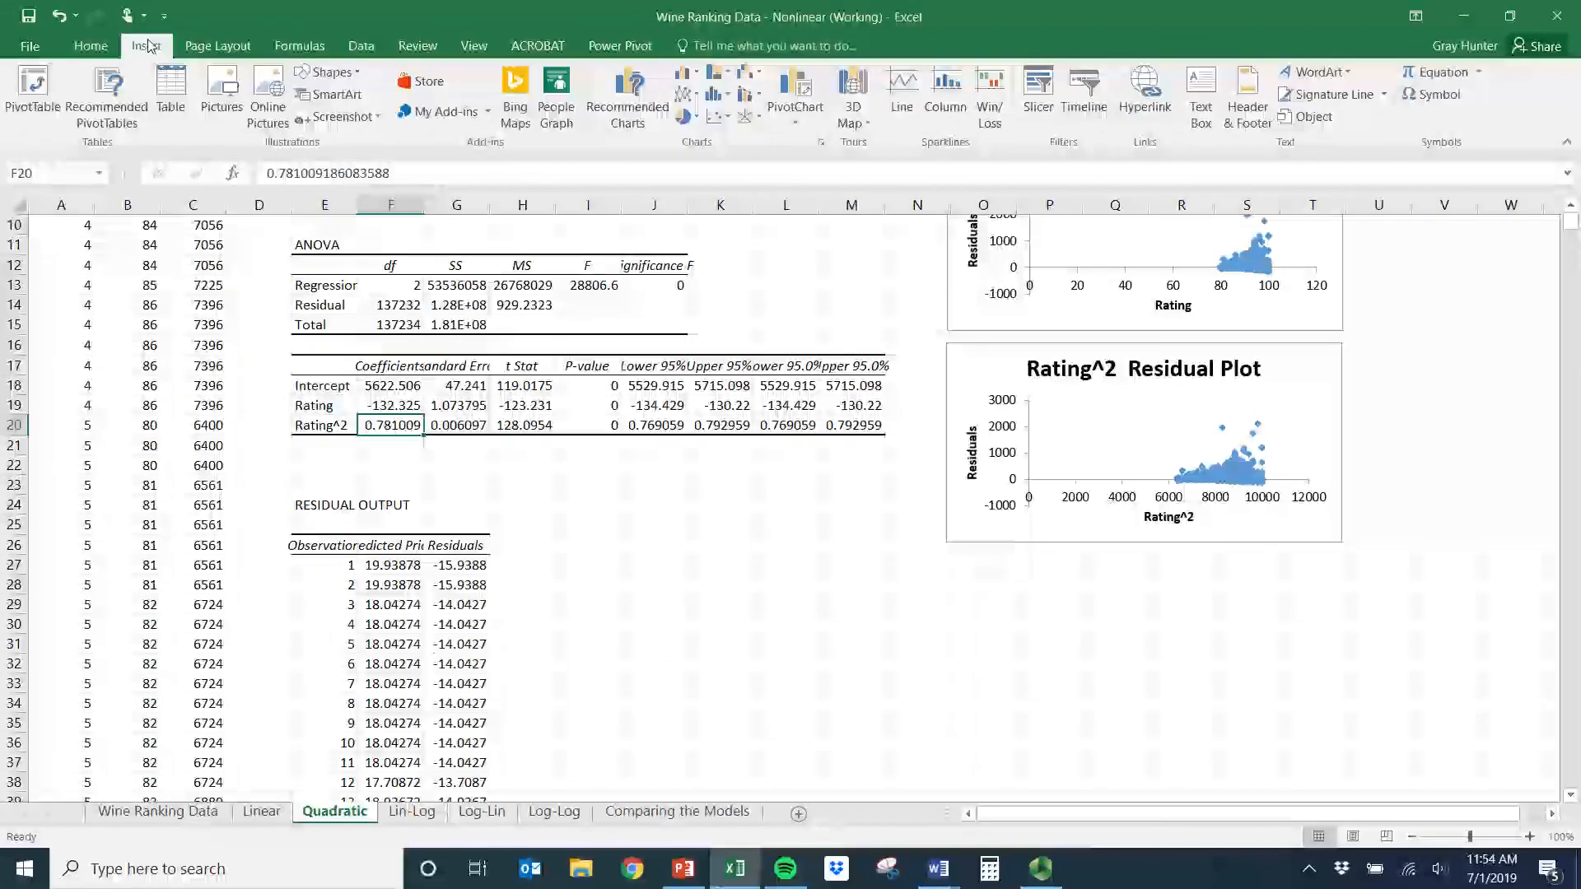
{"action": "left_click", "coordinate": [327, 71]}
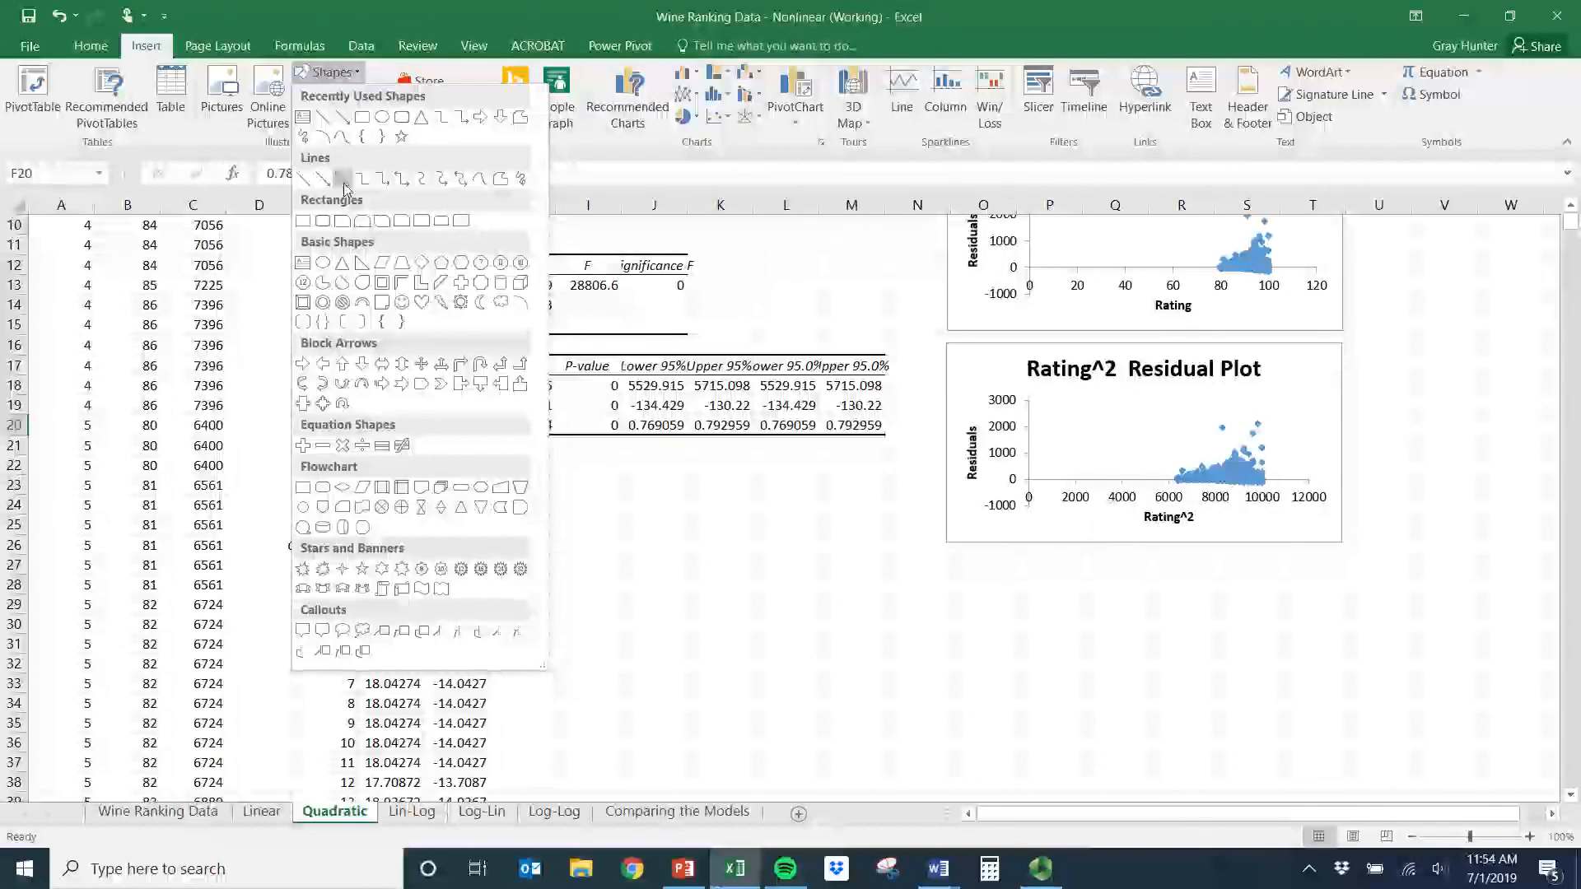
{"action": "left_click", "coordinate": [322, 137]}
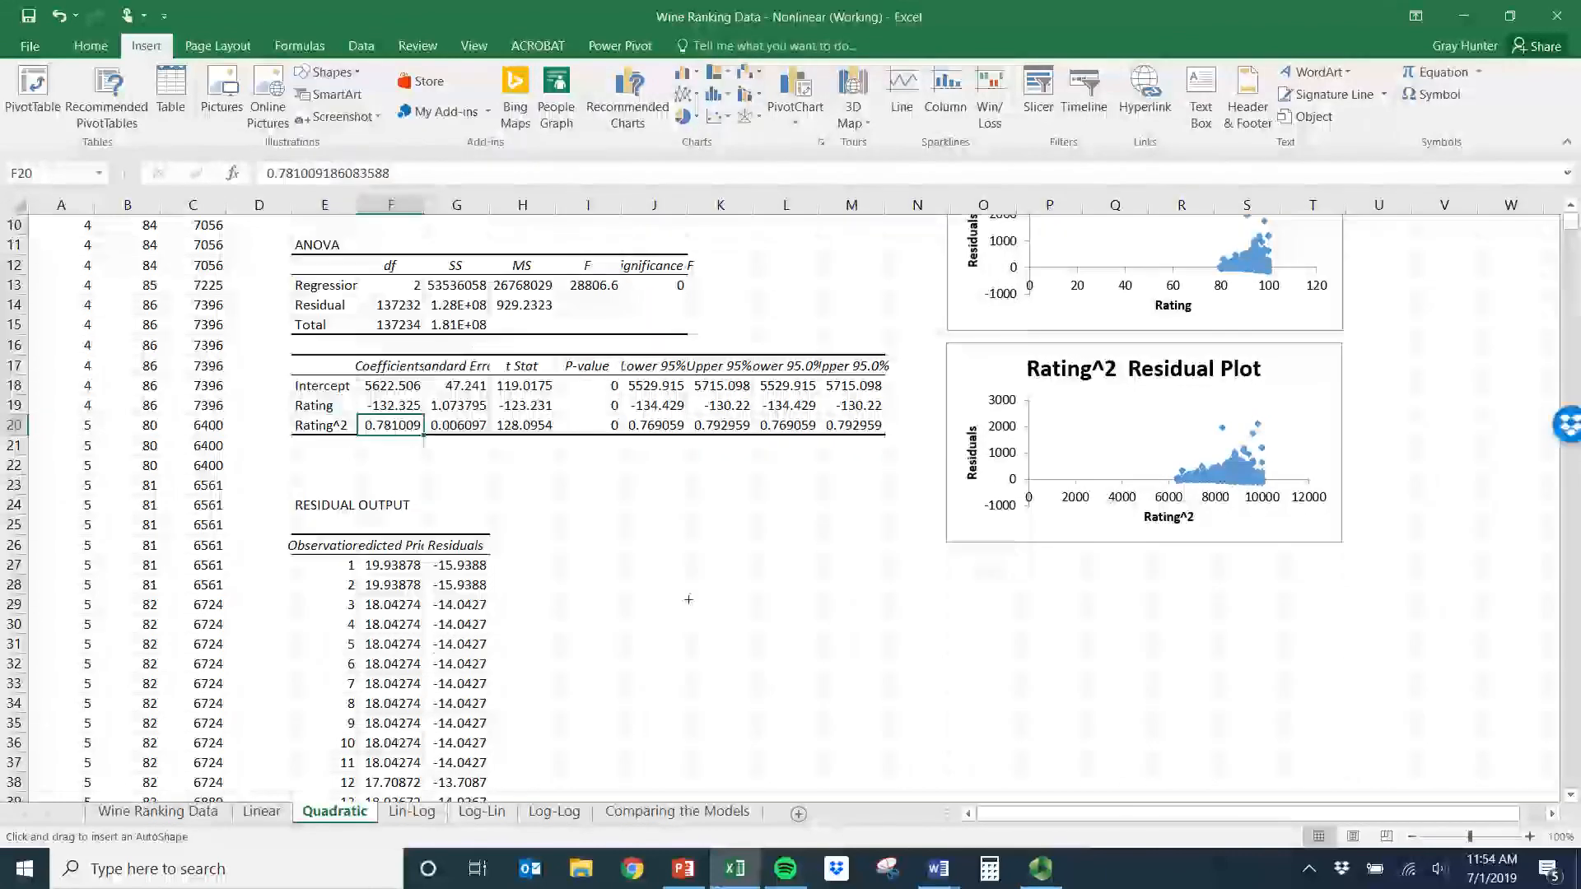
{"action": "left_click", "coordinate": [616, 549]}
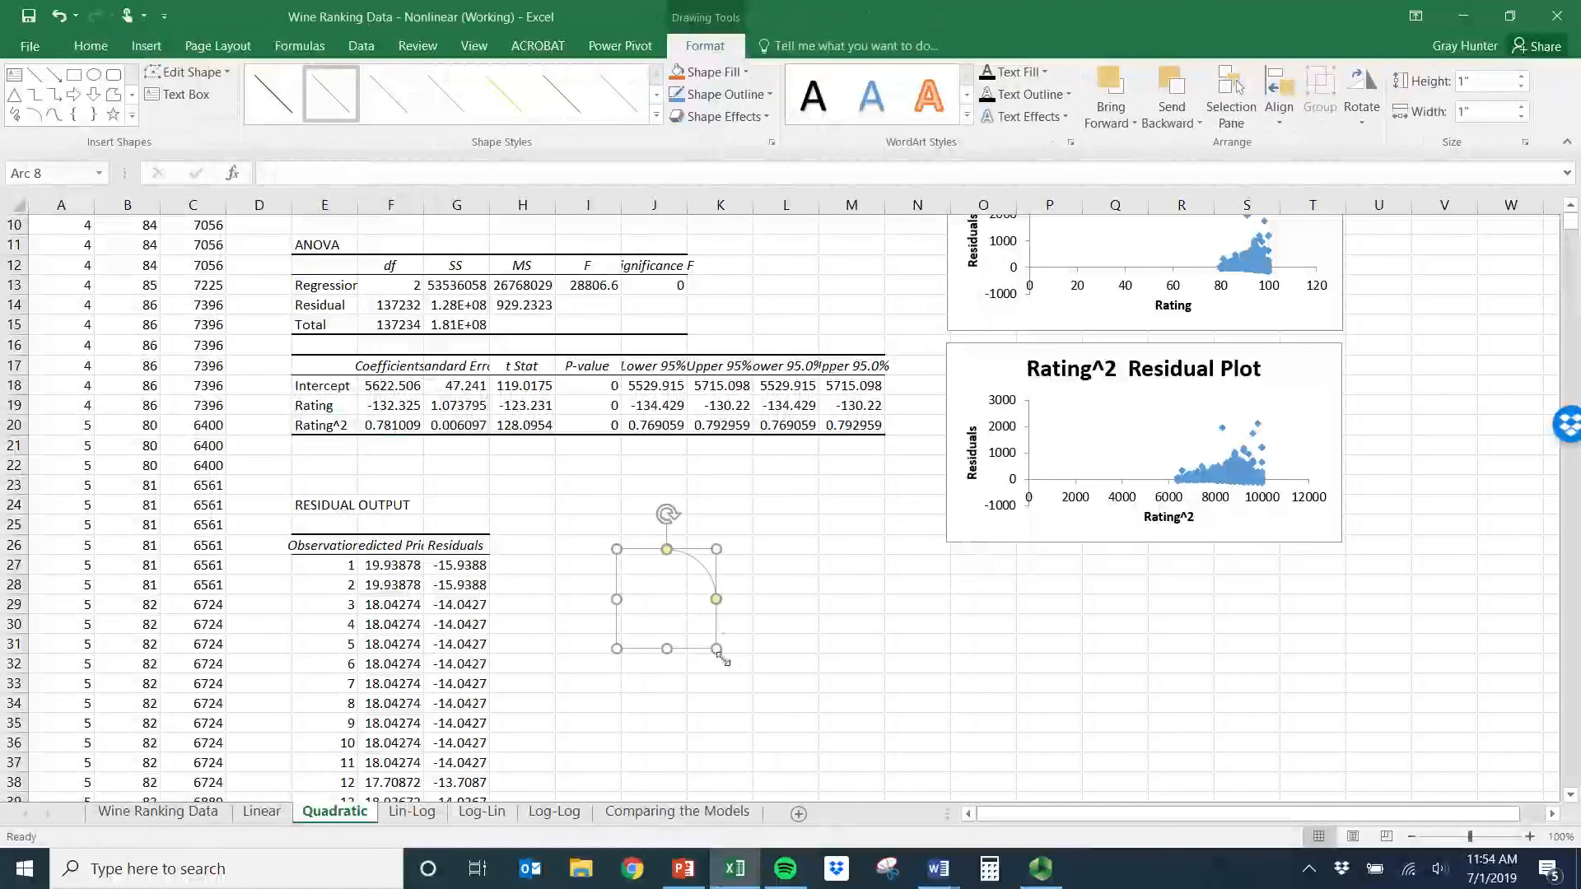
{"action": "left_click_drag", "start_coordinate": [717, 651], "coordinate": [459, 484]}
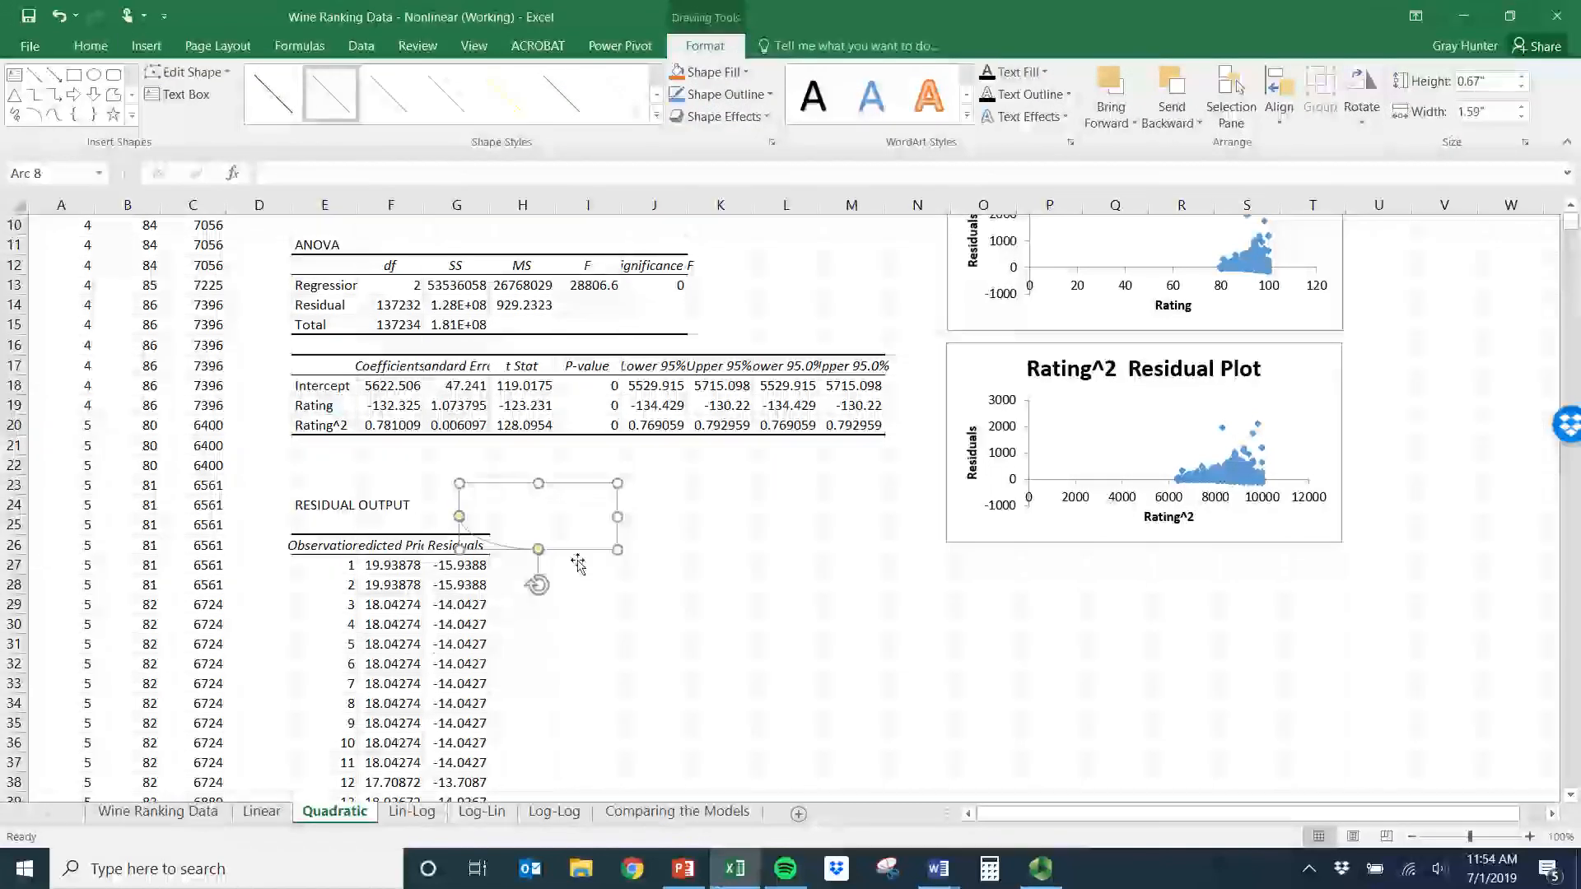
{"action": "mouse_move", "coordinate": [537, 584]}
{"action": "left_mouse_down"}
{"action": "mouse_move", "coordinate": [644, 619]}
{"action": "mouse_move", "coordinate": [540, 607]}
{"action": "mouse_move", "coordinate": [544, 560]}
{"action": "left_mouse_up"}
{"action": "right_click", "coordinate": [544, 560]}
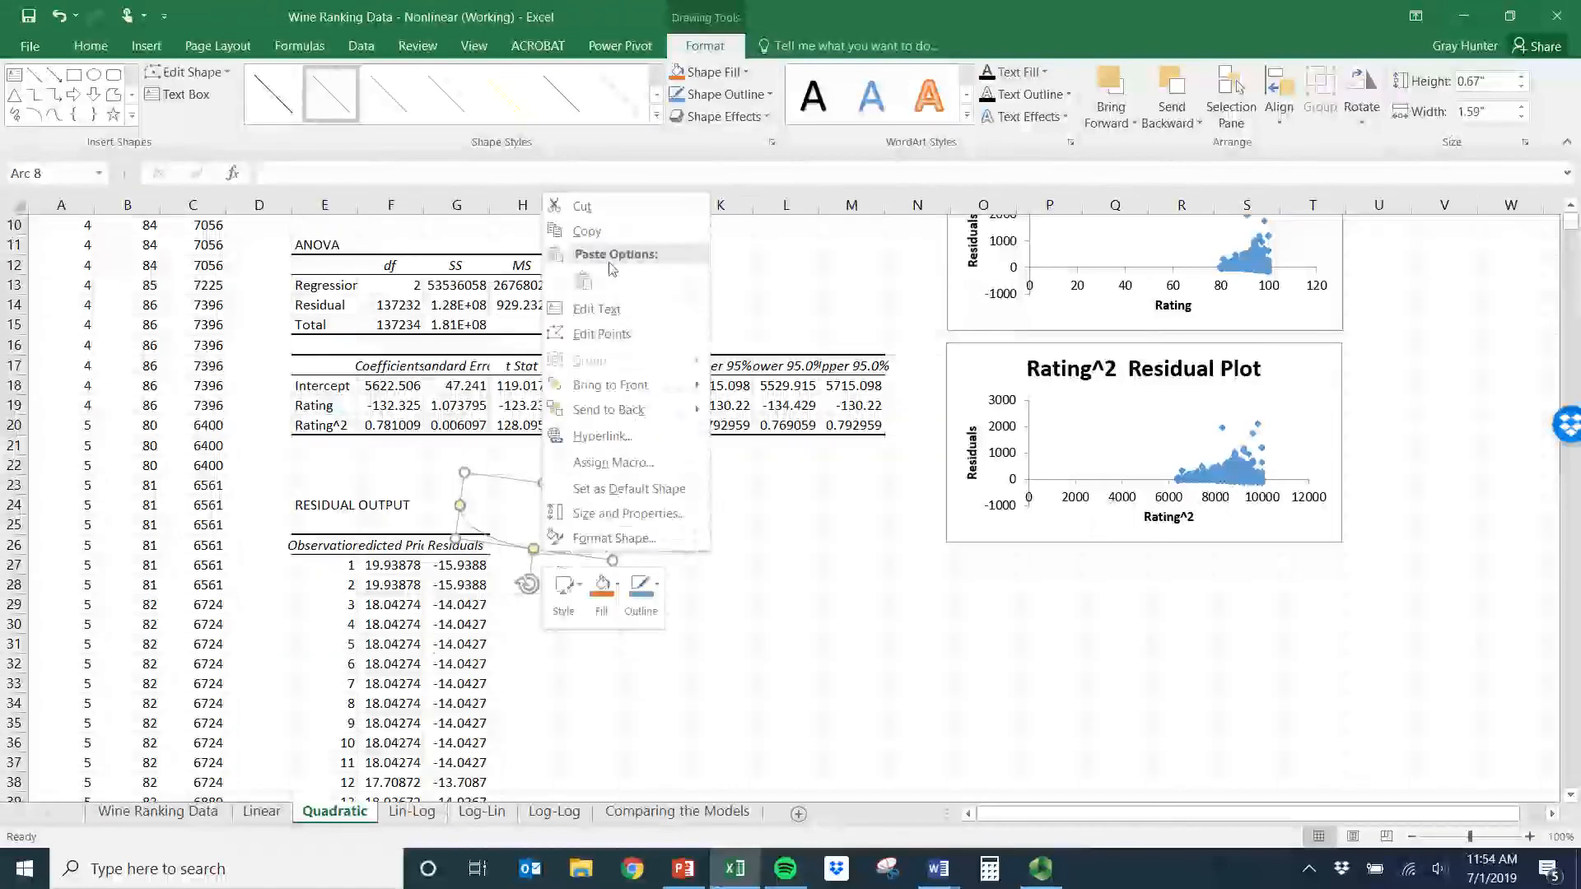
{"action": "left_click", "coordinate": [628, 207]}
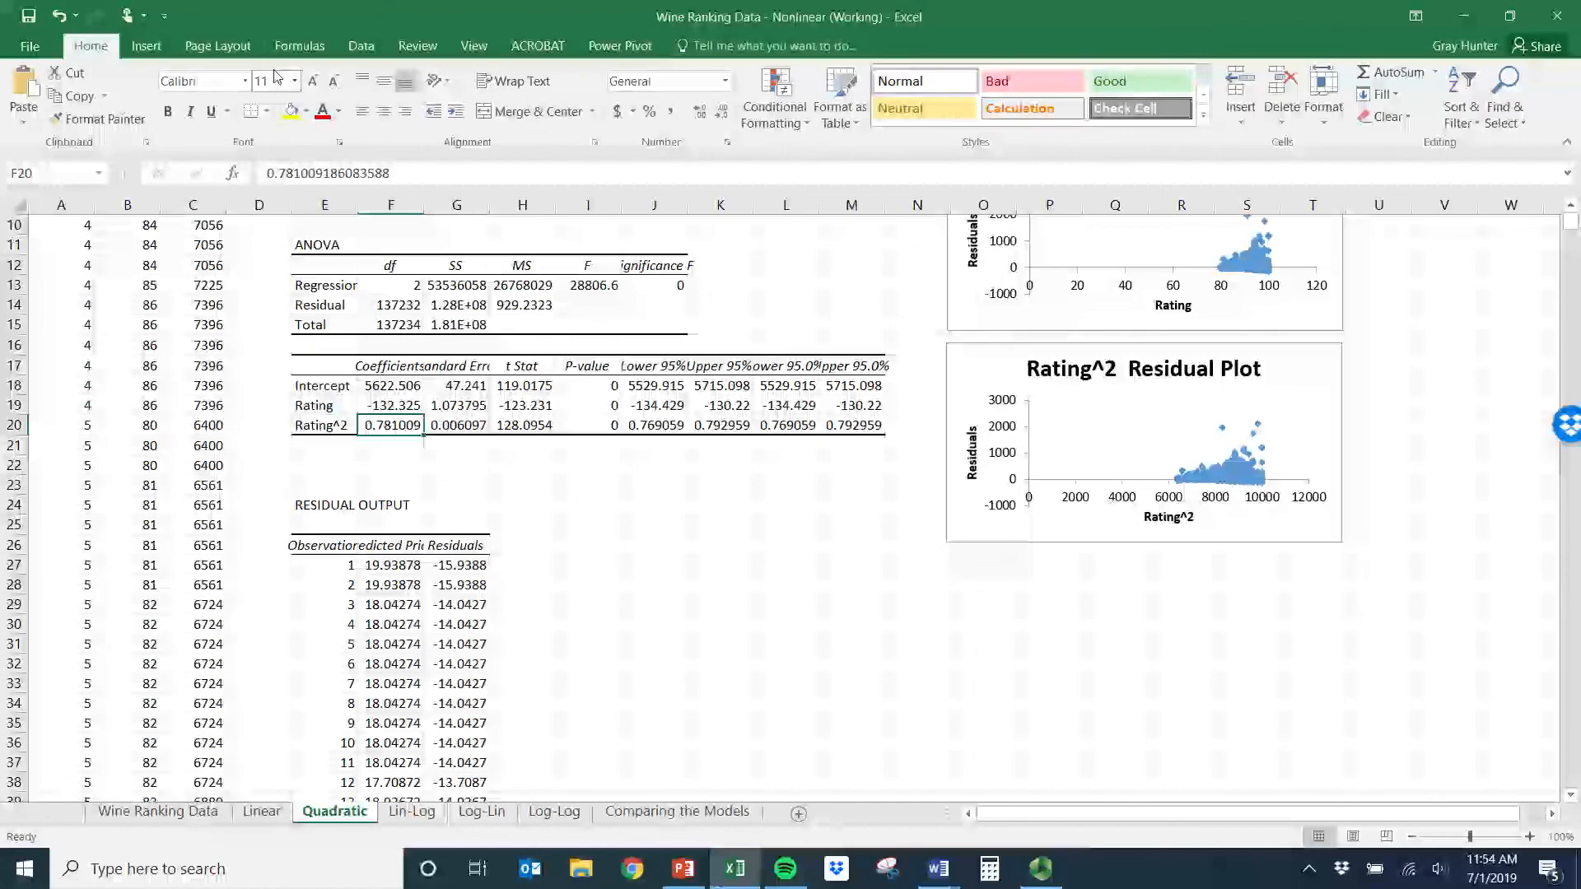
- Draw a U-shaped freeform curve about 2.98" wide and 2.2" high in the empty cells beneath the Quadratic coefficient table
{"action": "left_click", "coordinate": [146, 46]}
{"action": "left_click", "coordinate": [330, 73]}
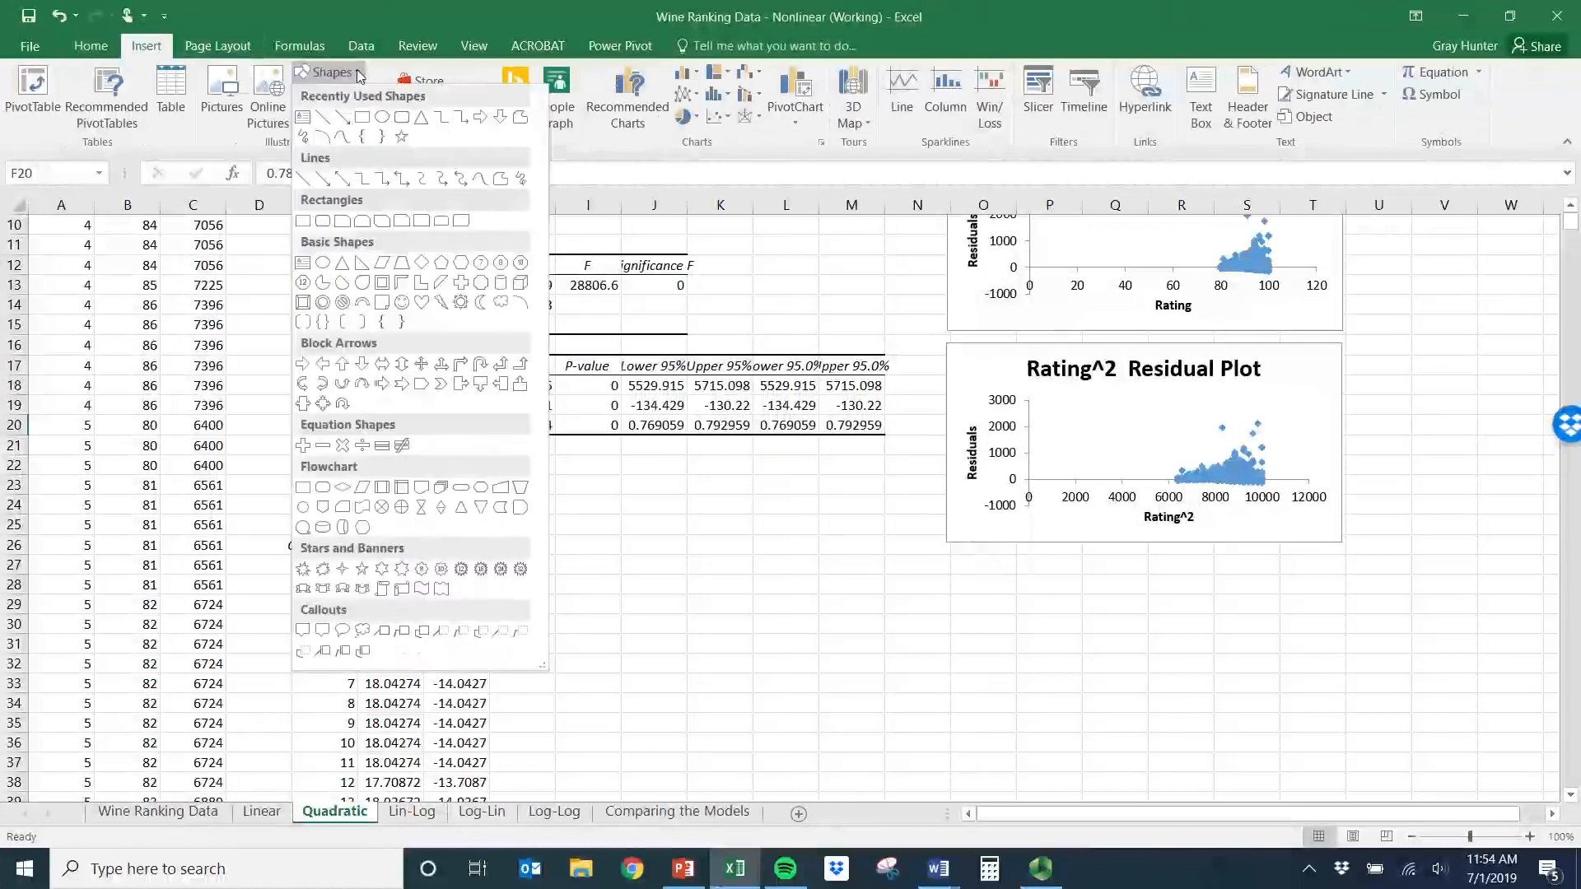
{"action": "left_click", "coordinate": [458, 177]}
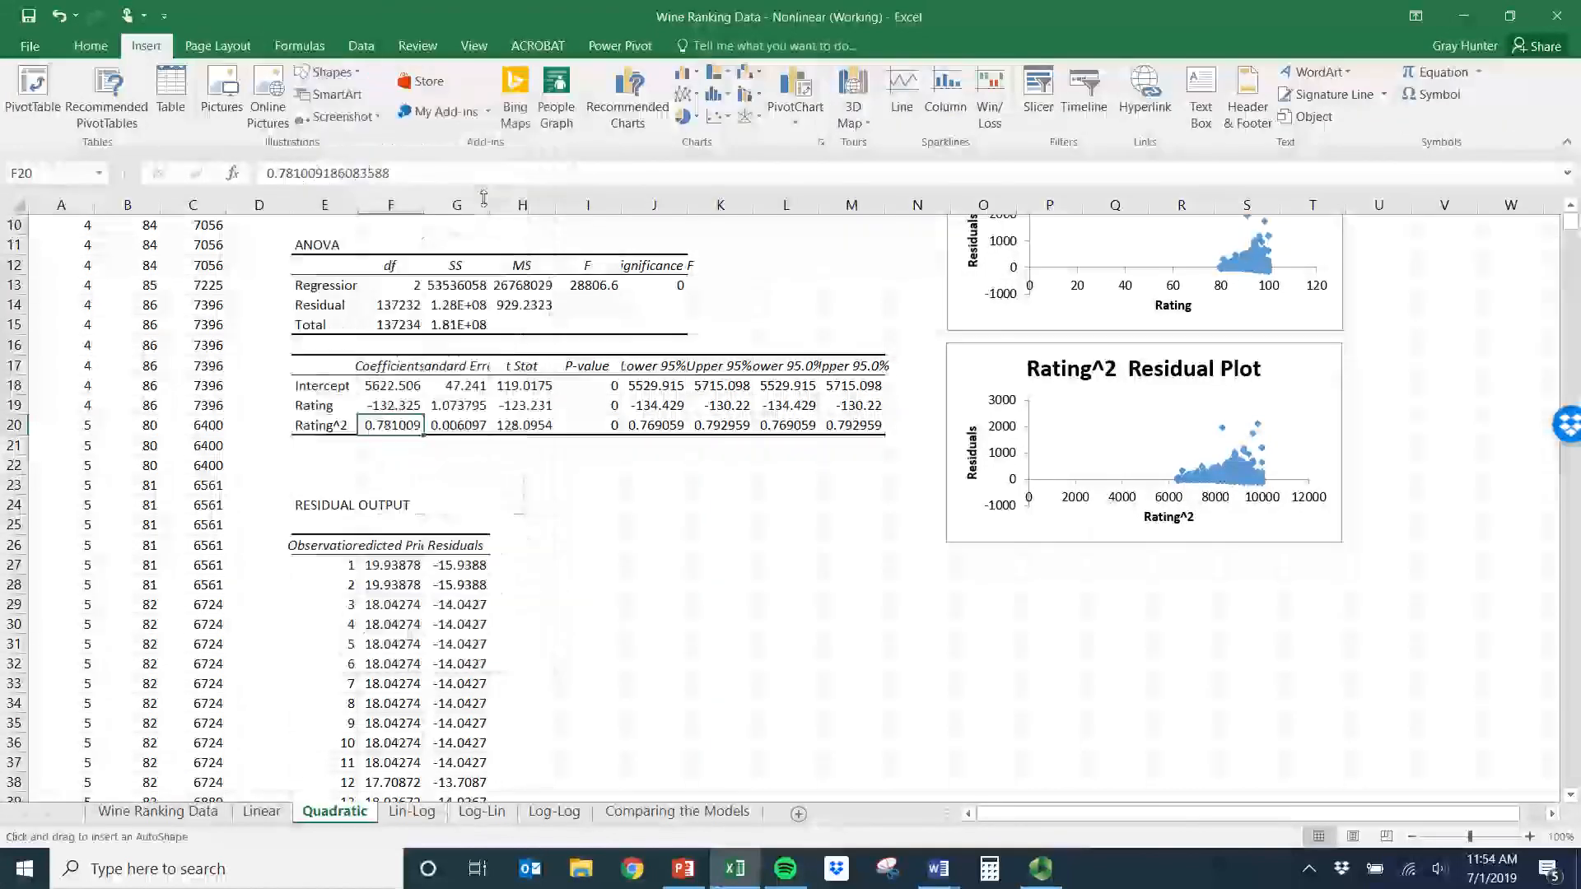
{"action": "left_click", "coordinate": [604, 557]}
{"action": "left_click", "coordinate": [726, 776]}
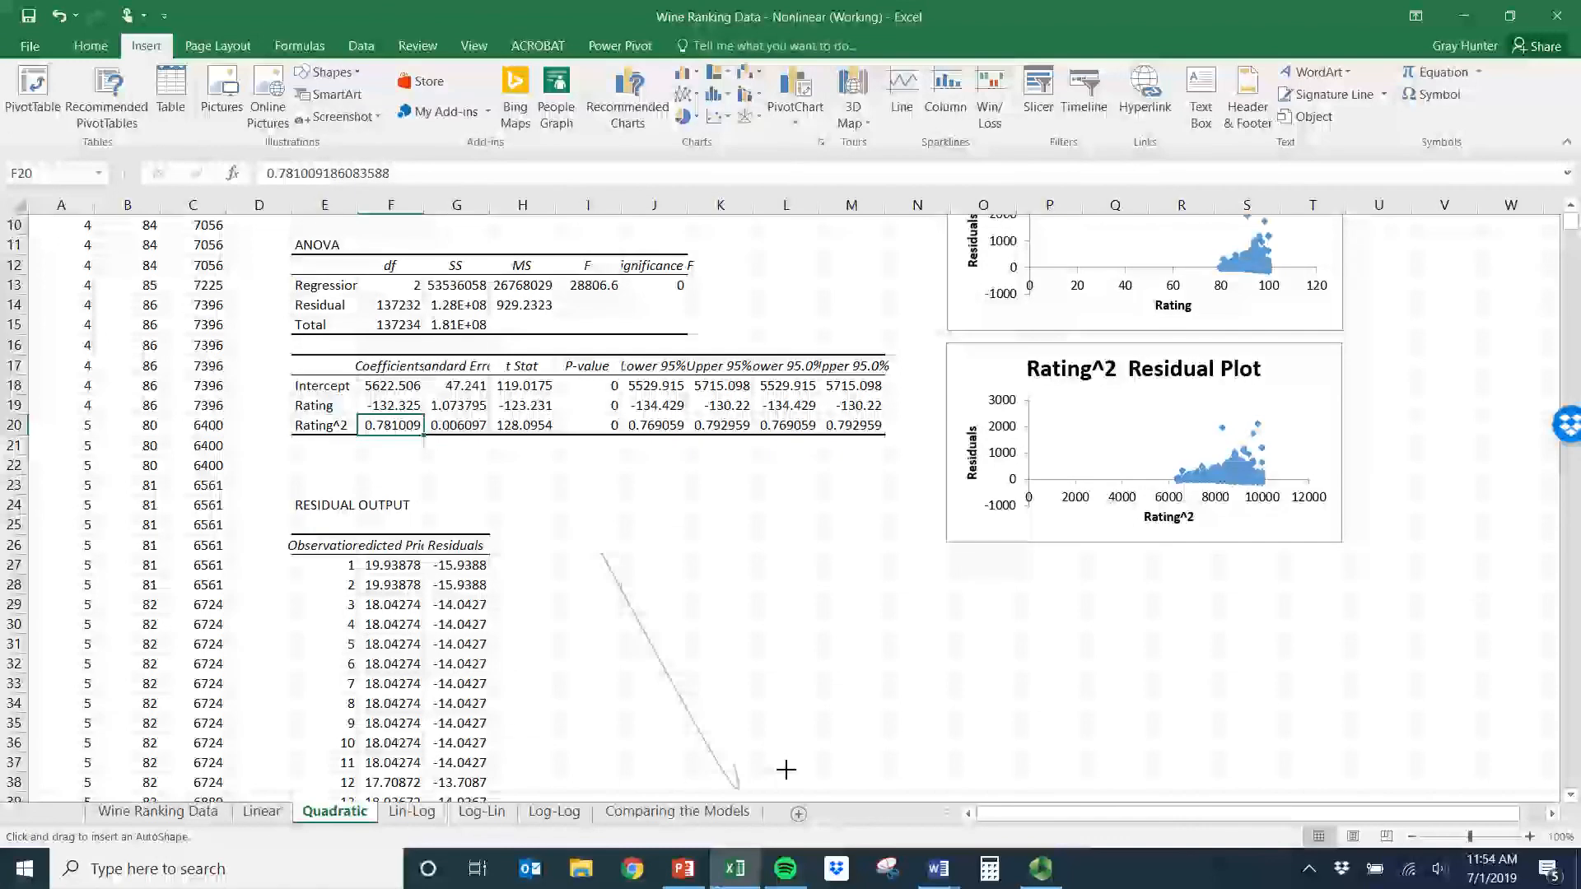
{"action": "double_click", "coordinate": [908, 564]}
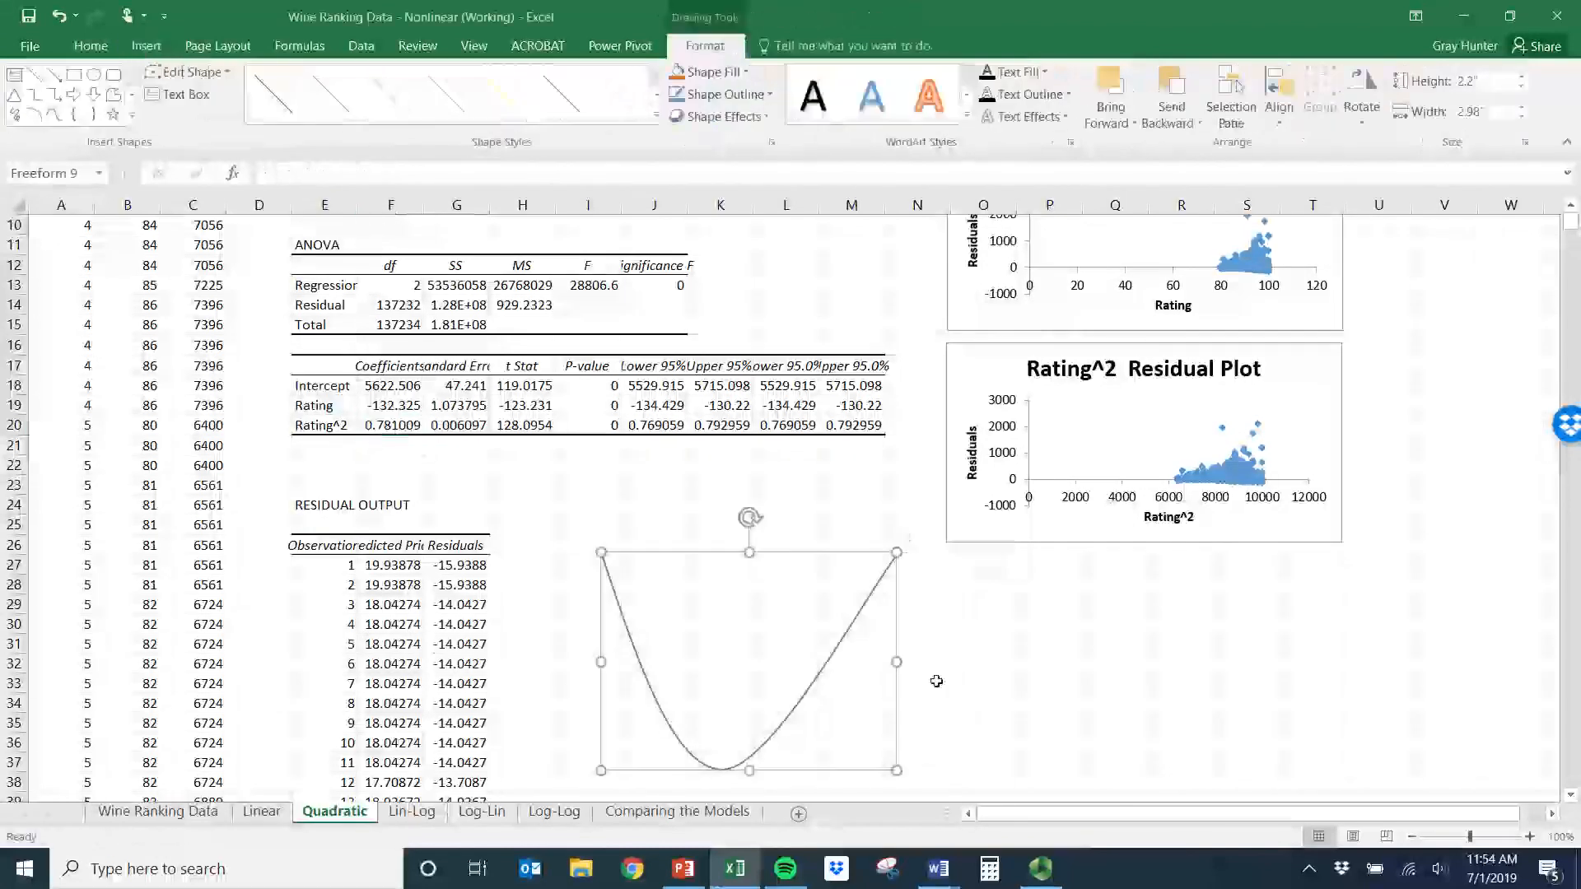
- Label the bottom of the U-shaped curve by entering "Rating Min" in cell K39
{"action": "scroll", "coordinate": [873, 671], "scroll_direction": "down", "scroll_amount": 3}
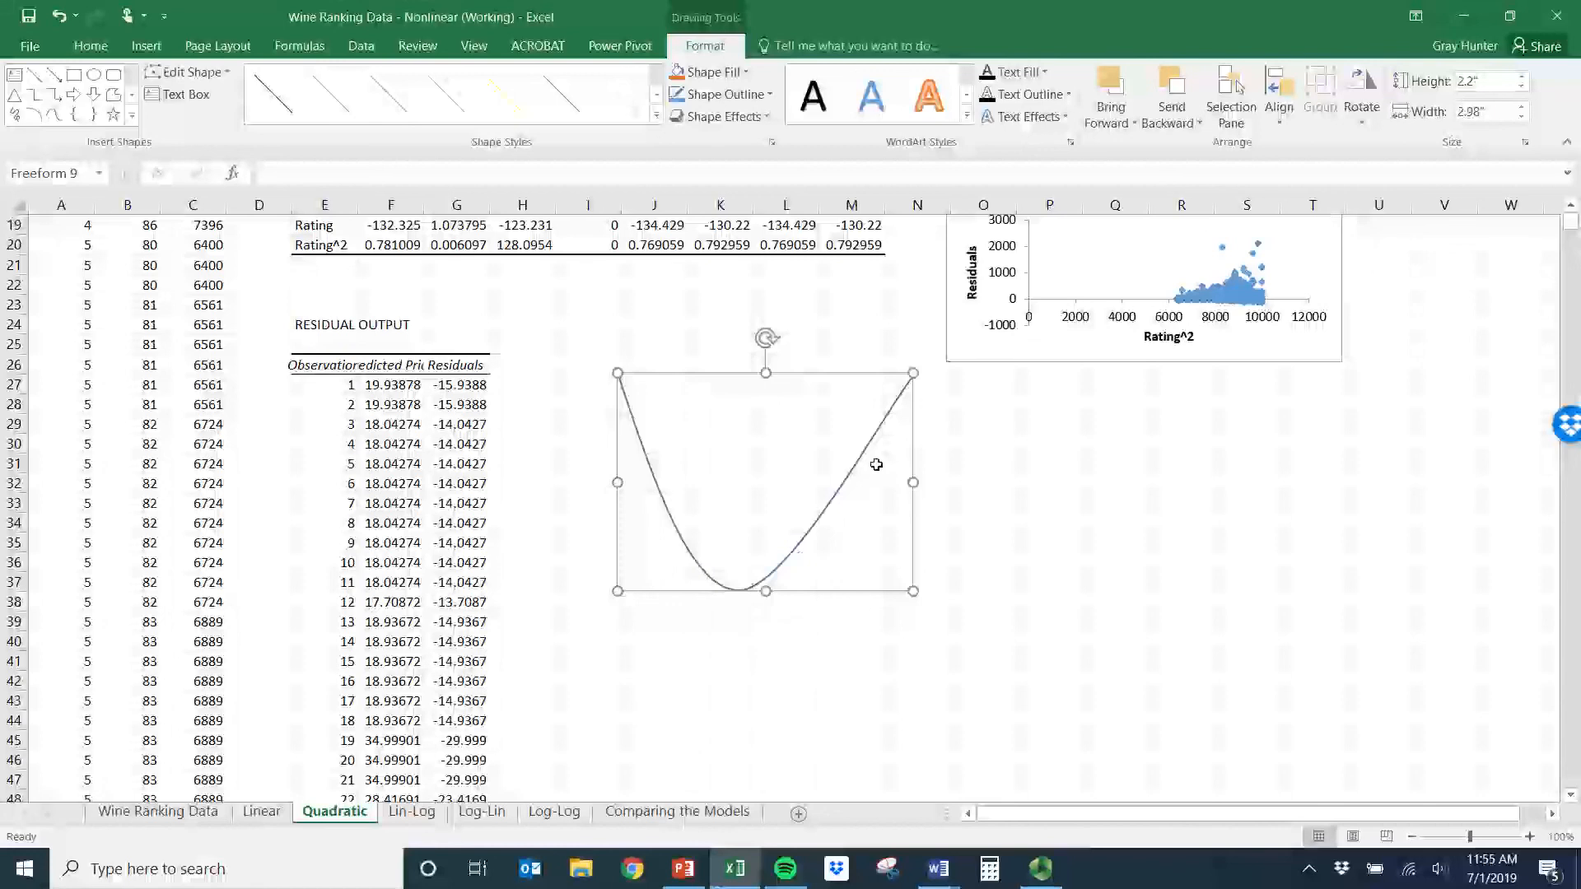
{"action": "left_click", "coordinate": [721, 627]}
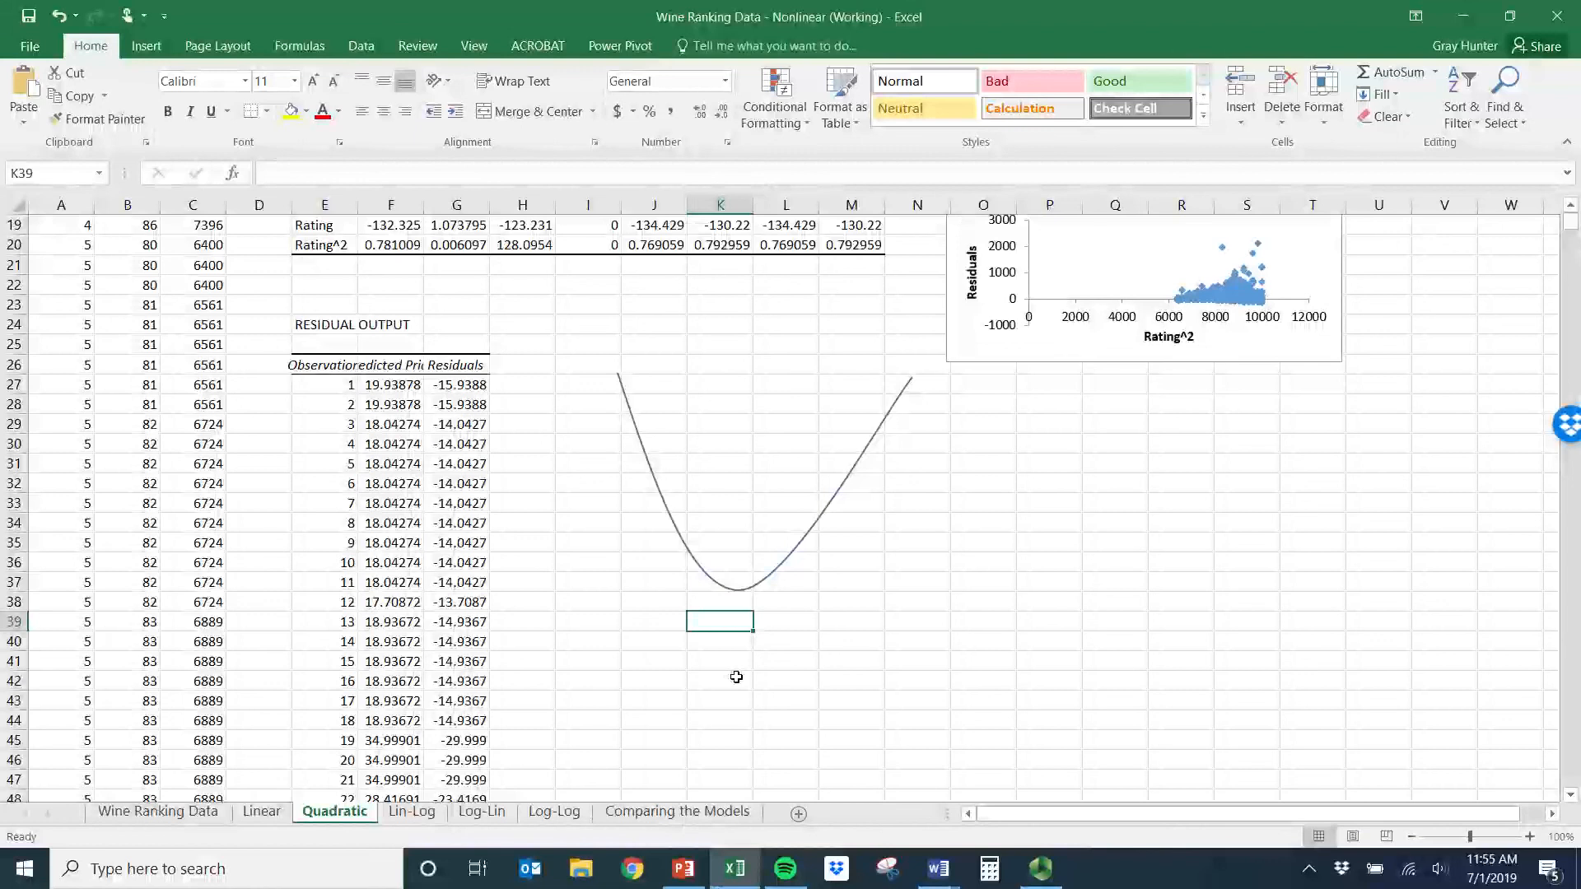
{"action": "type", "text": "X"}
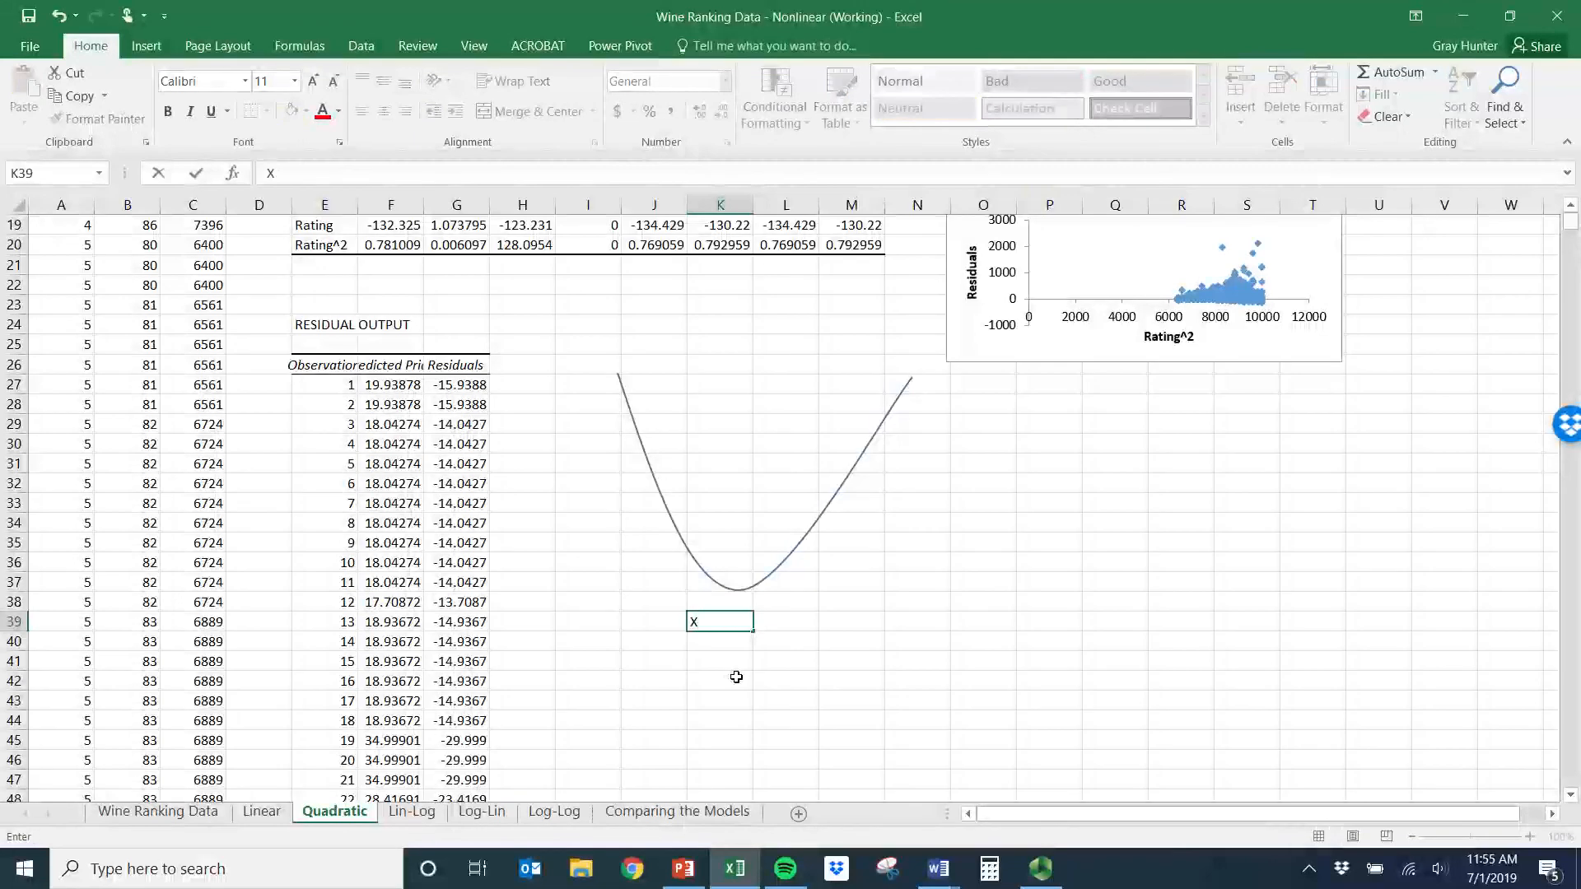
{"action": "type", "text": " min"}
{"action": "key", "text": "Tab"}
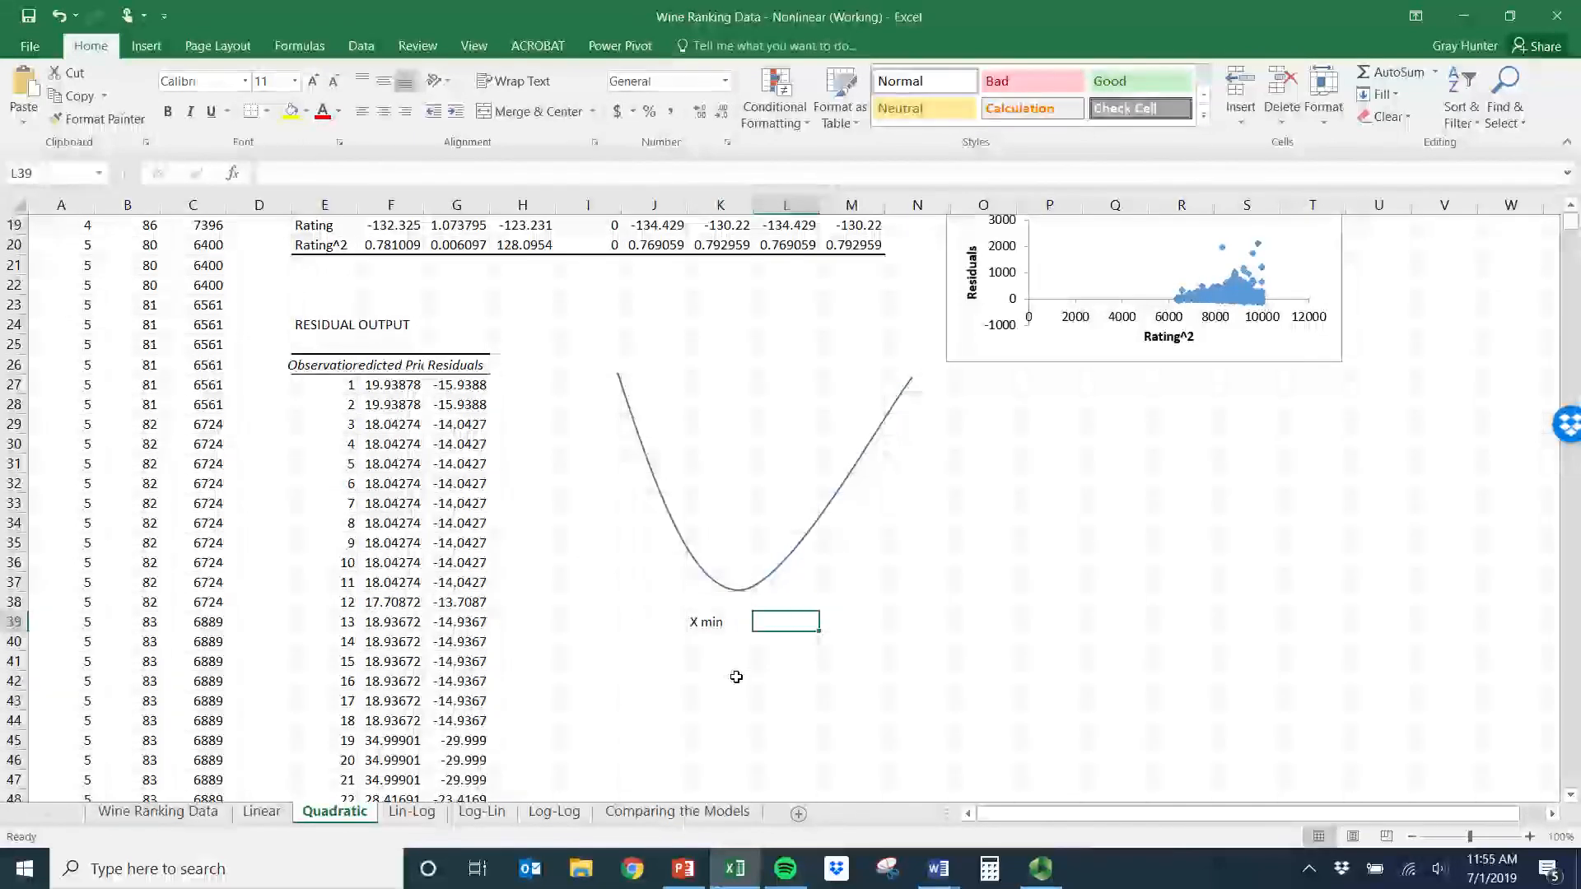
{"action": "key", "text": "Left"}
{"action": "type", "text": "Rating Min"}
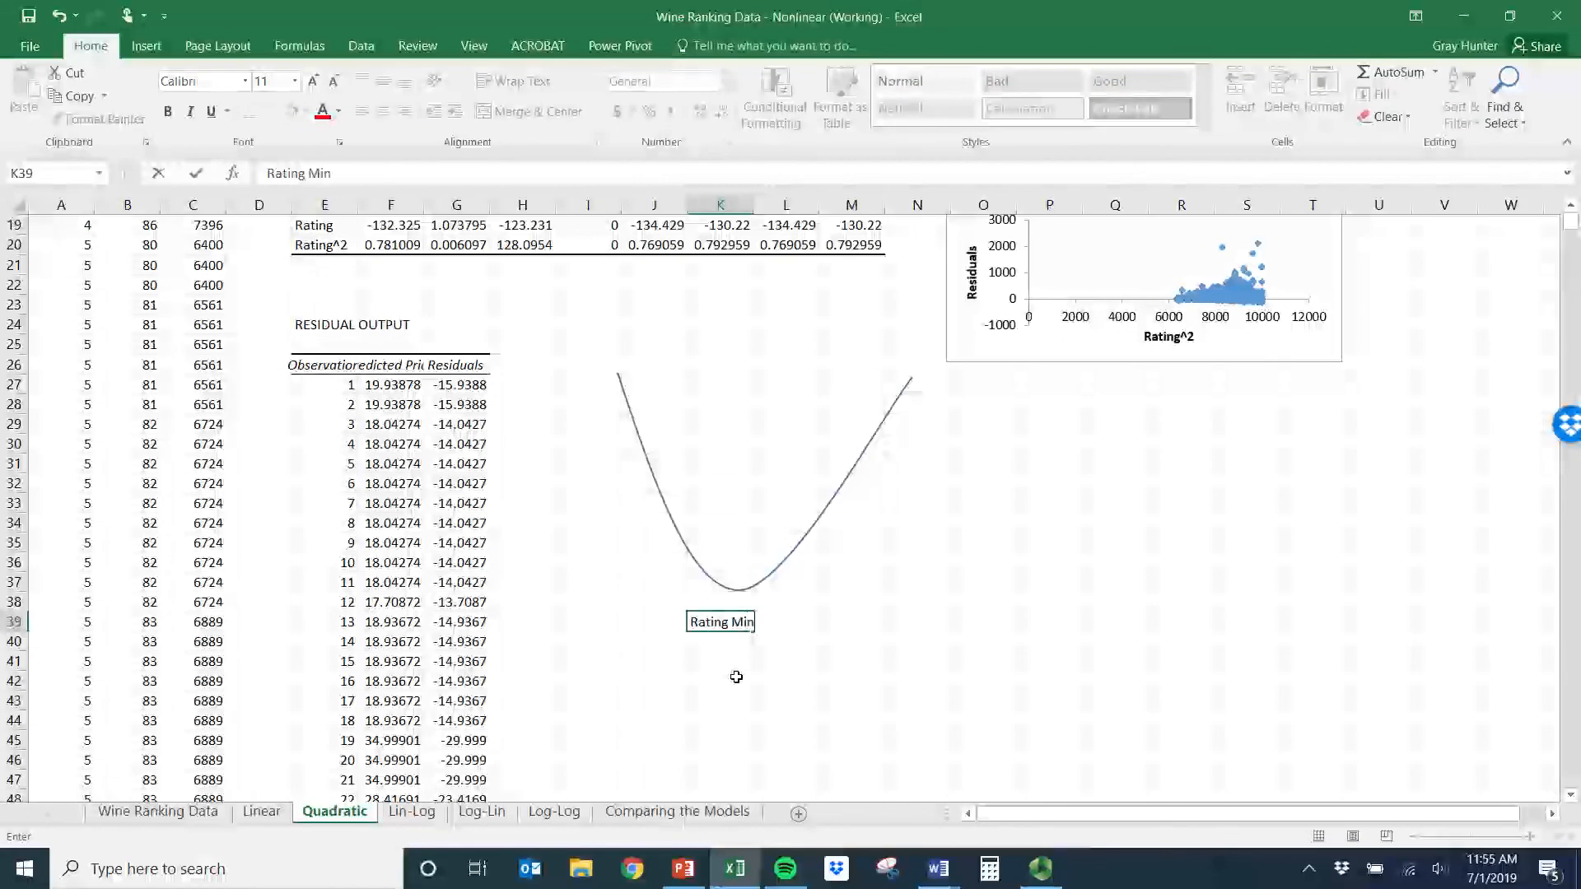
{"action": "key", "text": "Tab"}
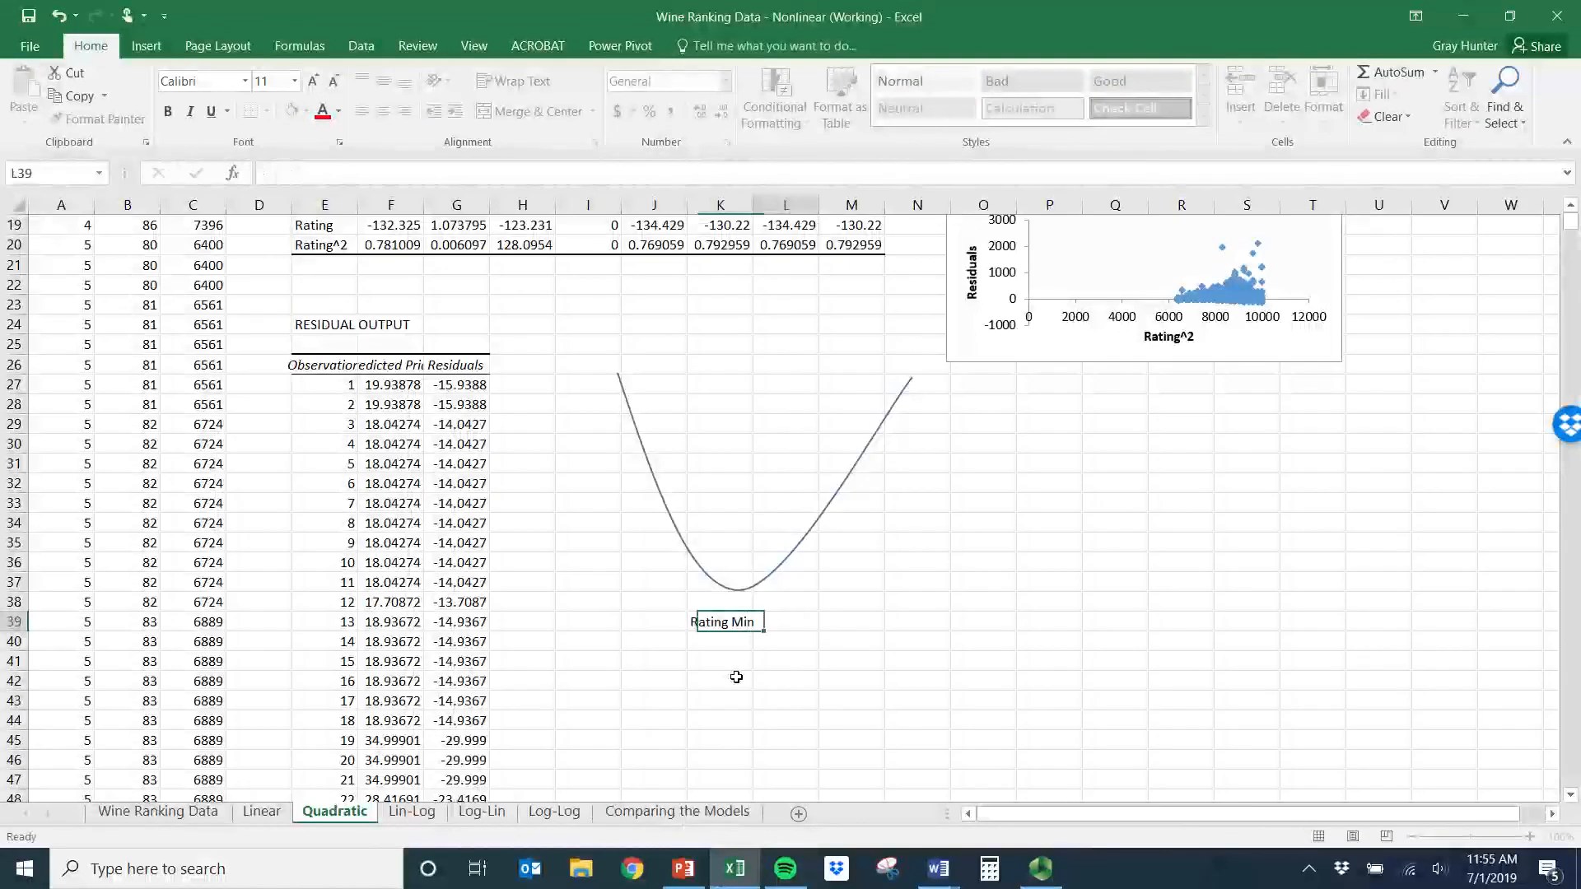
- Calculate the minimizing rating in L39 with =-F19/(2*F20), and widen column K to fit its label
{"action": "type", "text": "="}
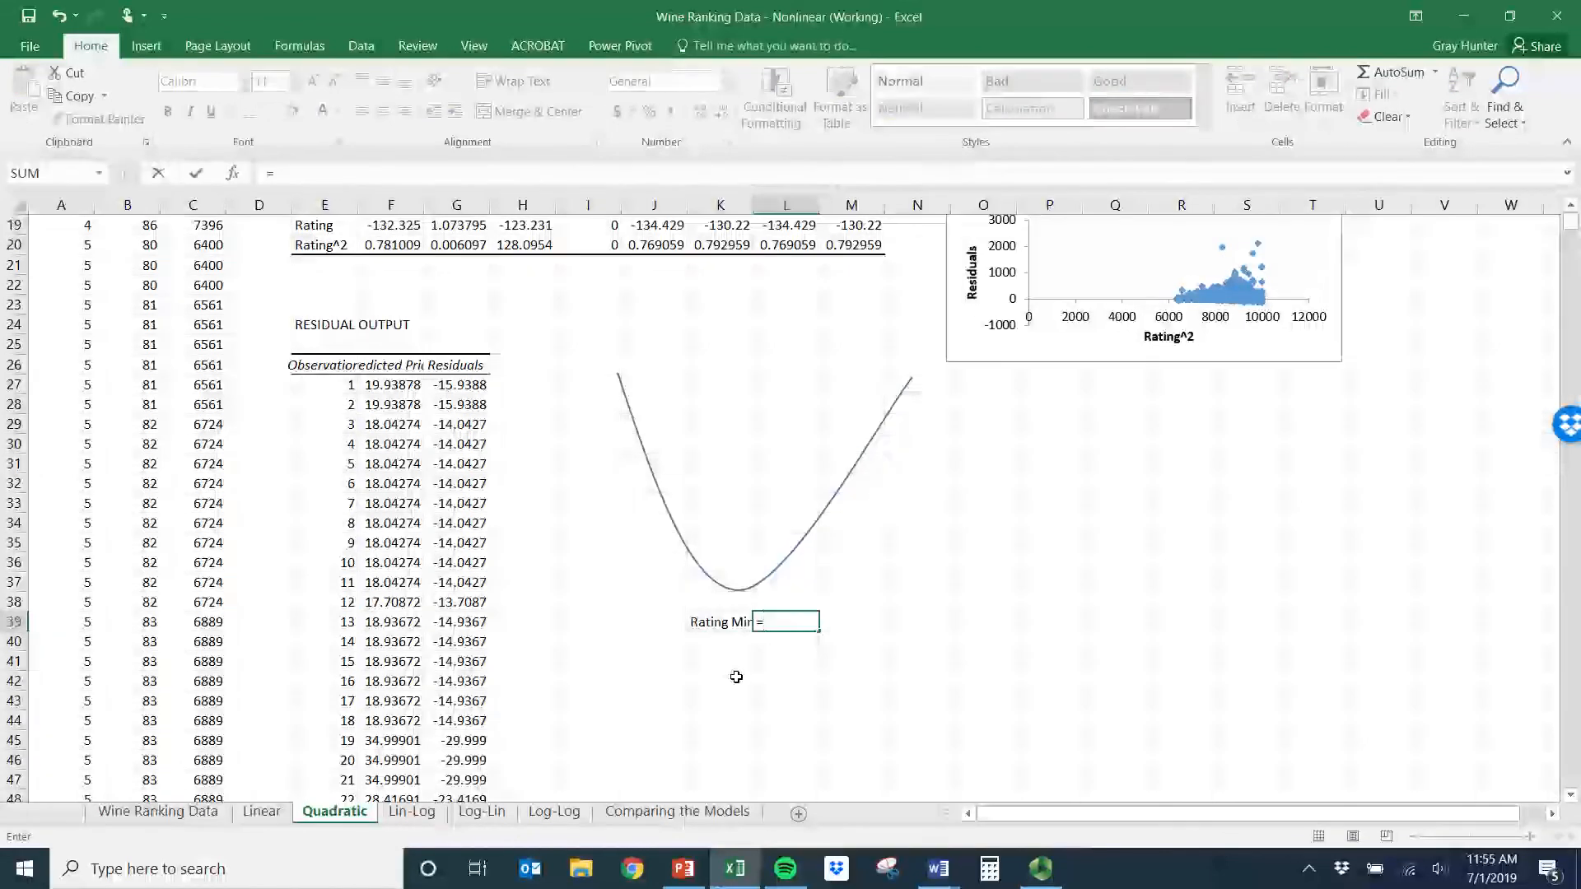
{"action": "type", "text": "-"}
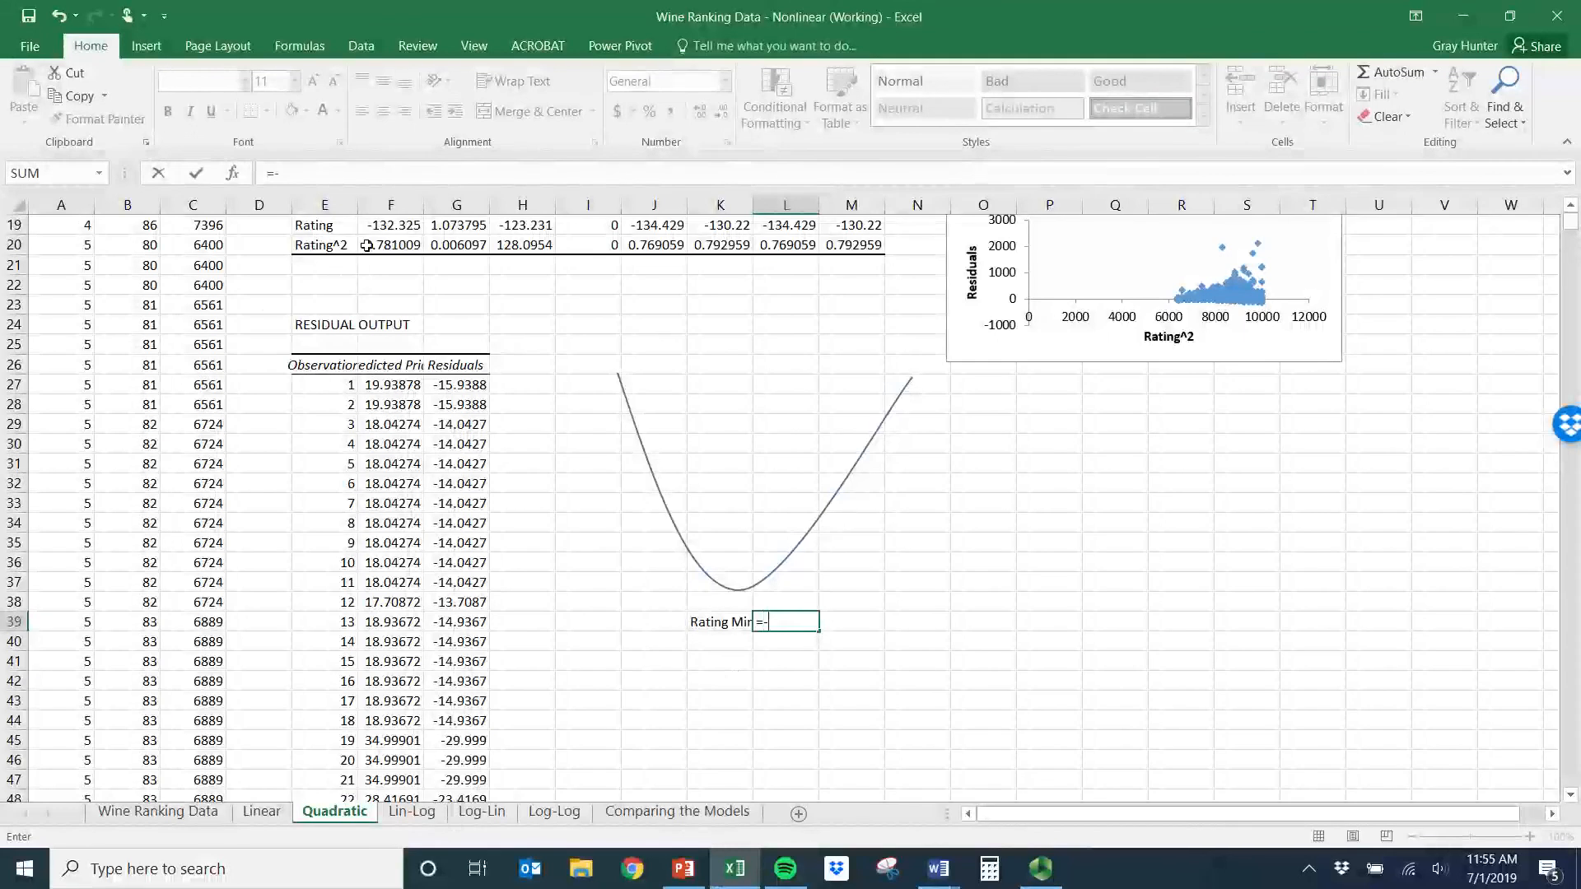
{"action": "left_click", "coordinate": [392, 229]}
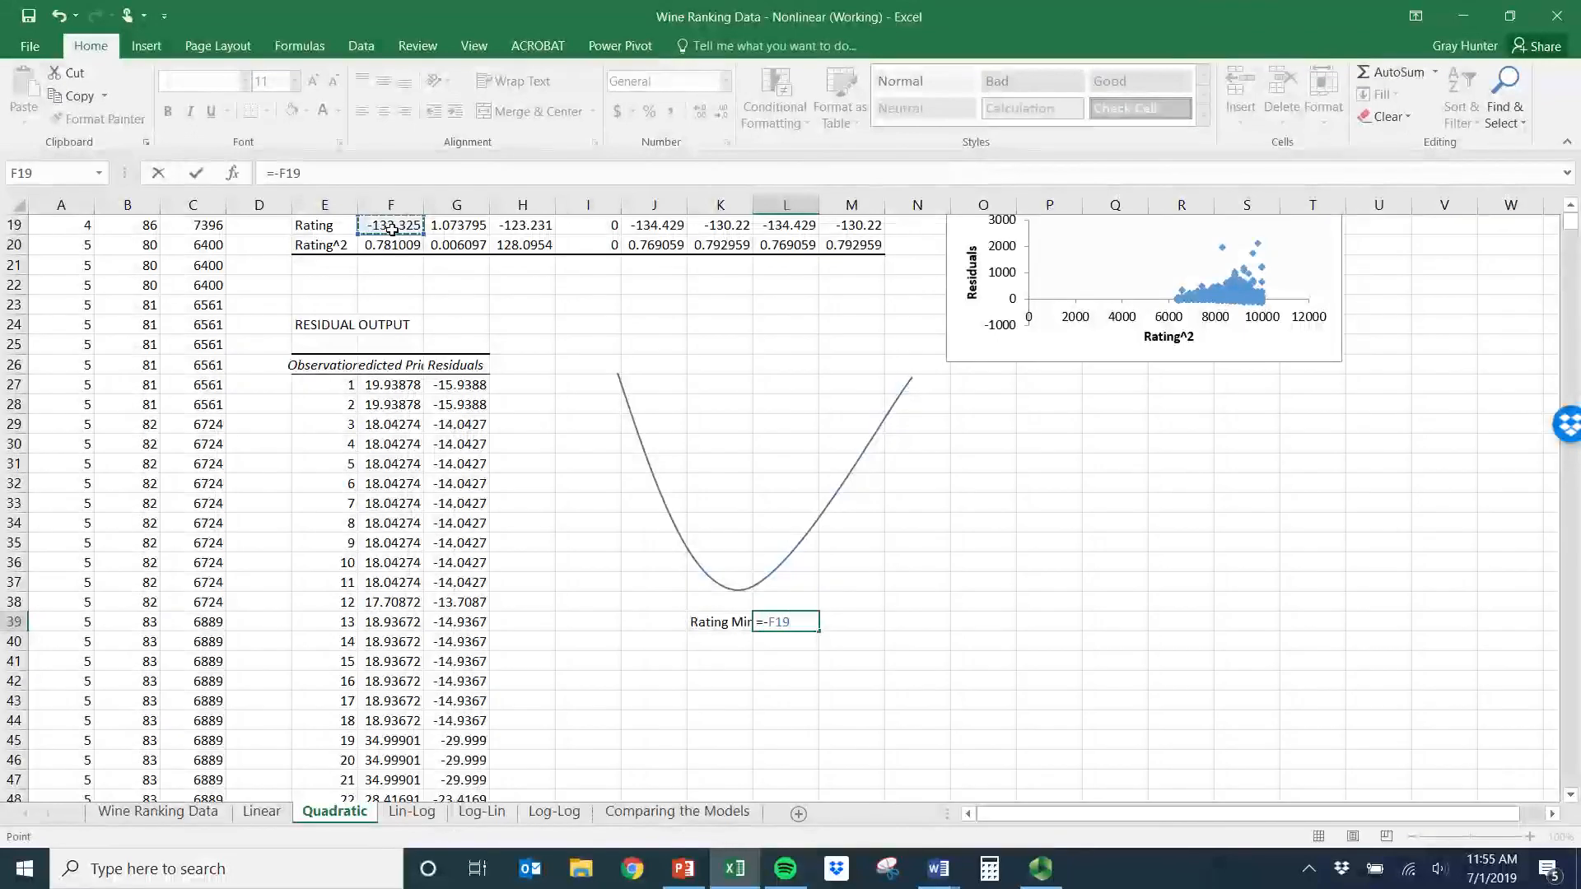
{"action": "type", "text": "/"}
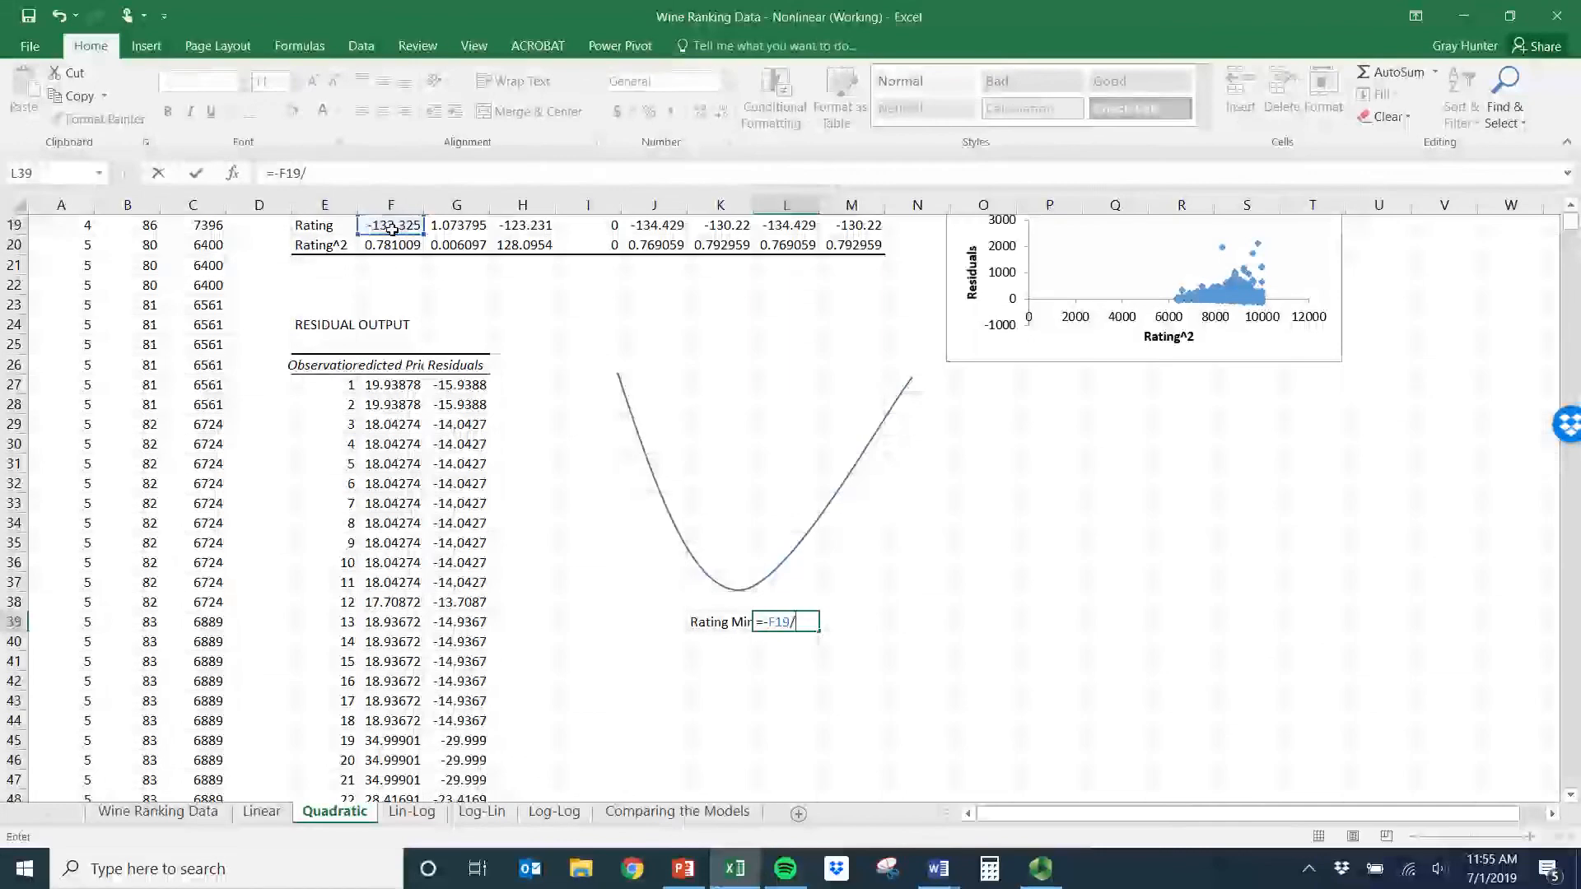
{"action": "type", "text": "("}
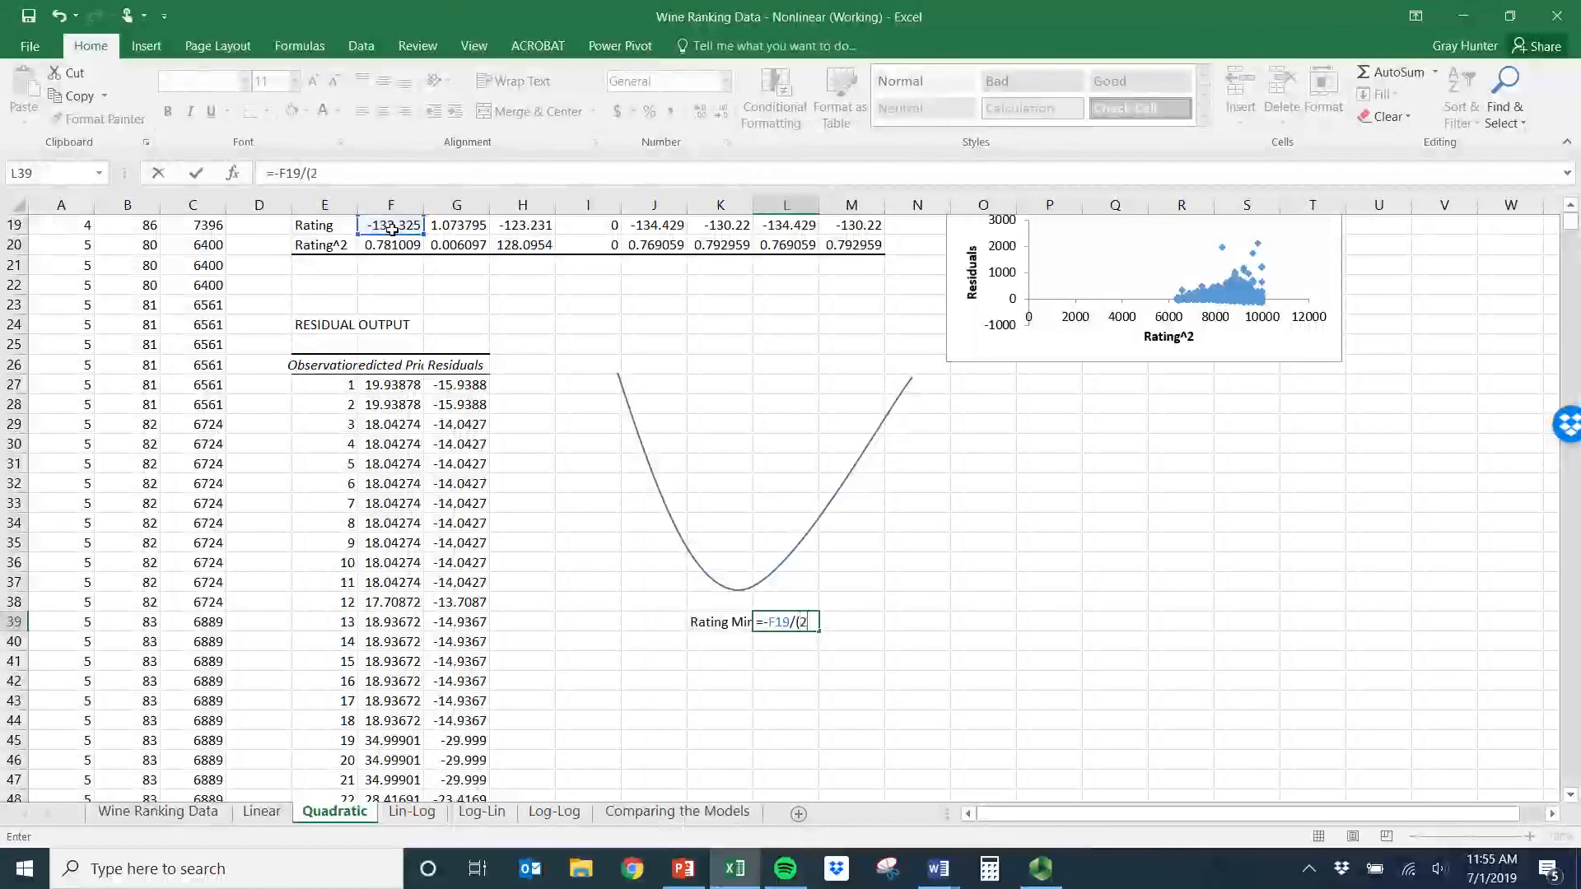
{"action": "type", "text": "2*"}
{"action": "left_click", "coordinate": [406, 247]}
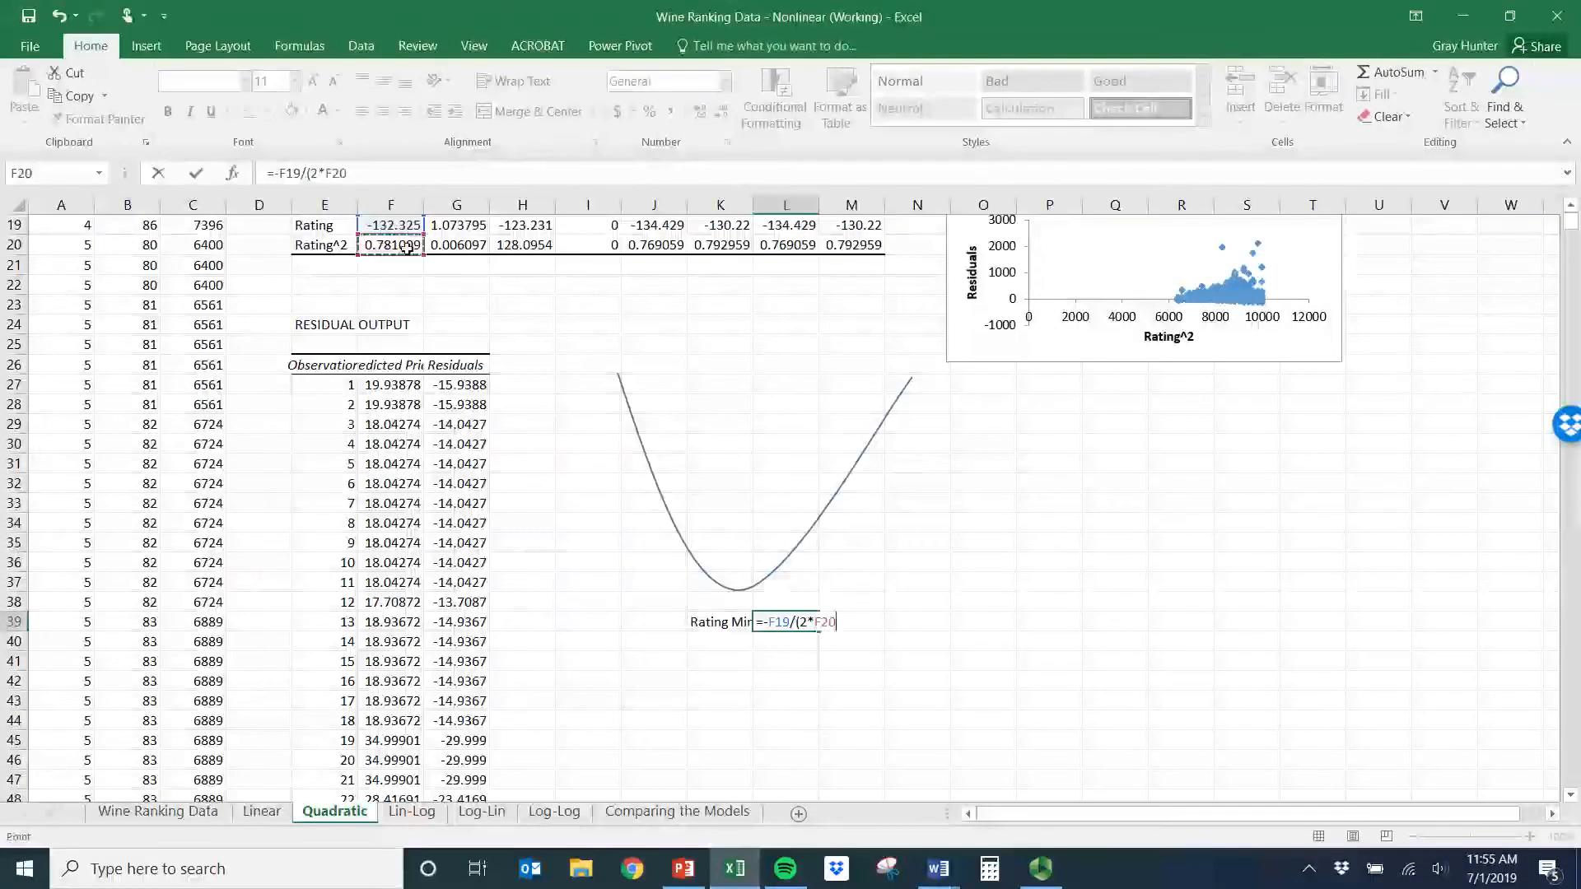
{"action": "type", "text": ")"}
{"action": "key", "text": "Return"}
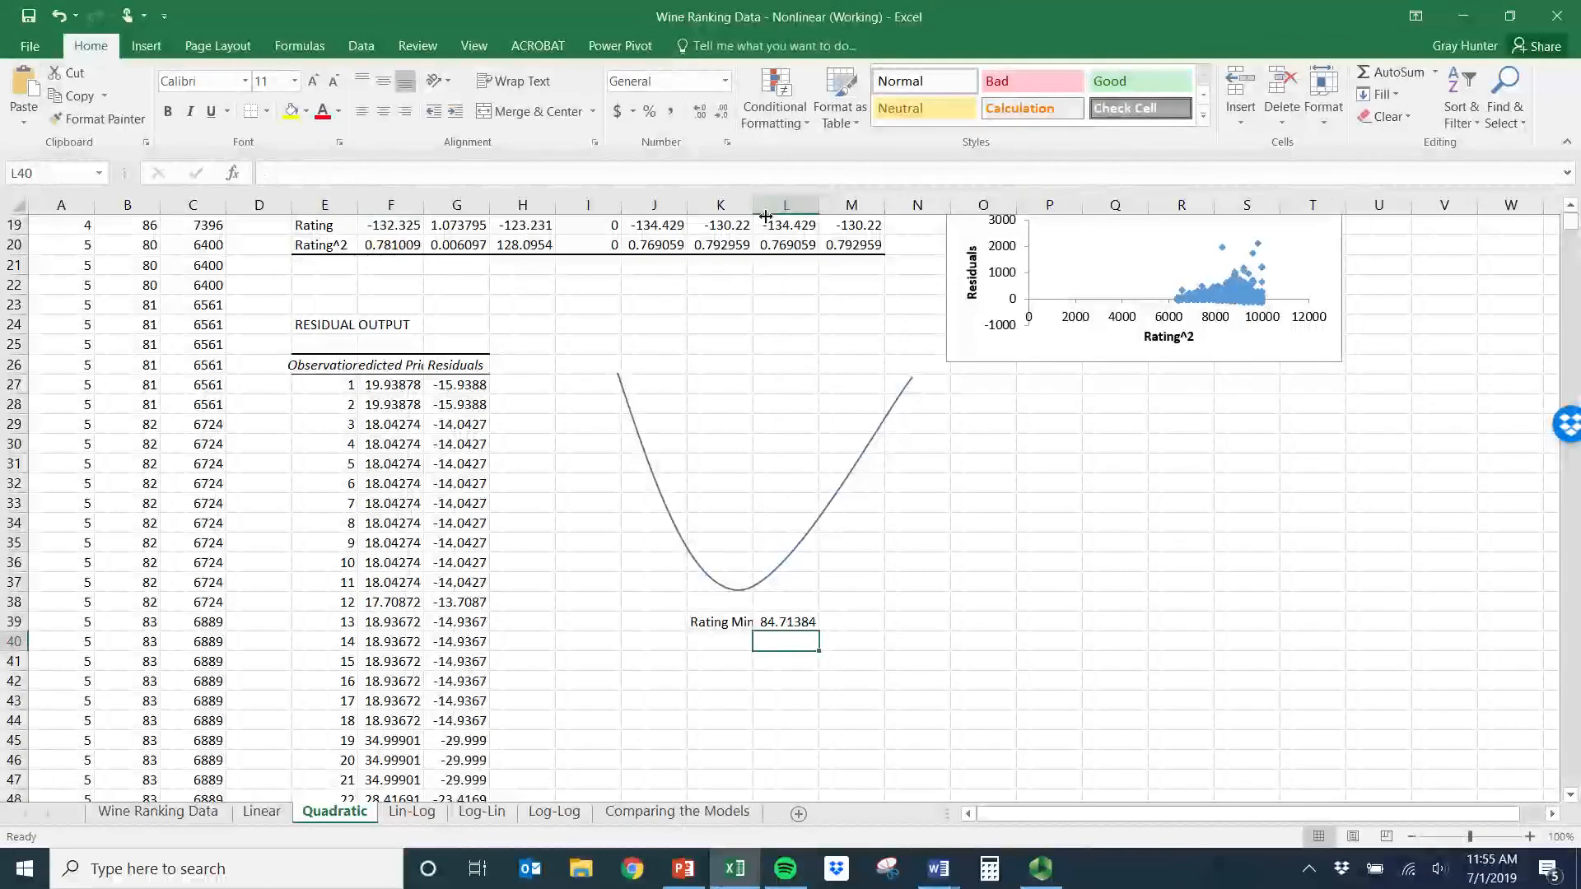
{"action": "left_click_drag", "start_coordinate": [753, 205], "coordinate": [790, 205]}
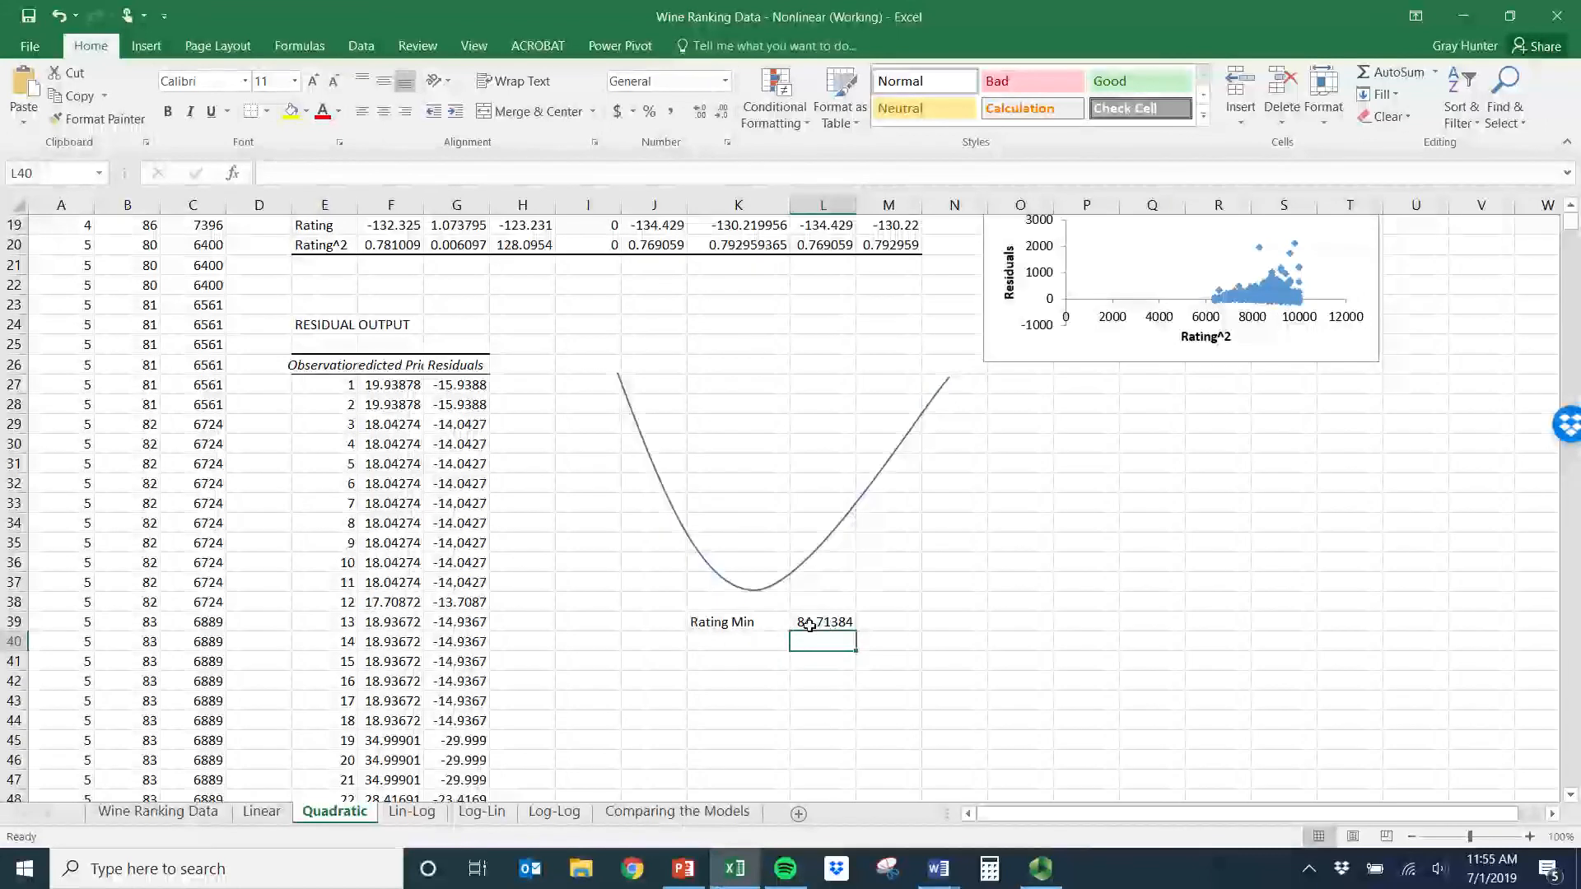
- Look over the ratings in column B and enter the label "Min Price" in K40, below Rating Min
{"action": "left_click", "coordinate": [154, 385]}
{"action": "scroll", "coordinate": [152, 387], "scroll_direction": "up", "scroll_amount": 3}
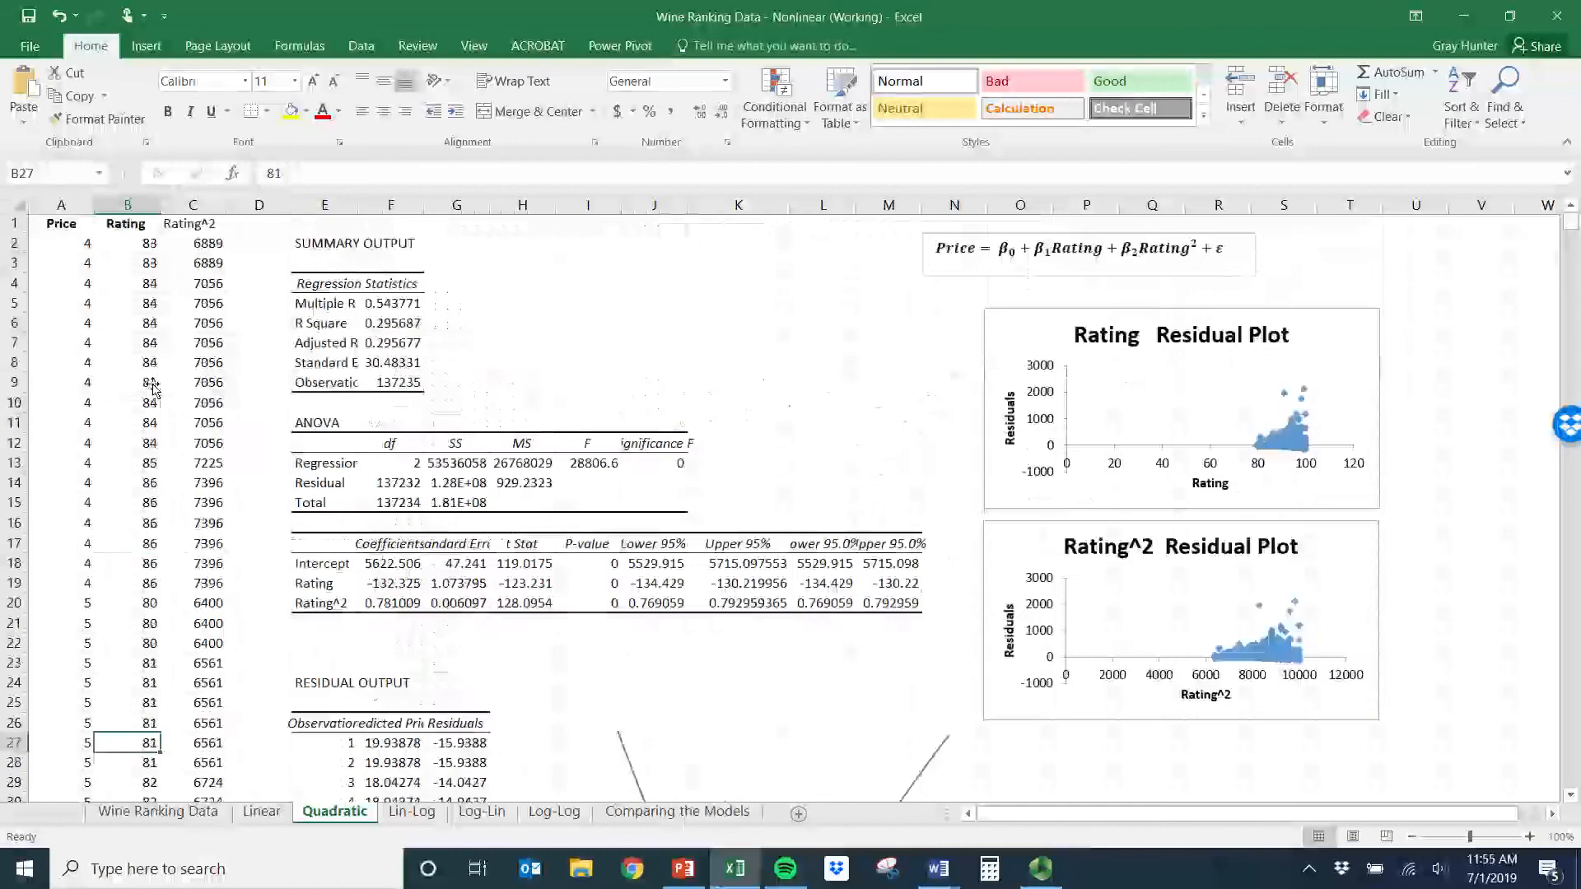
{"action": "scroll", "coordinate": [164, 451], "scroll_direction": "down", "scroll_amount": 3}
{"action": "scroll", "coordinate": [164, 451], "scroll_direction": "down", "scroll_amount": 6}
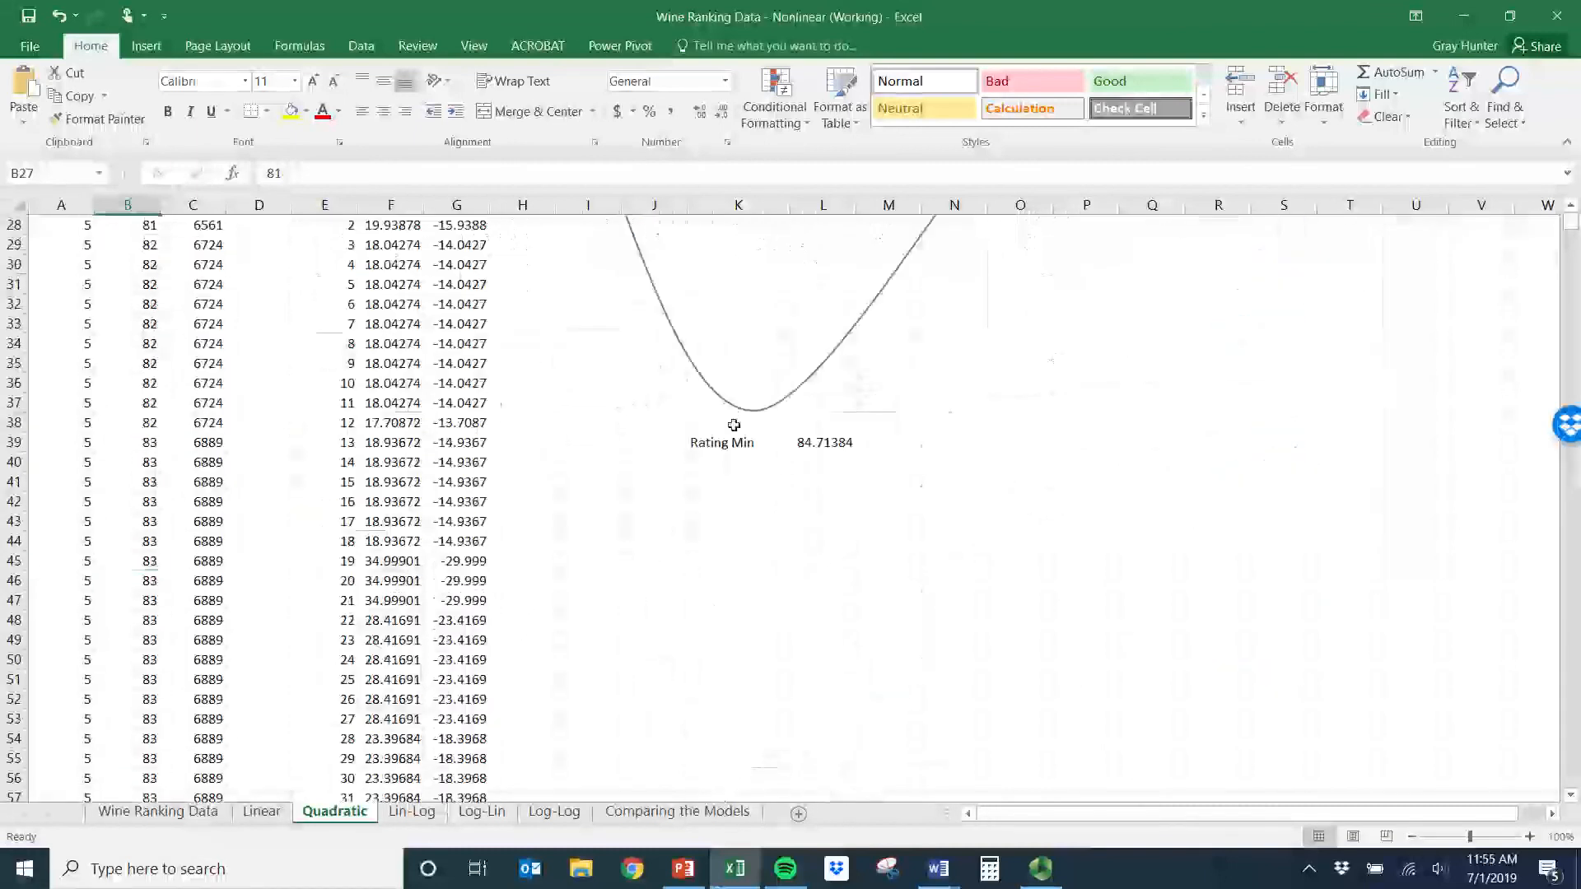
{"action": "scroll", "coordinate": [774, 468], "scroll_direction": "up", "scroll_amount": 3}
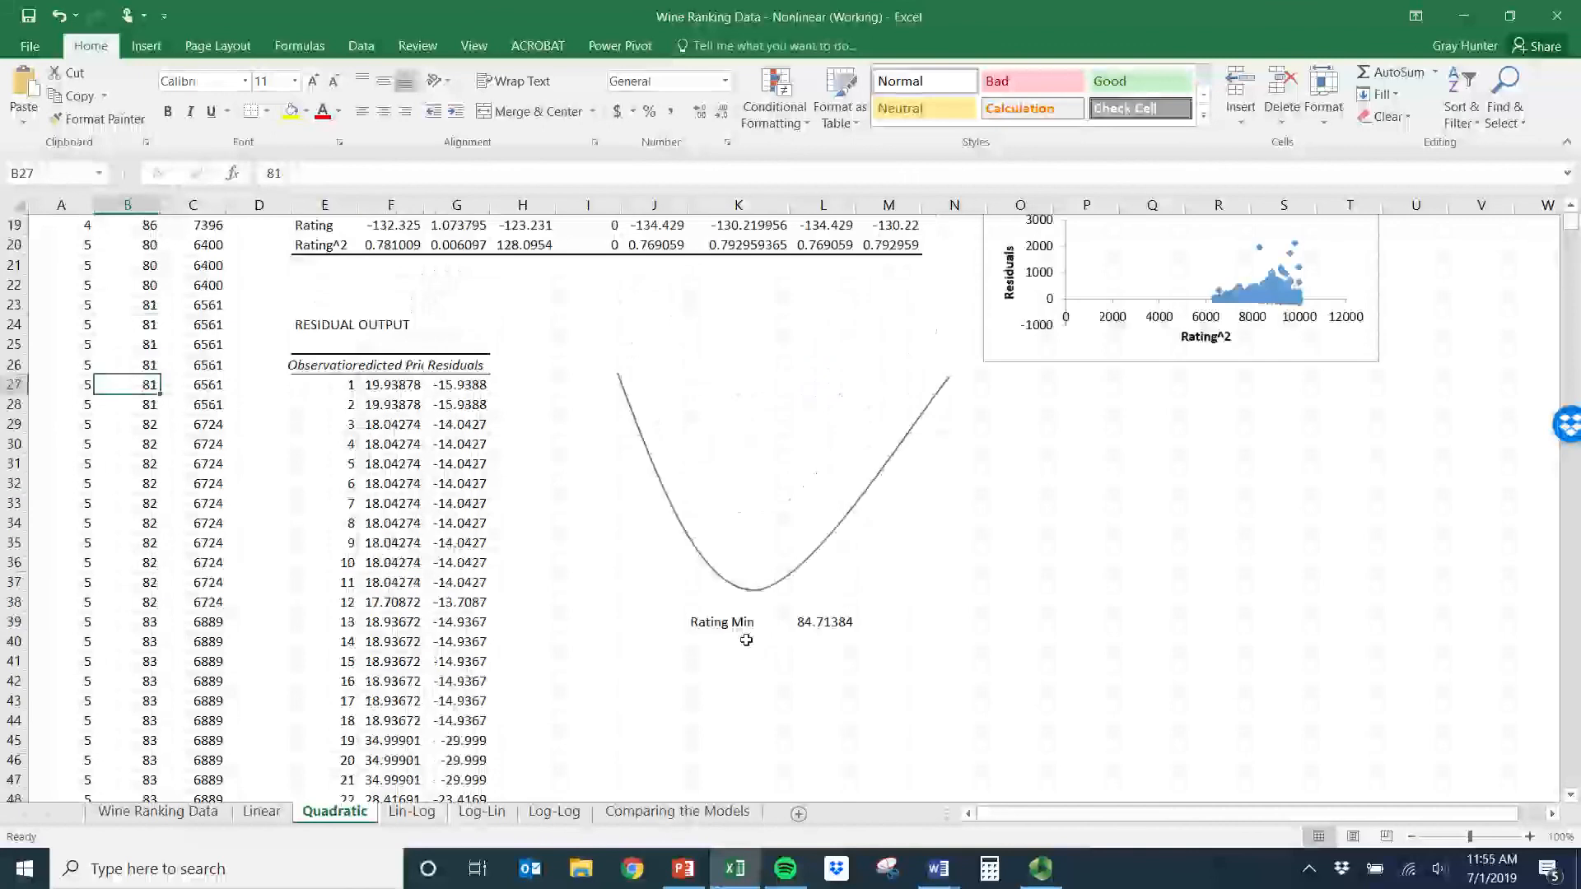
{"action": "left_click", "coordinate": [749, 642]}
{"action": "type", "text": "Min Price"}
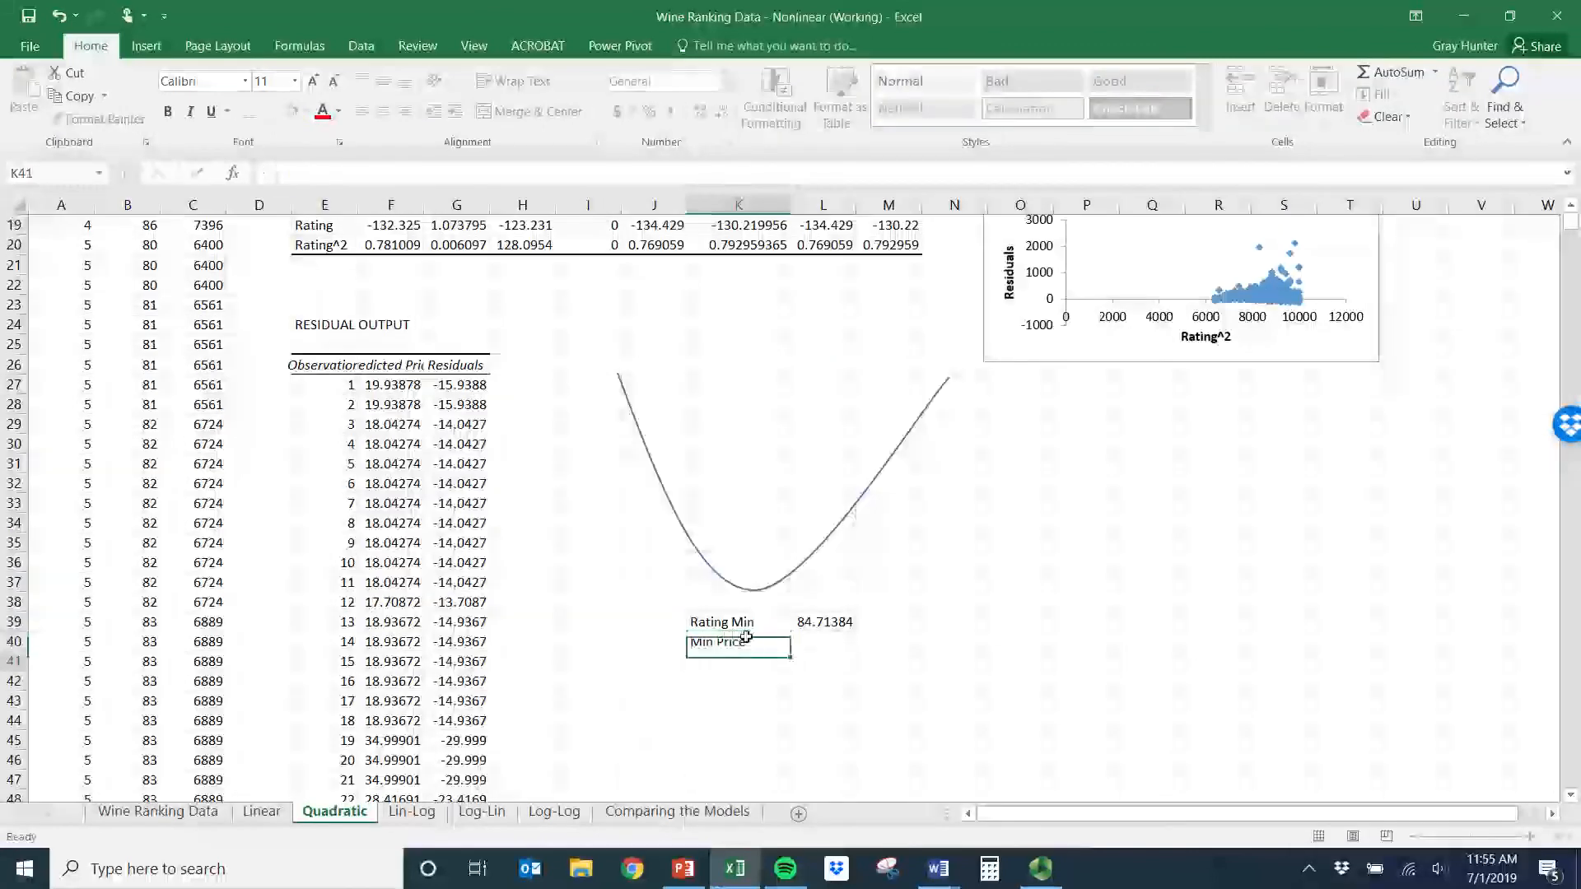
{"action": "key", "text": "Tab"}
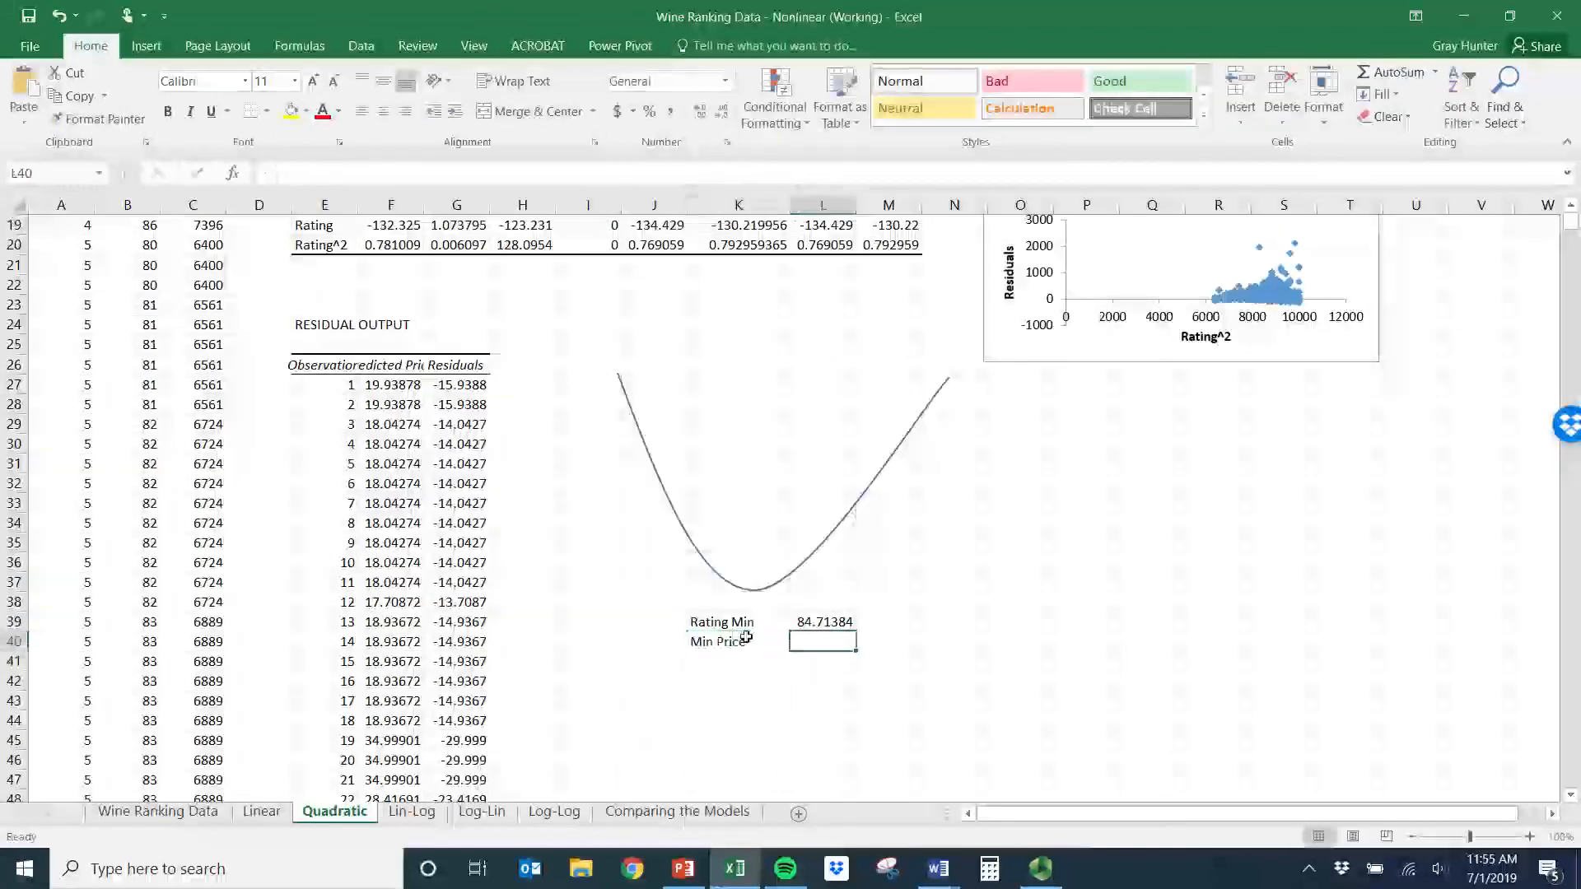
{"action": "scroll", "coordinate": [746, 638], "scroll_direction": "up", "scroll_amount": 3}
{"action": "scroll", "coordinate": [741, 635], "scroll_direction": "down", "scroll_amount": 3}
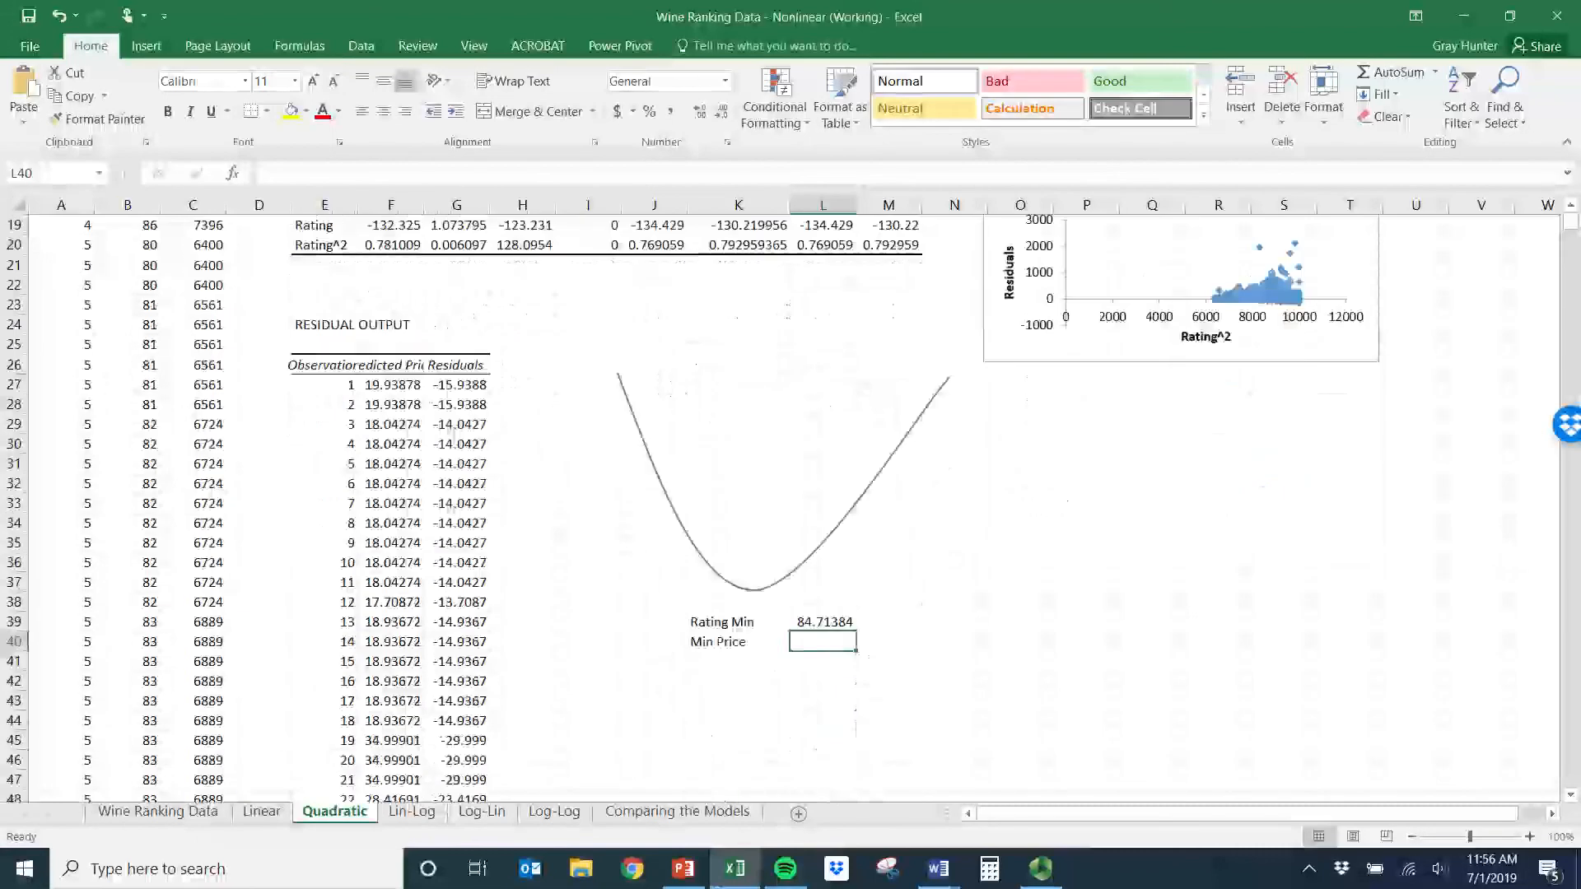
- Calculate the minimum price in L40 with the formula =F18+F19*L39+F20*L39^2
{"action": "left_click", "coordinate": [1571, 207]}
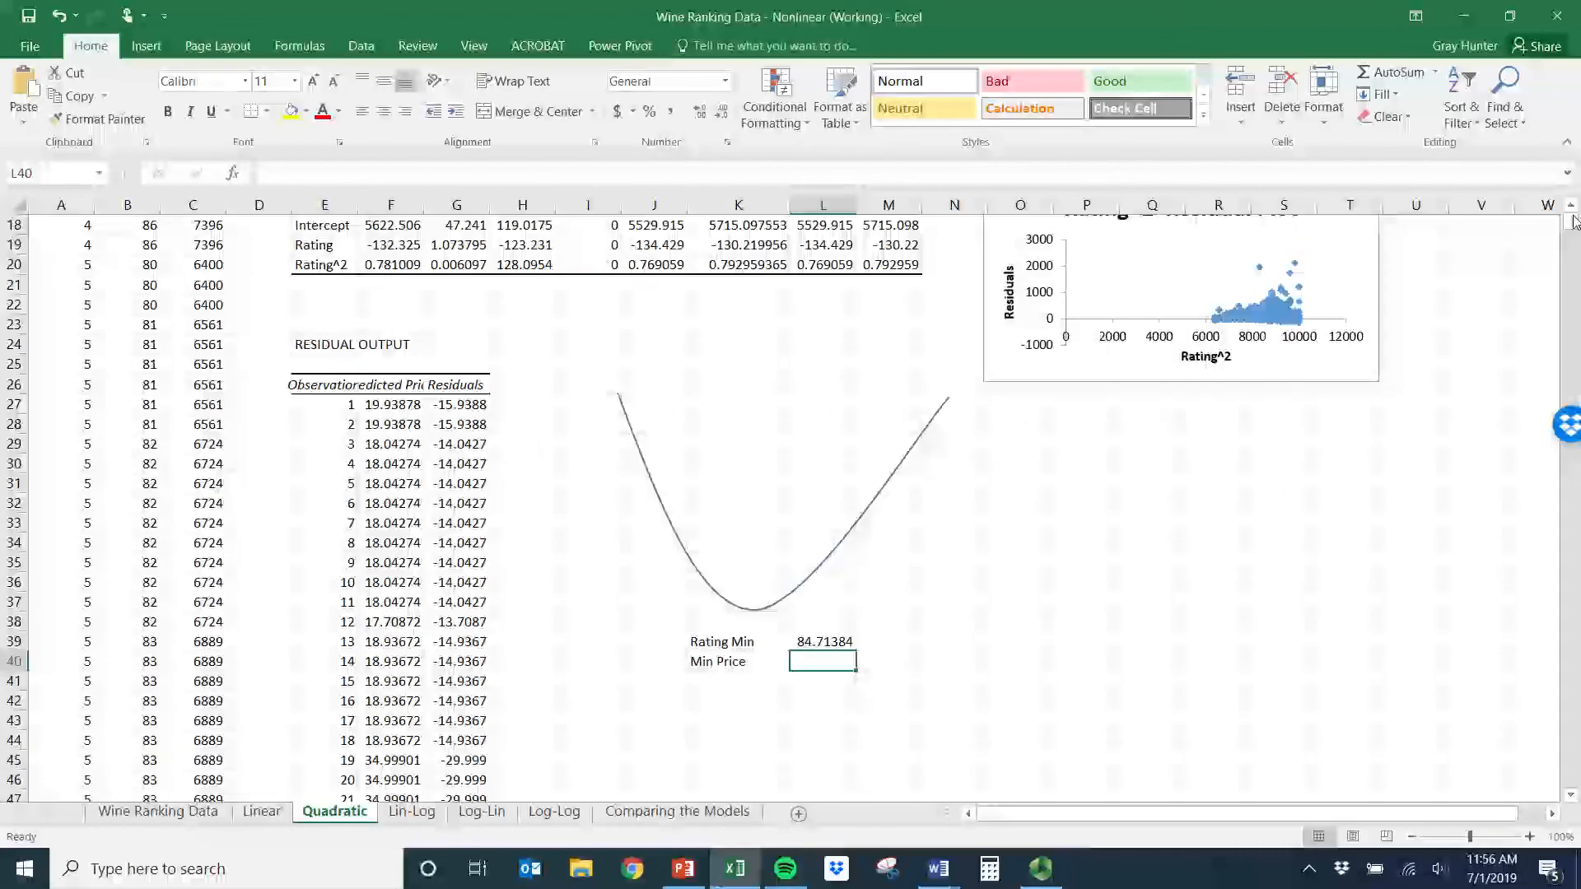
{"action": "scroll", "coordinate": [1554, 471], "scroll_direction": "up", "scroll_amount": 1}
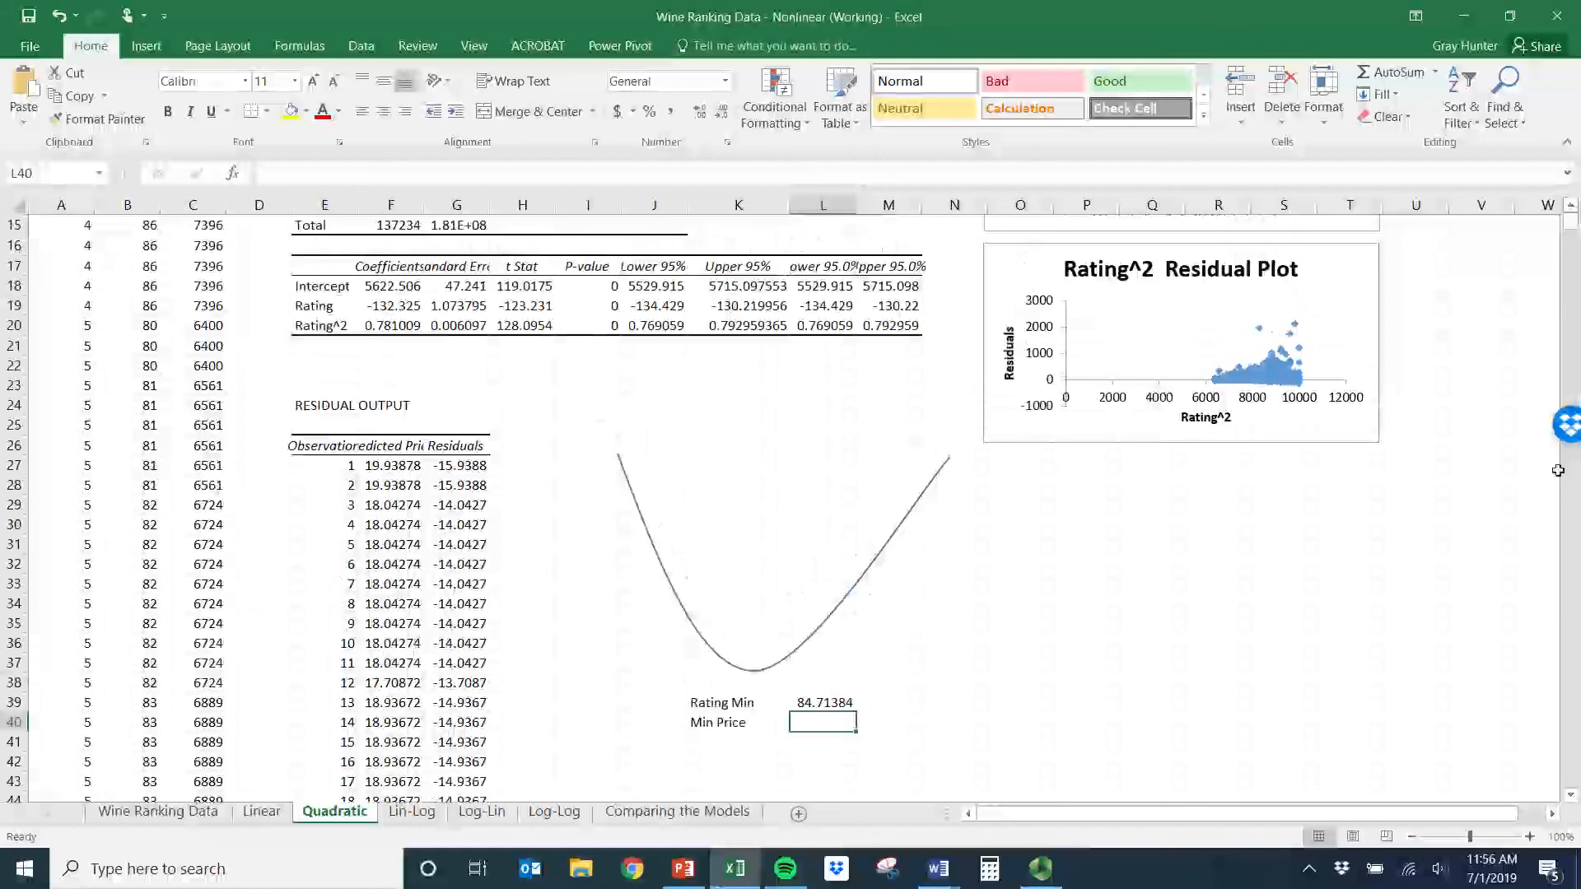
{"action": "type", "text": "="}
{"action": "left_click", "coordinate": [394, 288]}
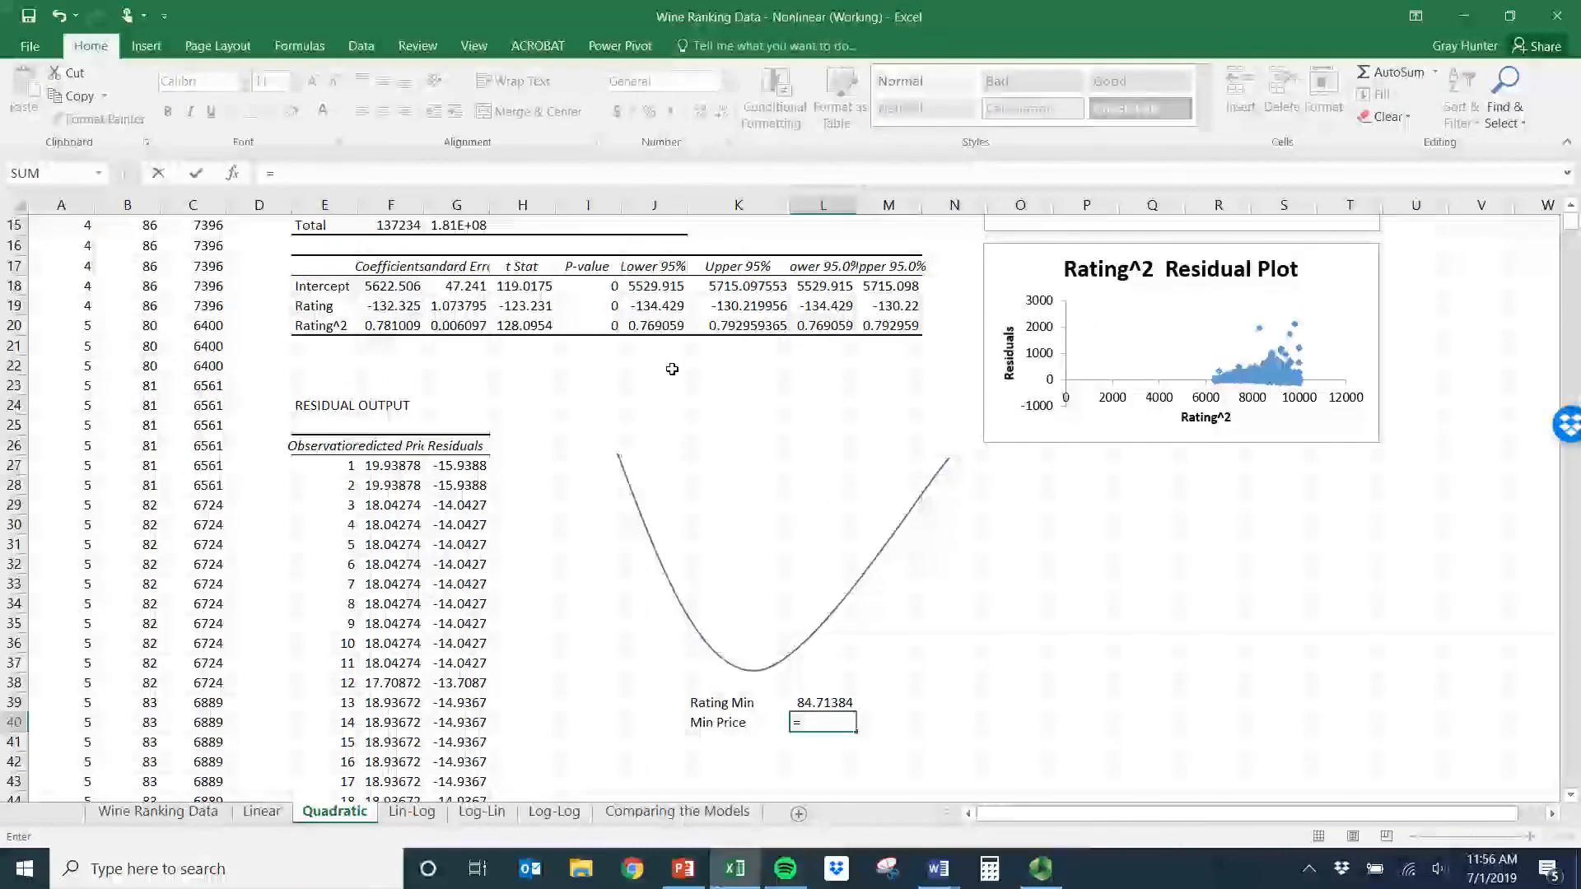
{"action": "type", "text": "+"}
{"action": "left_click", "coordinate": [403, 308]}
{"action": "type", "text": "*"}
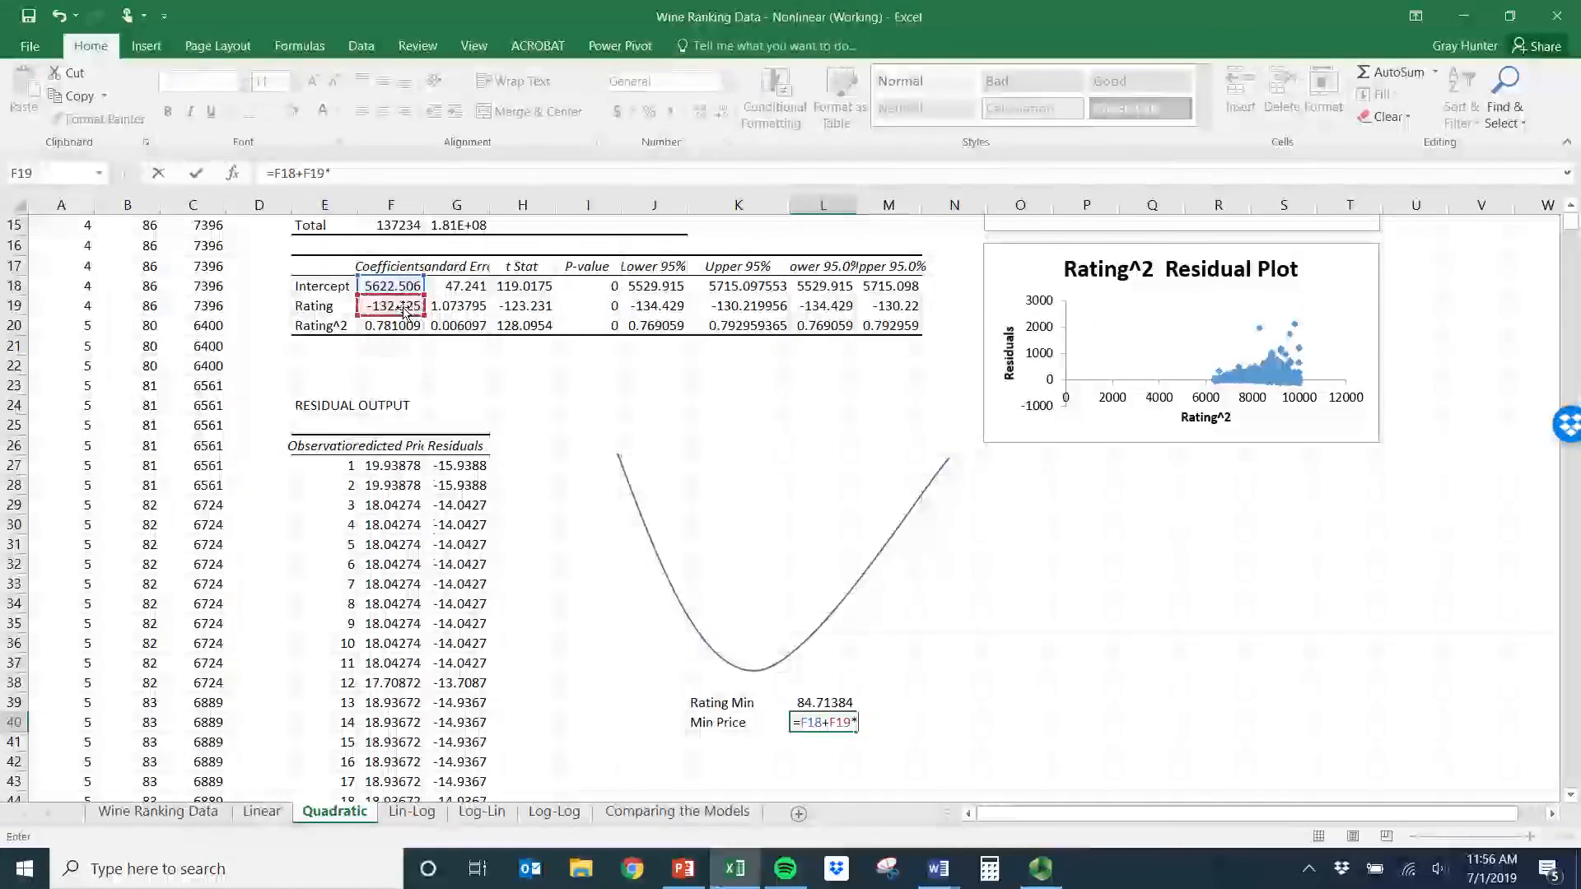
{"action": "left_click", "coordinate": [818, 704]}
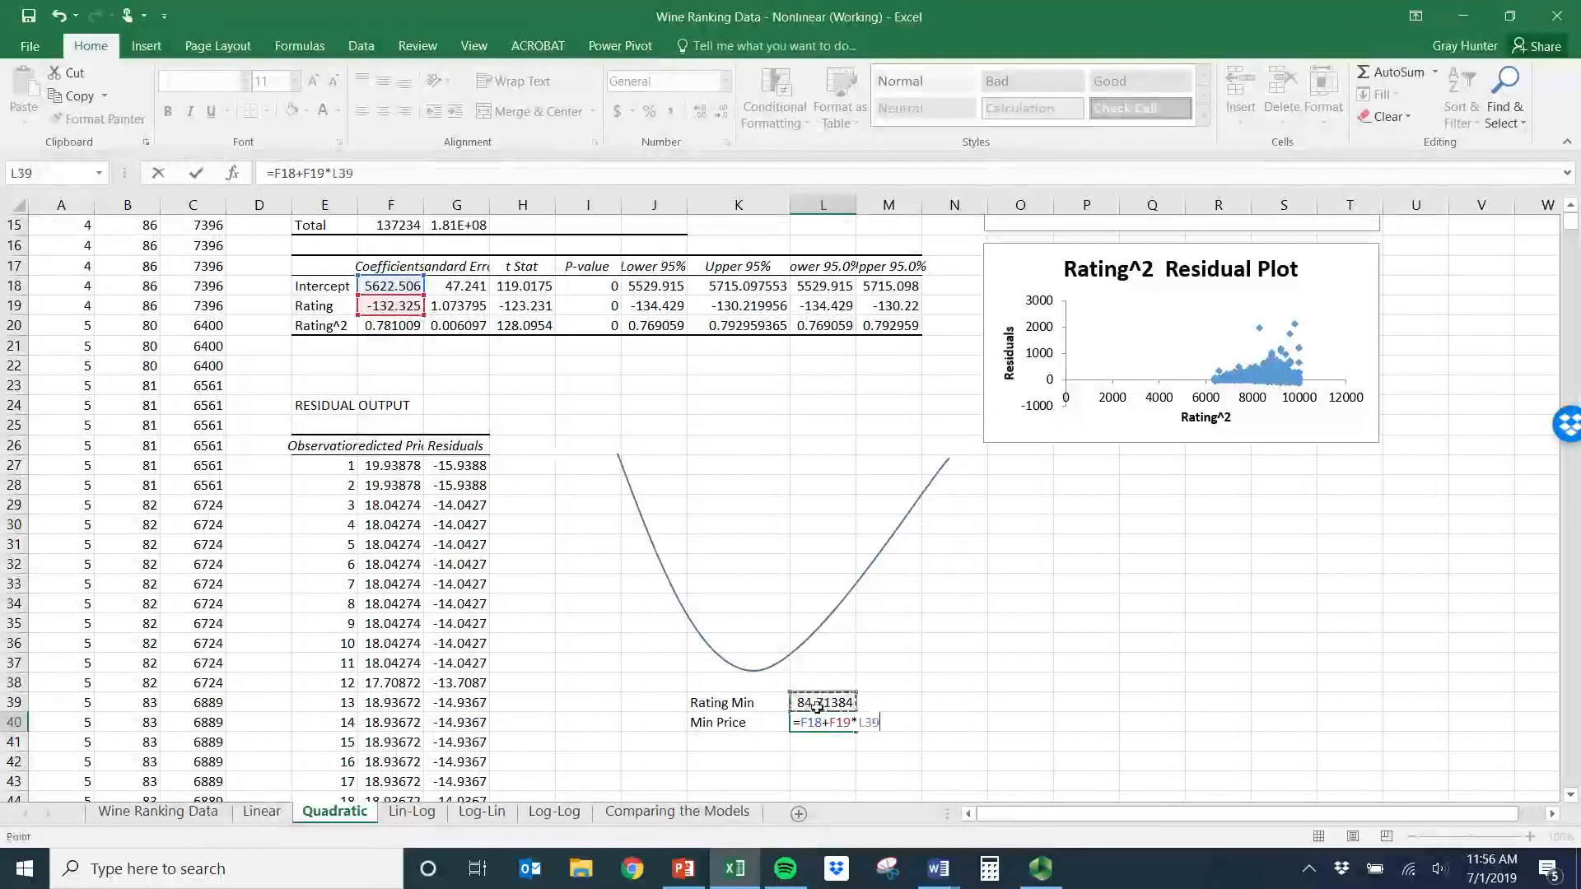
{"action": "type", "text": "+"}
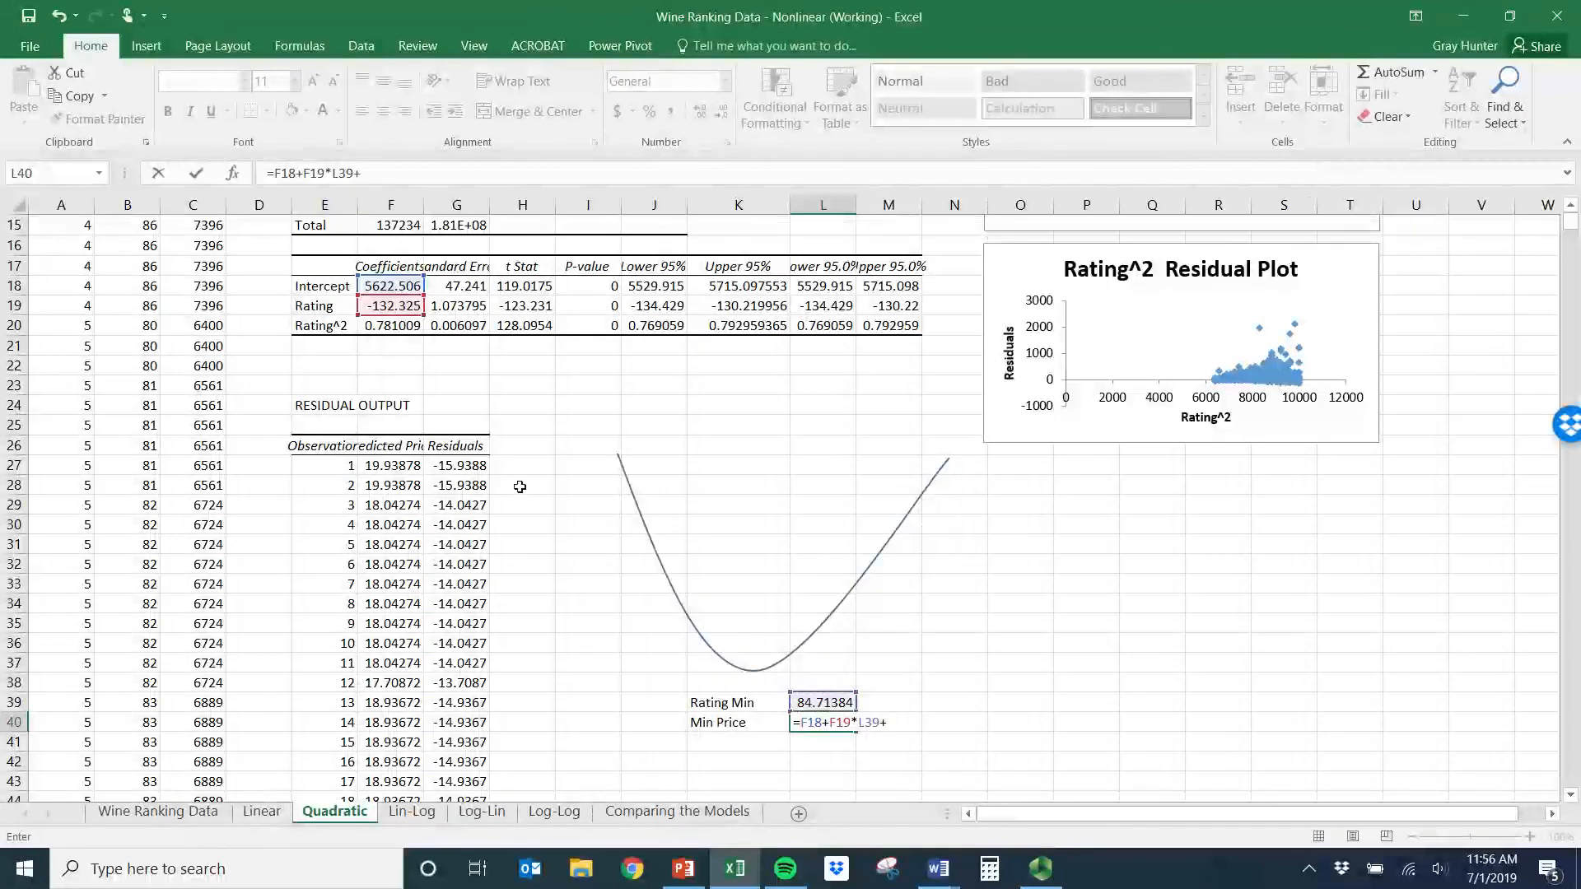
{"action": "left_click", "coordinate": [385, 327]}
{"action": "type", "text": "*"}
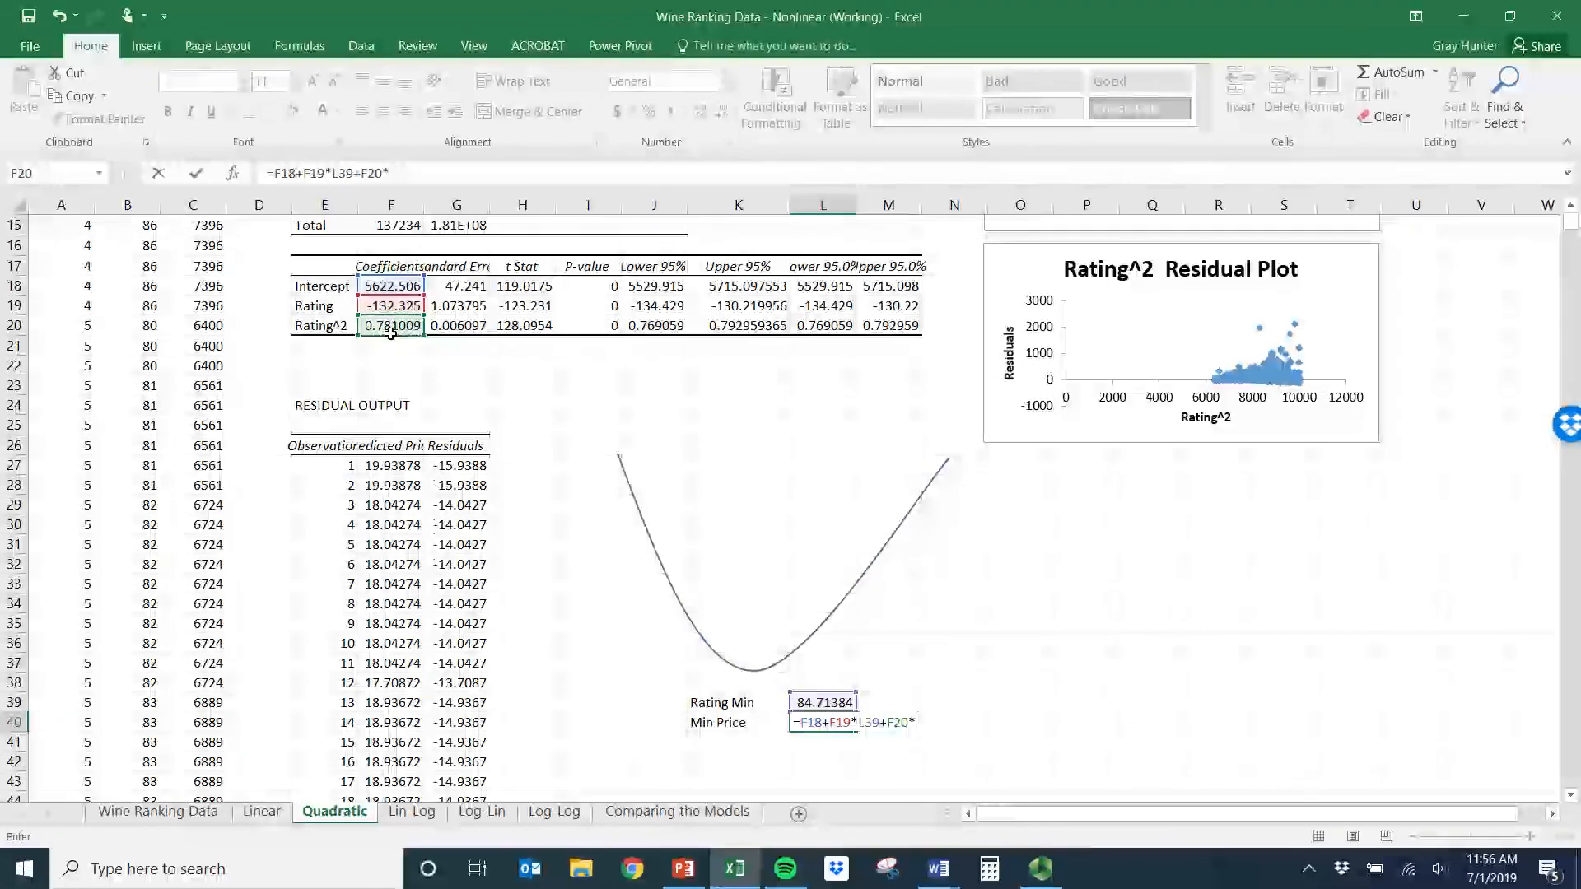
{"action": "left_click", "coordinate": [837, 702]}
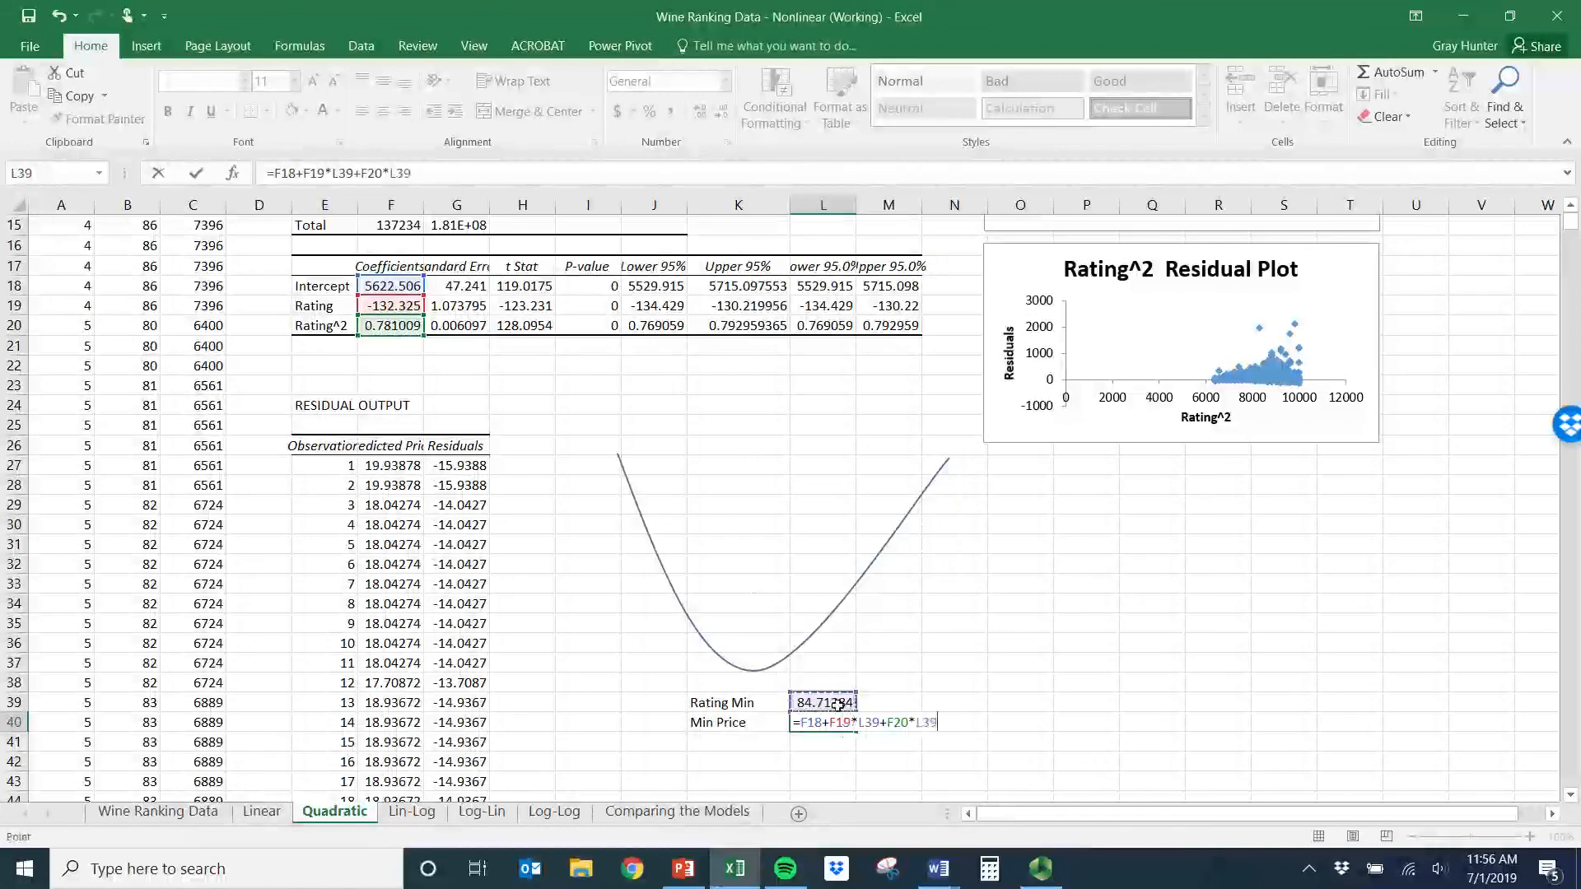
{"action": "key", "text": "Return"}
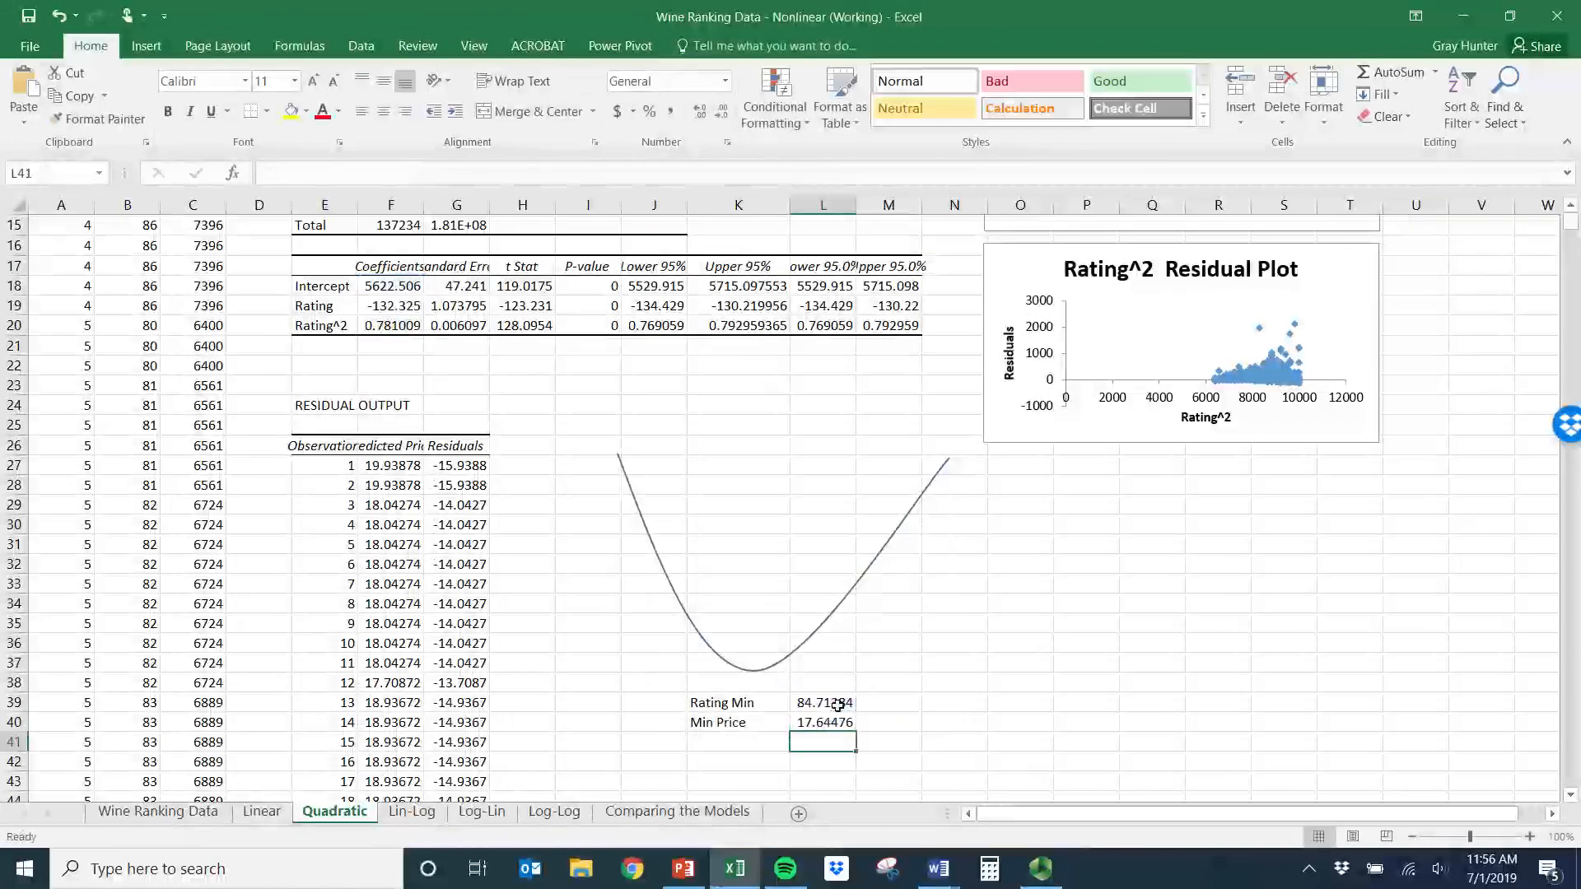
{"action": "left_click", "coordinate": [831, 723]}
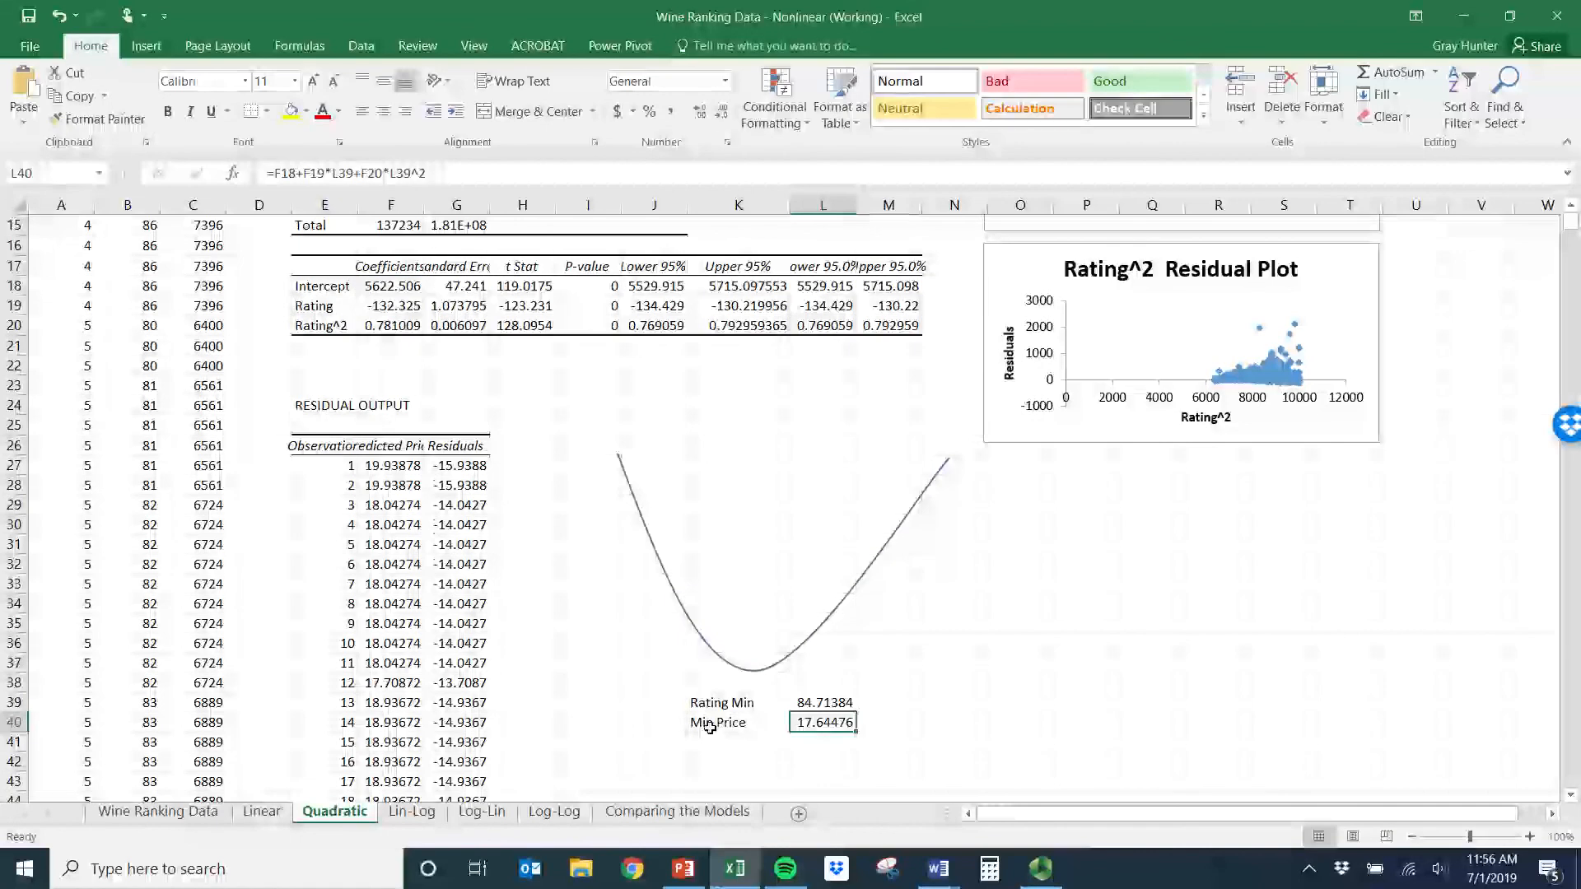
{"action": "left_click_drag", "start_coordinate": [710, 727], "coordinate": [805, 723]}
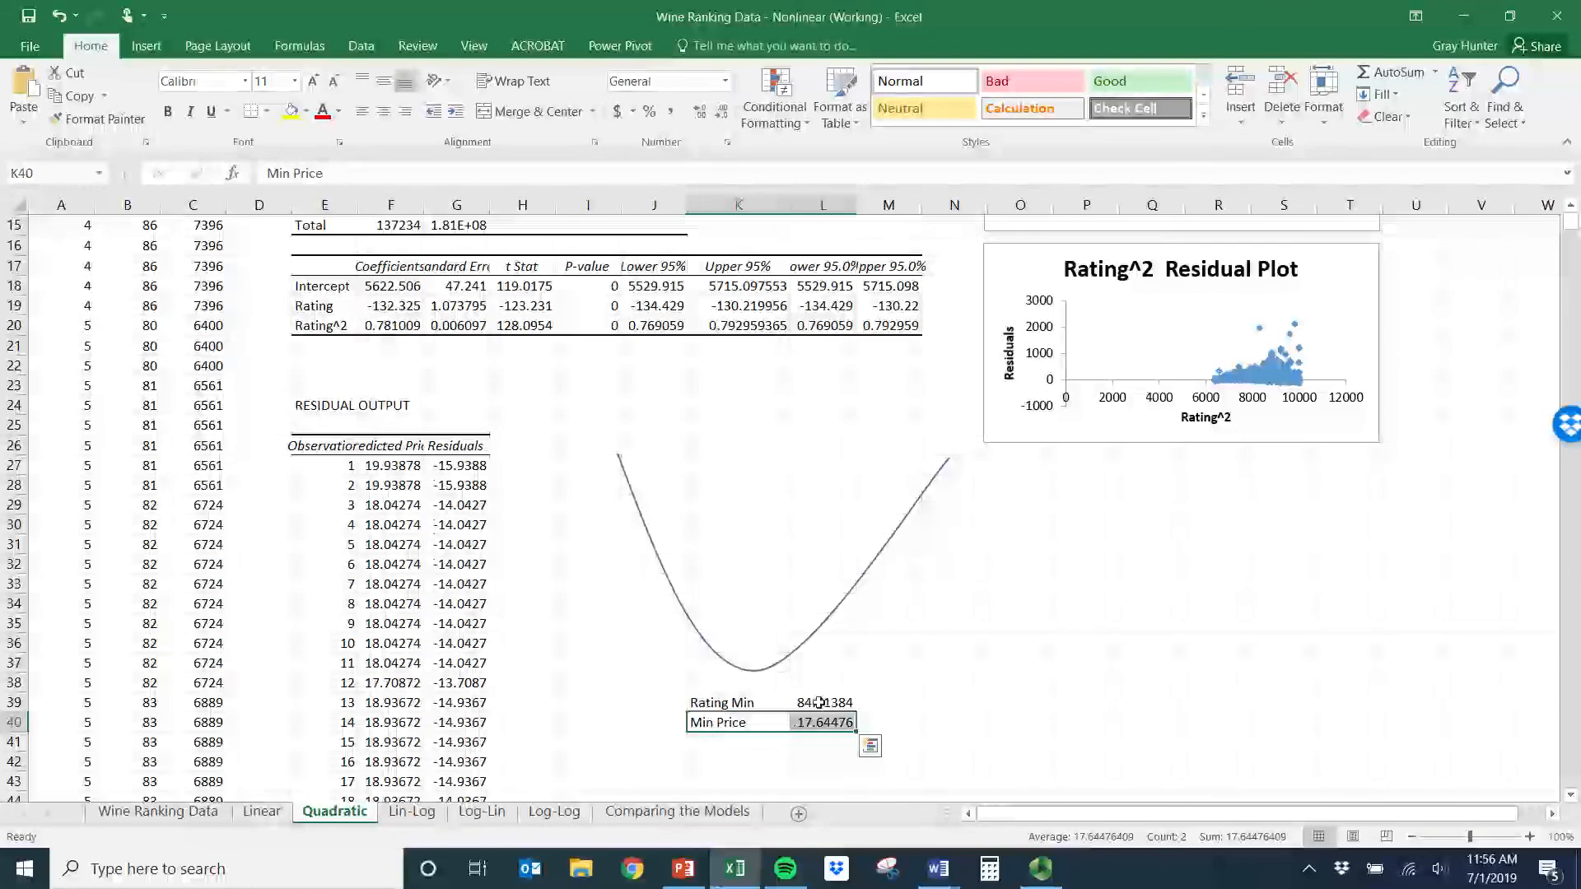
- Enter the note "Marginal Effect = b1 +2b2" in cell N32, beside the U-shaped curve
{"action": "left_click", "coordinate": [963, 566]}
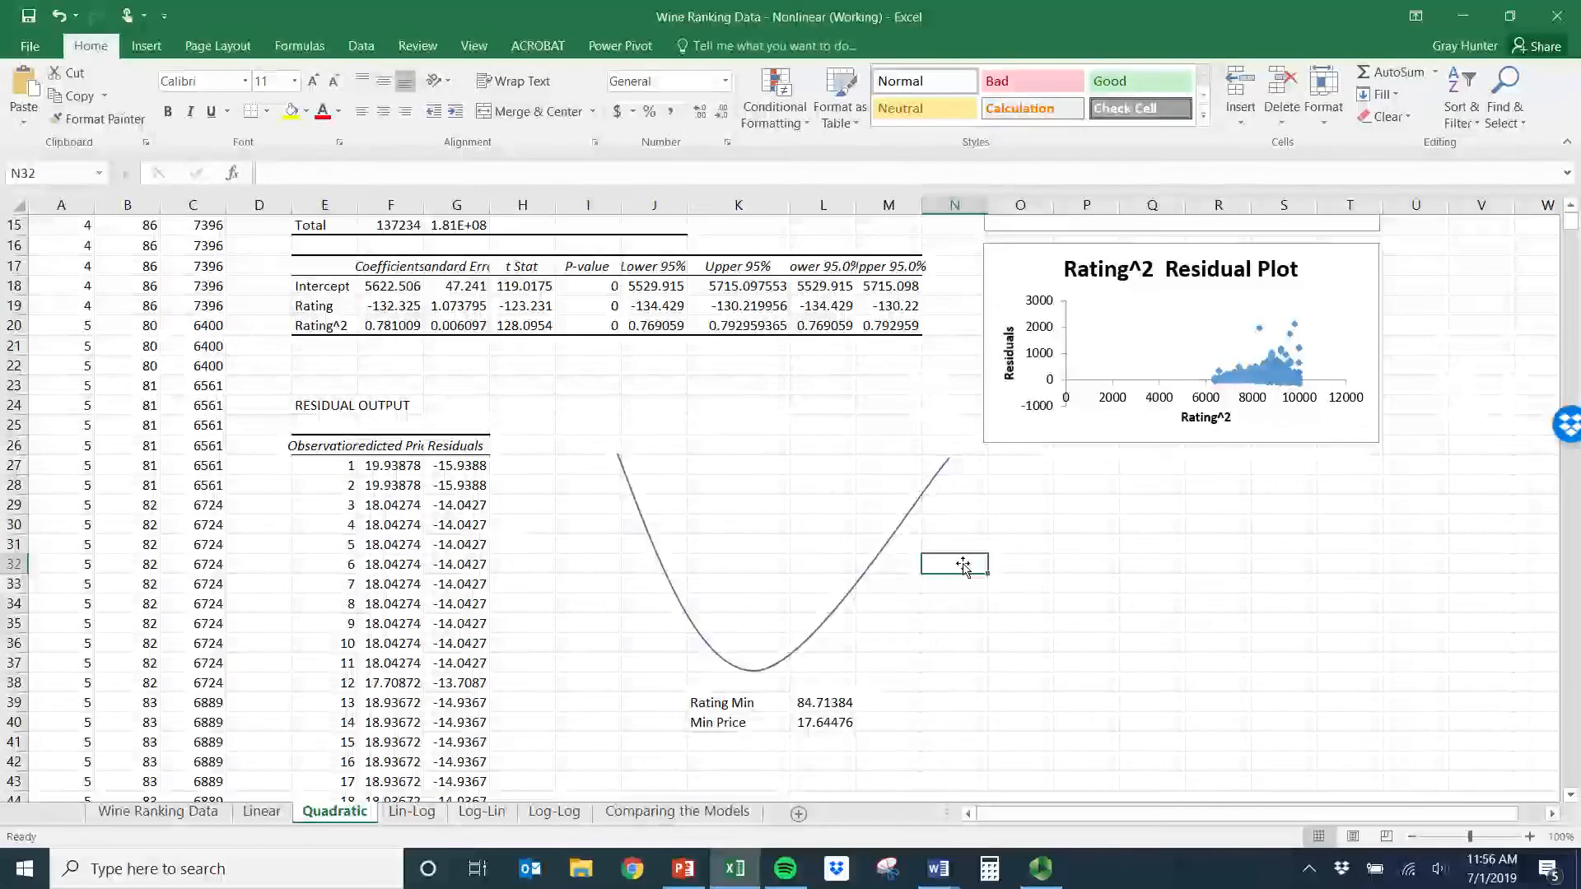
{"action": "type", "text": "Marginal"}
{"action": "key", "text": "BackSpace"}
{"action": "key", "text": "BackSpace"}
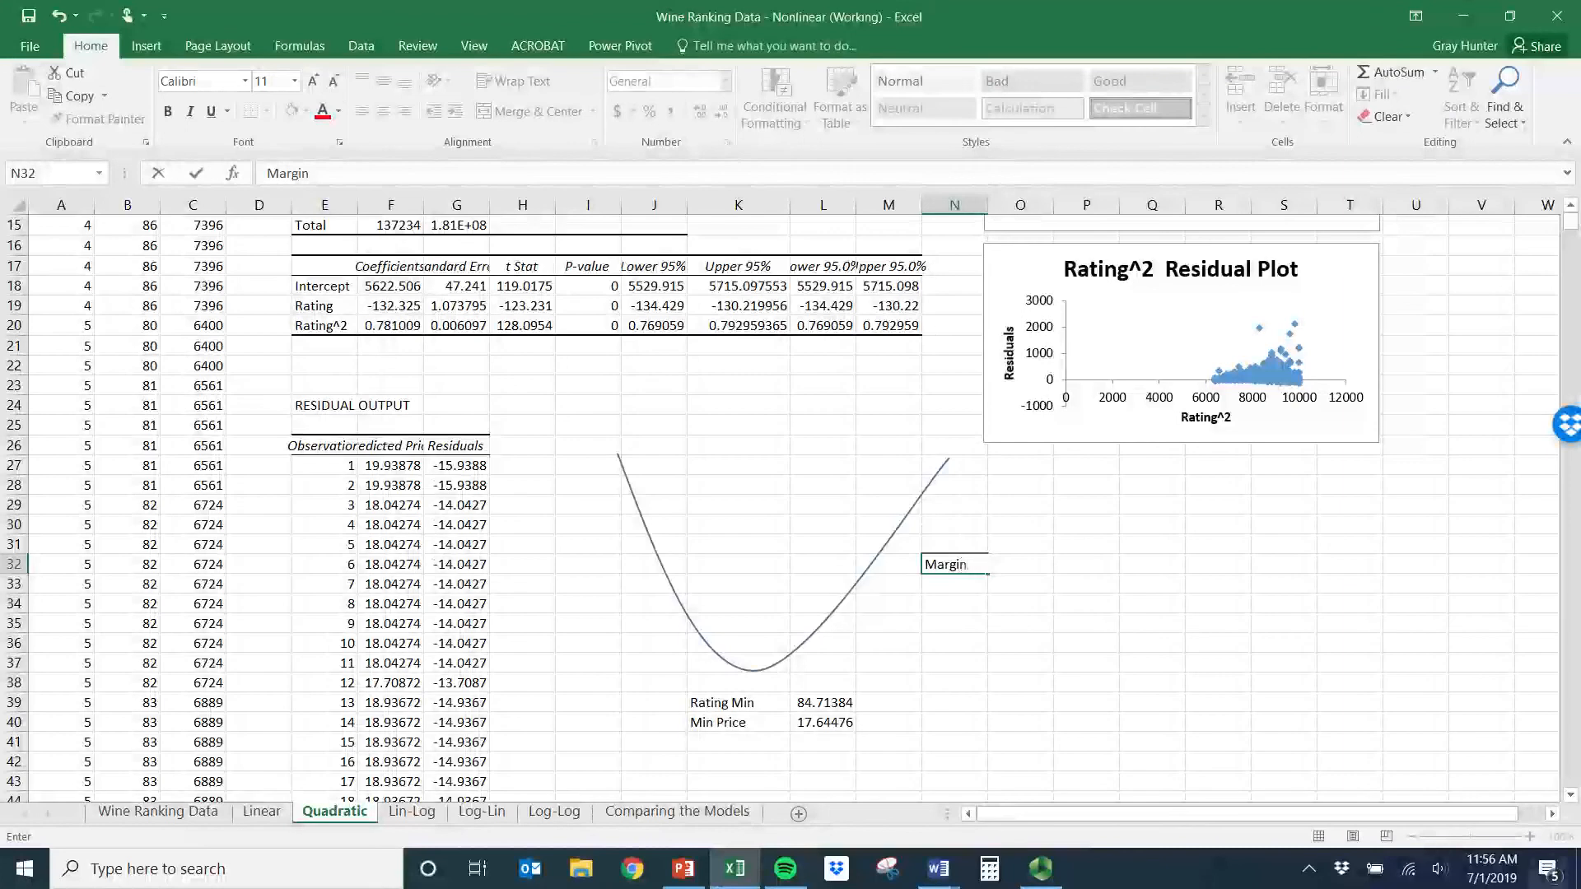
{"action": "type", "text": "al Effect ="}
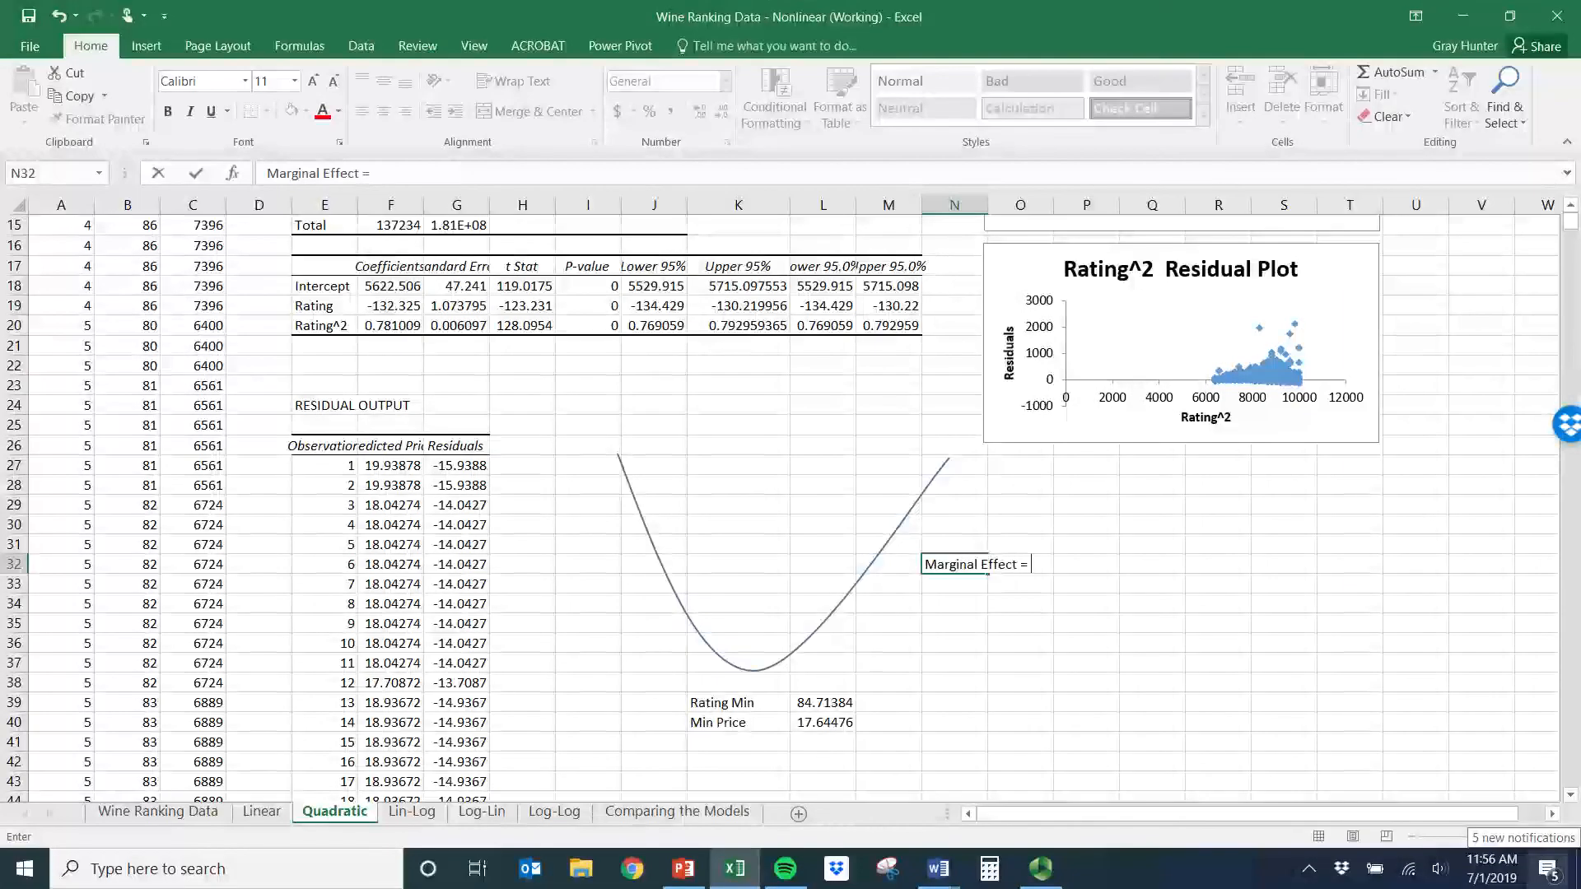
{"action": "type", "text": " b1 "}
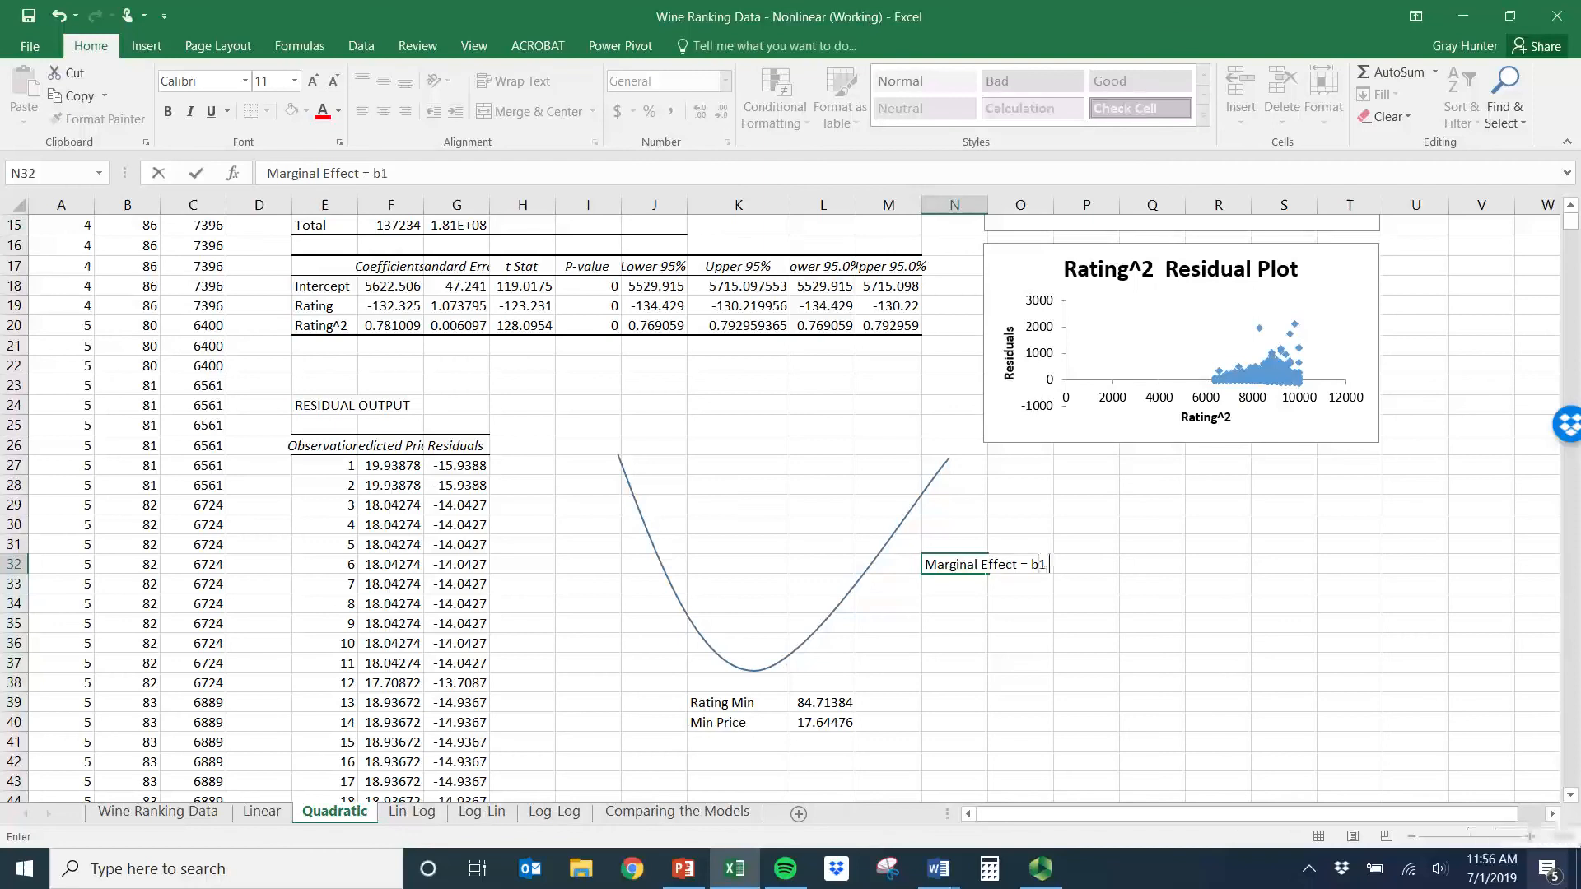
{"action": "type", "text": "+2b2"}
{"action": "key", "text": "Return"}
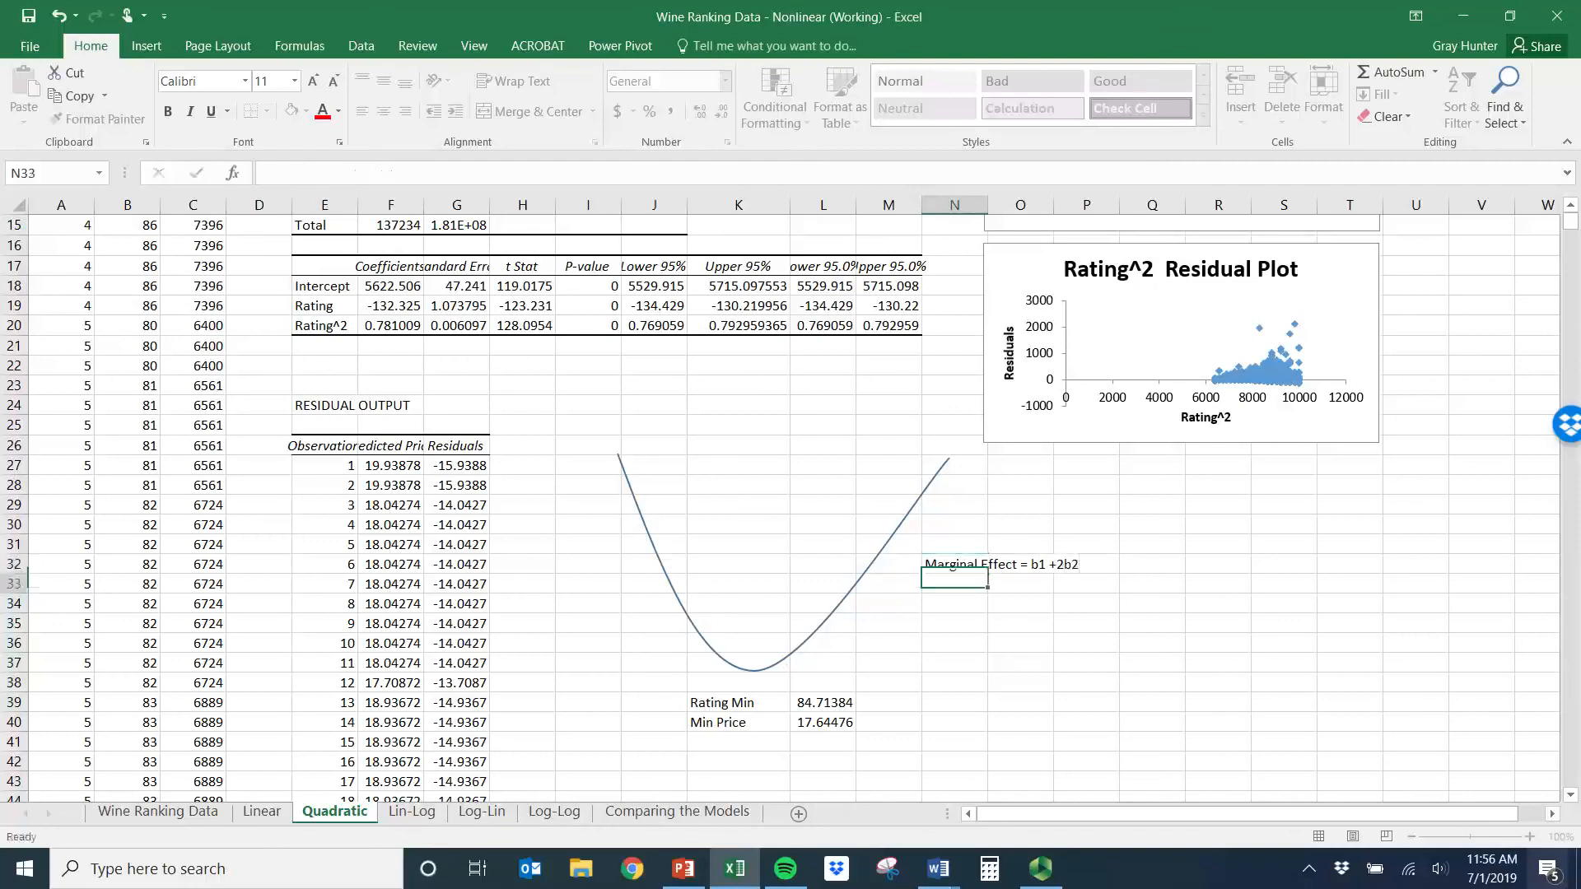
- Write the marginal effect with the estimated coefficients in N33 as "Marginal Effect = -132.325+2(0.781)Rating"
{"action": "type", "text": "Marginal Effect = "}
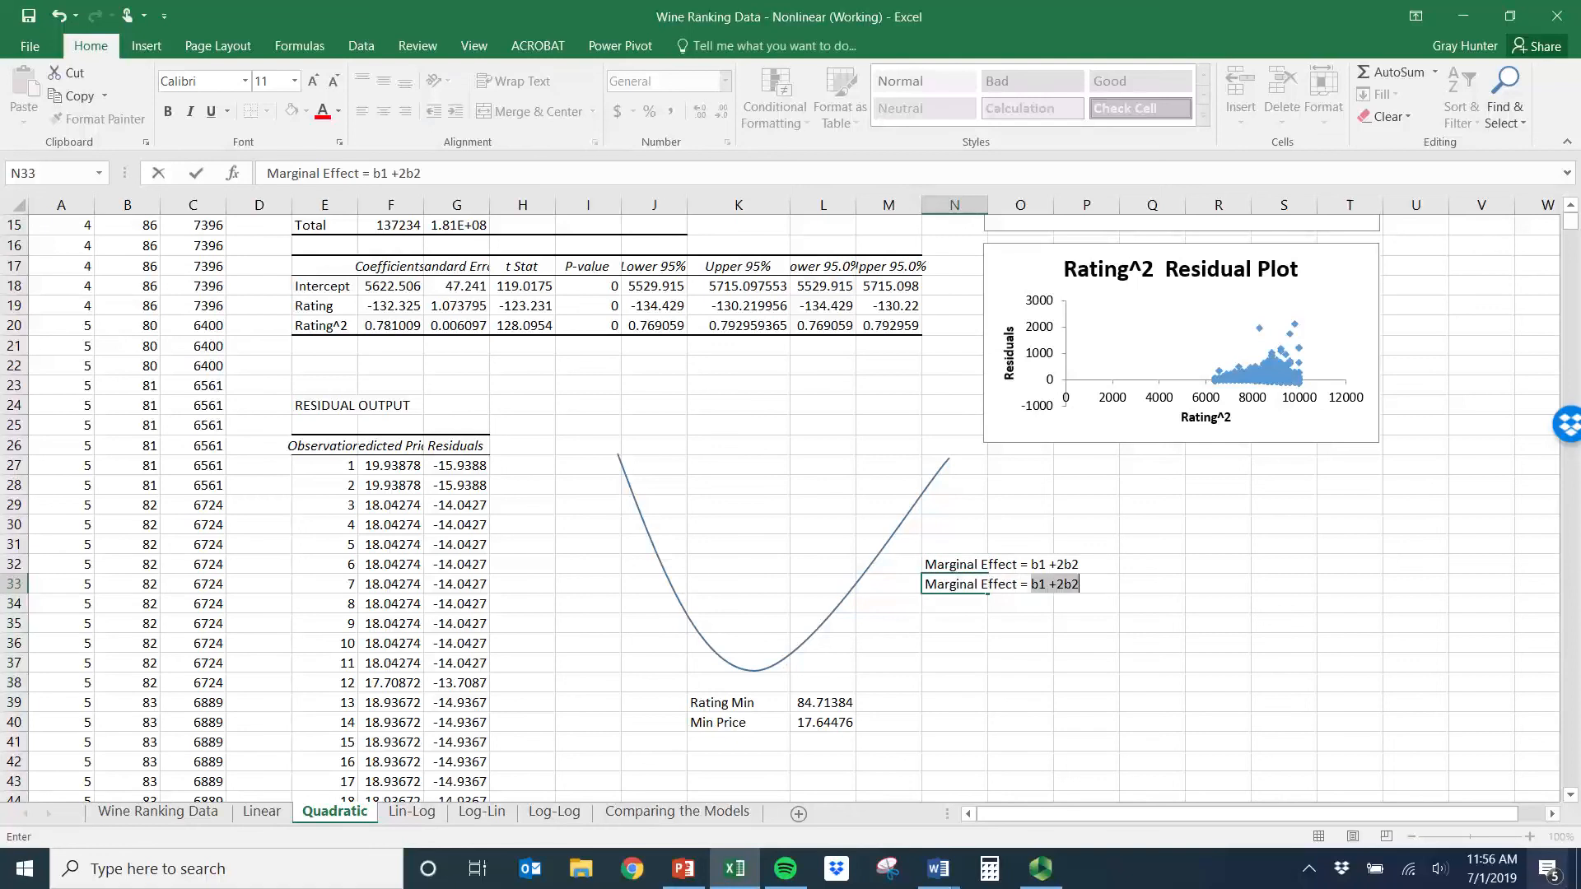
{"action": "type", "text": "-132.325"}
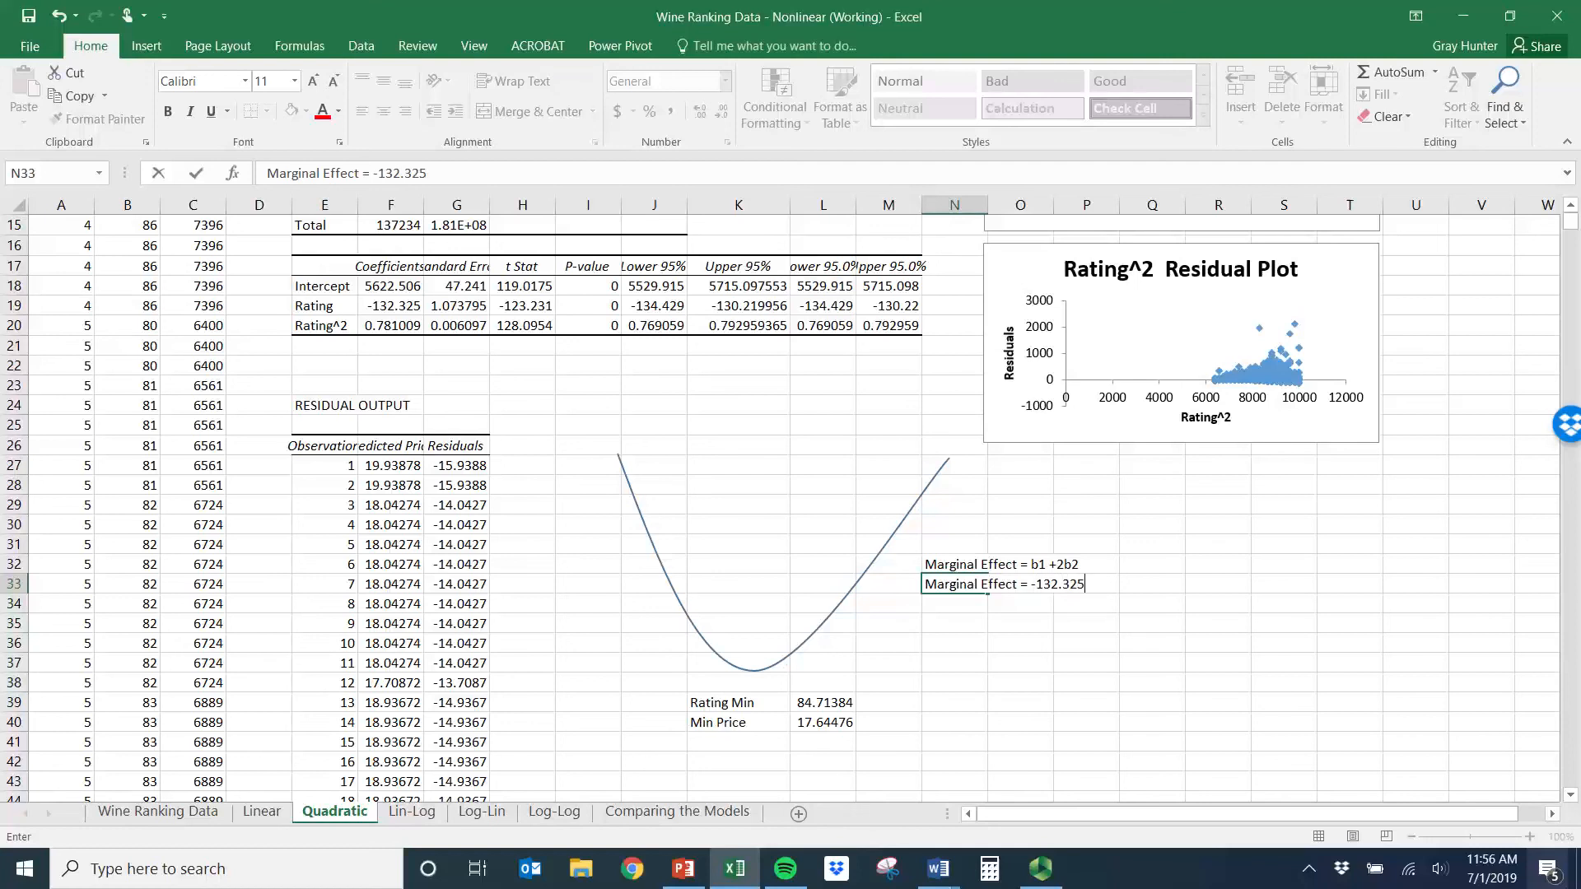
{"action": "type", "text": "+2(0.781)Rating"}
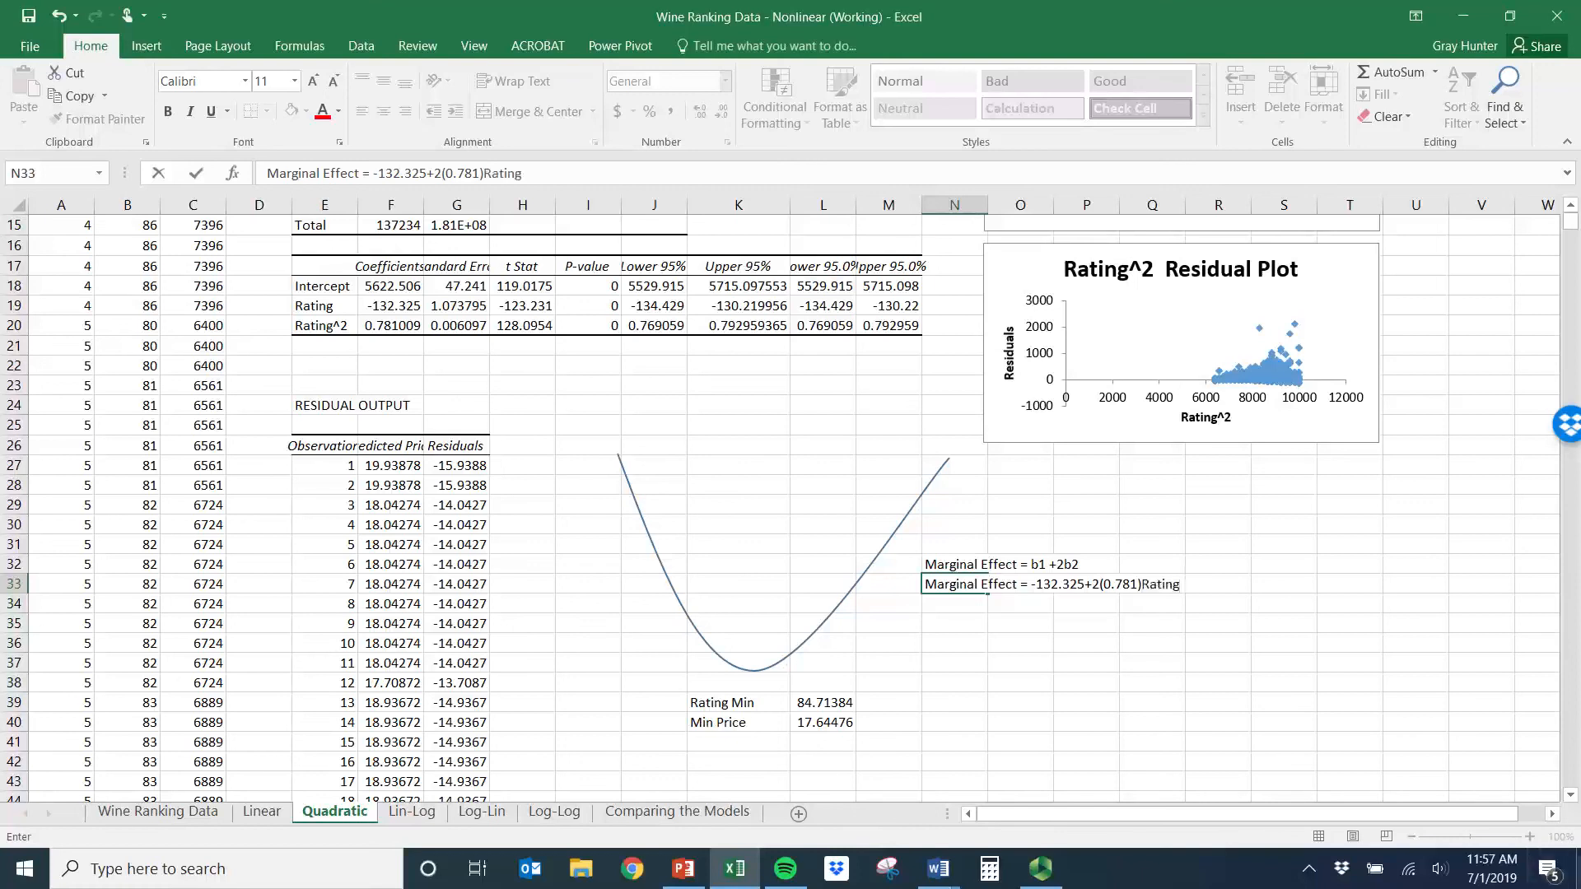
- Append "Rating" to the general marginal effect expression in N32 so it reads "Marginal Effect = b1 +2b2Rating"
{"action": "left_click", "coordinate": [968, 564]}
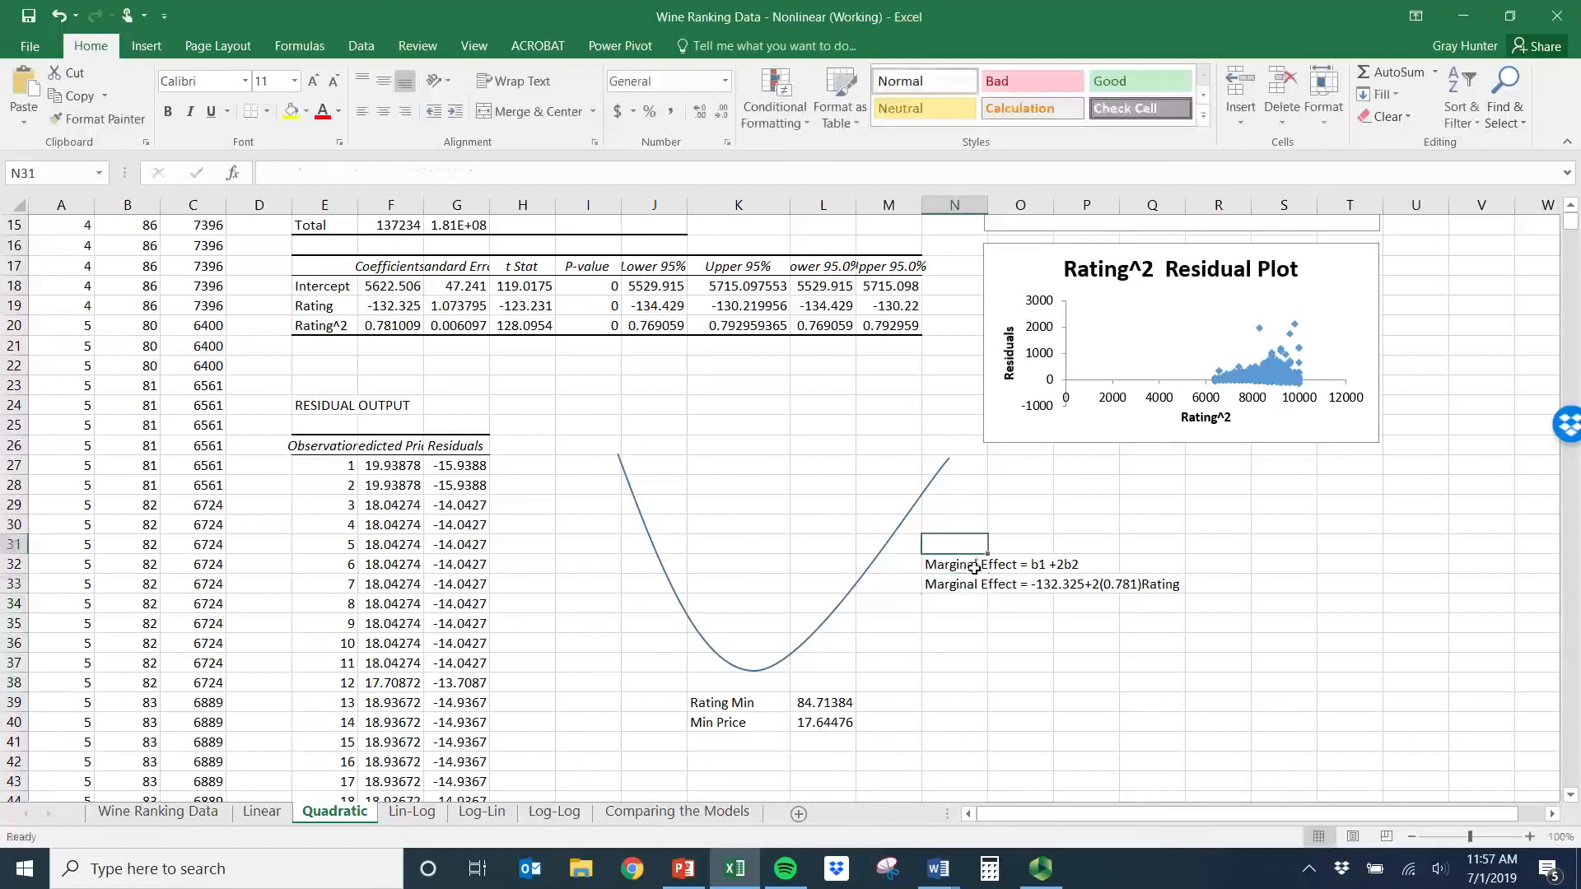
{"action": "left_click", "coordinate": [446, 176]}
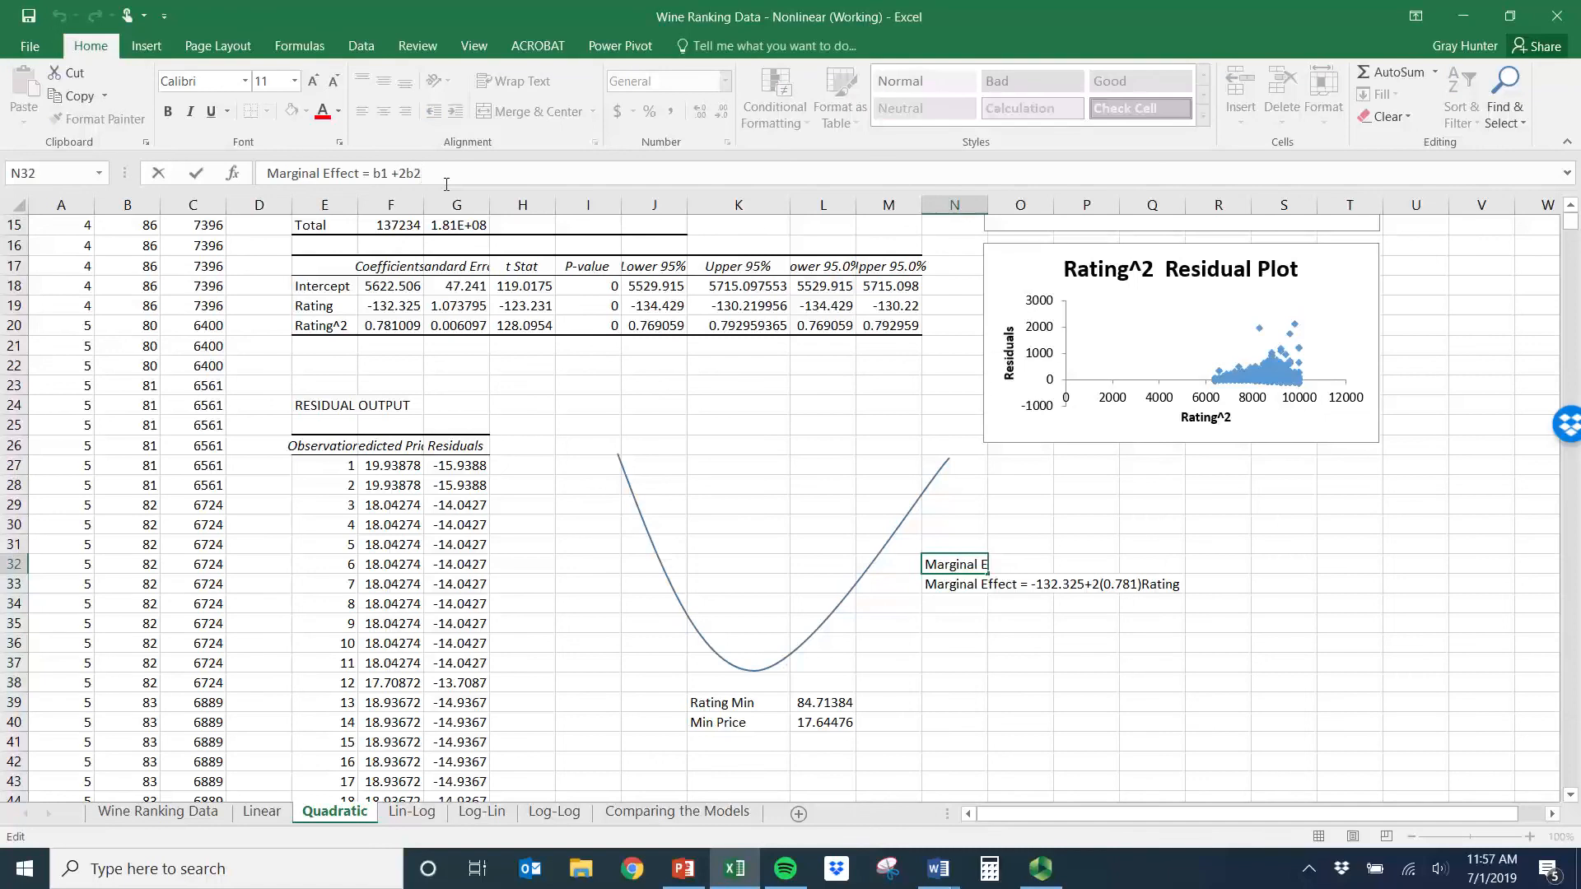
{"action": "type", "text": "Rating"}
{"action": "key", "text": "Return"}
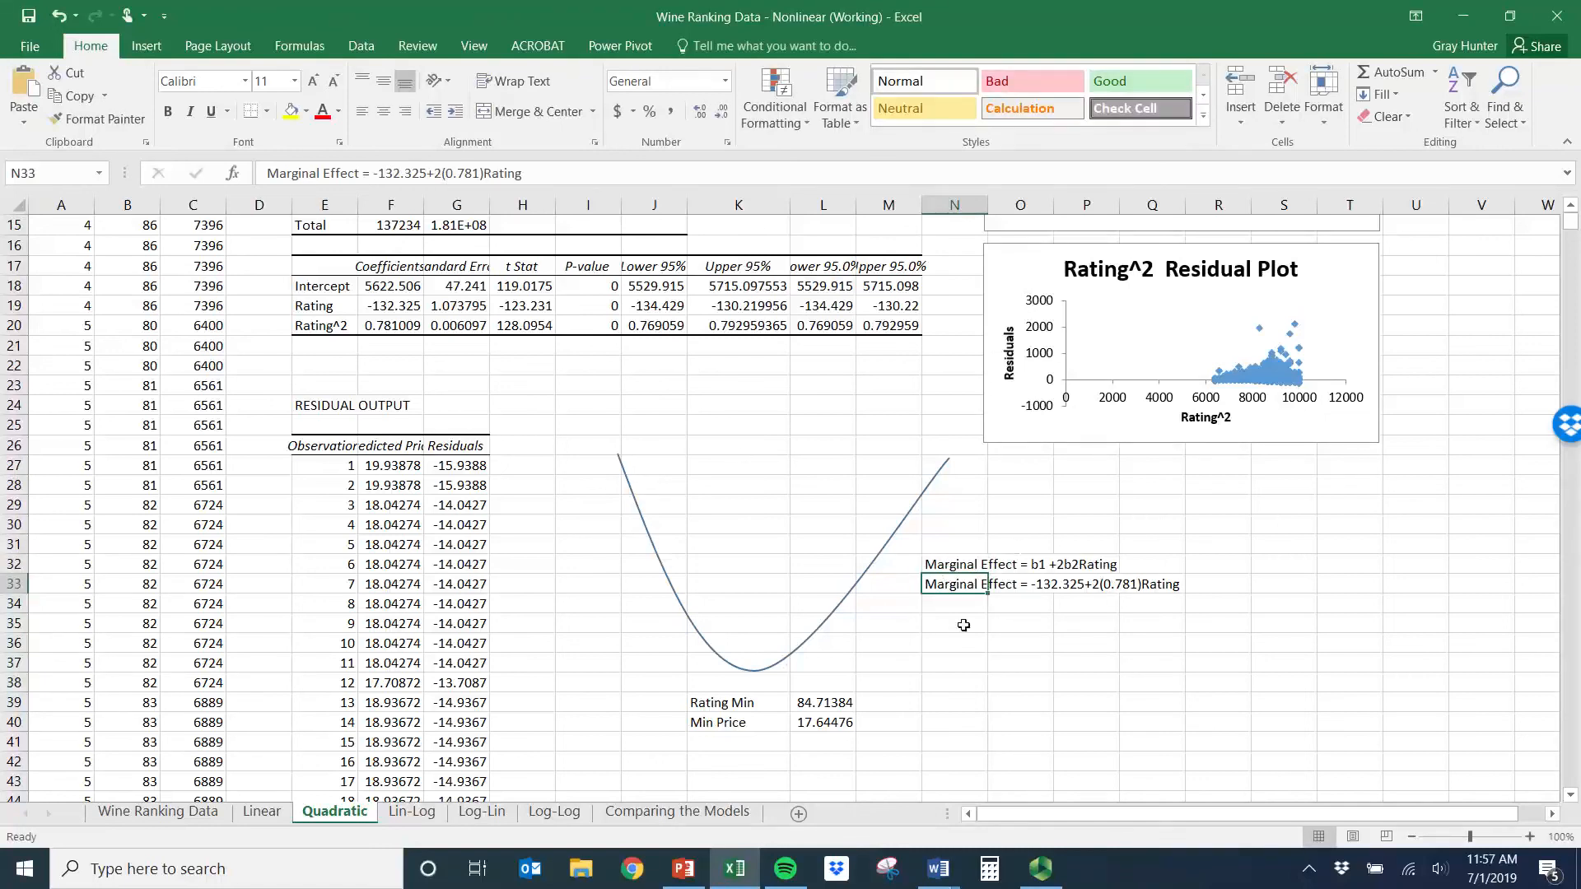
- Calculate the marginal effect at a rating of 90 in N35 with =F19+2*F20*90
{"action": "left_click", "coordinate": [965, 624]}
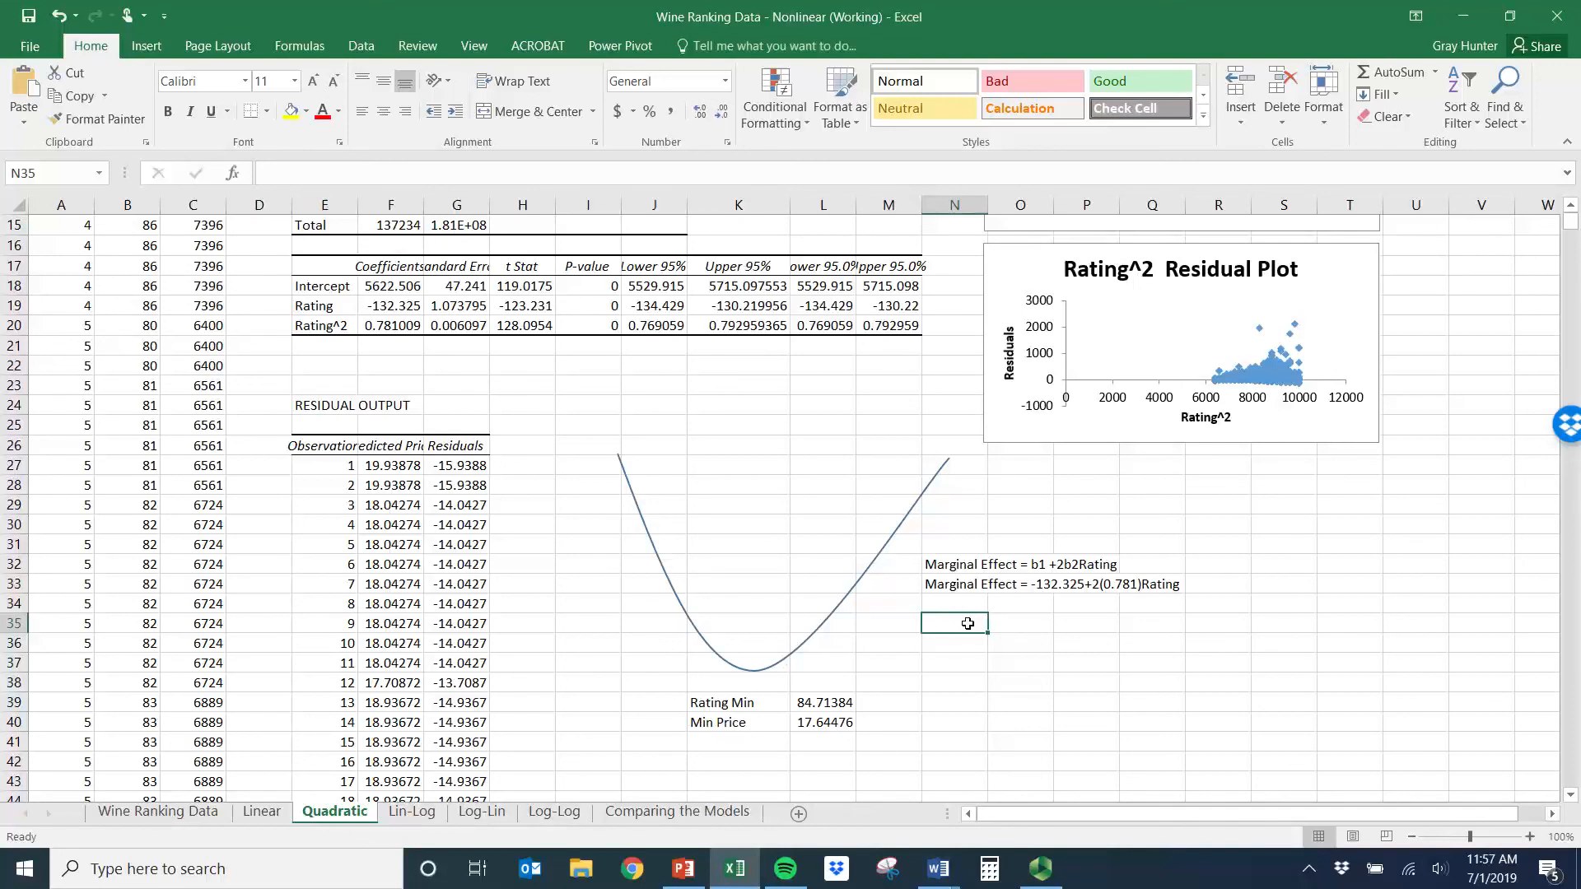
{"action": "type", "text": "="}
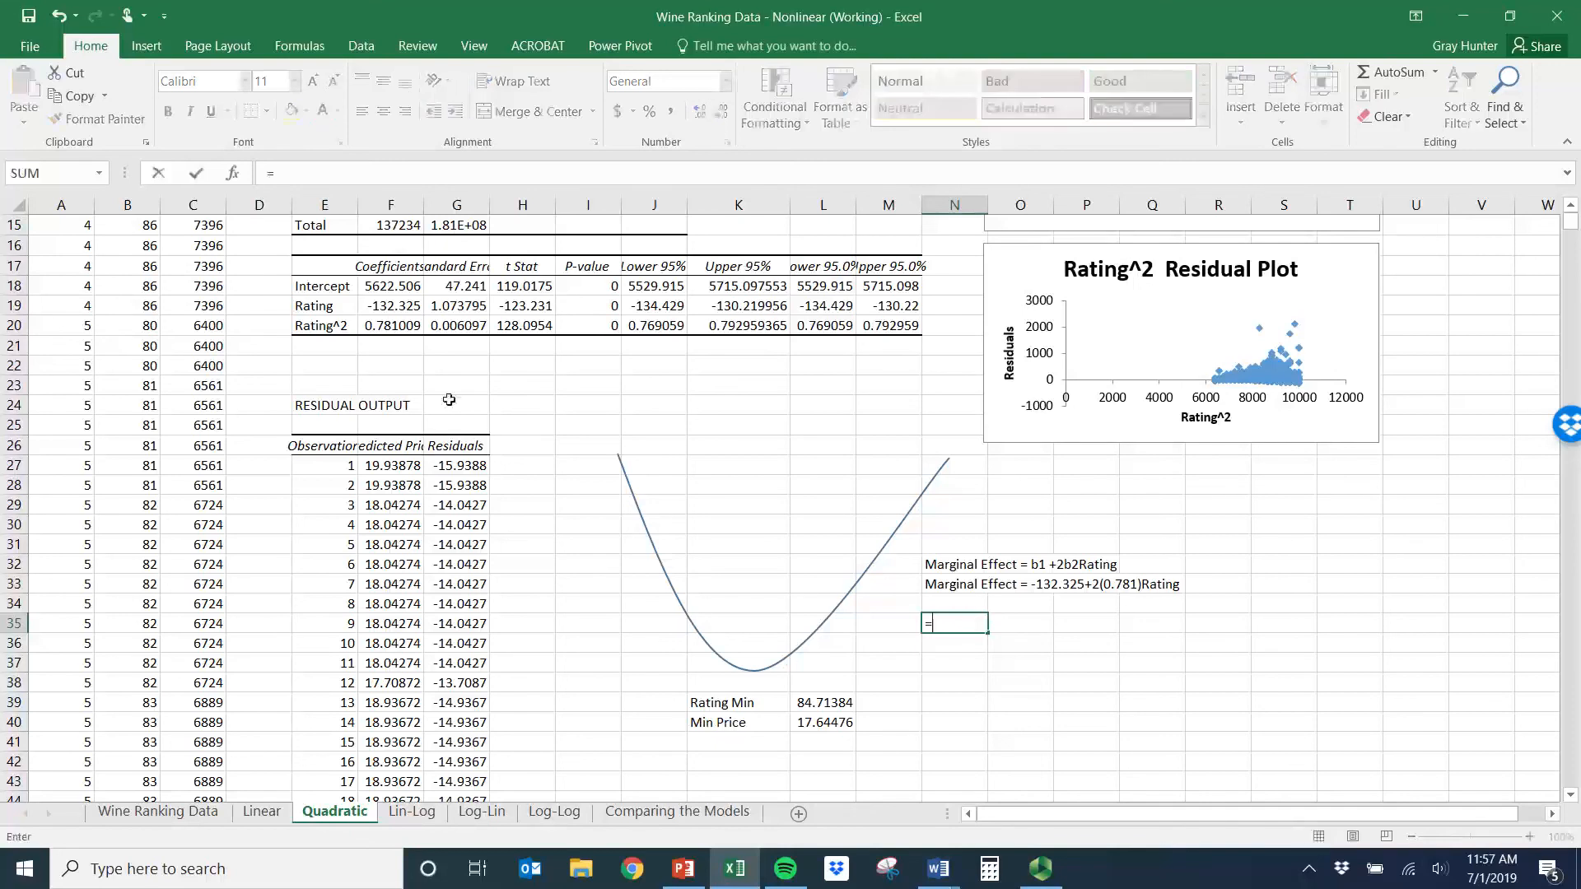
{"action": "left_click", "coordinate": [402, 307]}
{"action": "type", "text": "+2*"}
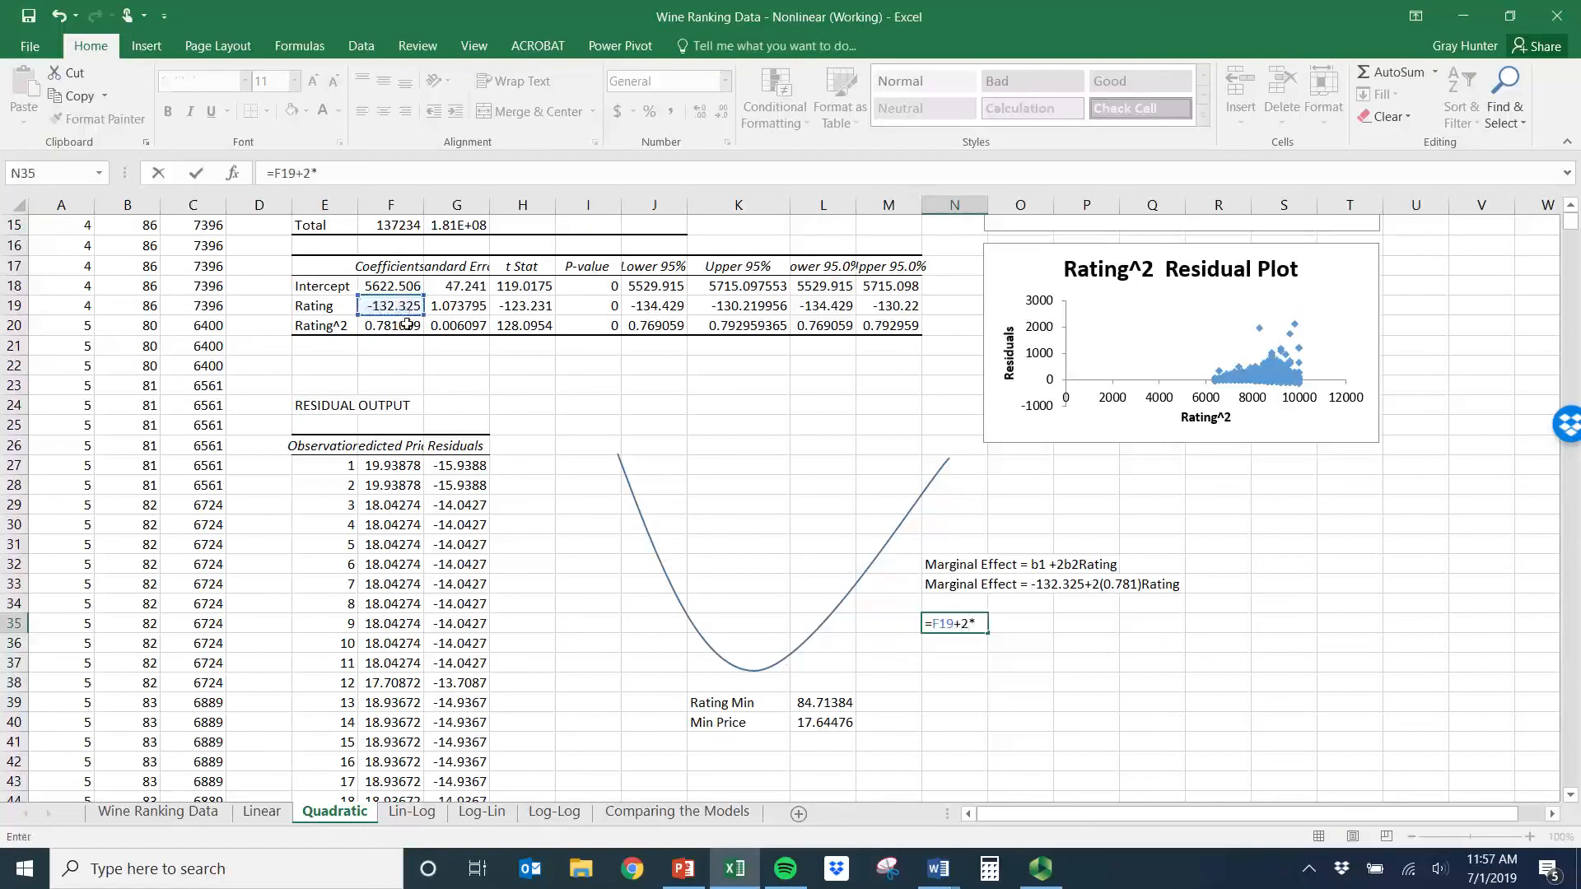
{"action": "left_click", "coordinate": [407, 326]}
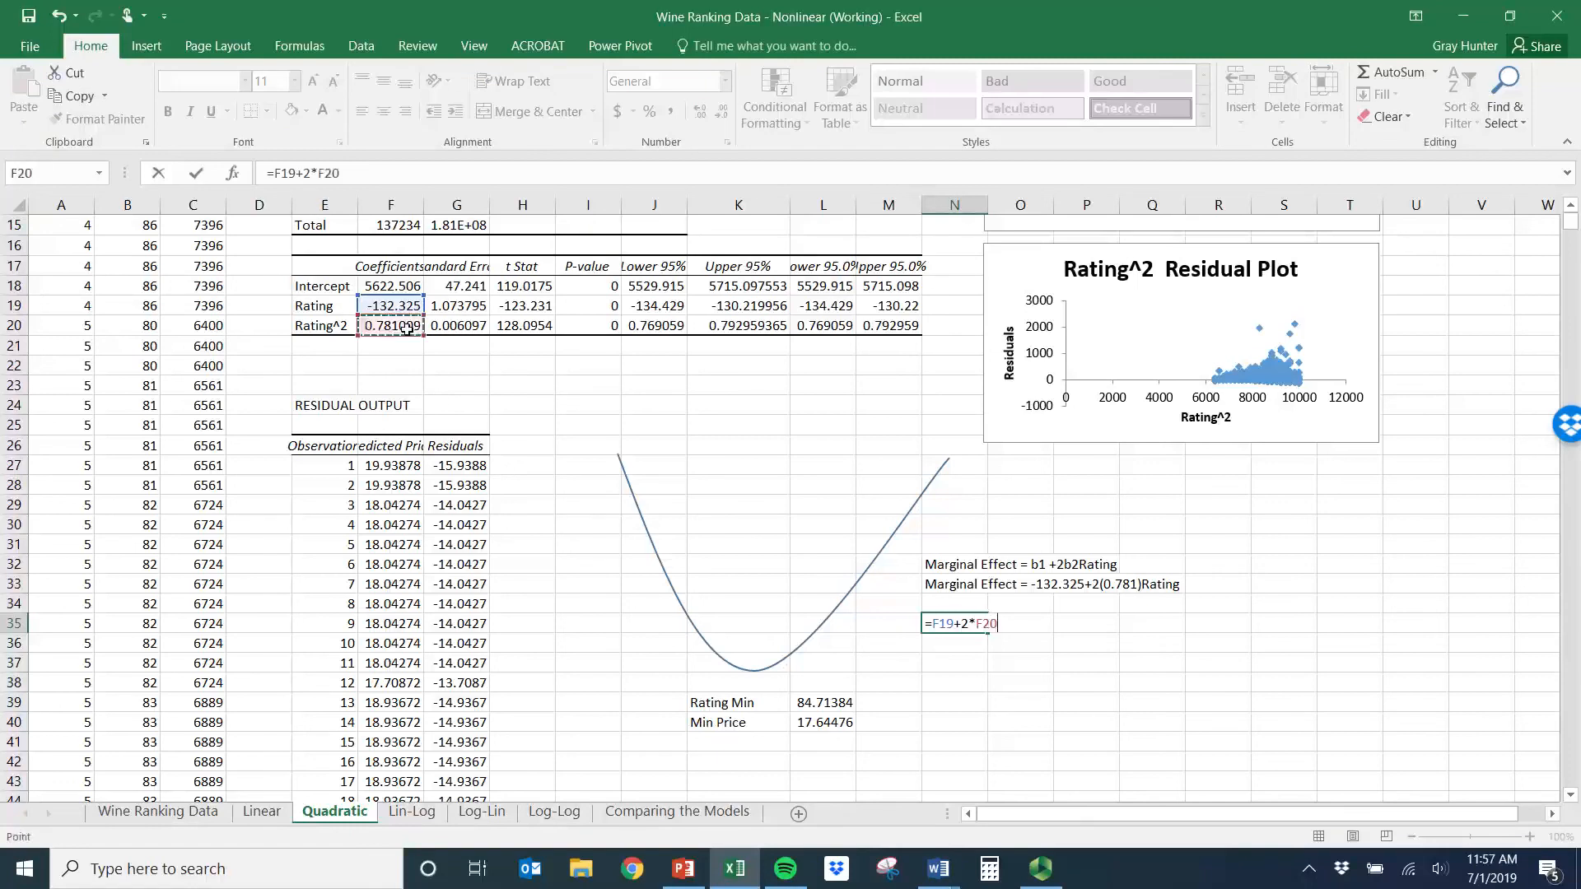
{"action": "type", "text": "*90"}
{"action": "key", "text": "Return"}
{"action": "key", "text": "Up"}
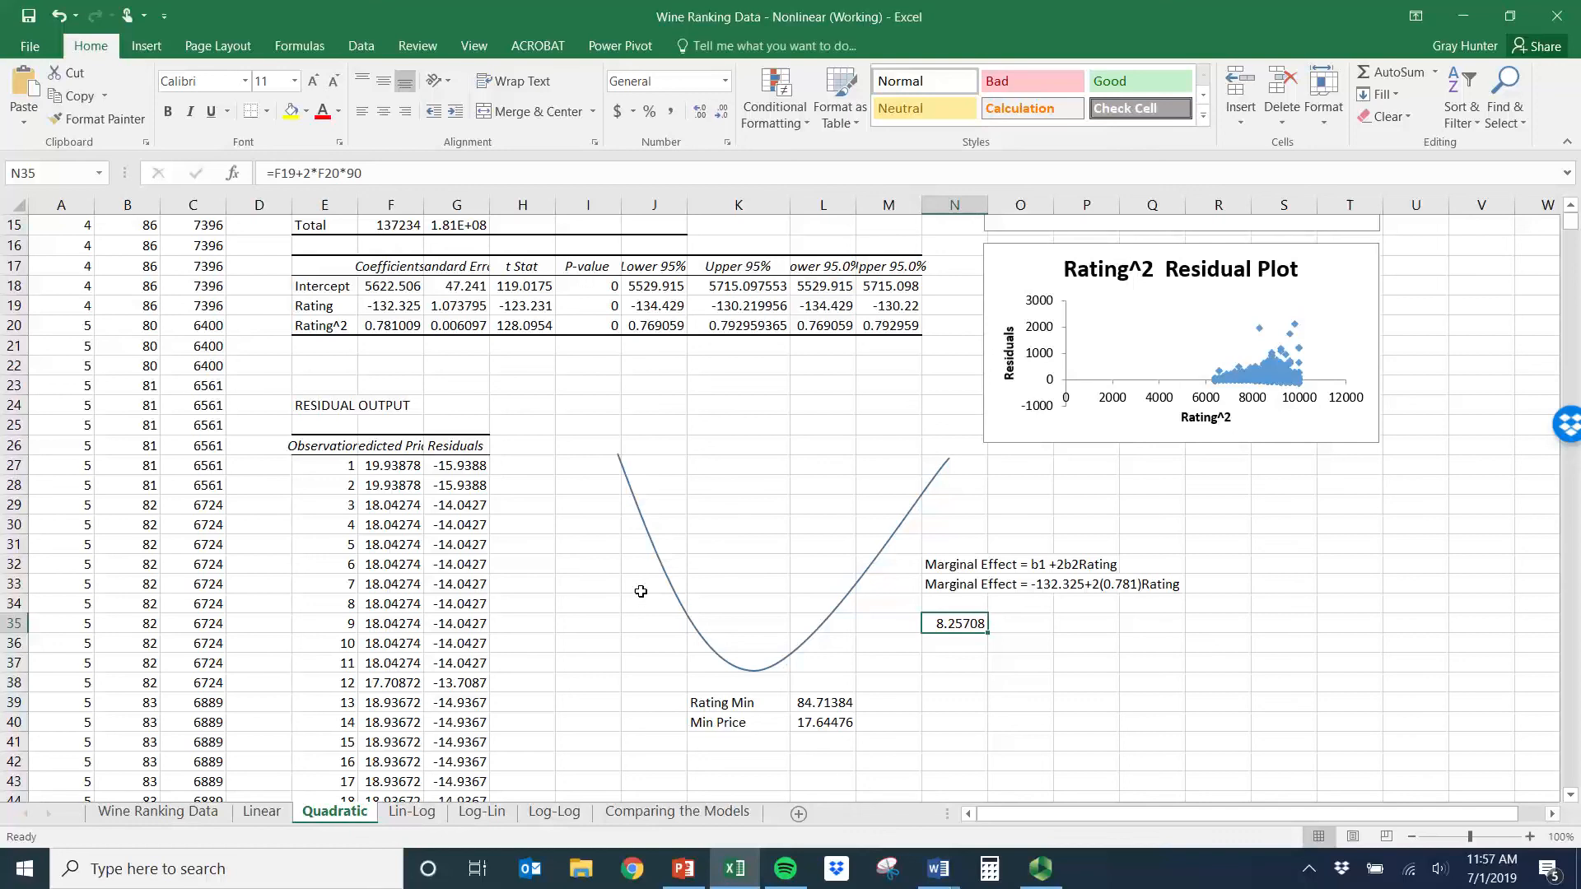
- On the Lin-Log sheet, enter "As rating increases by 1 percent, sales price increases by $4.49 on average" in I21, with "percent," in bold
{"action": "left_click", "coordinate": [428, 812]}
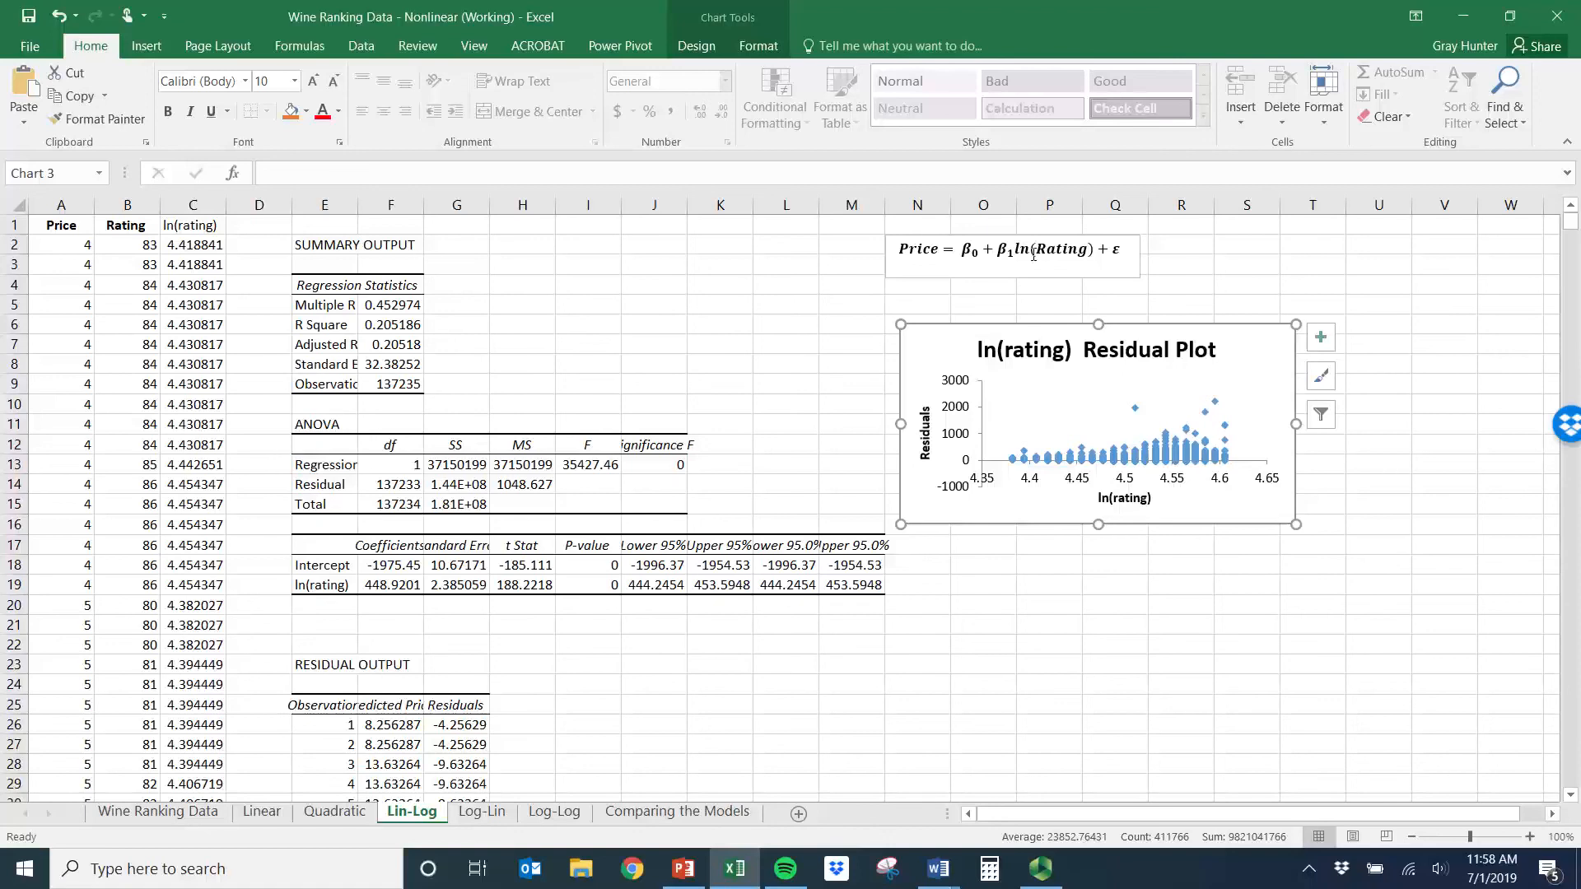
{"action": "left_click", "coordinate": [391, 590]}
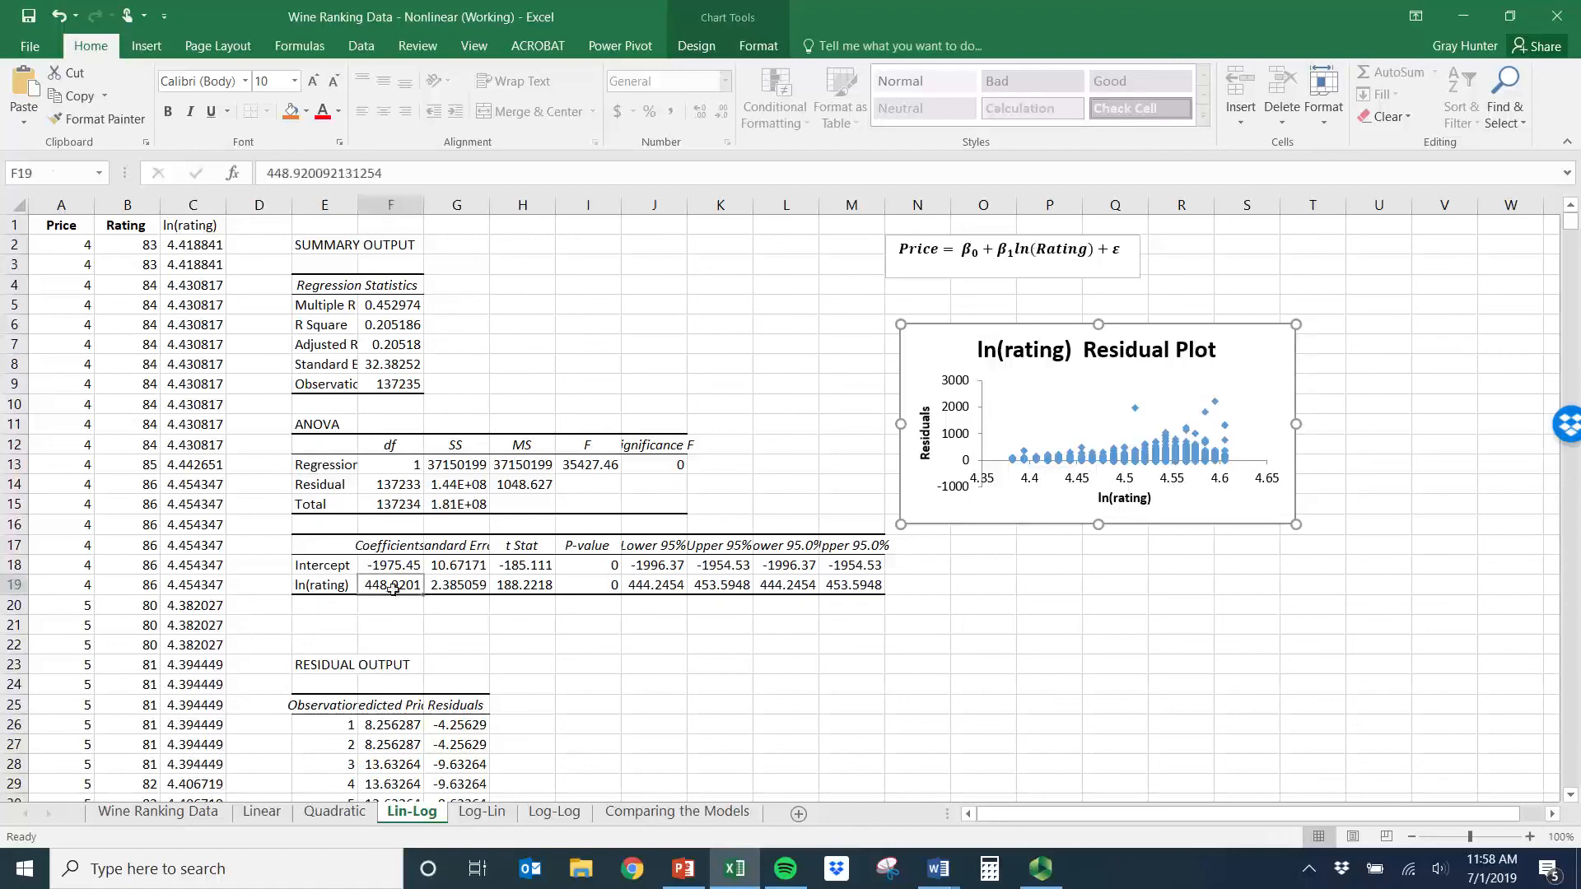
{"action": "left_click", "coordinate": [601, 634]}
{"action": "type", "text": "As ratri"}
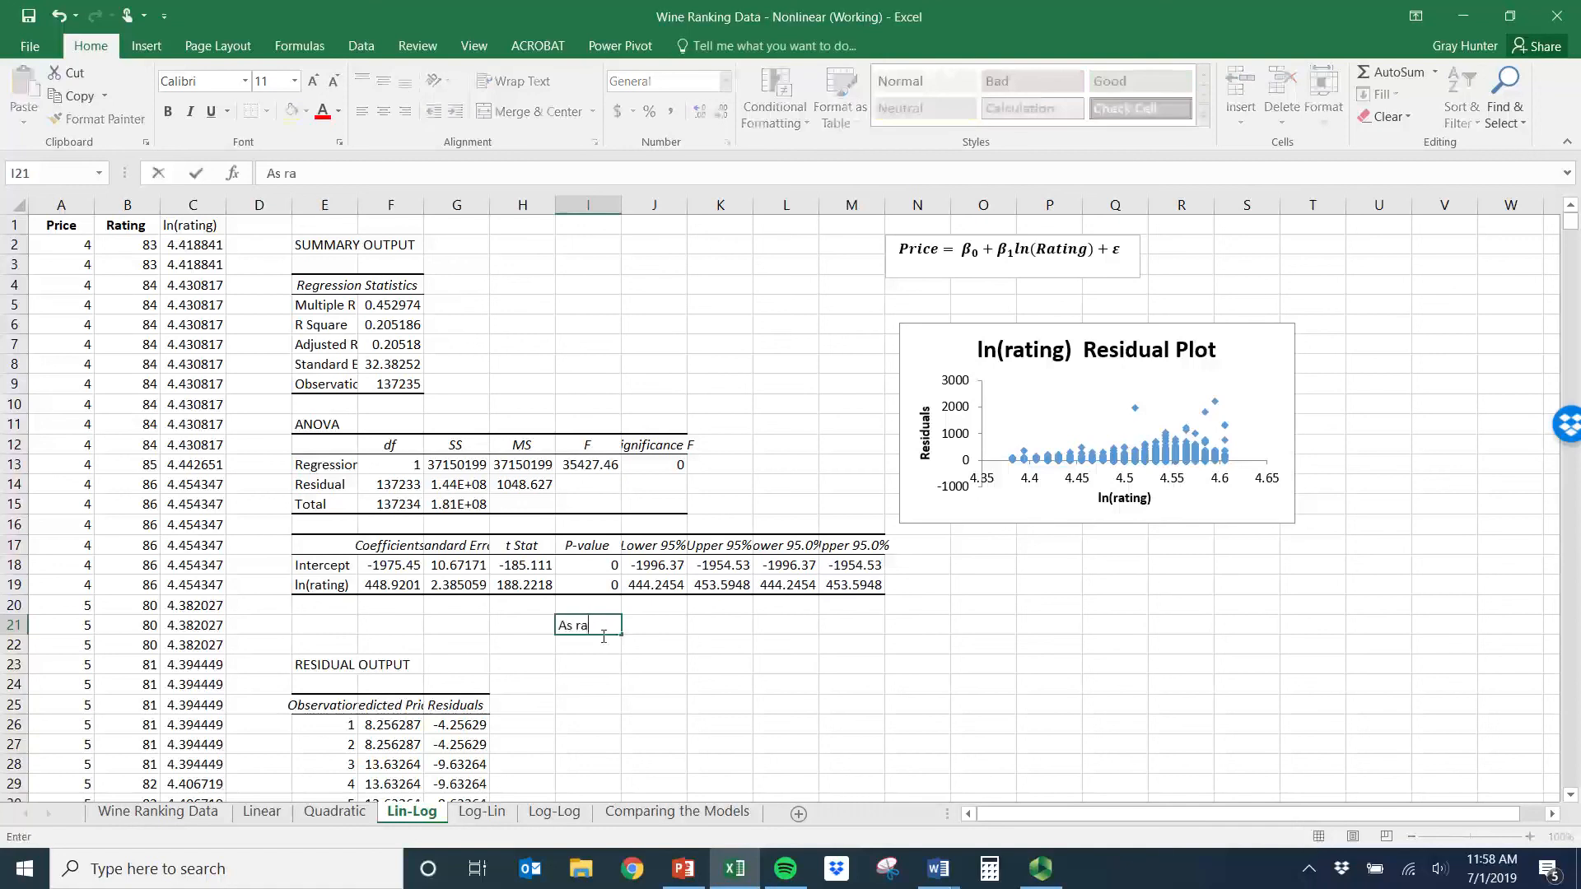
{"action": "key", "text": "BackSpace"}
{"action": "key", "text": "BackSpace"}
{"action": "type", "text": "ing increases by 1"}
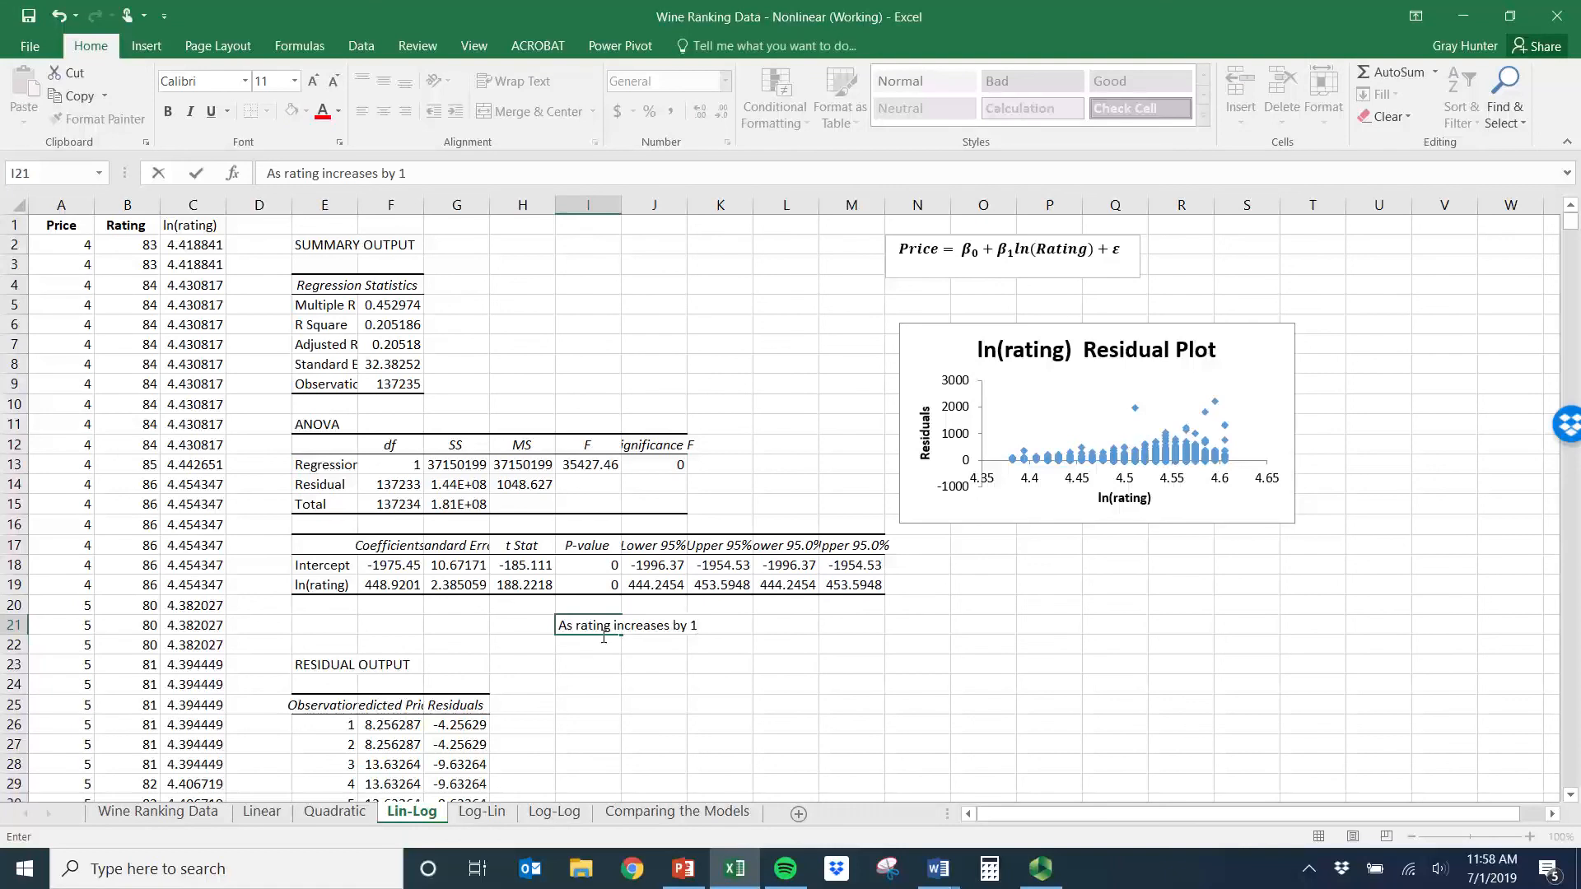
{"action": "key", "text": "ctrl+b"}
{"action": "type", "text": "percent,"}
{"action": "key", "text": "ctrl+b"}
{"action": "type", "text": "sales pri"}
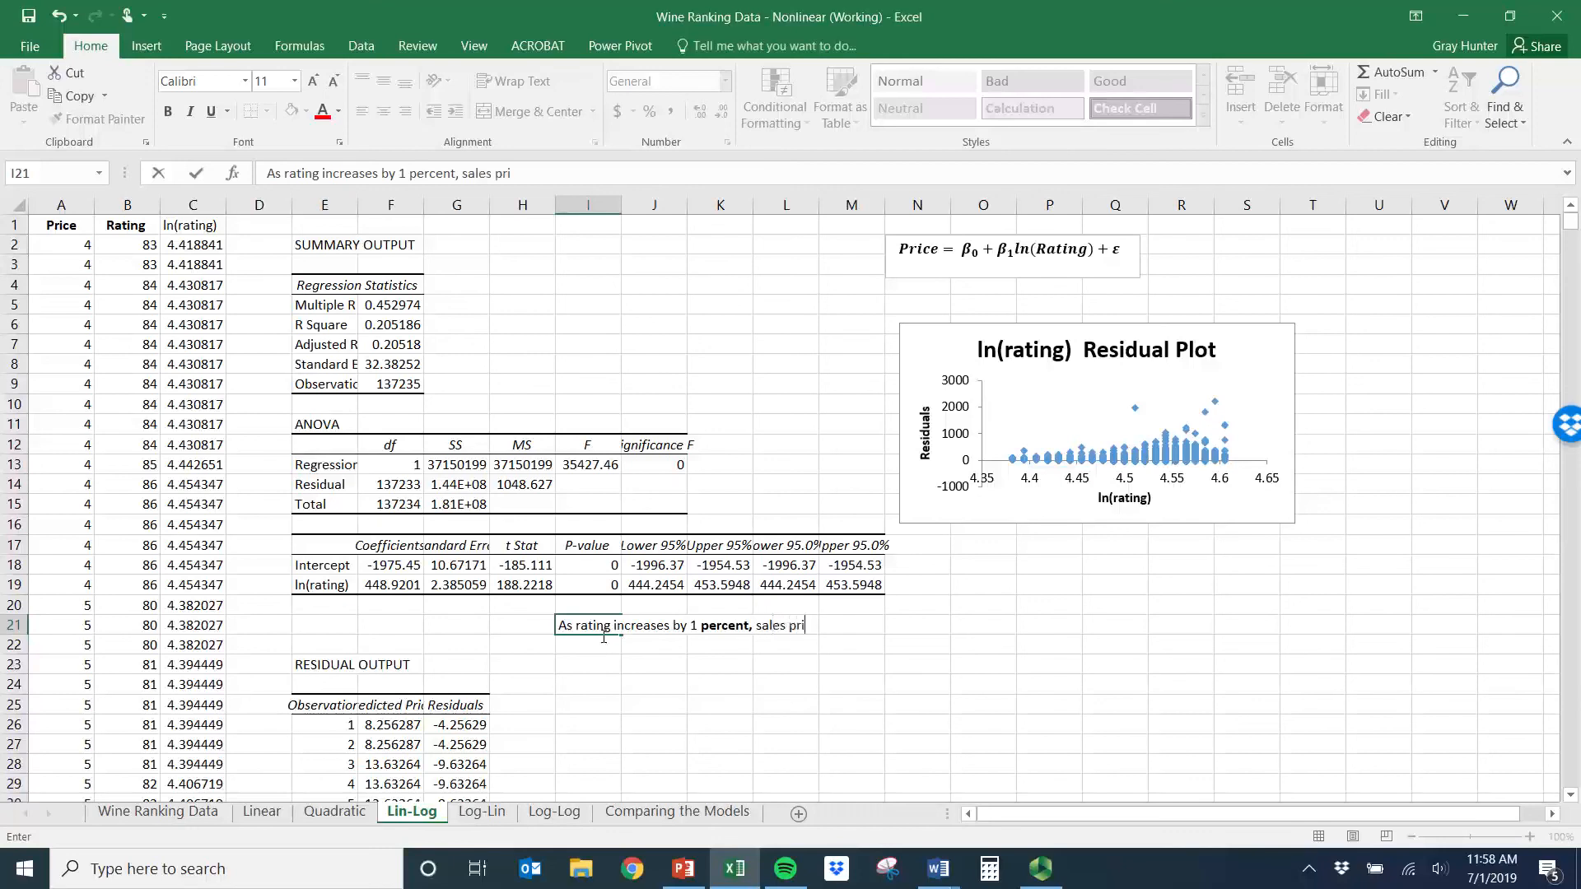
{"action": "type", "text": "ce increases by"}
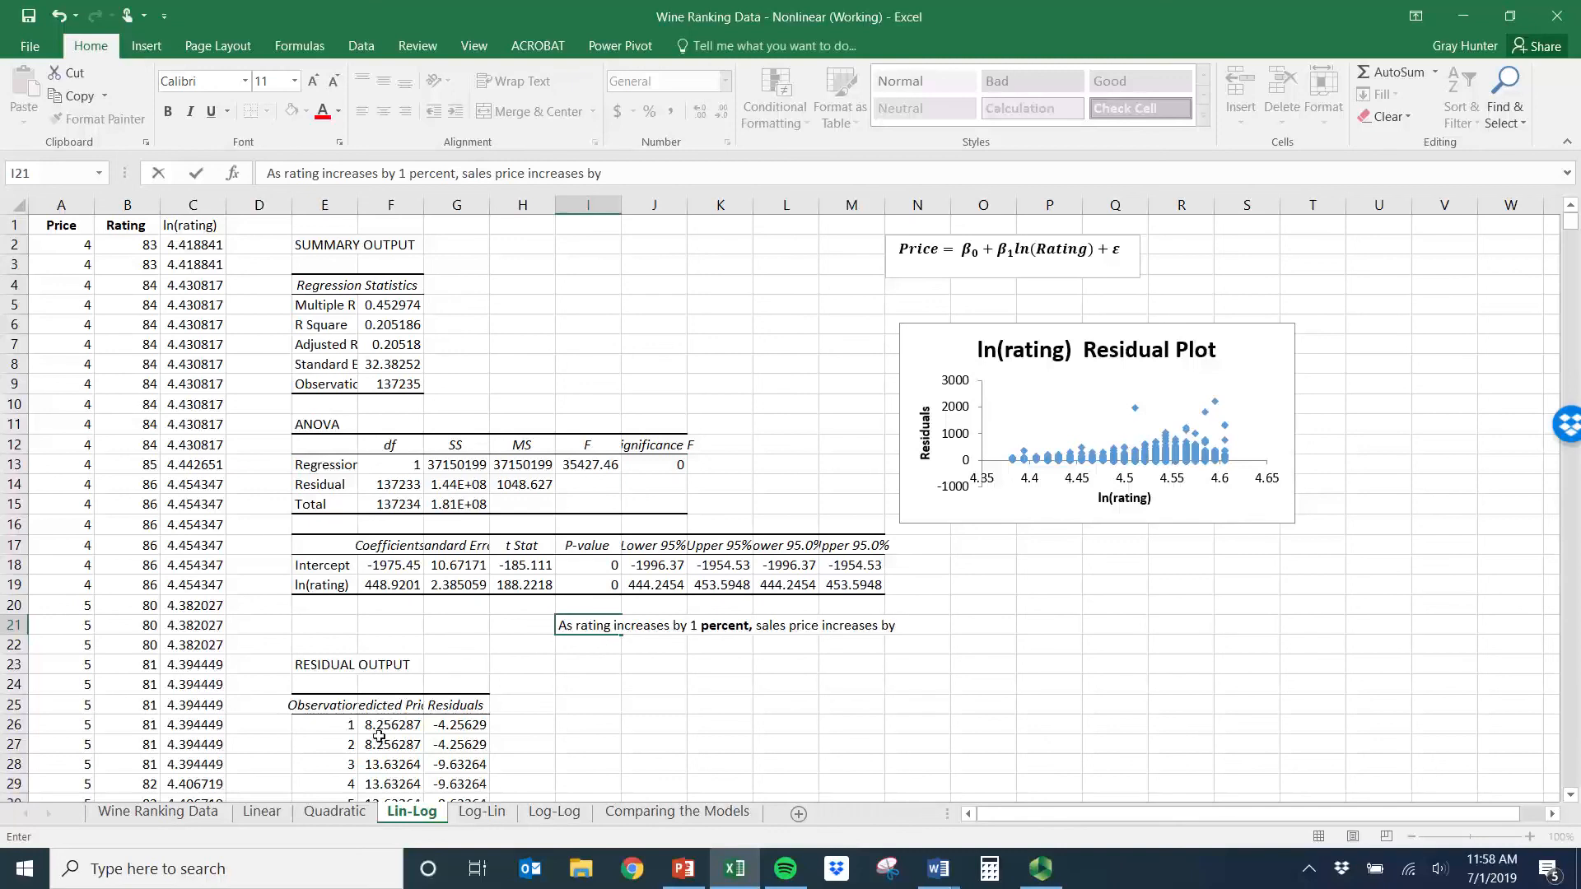
{"action": "type", "text": " $4.49 on average"}
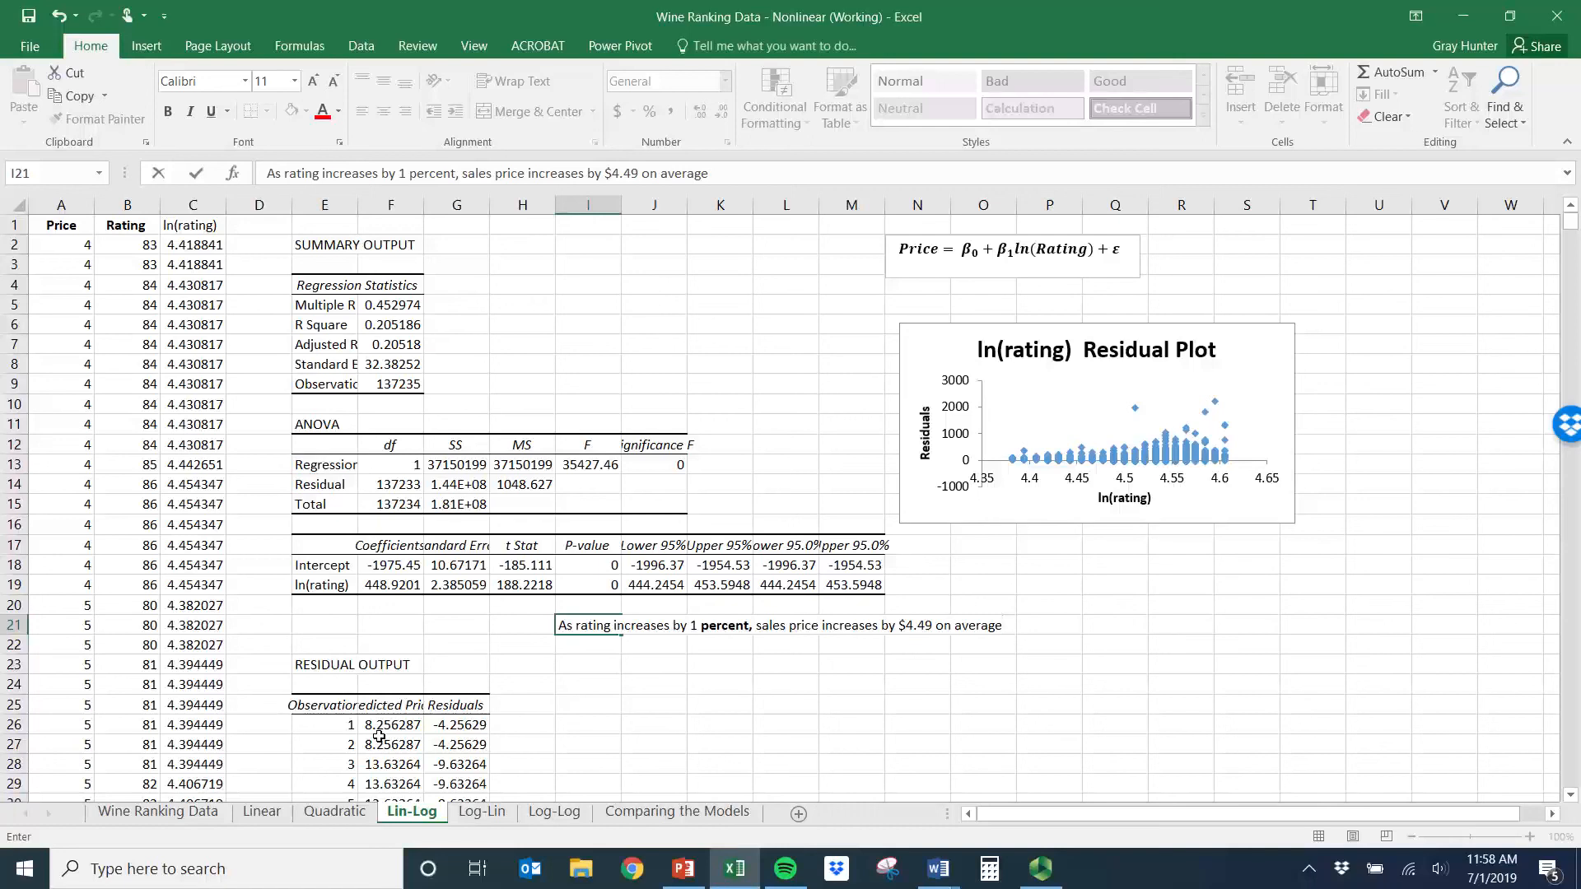
{"action": "key", "text": "Return"}
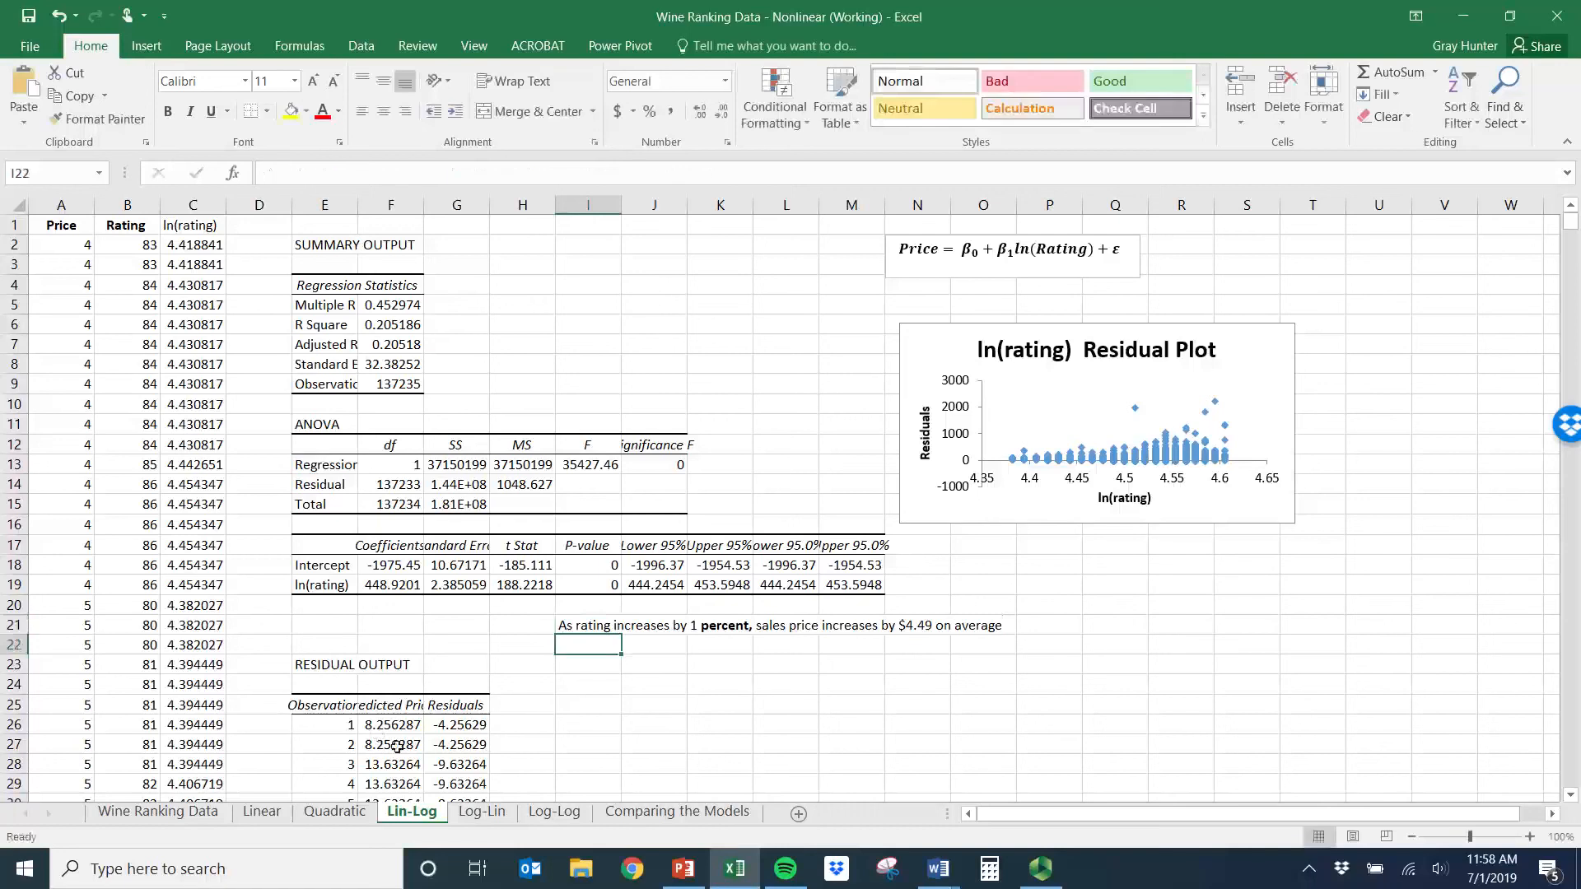
- On the Log-Lin sheet, highlight the Rating and ln(Price) terms in the model equation
{"action": "left_click", "coordinate": [486, 810]}
{"action": "left_click", "coordinate": [998, 254]}
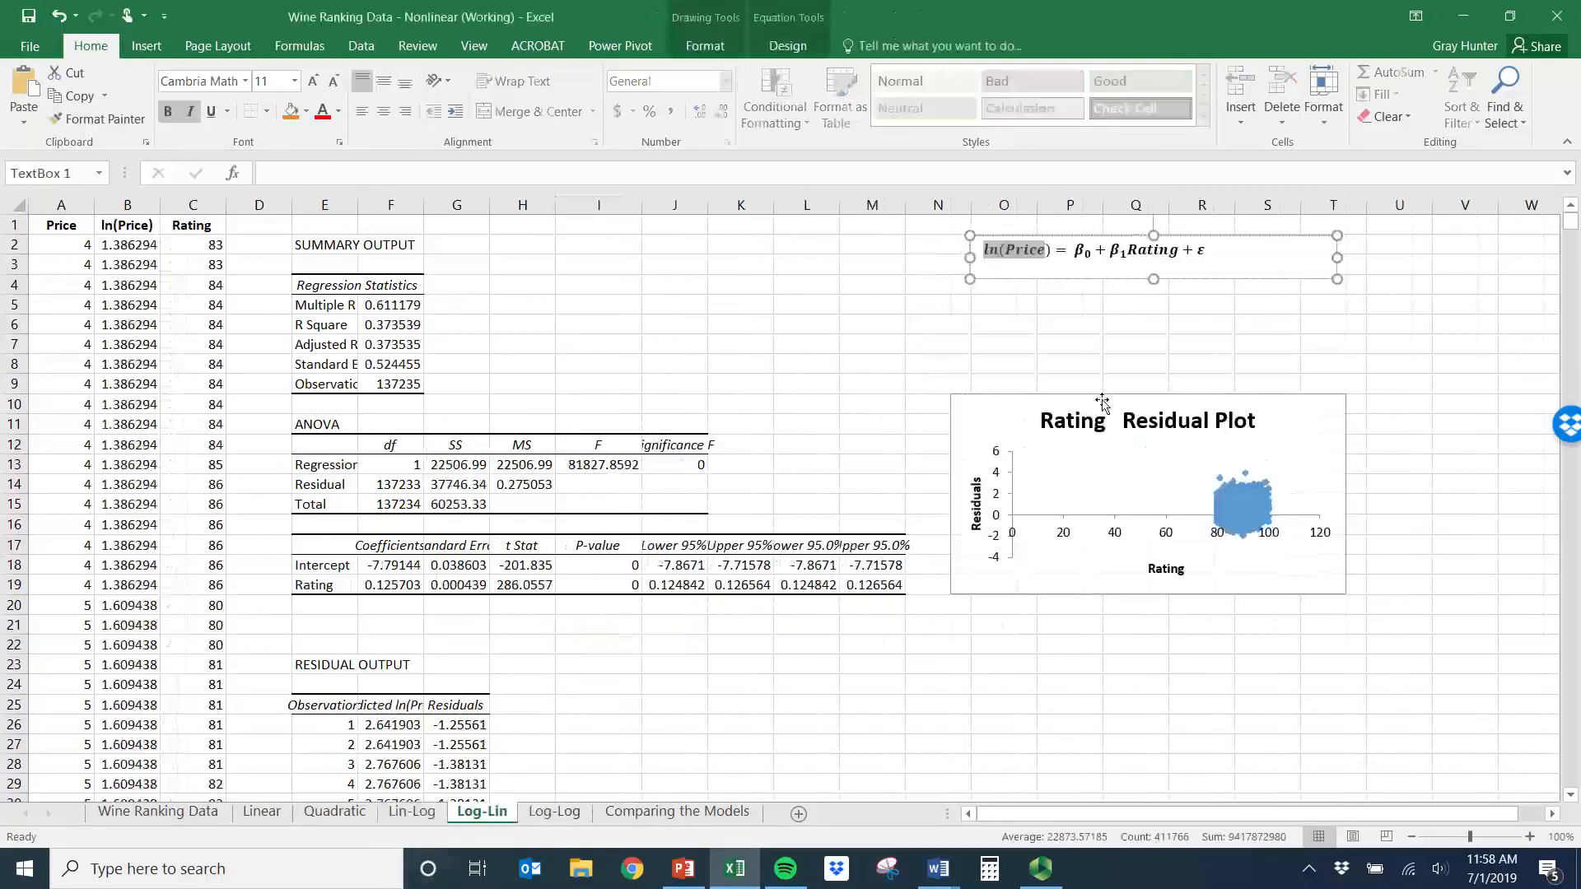
{"action": "double_click", "coordinate": [998, 254]}
{"action": "left_click_drag", "start_coordinate": [1129, 252], "coordinate": [1176, 257]}
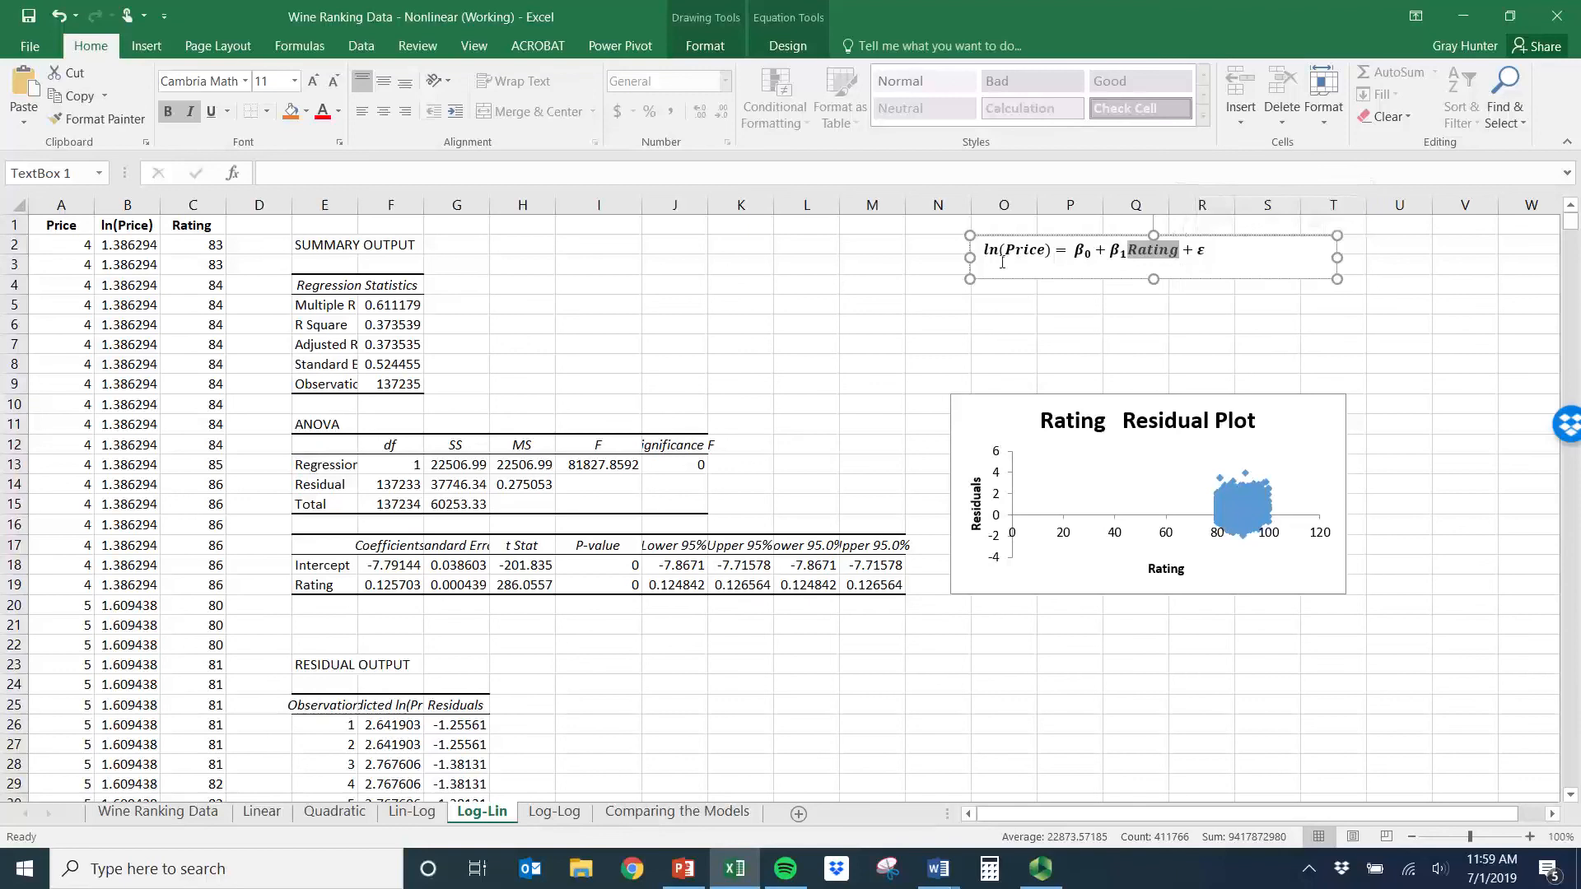
{"action": "left_click_drag", "start_coordinate": [985, 251], "coordinate": [1044, 255]}
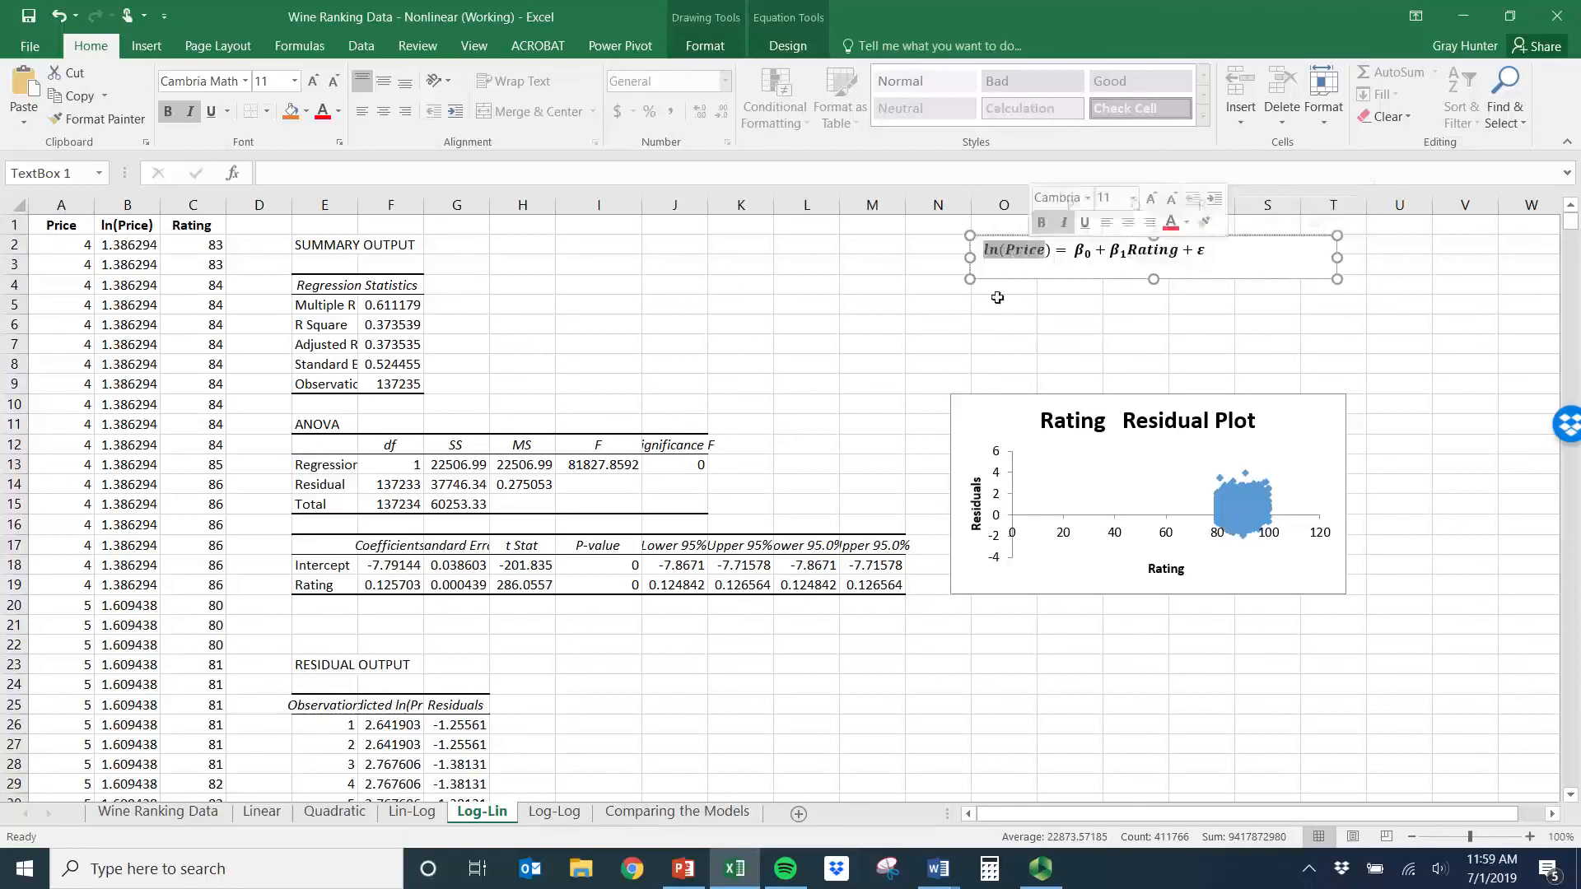
- Enter "As rating increases by 1 point, sales price increaes by 12.57 percent, on average" in I22
{"action": "left_click", "coordinate": [602, 655]}
{"action": "type", "text": "As raig"}
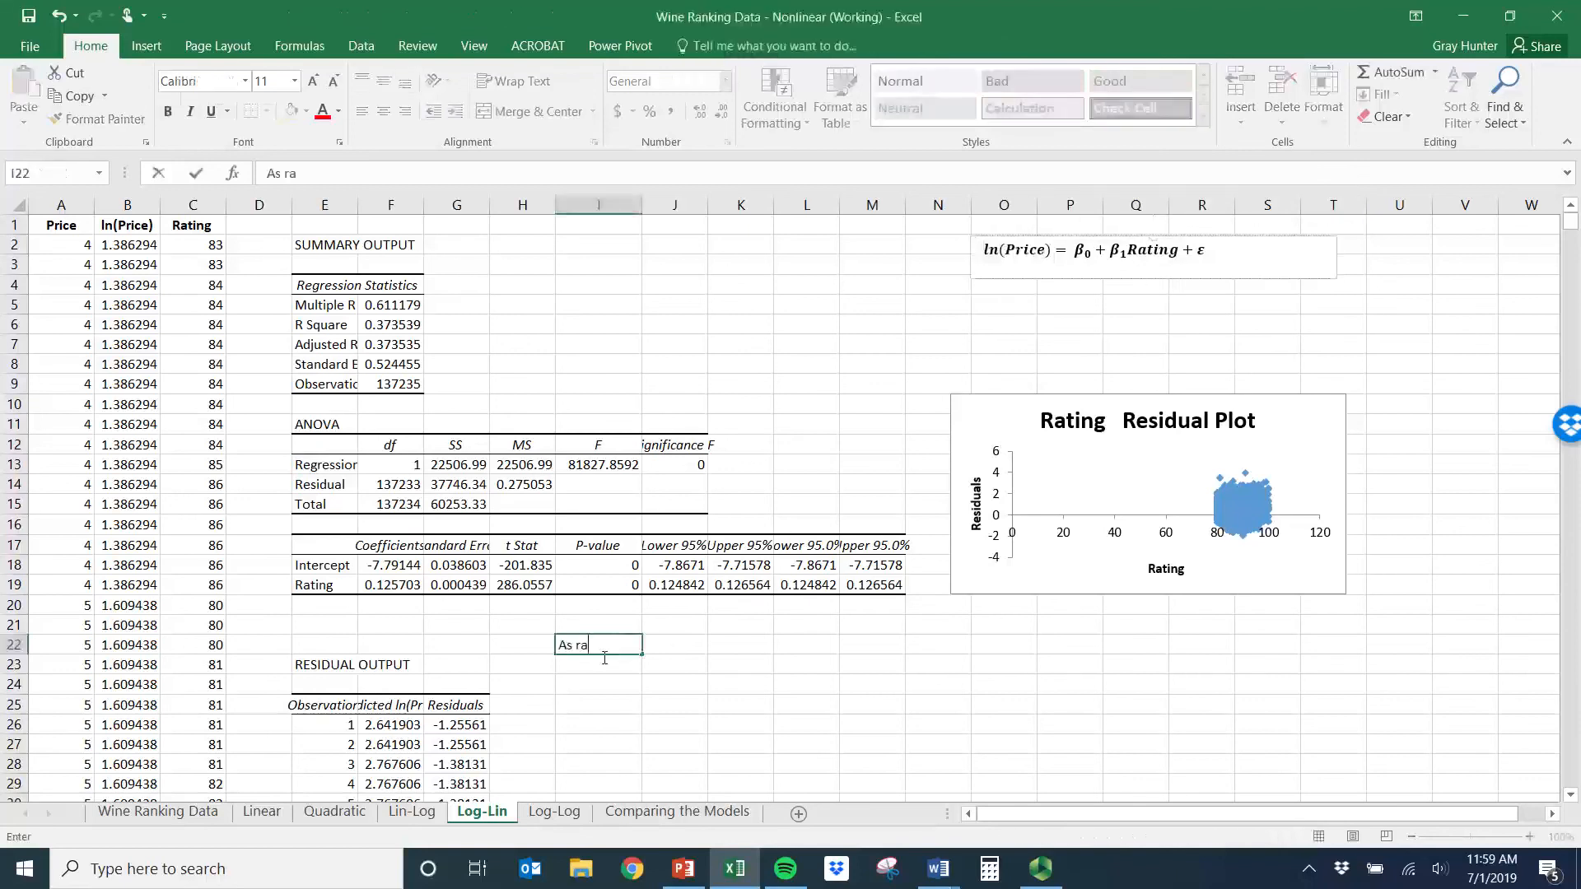
{"action": "key", "text": "BackSpace"}
{"action": "key", "text": "BackSpace"}
{"action": "type", "text": "ting increases"}
{"action": "type", "text": "by "}
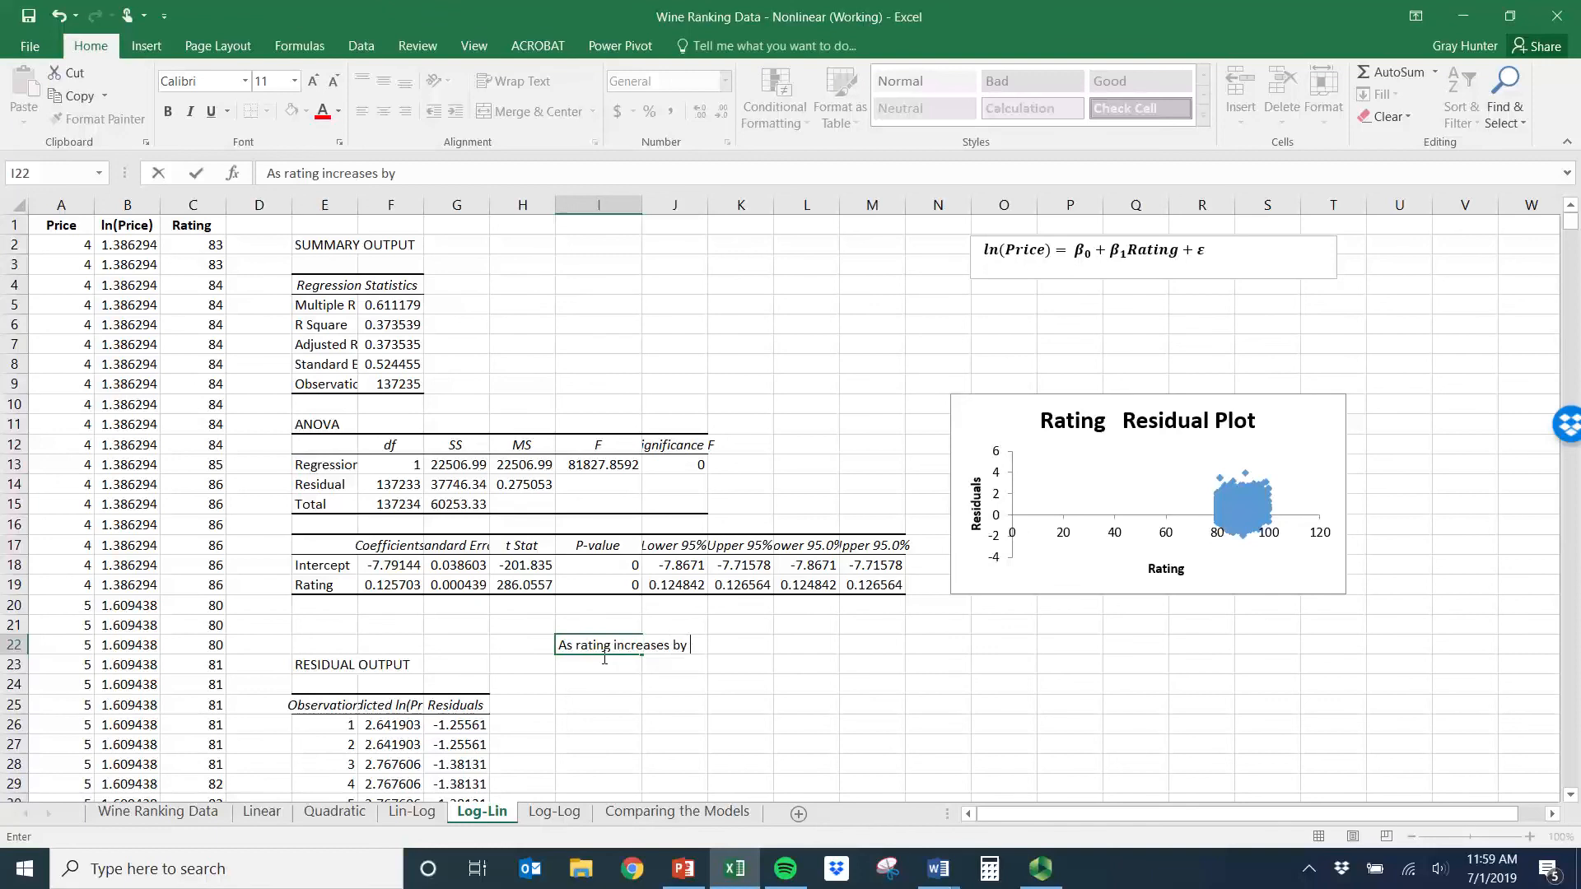
{"action": "type", "text": "1 point,"}
{"action": "type", "text": " slaes pri"}
{"action": "type", "text": "ce"}
{"action": "key", "text": "BackSpace"}
{"action": "key", "text": "BackSpace"}
{"action": "key", "text": "BackSpace"}
{"action": "key", "text": "BackSpace"}
{"action": "key", "text": "BackSpace"}
{"action": "key", "text": "BackSpace"}
{"action": "key", "text": "BackSpace"}
{"action": "key", "text": "BackSpace"}
{"action": "key", "text": "BackSpace"}
{"action": "key", "text": "BackSpace"}
{"action": "type", "text": "ales pr"}
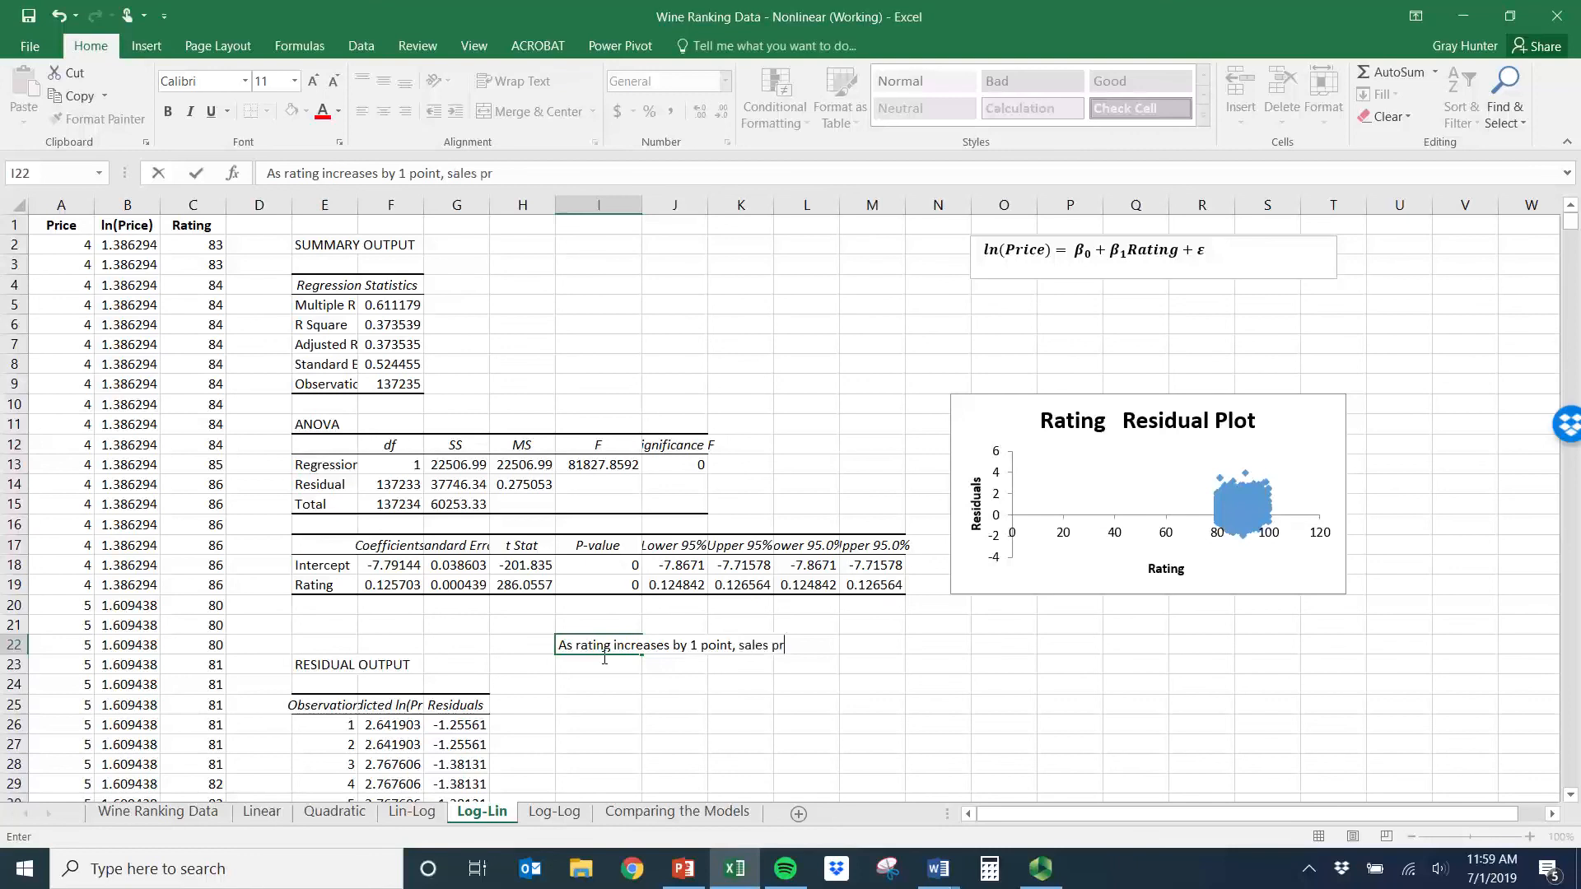
{"action": "type", "text": "ice increaes by"}
{"action": "type", "text": "12.57"}
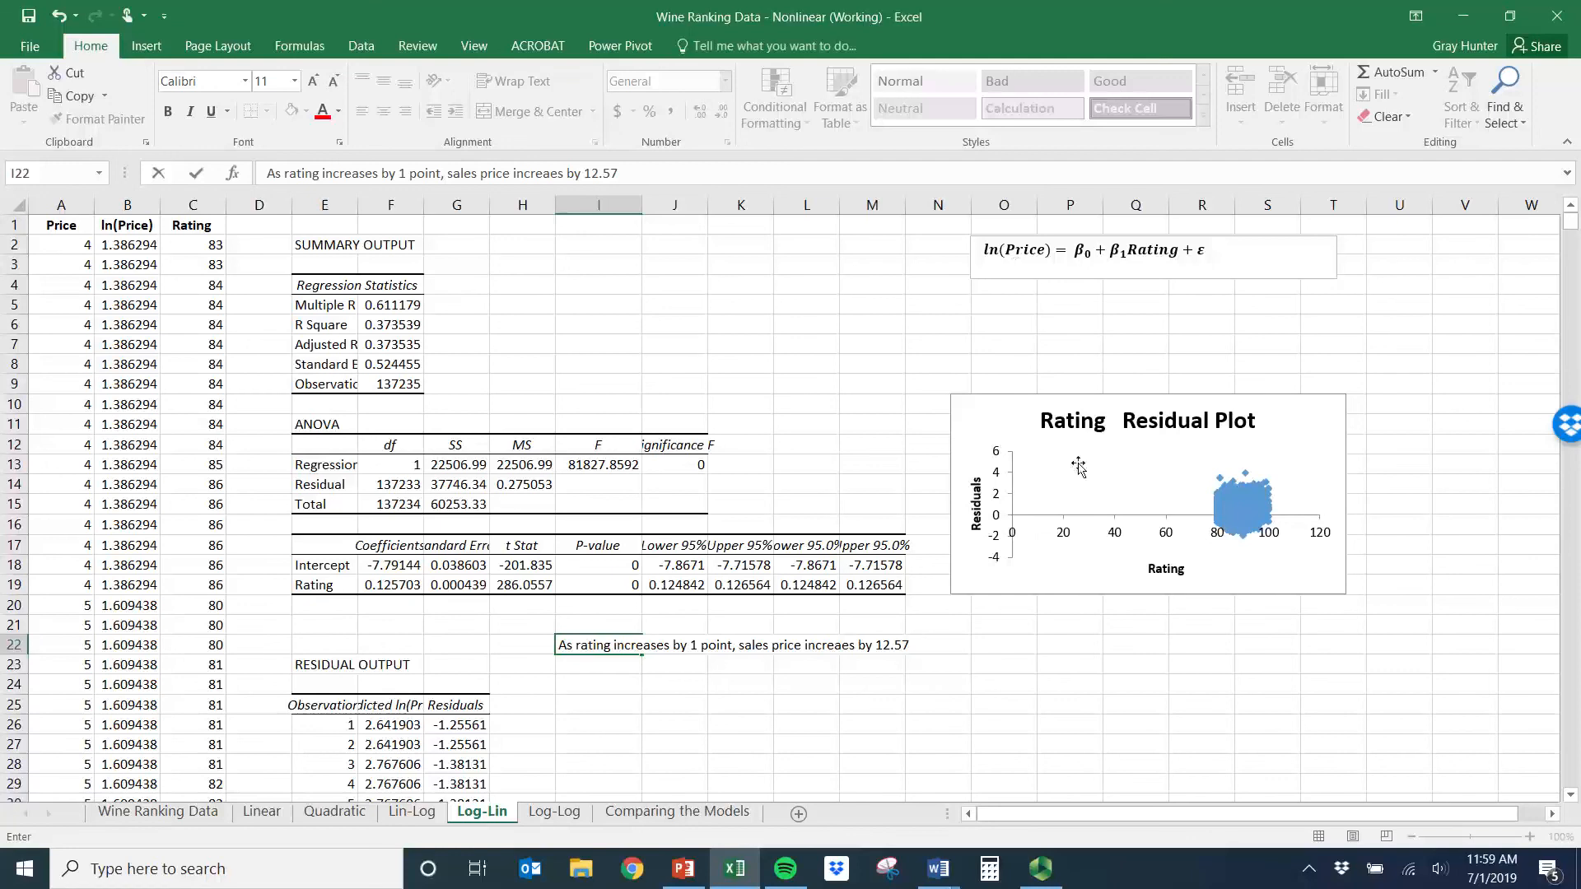
{"action": "key", "text": "ctrl+b"}
{"action": "type", "text": "["}
{"action": "key", "text": "BackSpace"}
{"action": "key", "text": "ctrl+b"}
{"action": "type", "text": "percent"}
{"action": "key", "text": "BackSpace"}
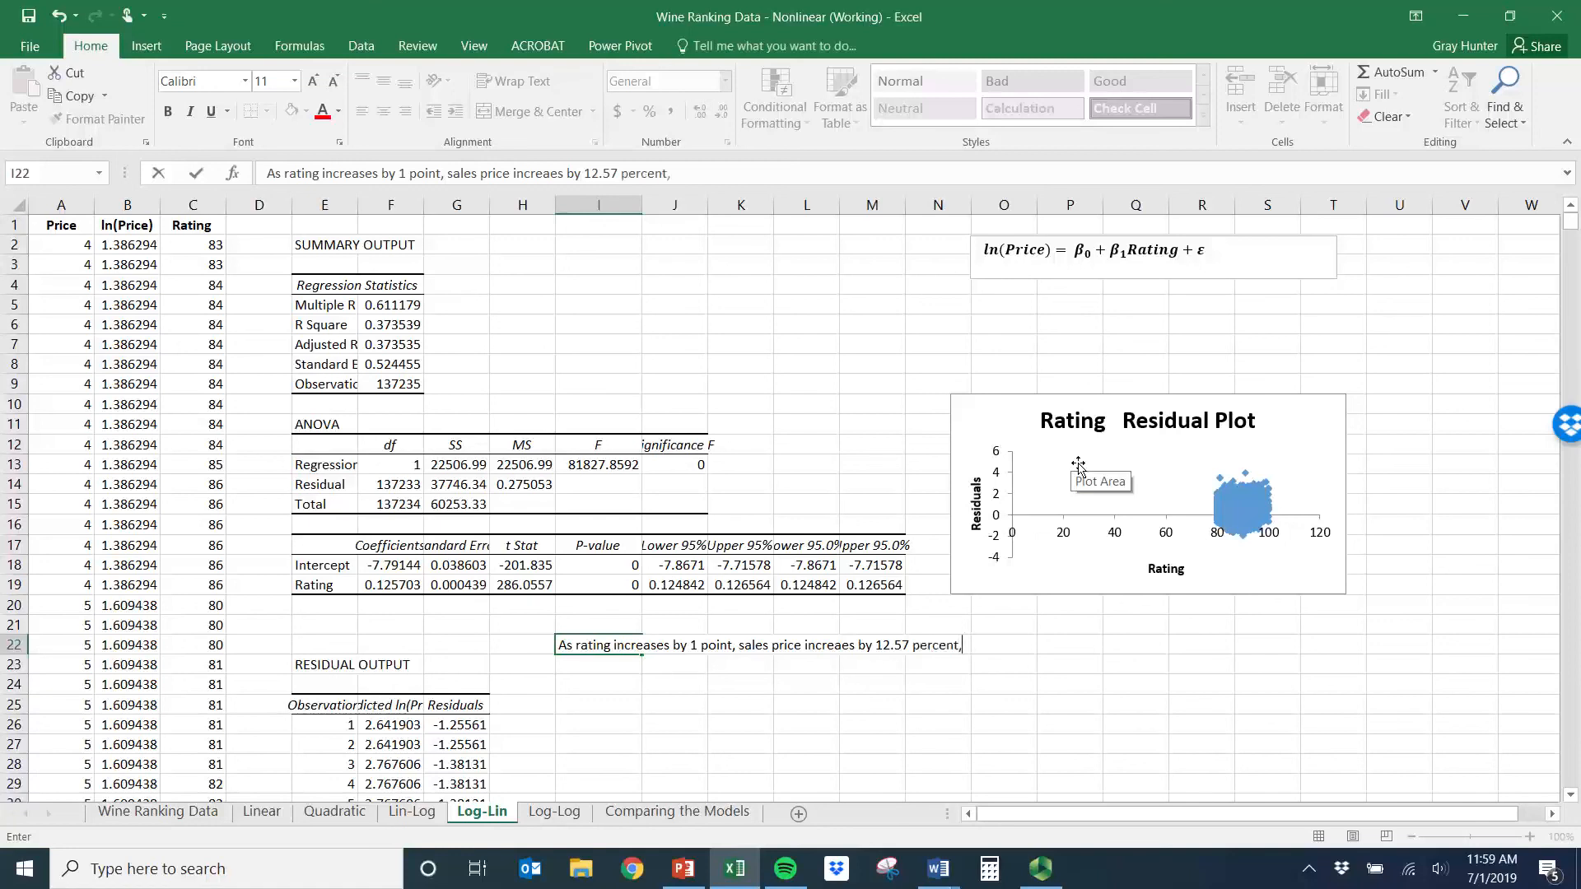
{"action": "type", "text": ", on average"}
{"action": "key", "text": "Return"}
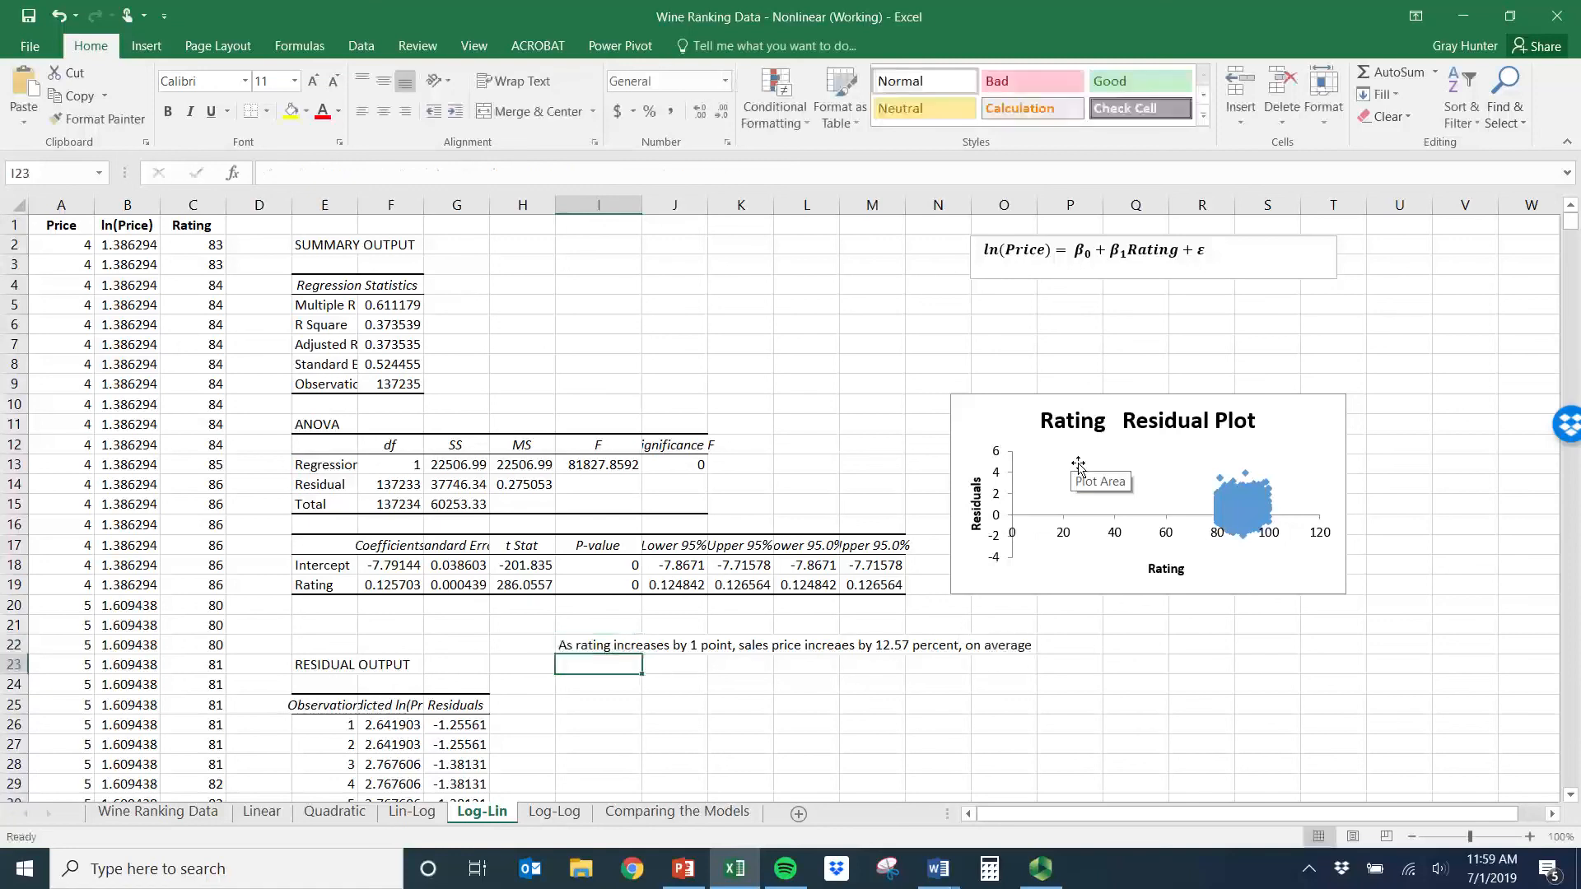
- On the Log-Log sheet, highlight the ln(Rating) term in the model equation
{"action": "left_click", "coordinate": [557, 813]}
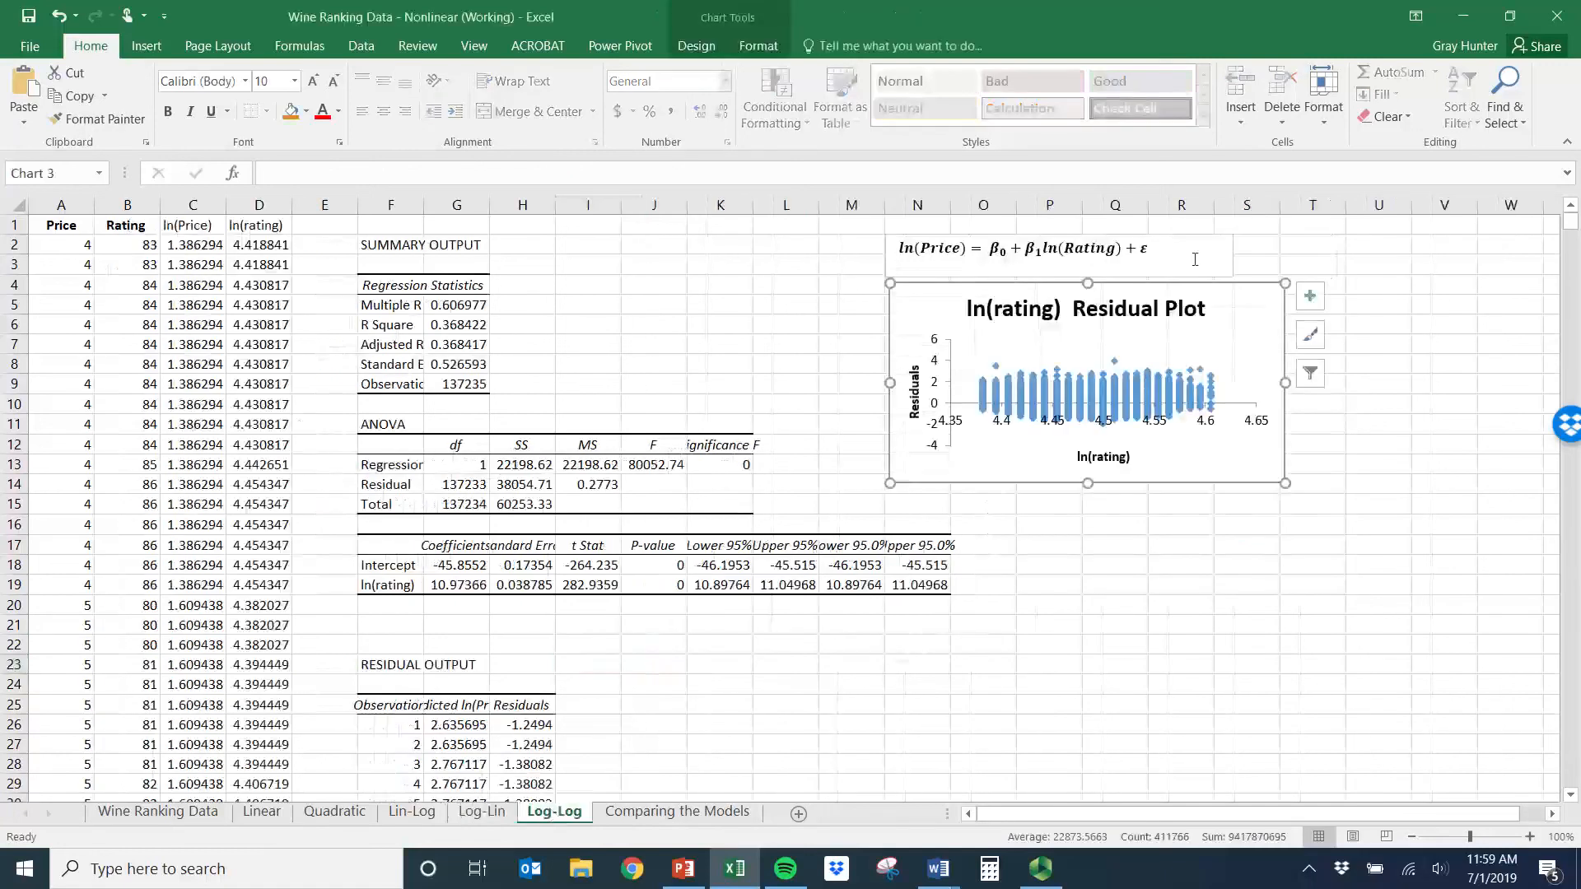
{"action": "left_click", "coordinate": [913, 262]}
{"action": "left_click_drag", "start_coordinate": [1043, 249], "coordinate": [1105, 251]}
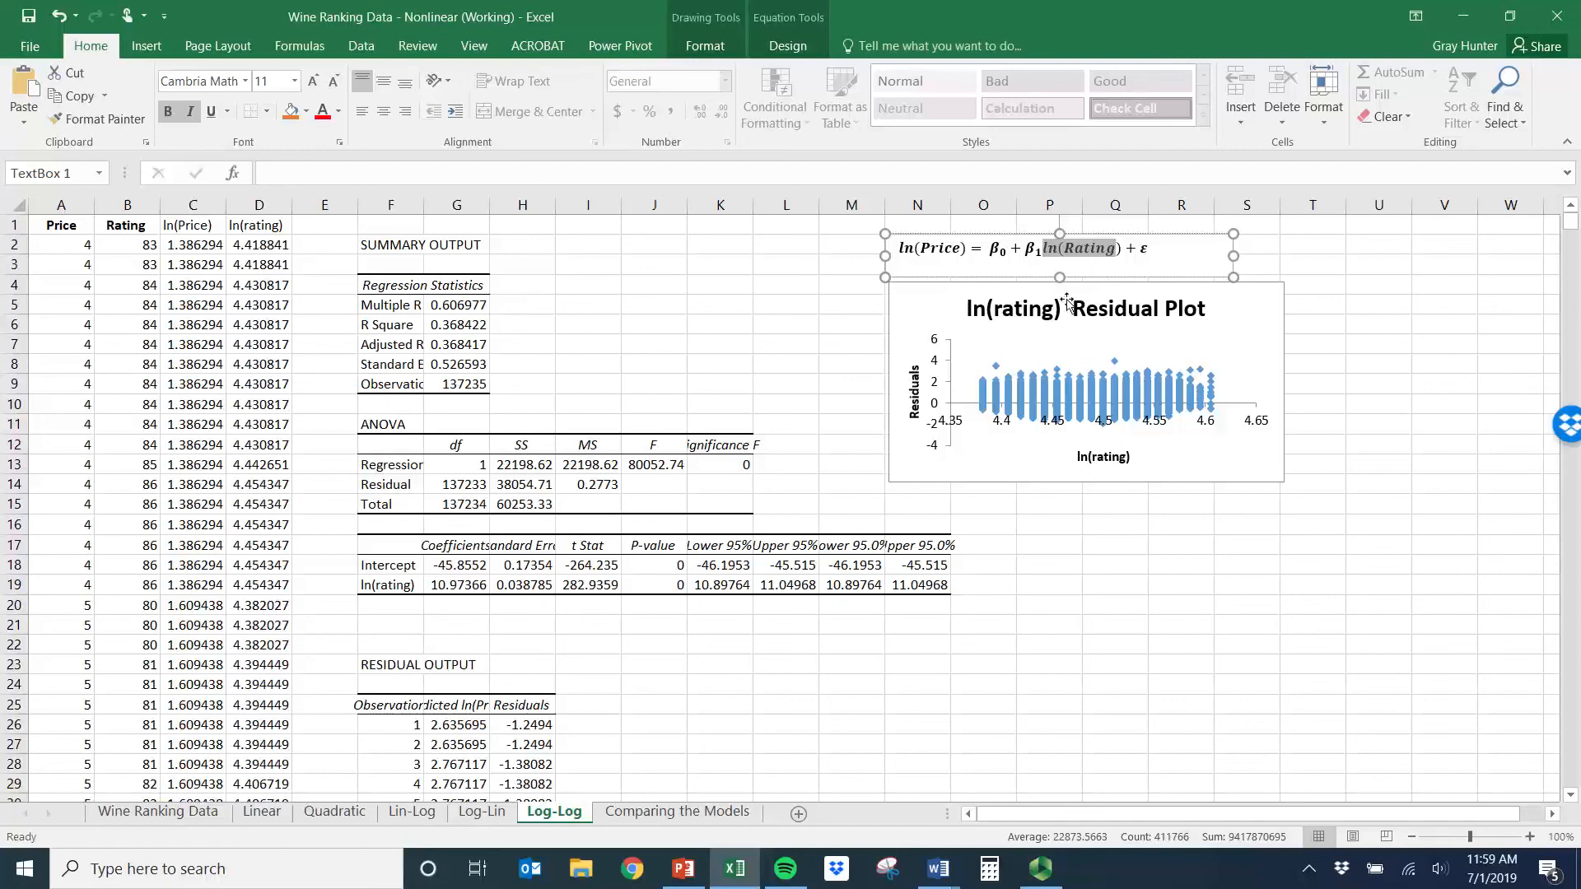
{"action": "left_click", "coordinate": [944, 249]}
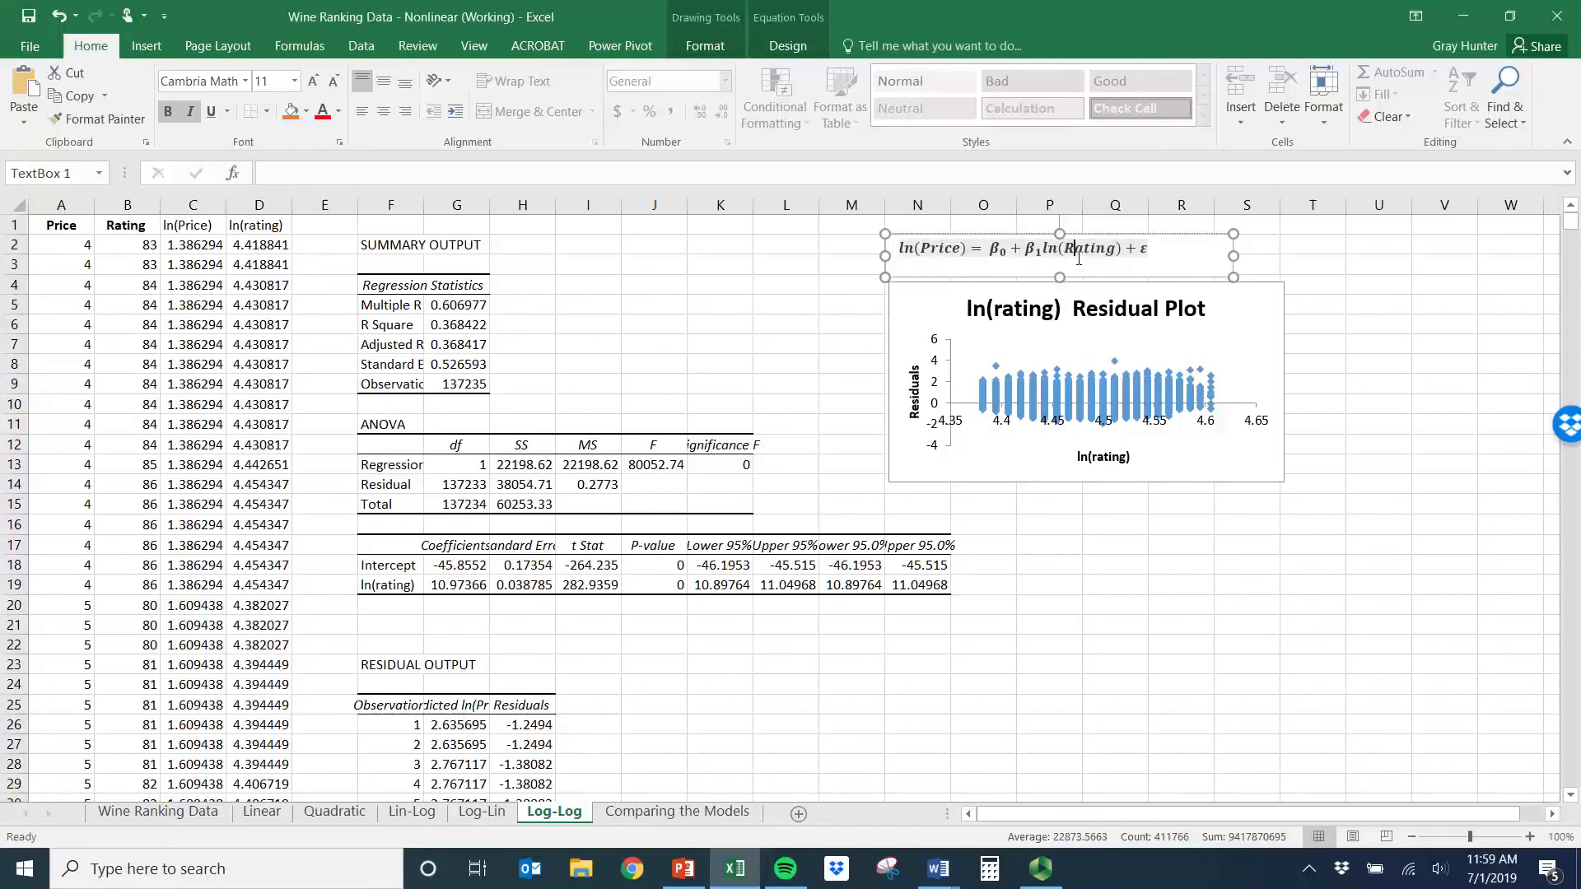
- Enter "As rating increases by 1 percent, price increases by 10.97 percent, on average." in J22, with both occurrences of "percent" in bold
{"action": "left_click", "coordinate": [660, 649]}
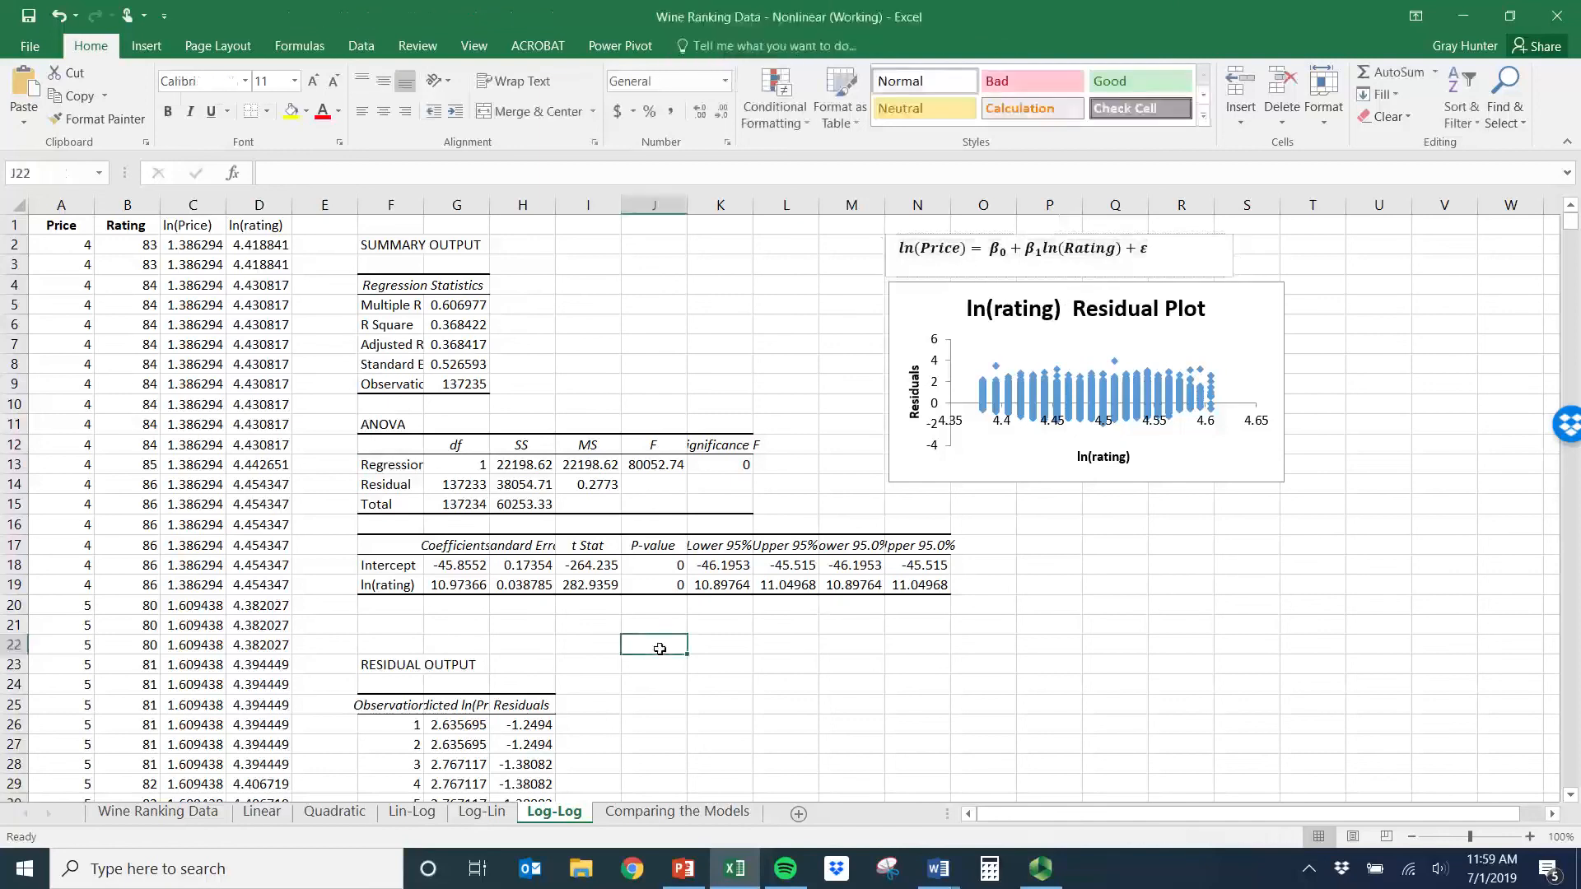
{"action": "type", "text": "As ratin"}
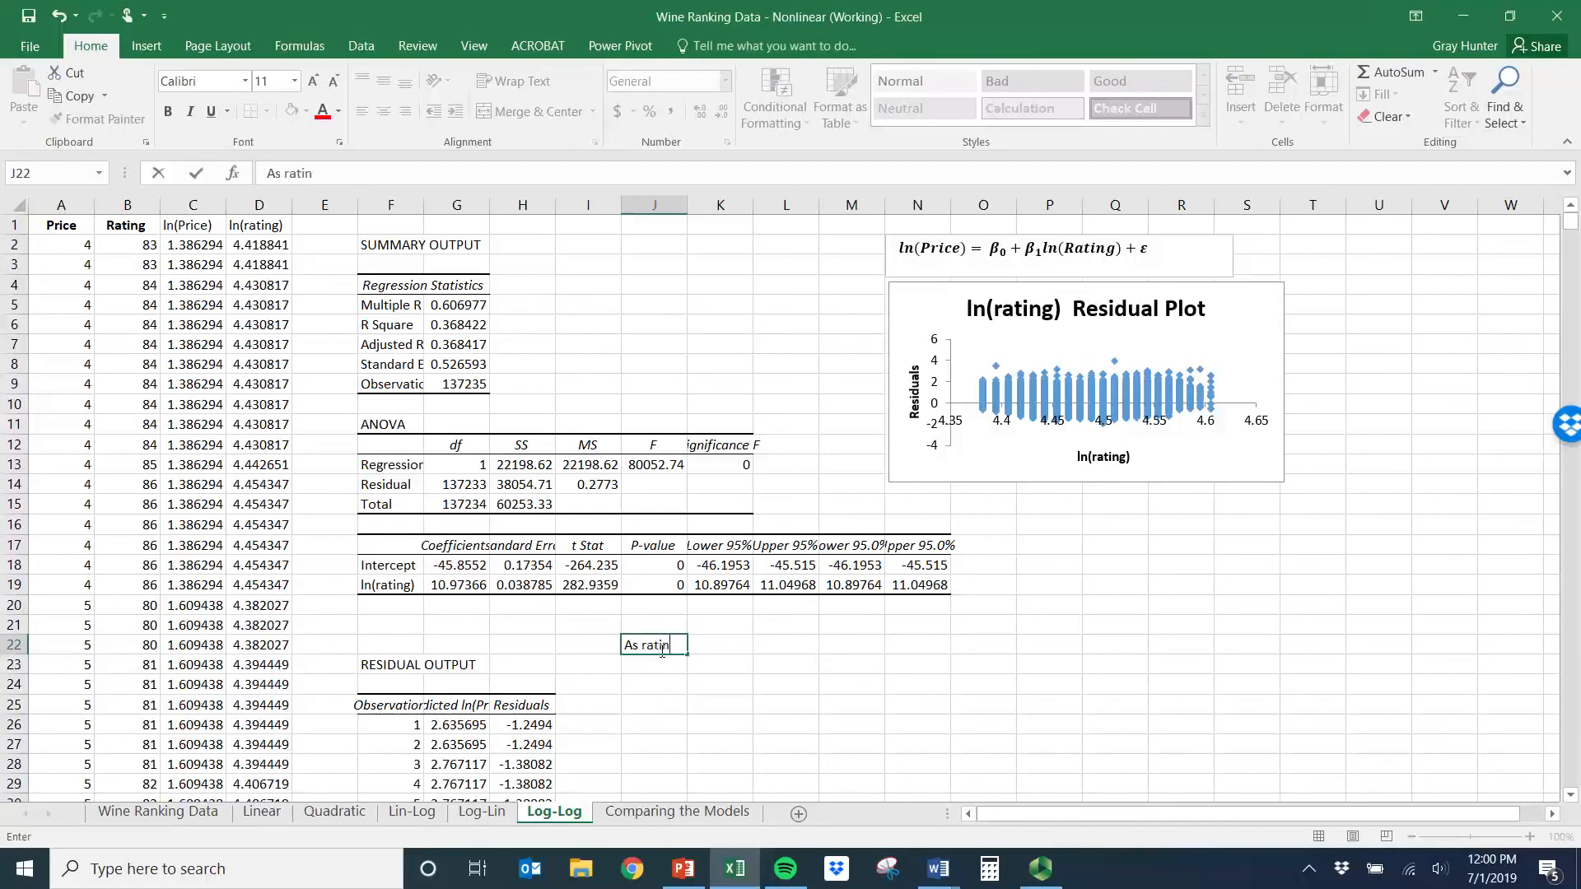
{"action": "type", "text": "g increases by 1"}
{"action": "key", "text": "ctrl+b"}
{"action": "type", "text": "percent"}
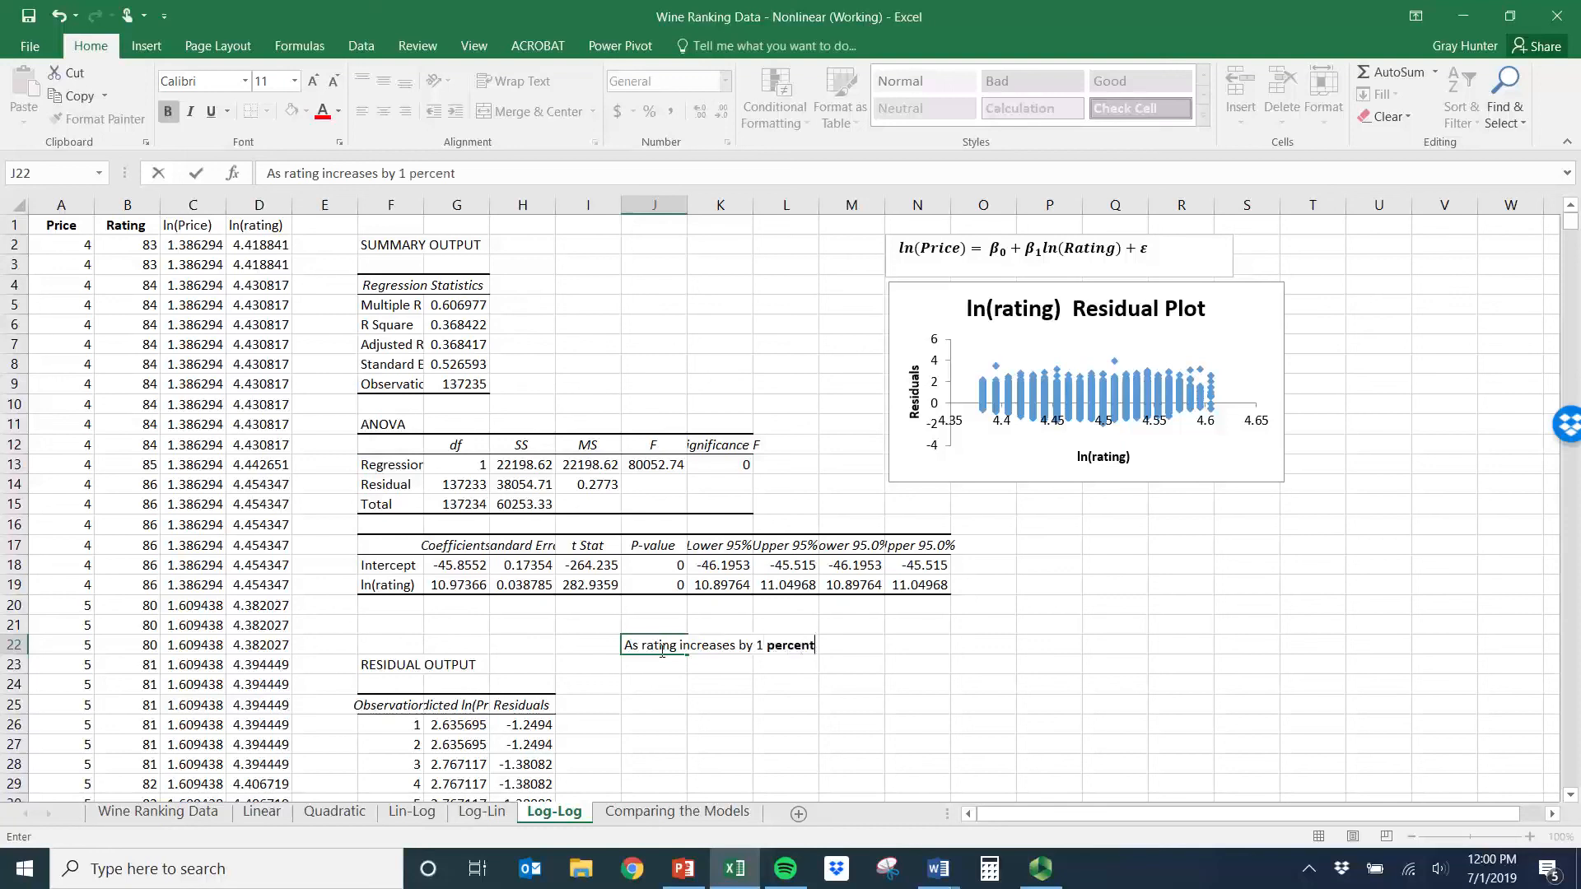
{"action": "type", "text": ","}
{"action": "key", "text": "ctrl+b"}
{"action": "type", "text": "price increases by "}
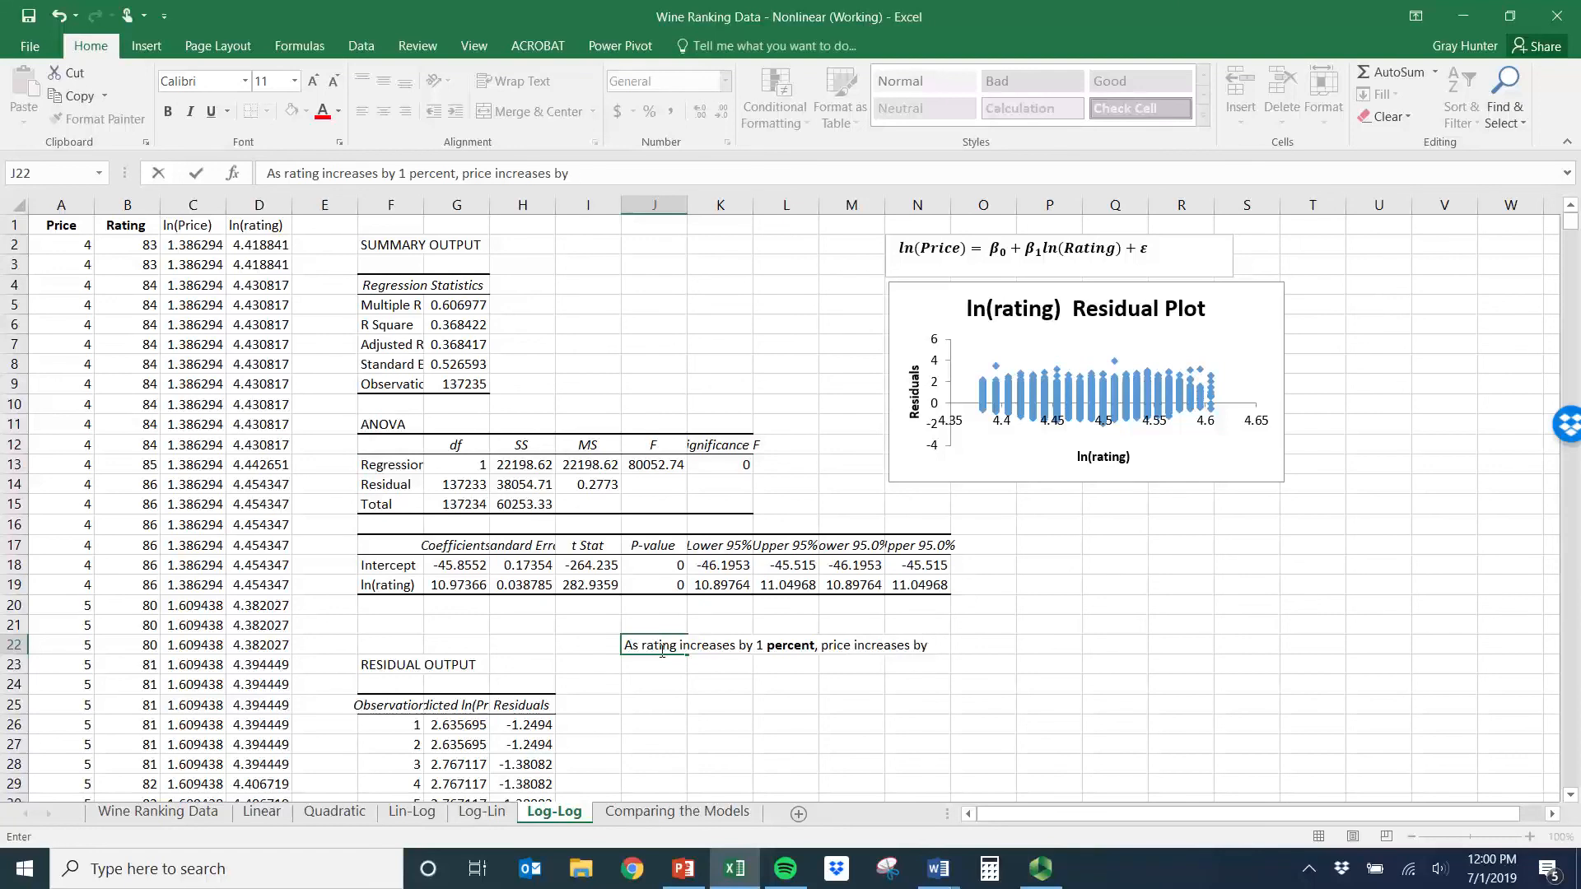
{"action": "type", "text": "10.97 per"}
{"action": "key", "text": "BackSpace"}
{"action": "key", "text": "BackSpace"}
{"action": "key", "text": "BackSpace"}
{"action": "key", "text": "ctrl+b"}
{"action": "type", "text": "percent"}
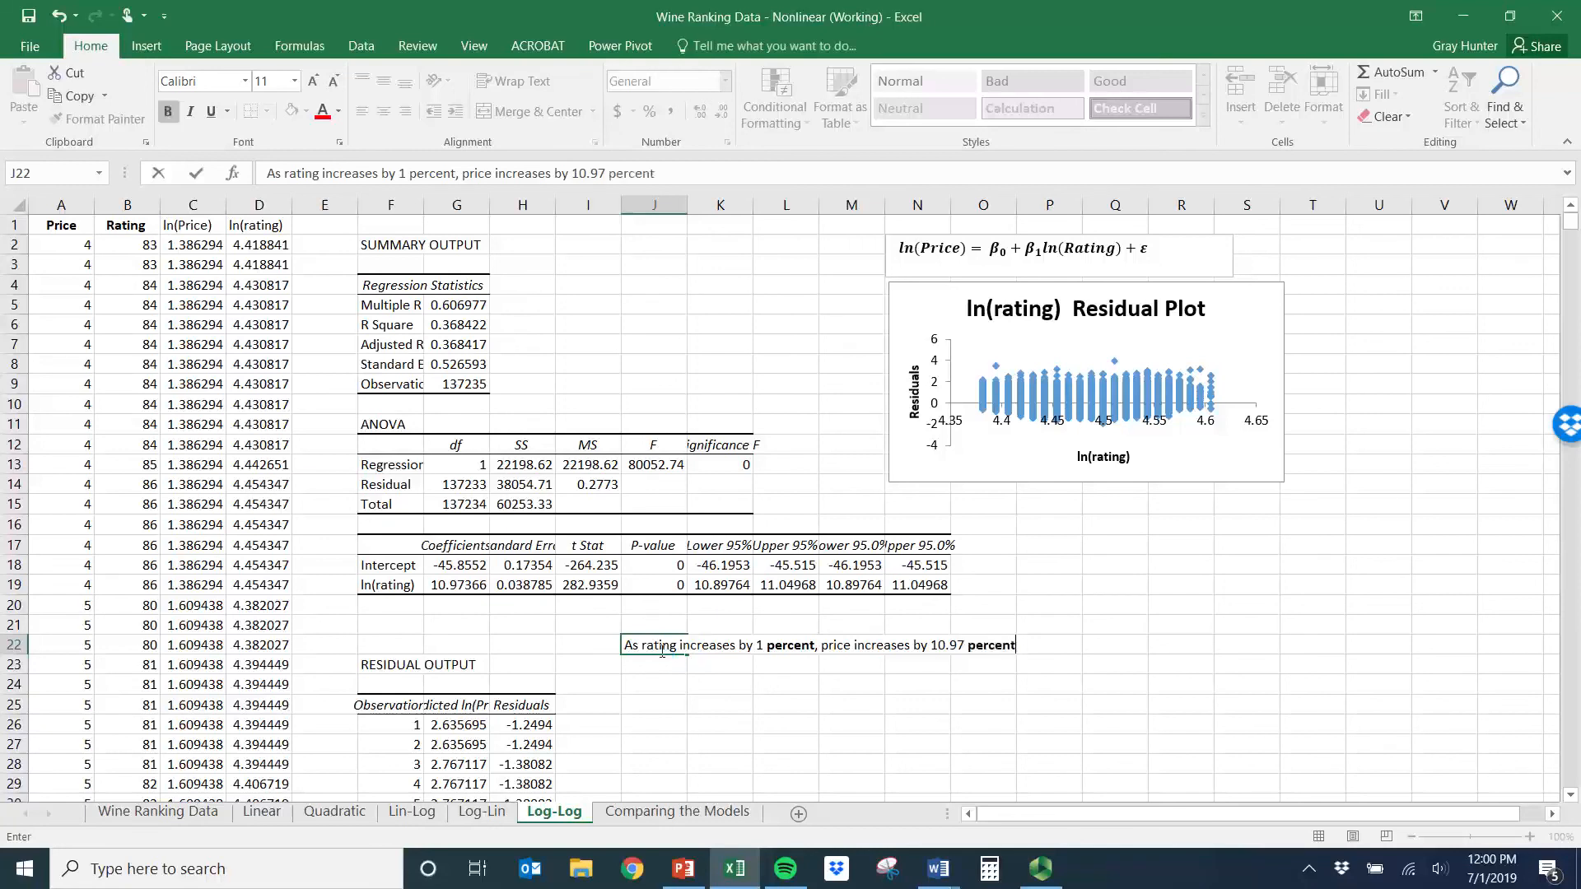
{"action": "key", "text": "ctrl+b"}
{"action": "type", "text": ", on average."}
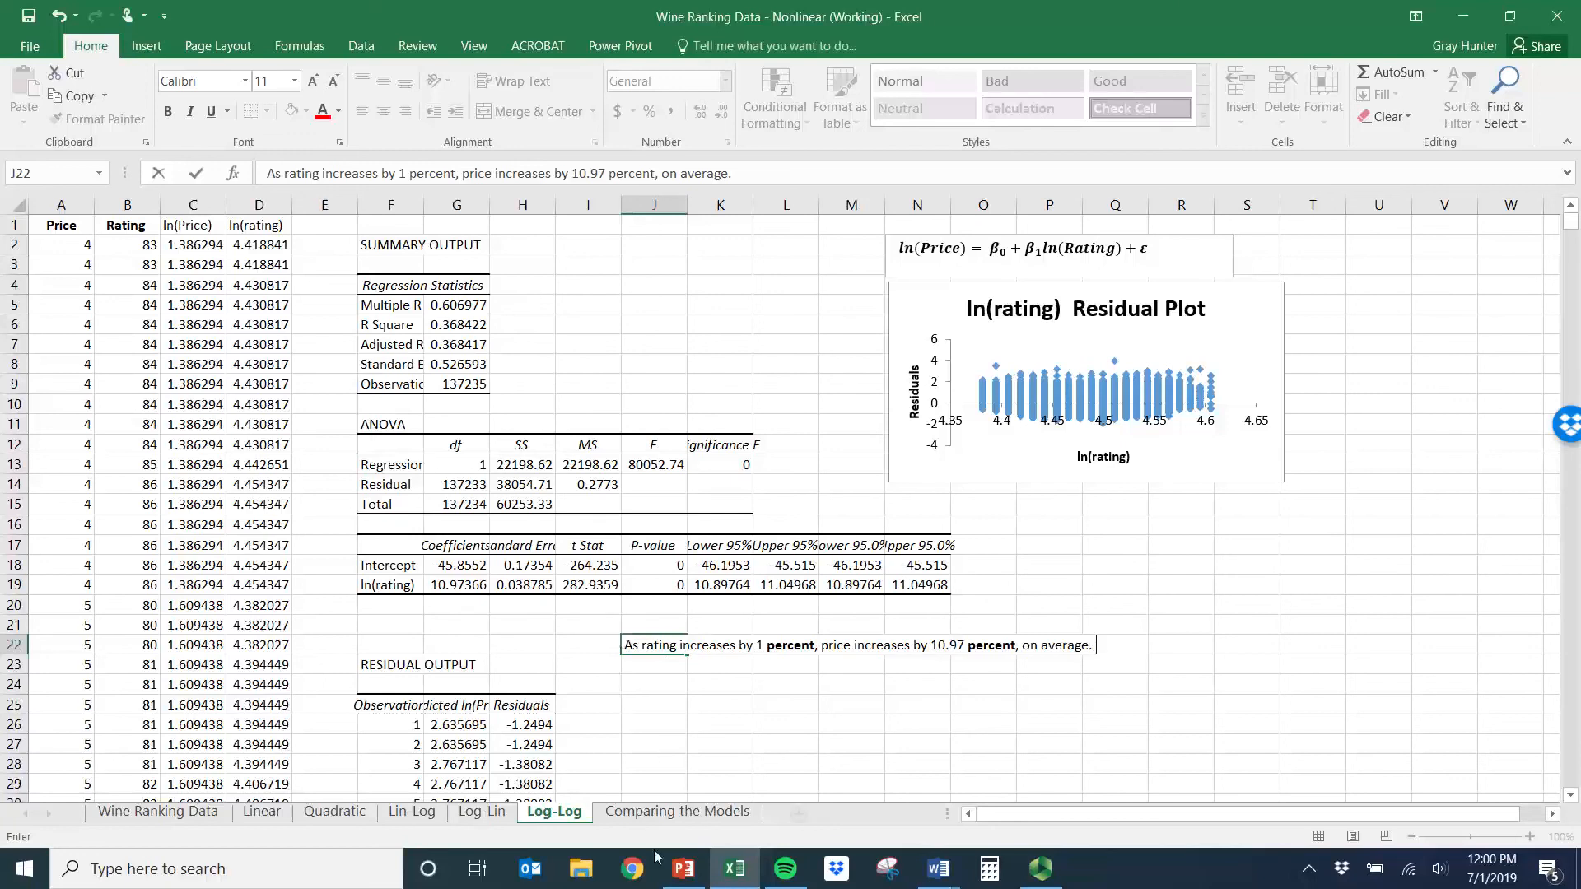
- Highlight ln(Price) in the Log-Log equation and in the Log-Lin equation, and save the workbook
{"action": "left_click_drag", "start_coordinate": [900, 249], "coordinate": [974, 259]}
{"action": "left_click", "coordinate": [481, 811]}
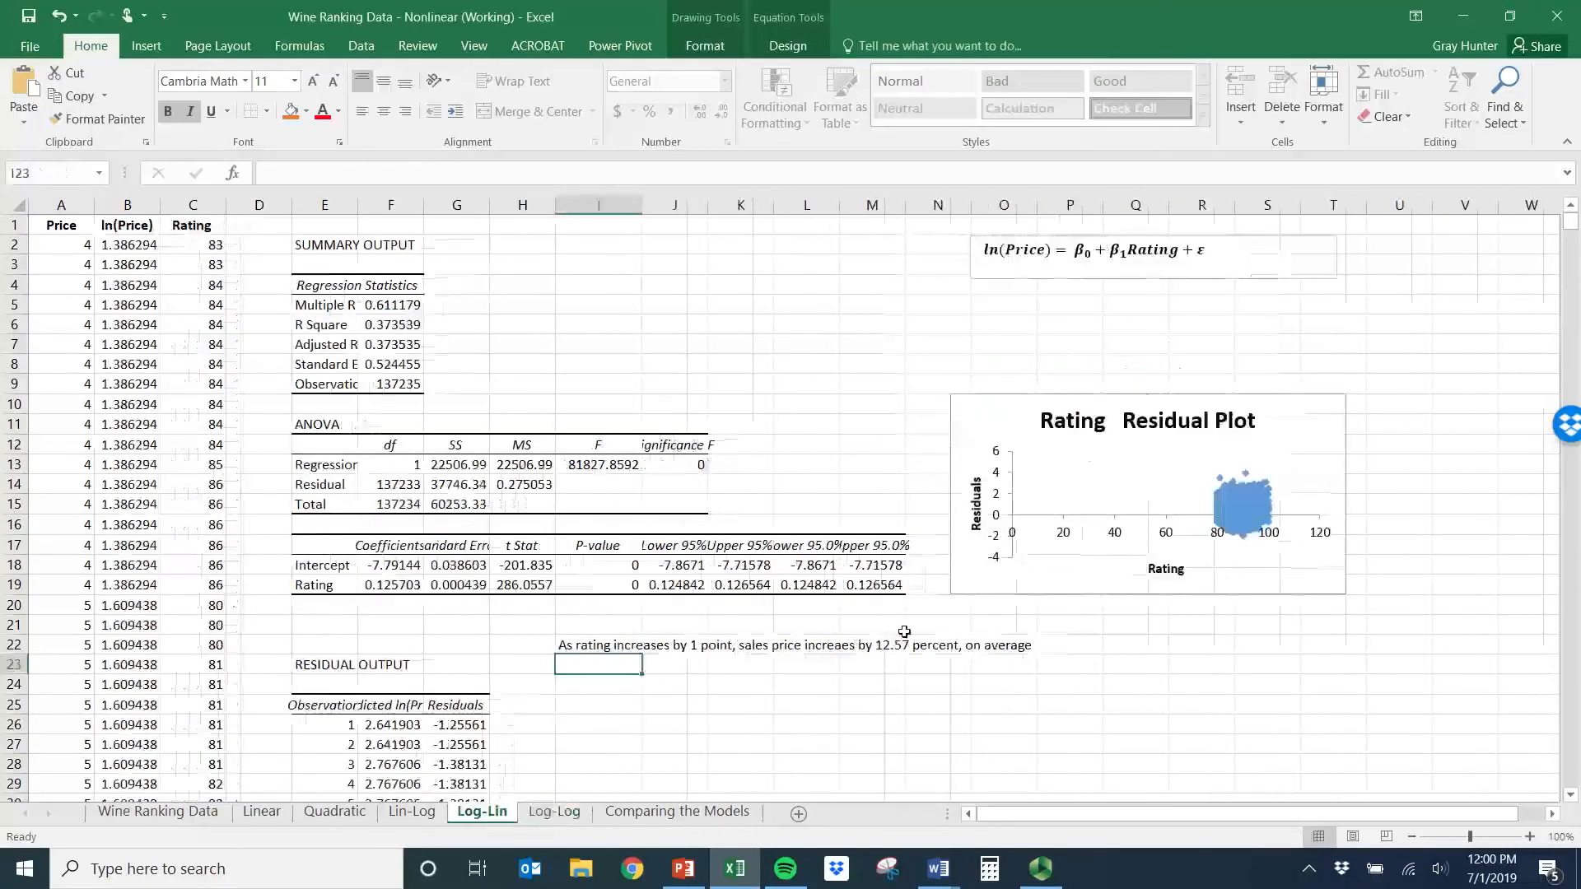
{"action": "left_click_drag", "start_coordinate": [988, 259], "coordinate": [1056, 271]}
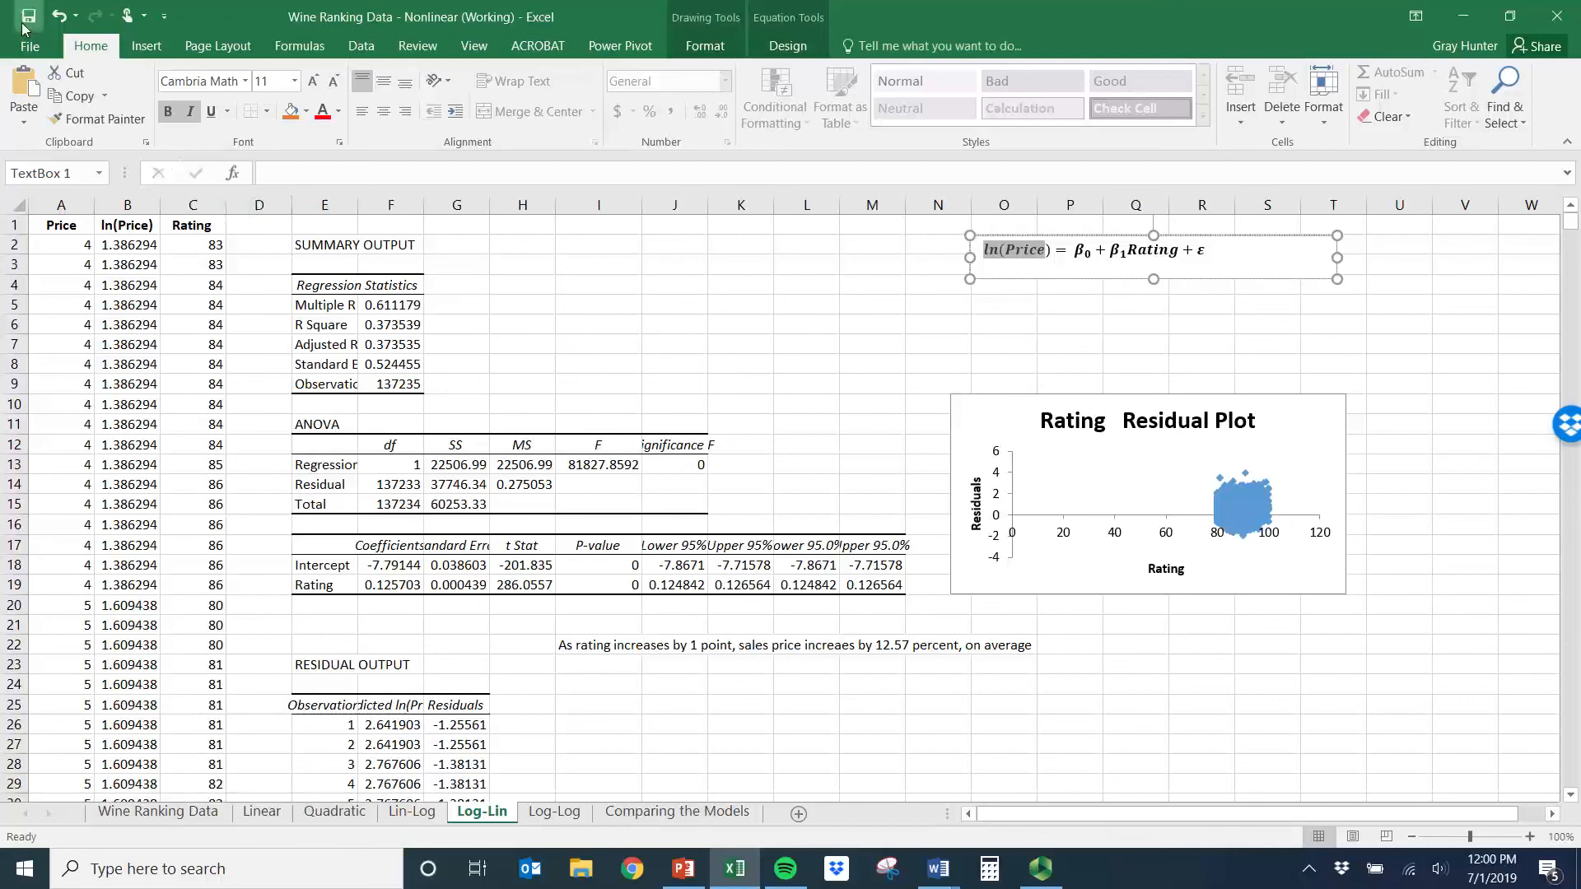
{"action": "left_click", "coordinate": [25, 27]}
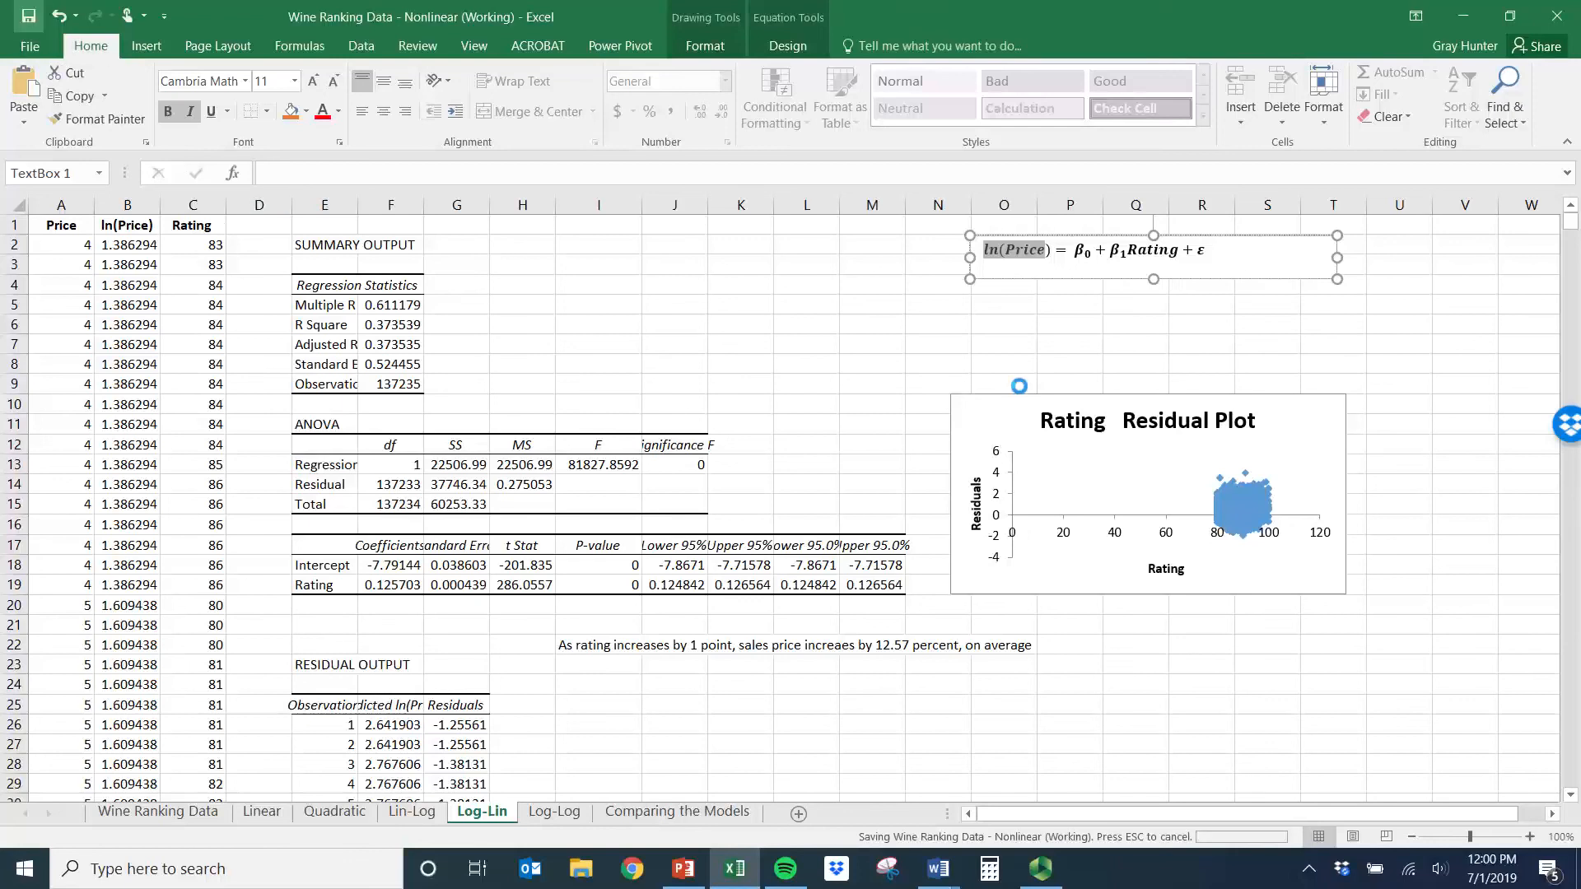